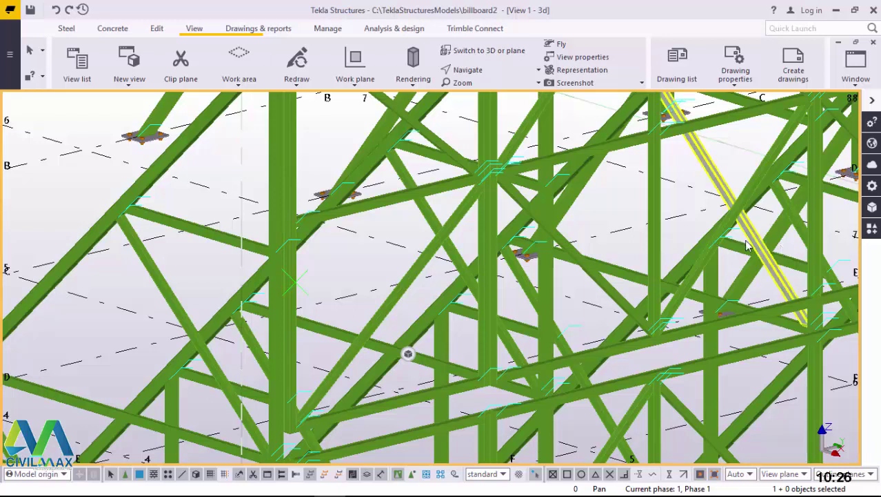
Select one front truss panel of the billboard frame as an assembly and examine its members and position in the structure.
scroll(374, 286, down, 10)
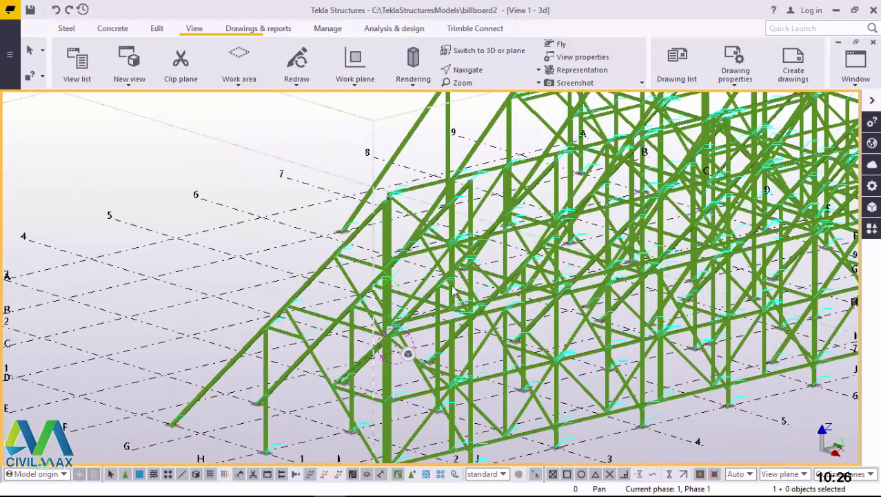
scroll(453, 290, up, 3)
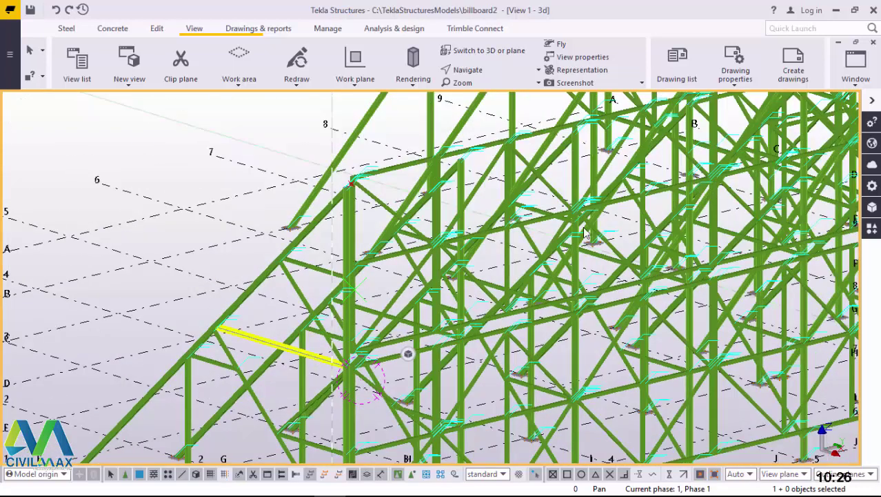
scroll(585, 233, down, 5)
scroll(495, 237, up, 8)
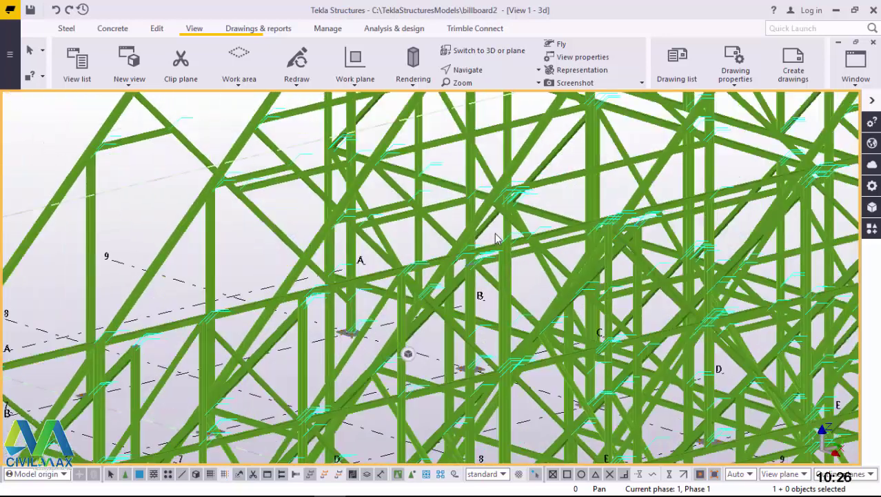
scroll(498, 234, down, 3)
scroll(426, 276, up, 4)
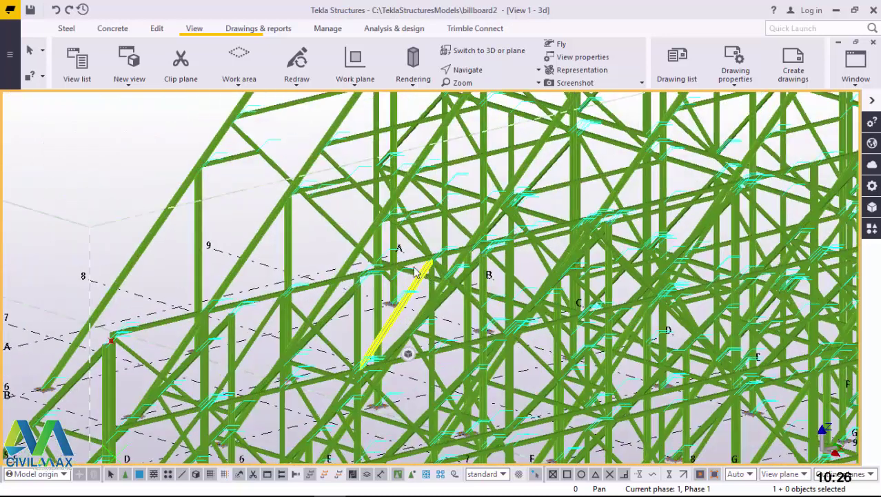
scroll(413, 271, up, 4)
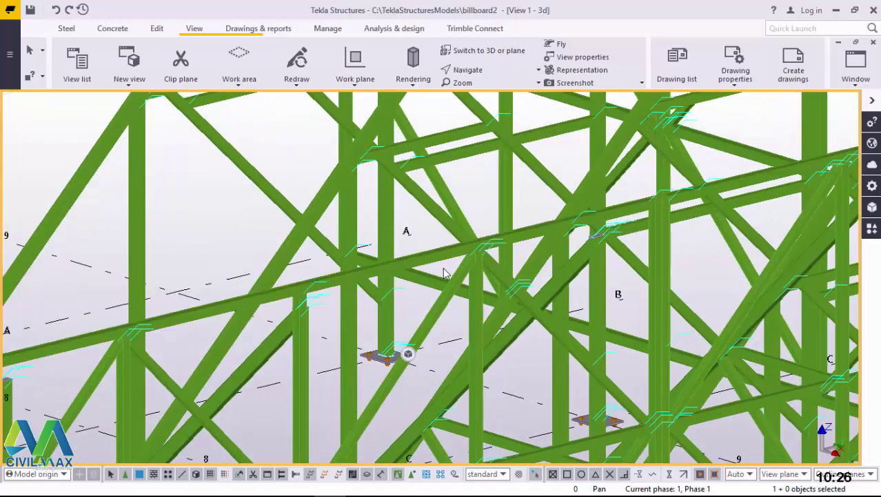
click(434, 253)
scroll(433, 252, down, 4)
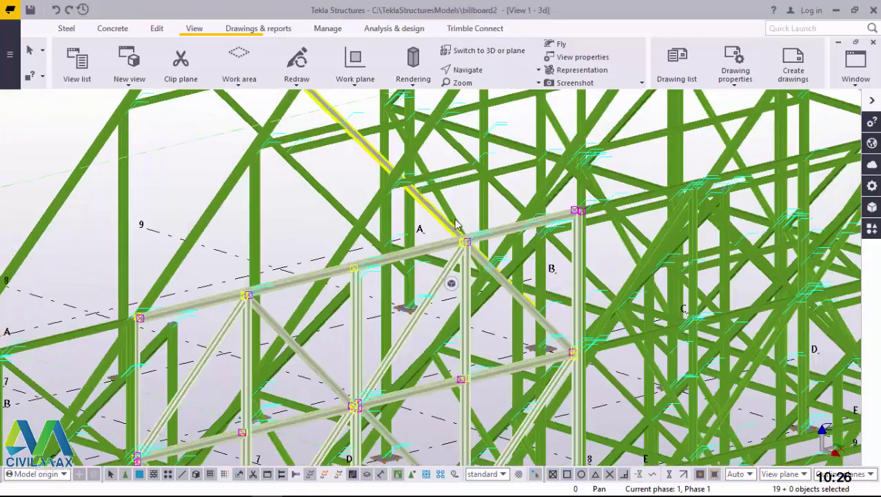
scroll(462, 372, up, 3)
ctrl+middle_drag(462, 373, 530, 197)
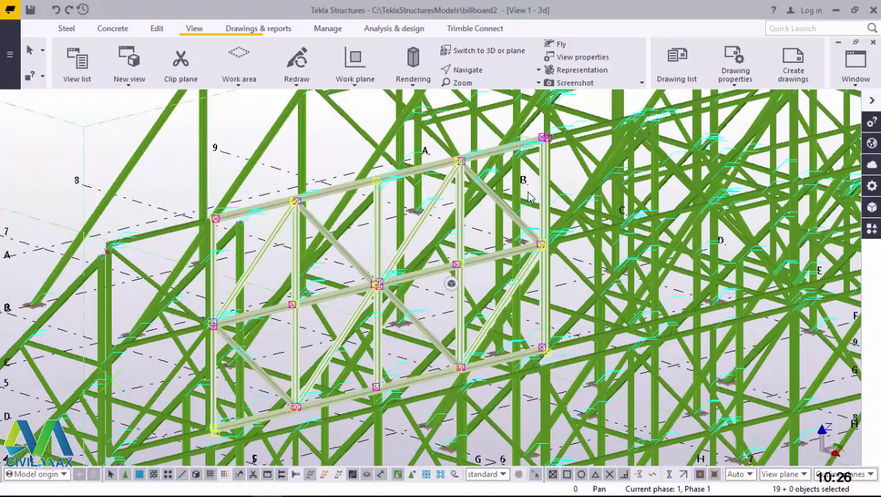
mouse_move(383, 298)
ctrl+middle_down()
mouse_move(303, 319)
mouse_move(471, 283)
mouse_move(362, 351)
mouse_move(347, 324)
ctrl+middle_up()
scroll(347, 324, up, 5)
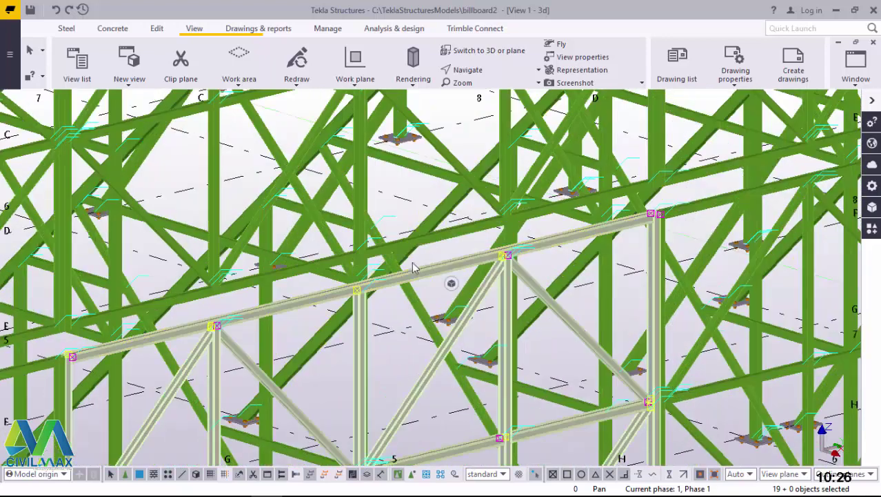
scroll(437, 276, down, 6)
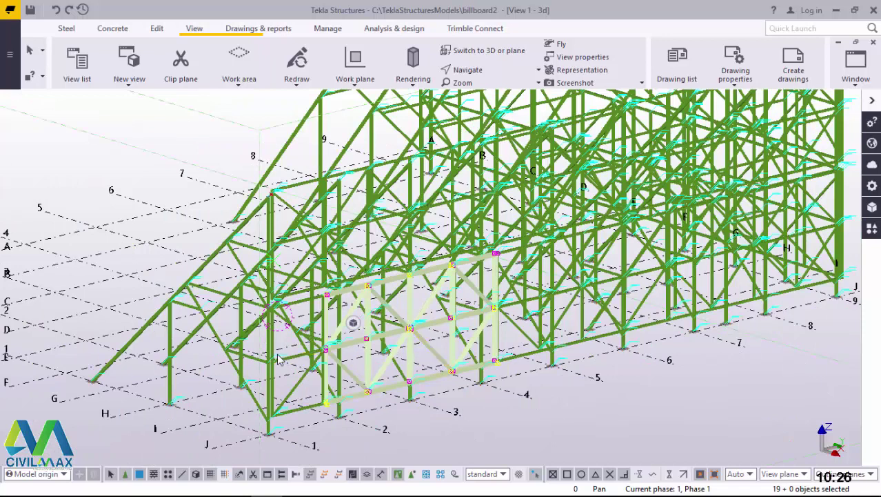
Select the triangular end frame as an assembly and examine where its lower horizontal brace meets the column.
scroll(279, 358, up, 2)
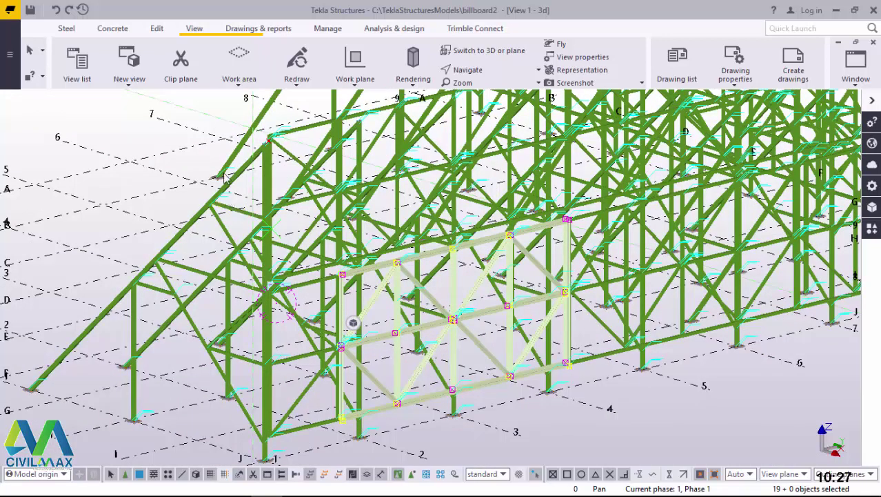
click(184, 236)
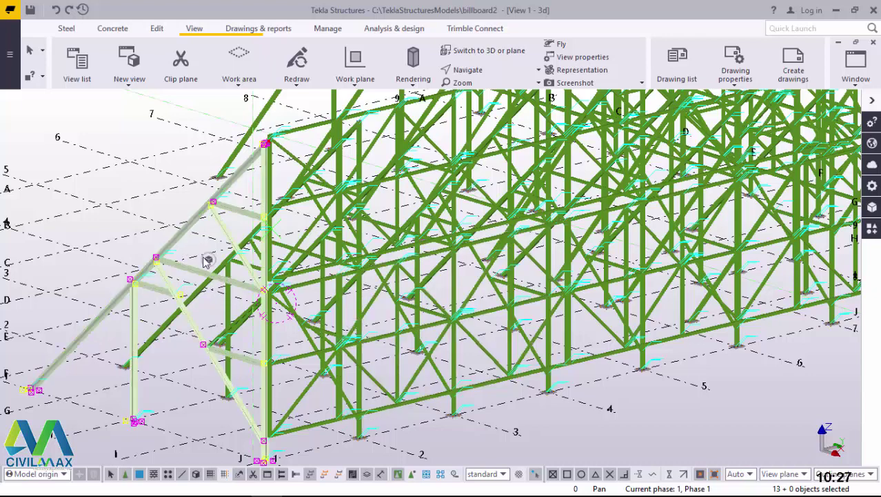
scroll(241, 366, up, 4)
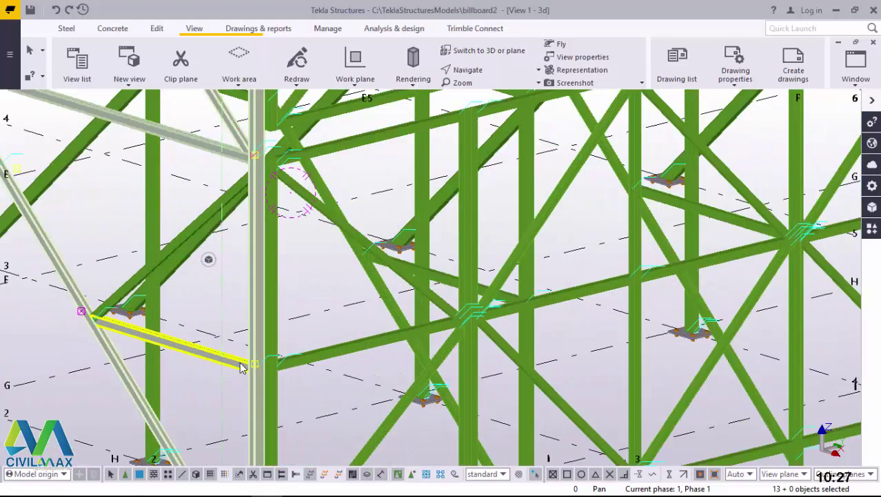
ctrl+middle_drag(250, 363, 482, 385)
scroll(240, 369, up, 6)
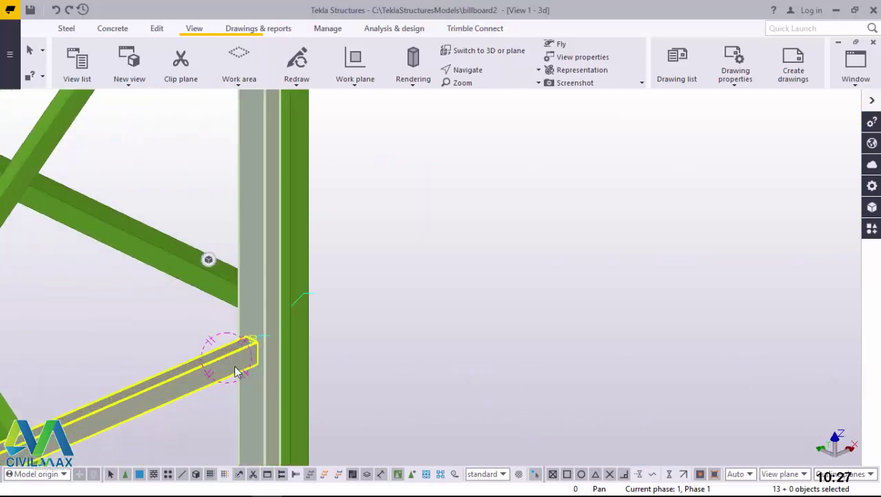
middle_drag(232, 364, 252, 378)
ctrl+middle_drag(252, 378, 192, 347)
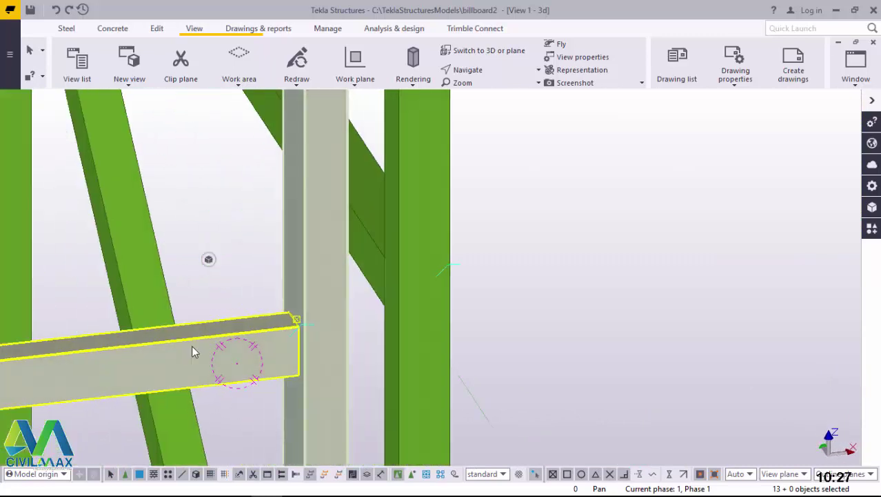
Select the end frame's column and examine its capped top and the gap to the adjacent front panel post.
click(434, 295)
click(314, 298)
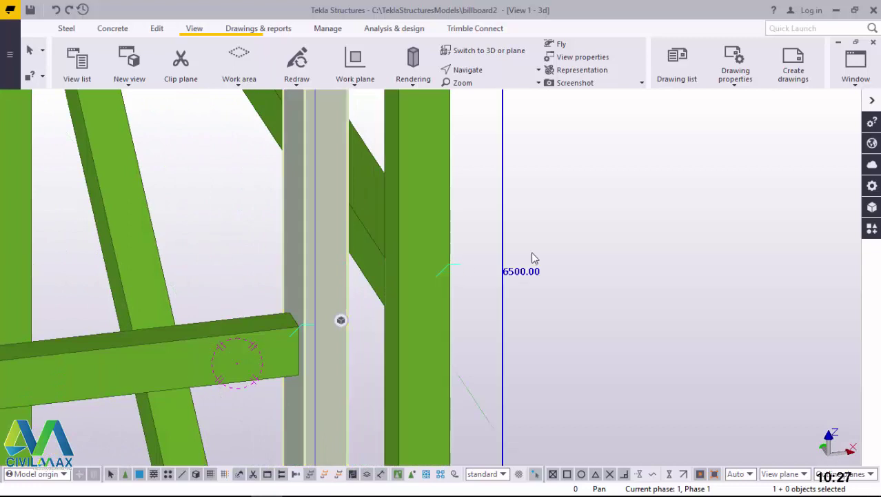
scroll(409, 307, down, 3)
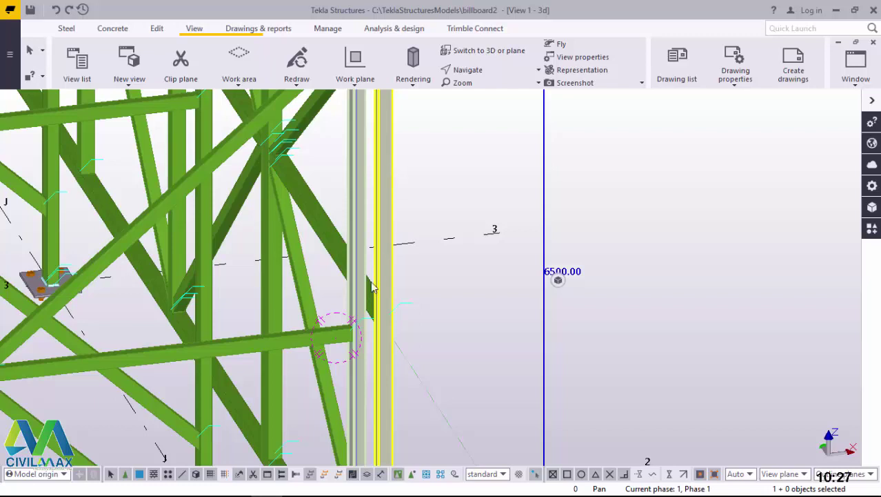
ctrl+middle_drag(348, 297, 193, 305)
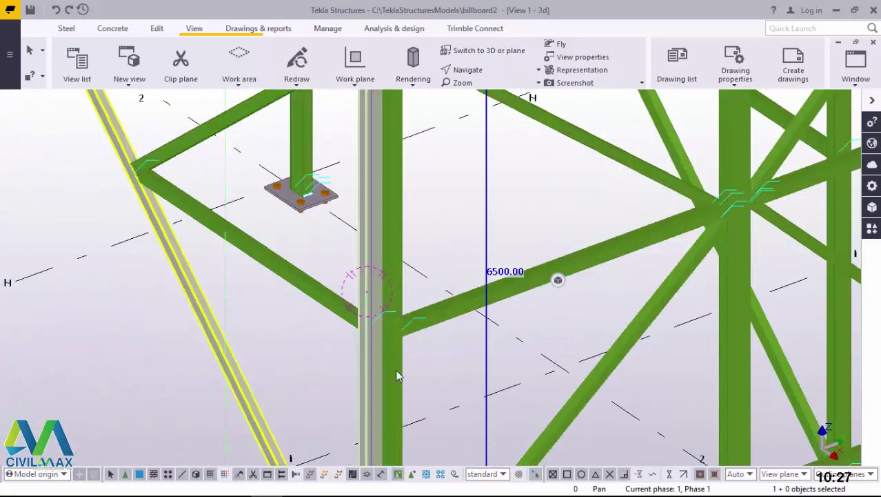
scroll(411, 398, down, 5)
scroll(418, 394, down, 2)
scroll(410, 247, up, 8)
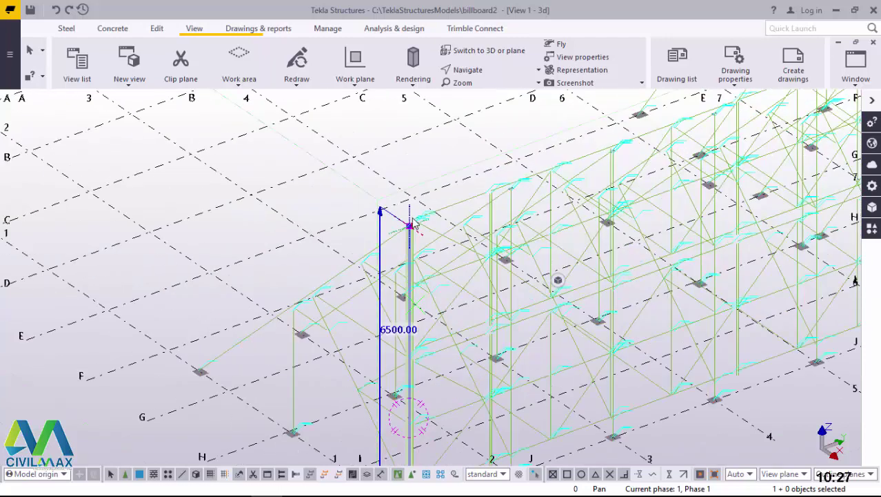
scroll(410, 247, up, 3)
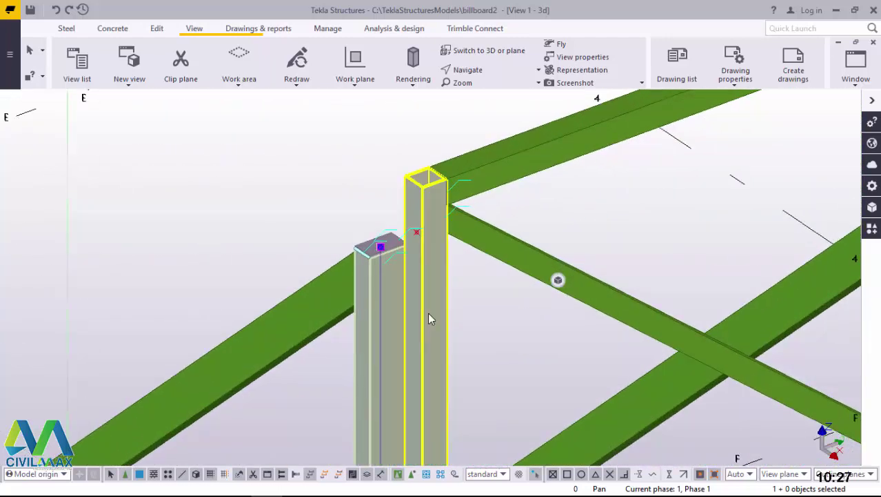
ctrl+middle_drag(421, 334, 454, 330)
scroll(369, 252, up, 5)
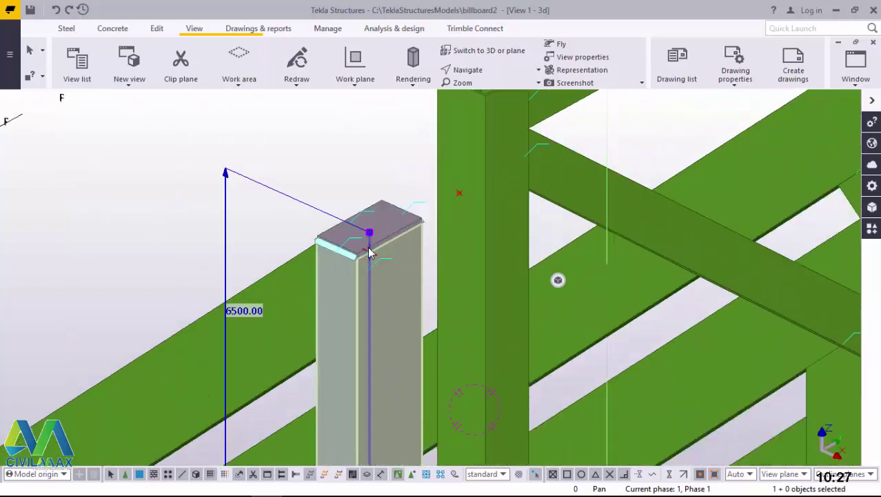
scroll(387, 248, up, 5)
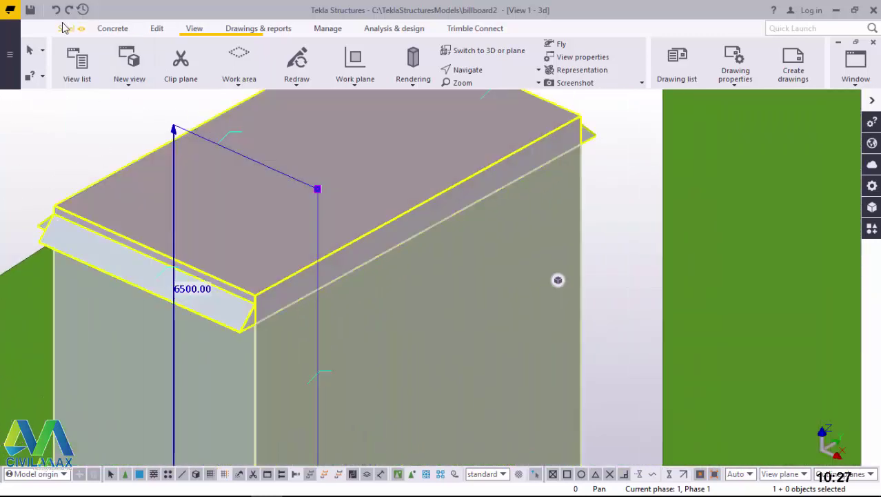
Model a steel beam 90 mm long between the two column corners directly below the cap plate, facing the front panel.
click(63, 31)
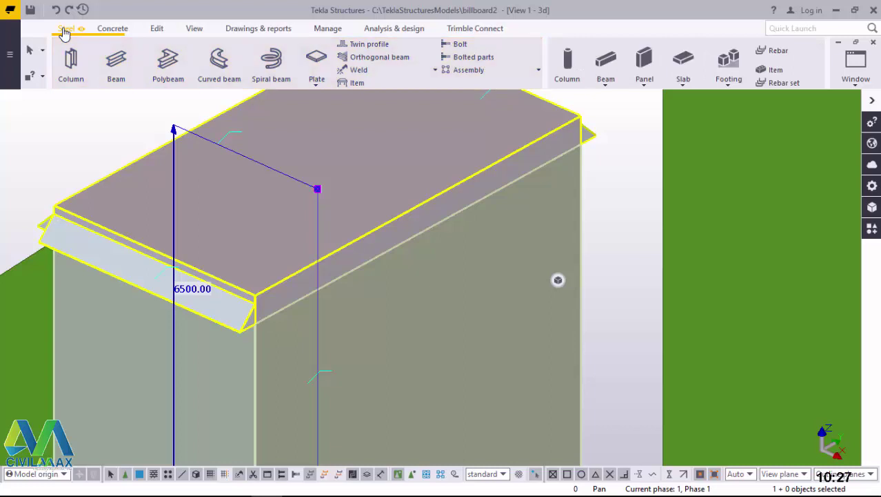
click(116, 62)
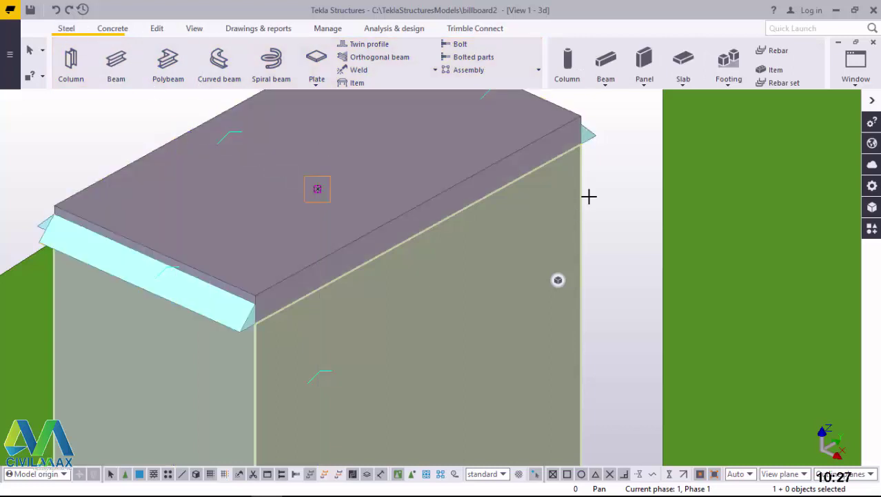
scroll(576, 120, up, 3)
scroll(577, 121, up, 4)
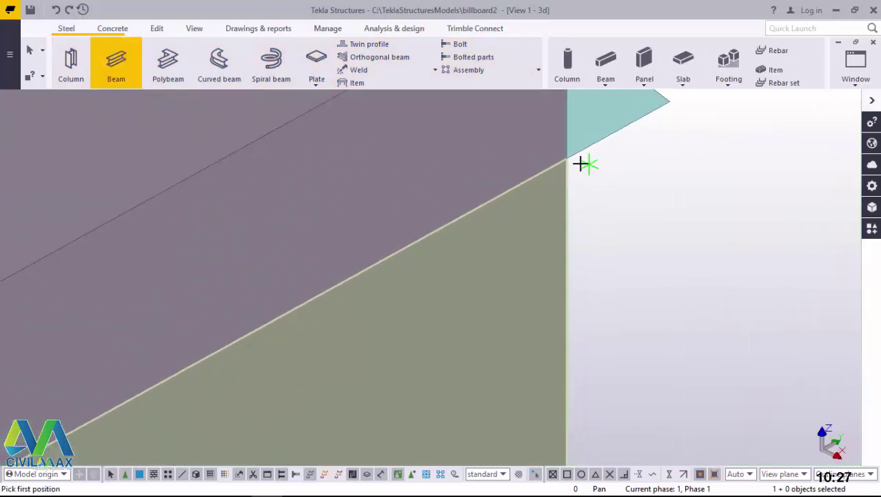
scroll(571, 162, up, 2)
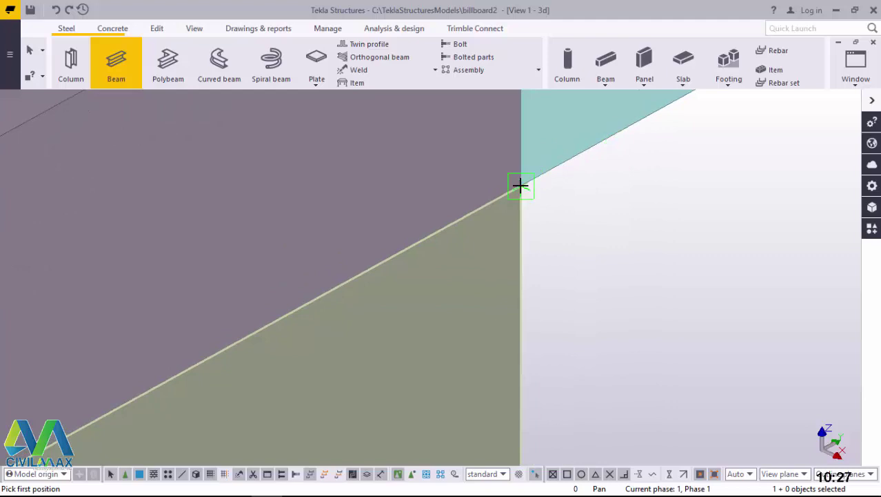
click(521, 186)
scroll(570, 147, down, 5)
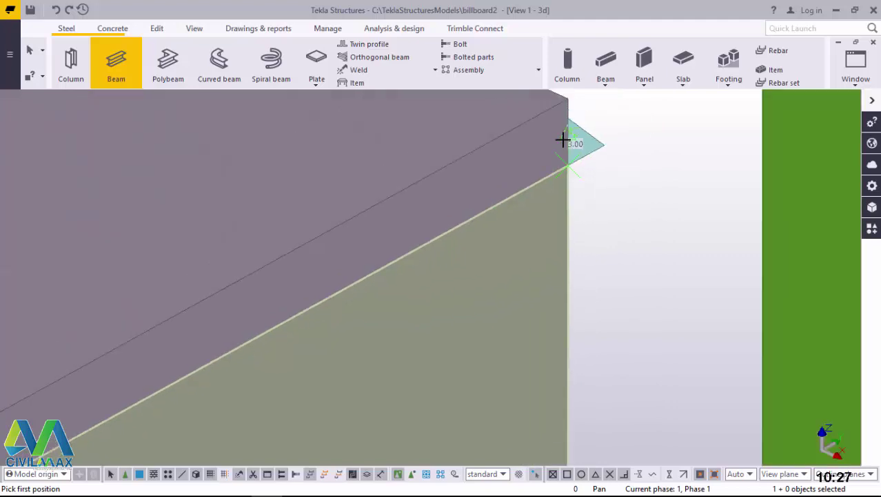
scroll(283, 314, up, 3)
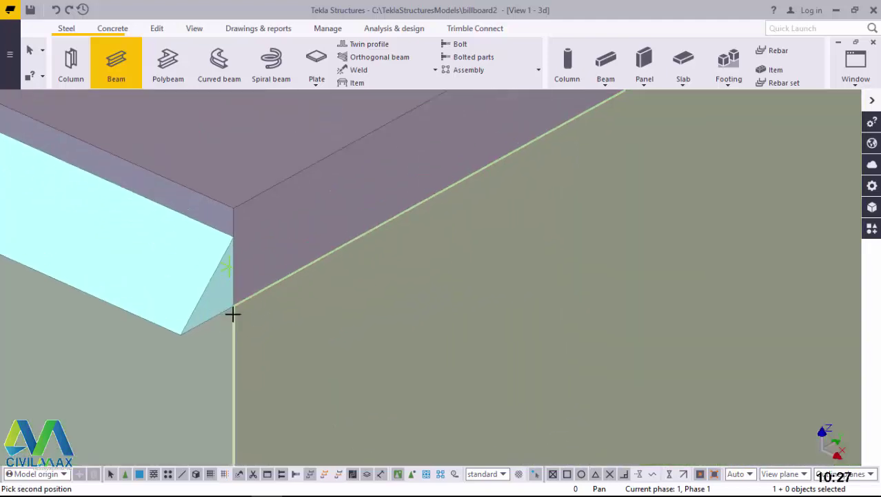
click(236, 308)
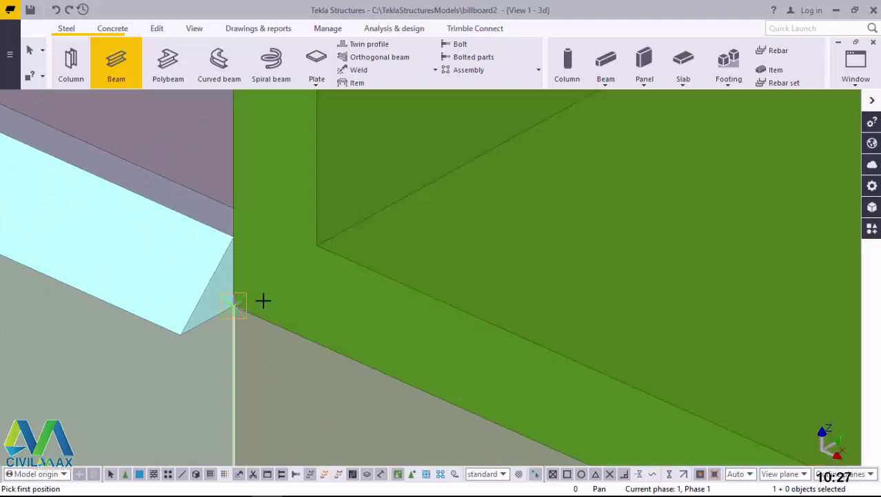
scroll(342, 241, down, 5)
key(Escape)
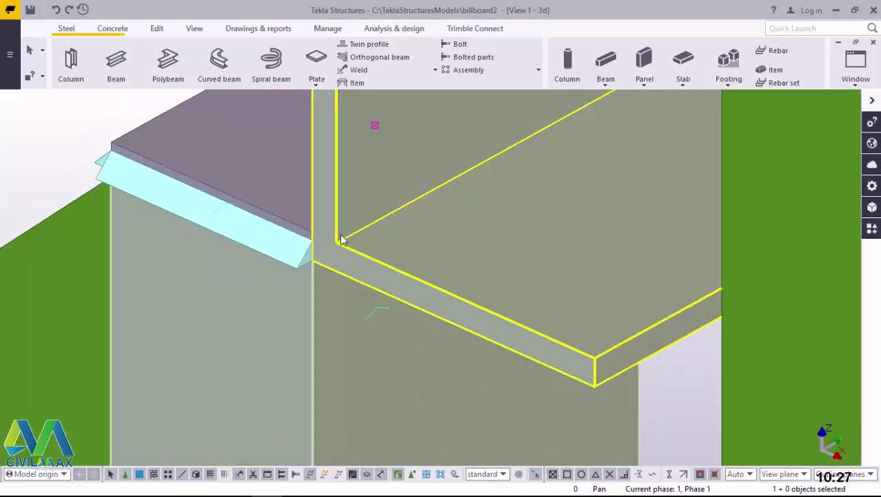
Open the properties of the RSA70*70*6 angle beam at the top of the end frame column.
scroll(345, 239, down, 3)
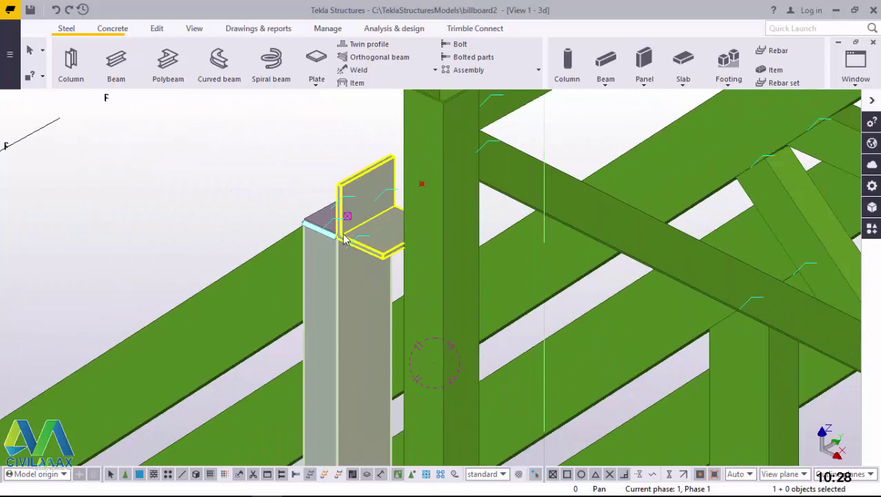
scroll(344, 240, up, 5)
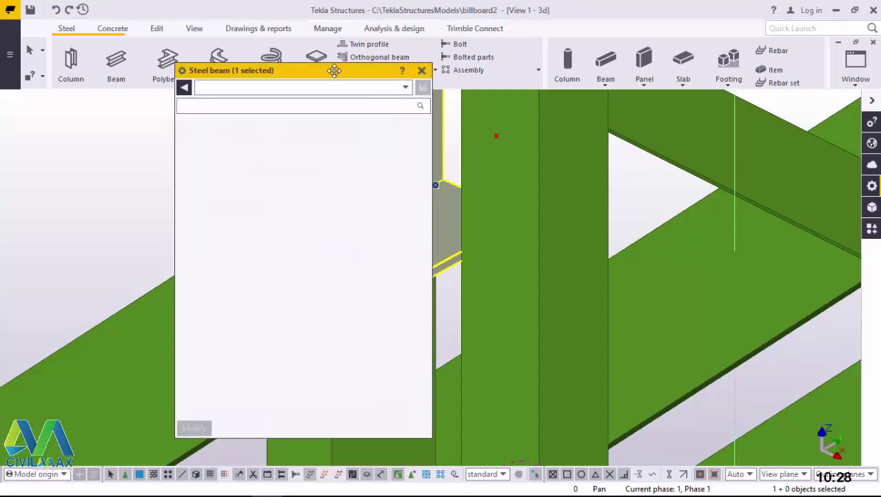
drag(334, 70, 119, 78)
scroll(618, 202, down, 3)
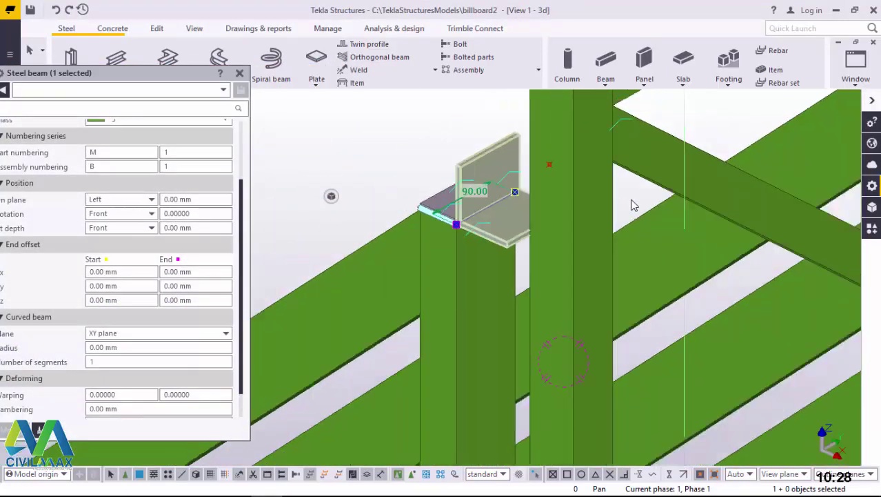
scroll(439, 256, up, 3)
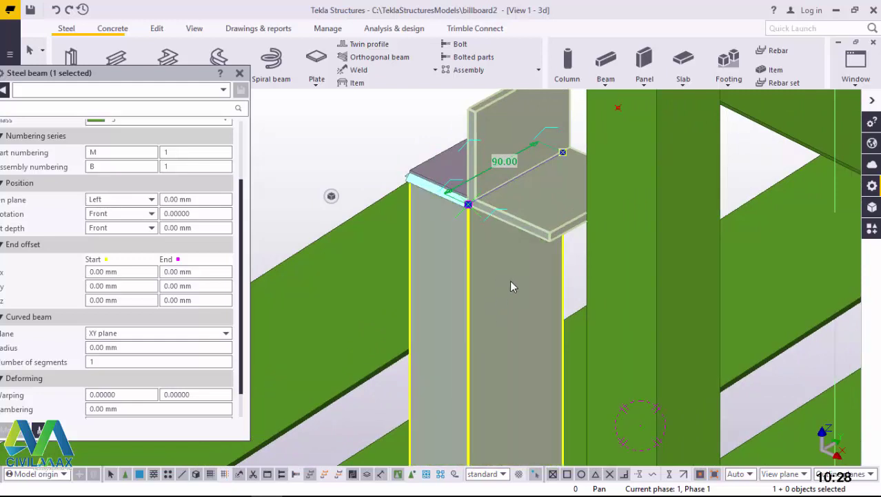
drag(138, 79, 180, 71)
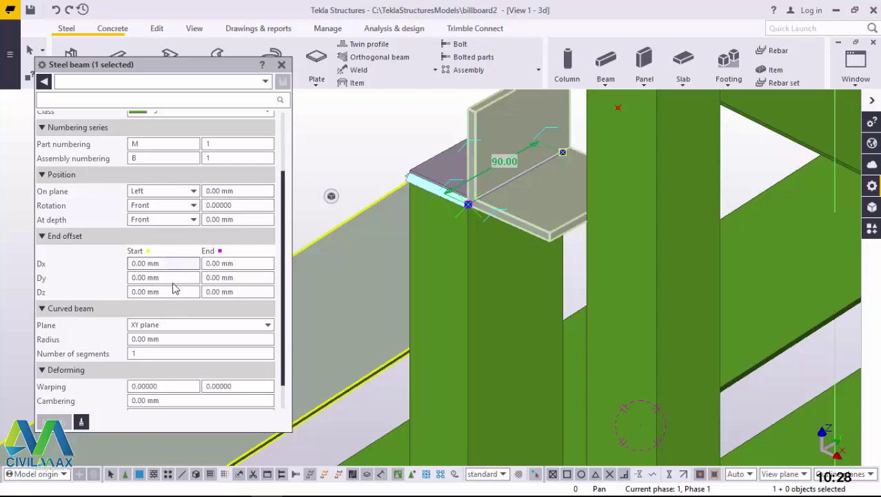
scroll(180, 193, up, 2)
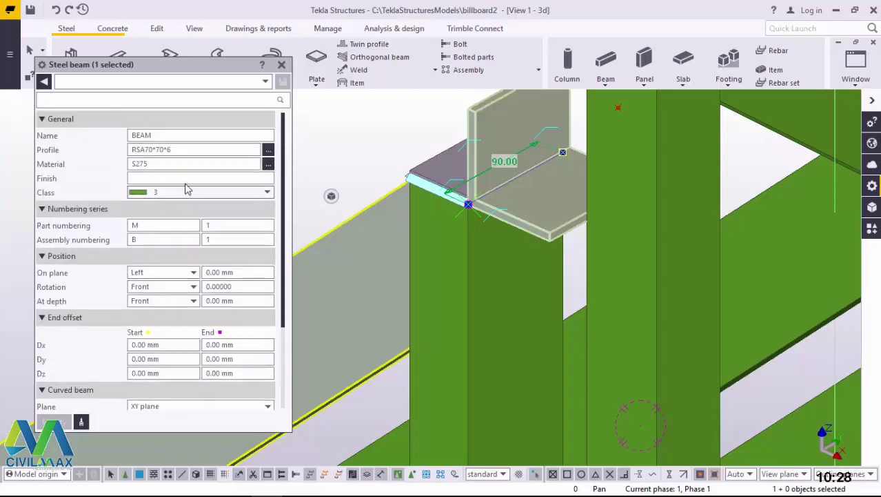
Try the Back rotation on the angle beam at the column top.
click(189, 288)
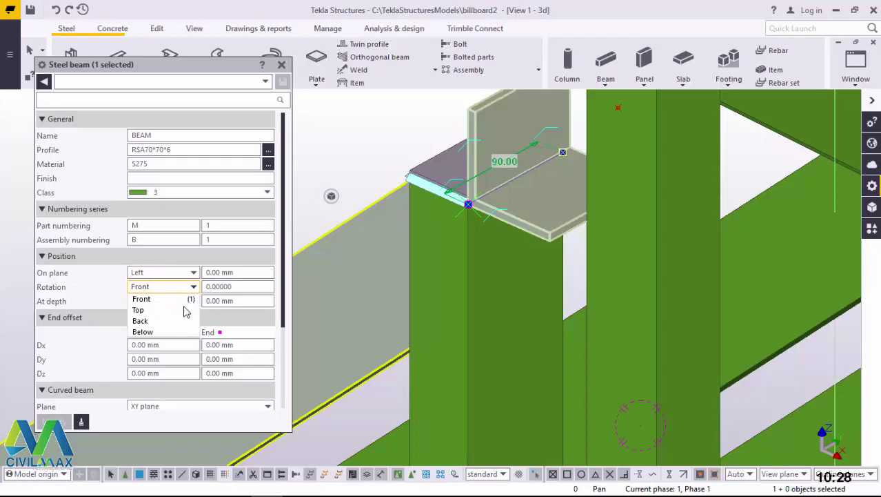
click(155, 321)
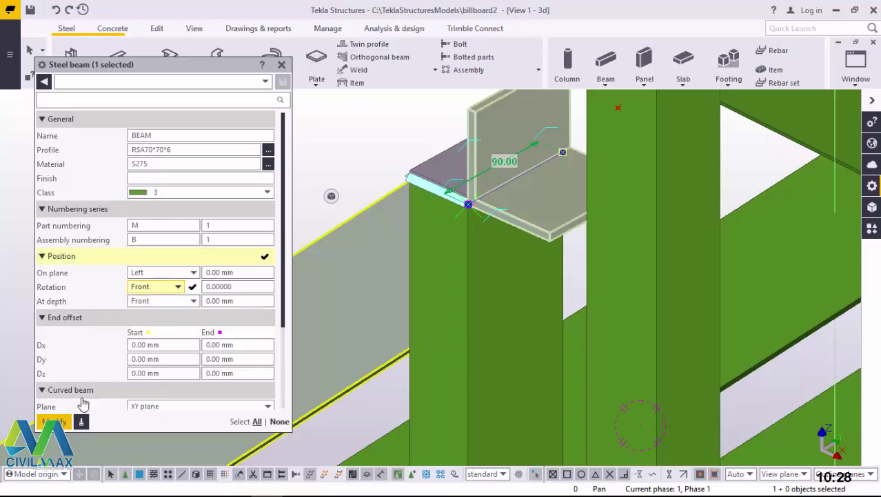
click(54, 421)
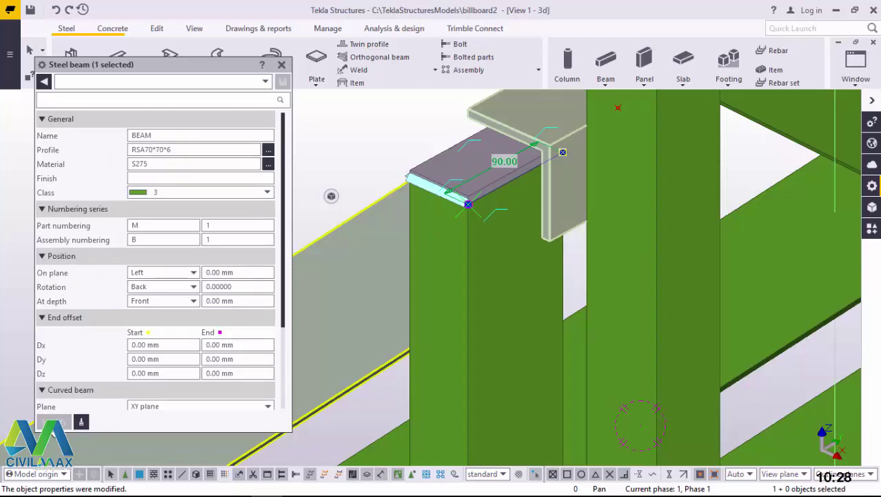
Set the angle beam's rotation to Below and its depth position to Behind.
click(181, 287)
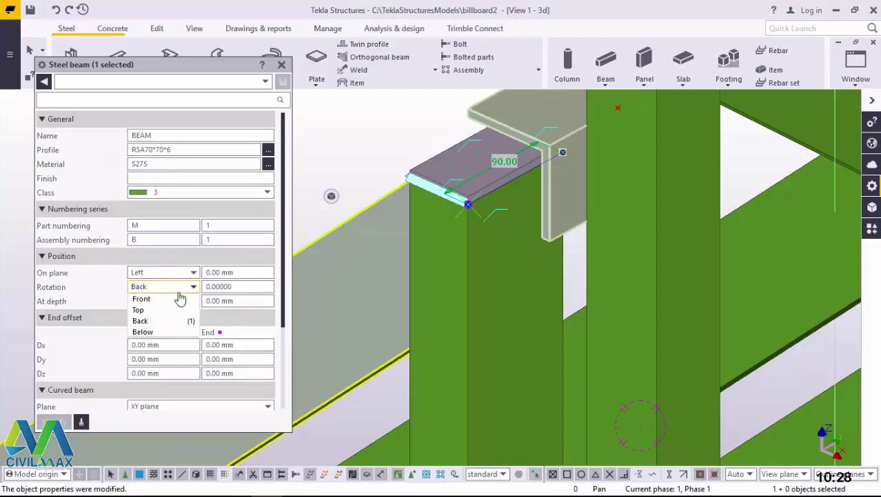
click(153, 332)
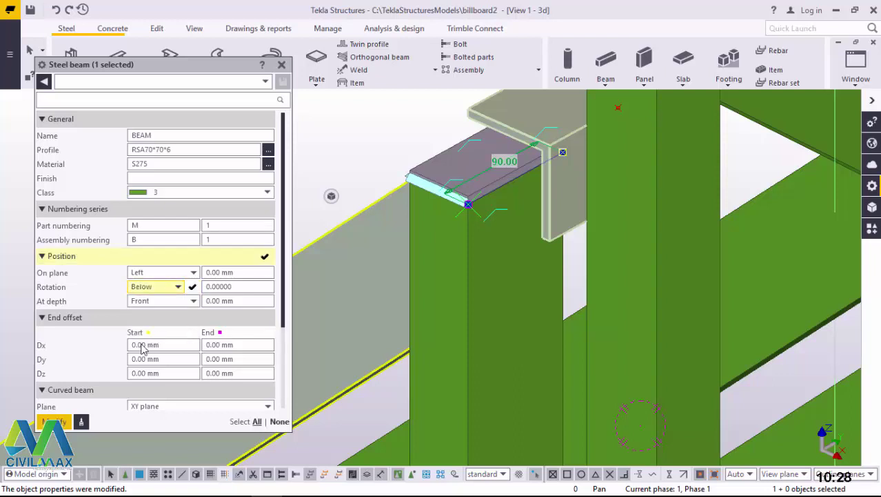
click(59, 422)
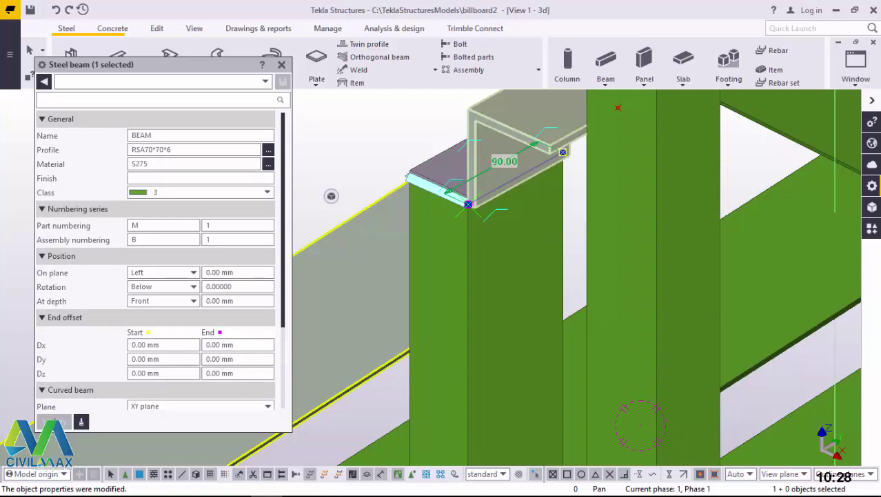
click(193, 303)
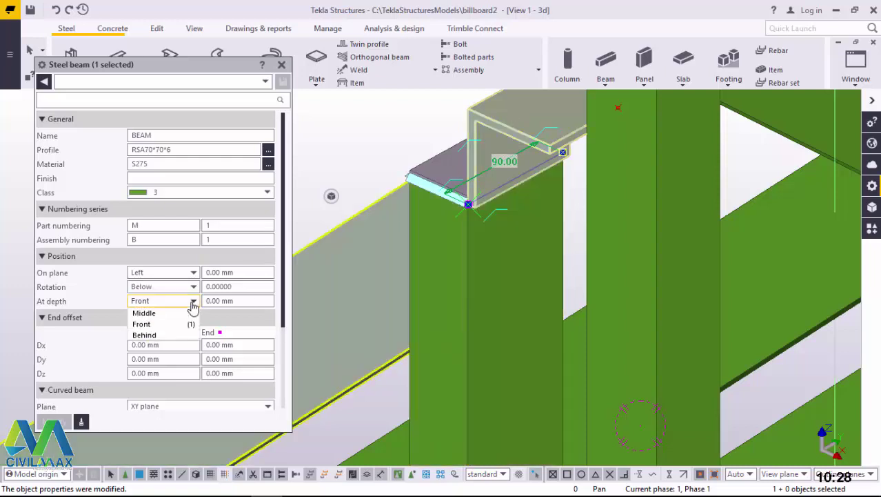
click(146, 335)
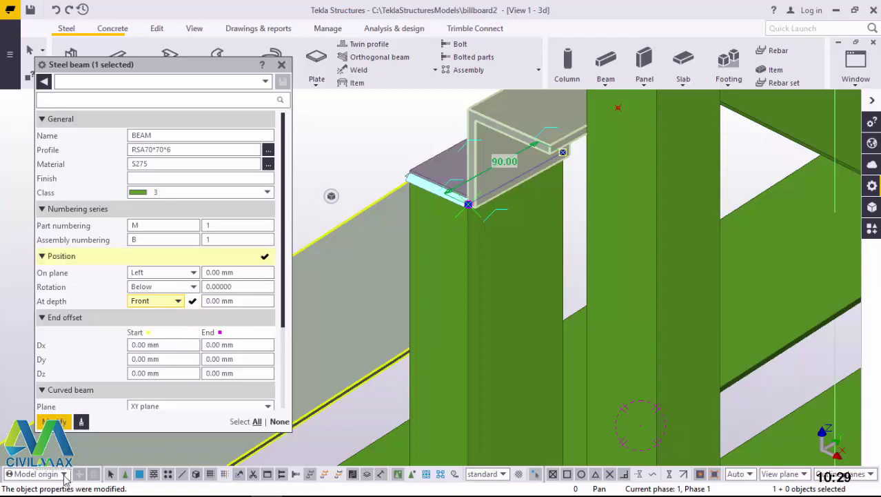
click(52, 425)
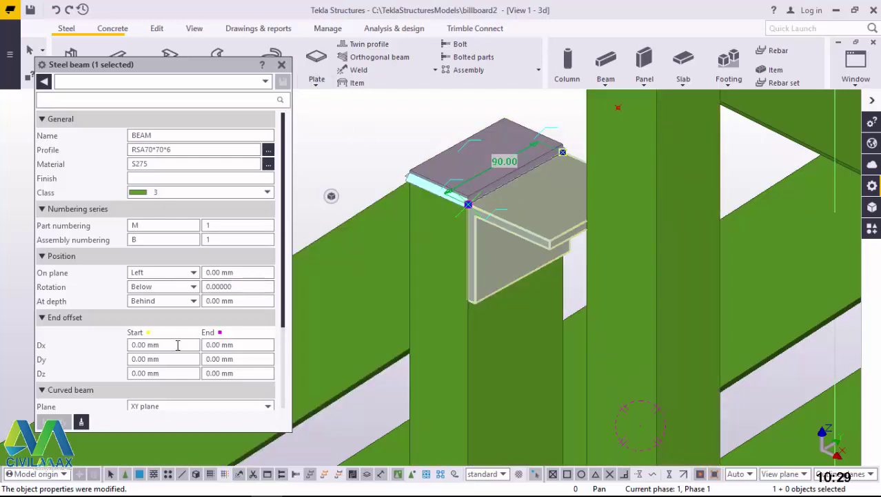
Extend the angle beam past both column corners with Dx end offsets of -50 mm at the start and 50 mm at the end.
scroll(164, 296, down, 1)
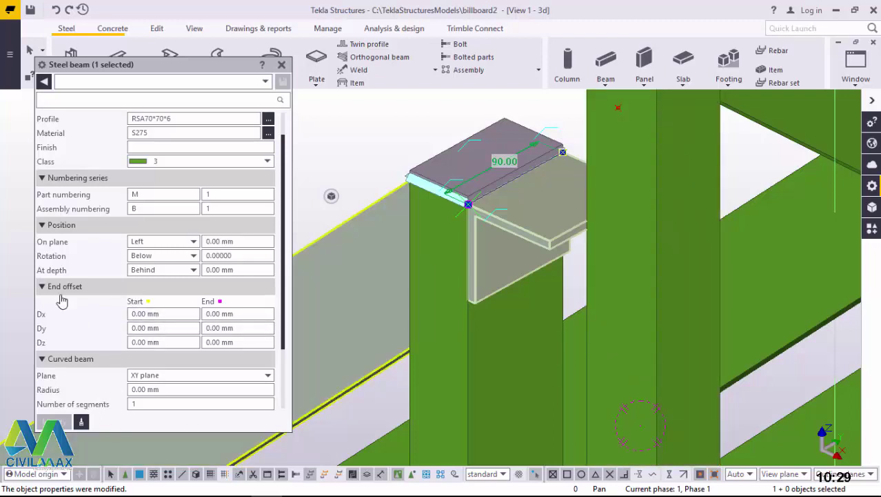
click(172, 314)
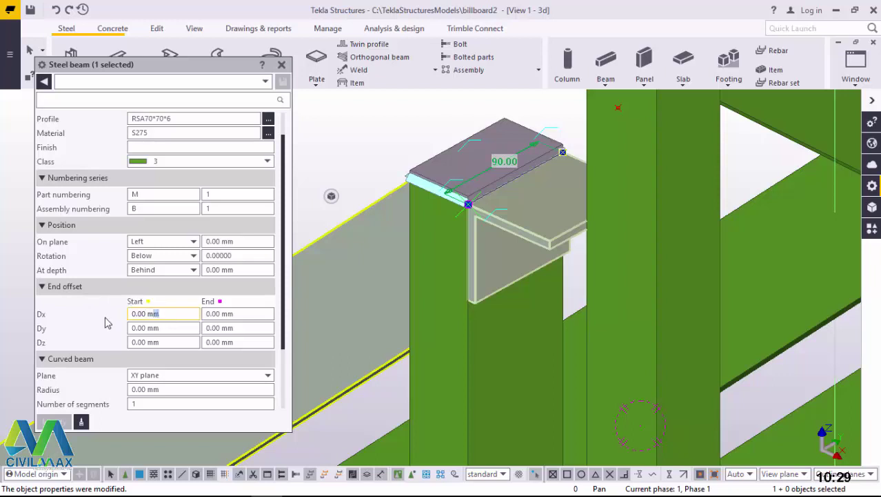
text(-50)
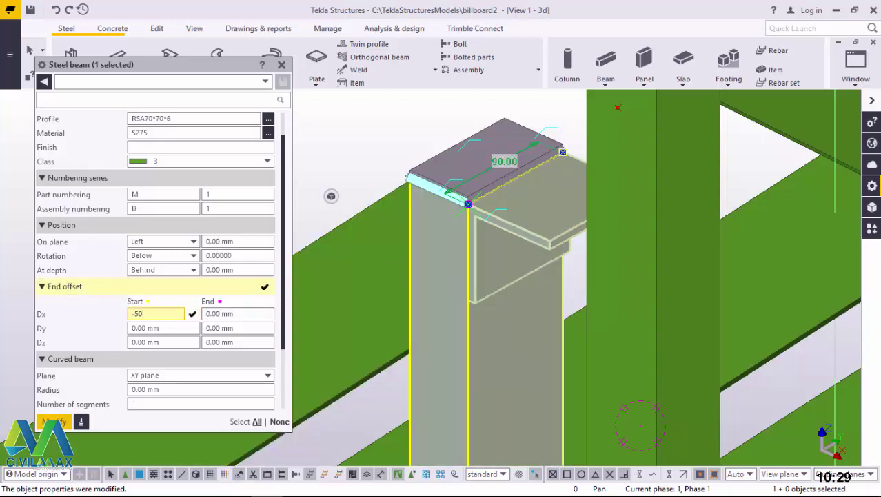
click(54, 422)
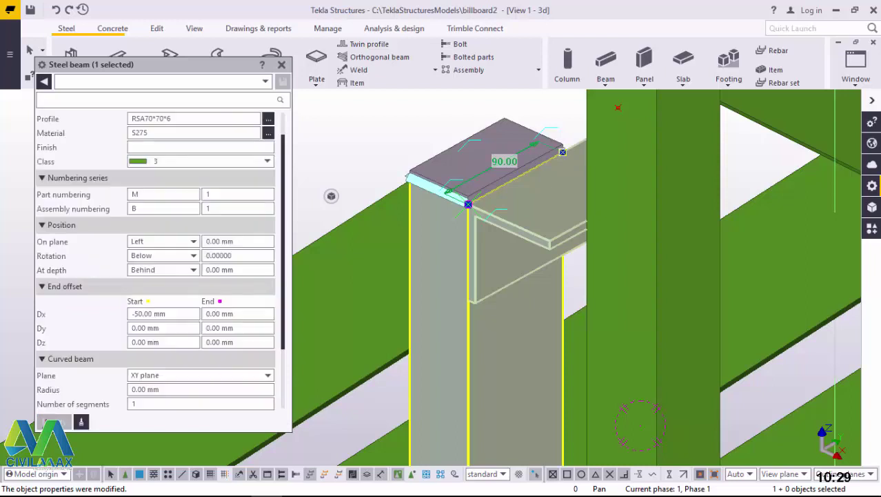
click(219, 314)
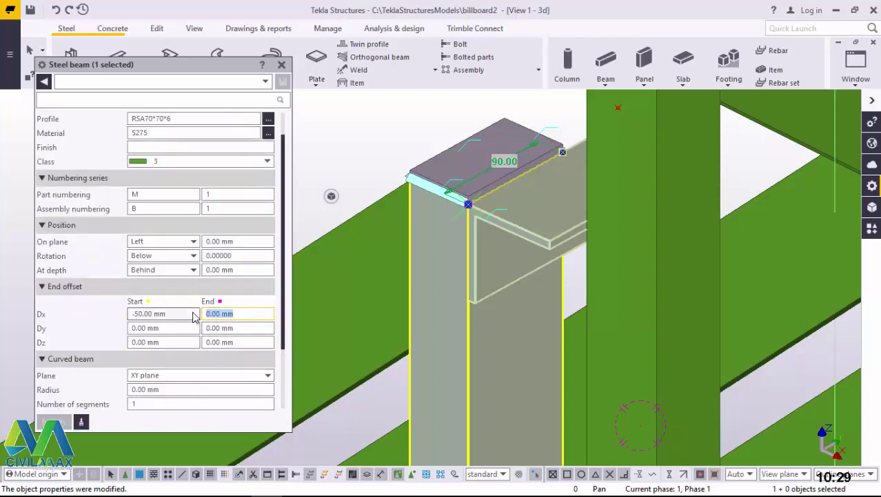
text(50)
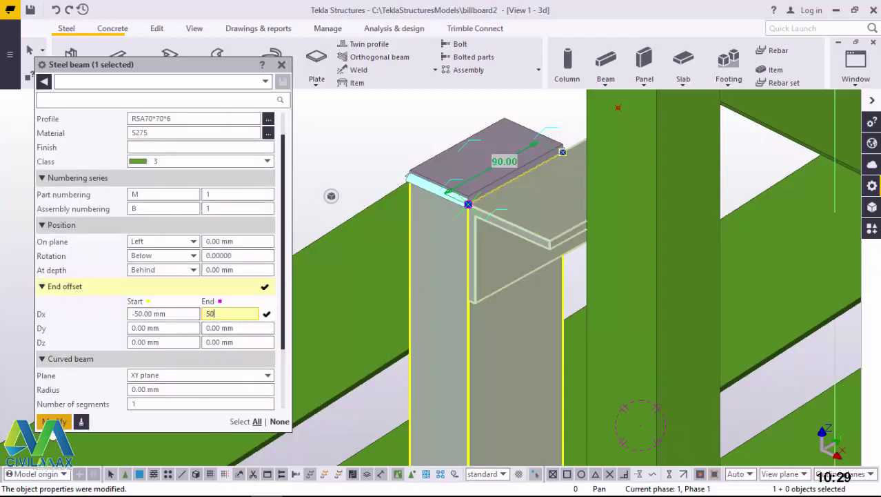
click(54, 422)
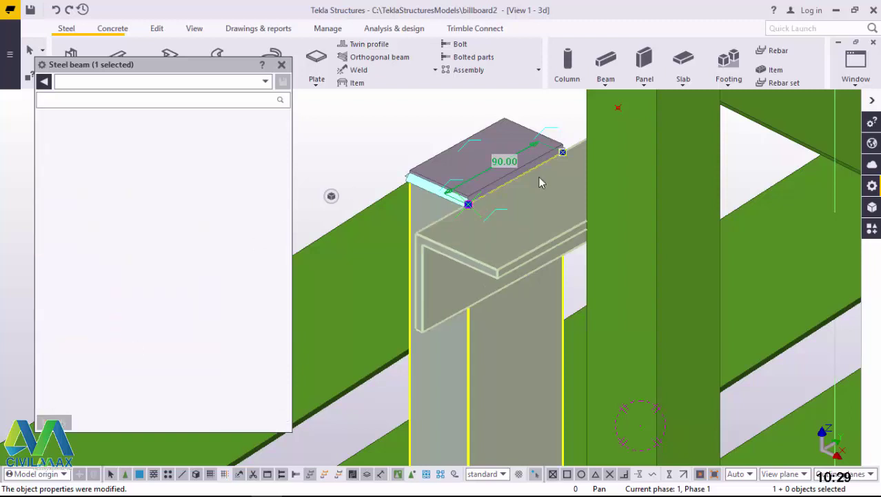
click(281, 64)
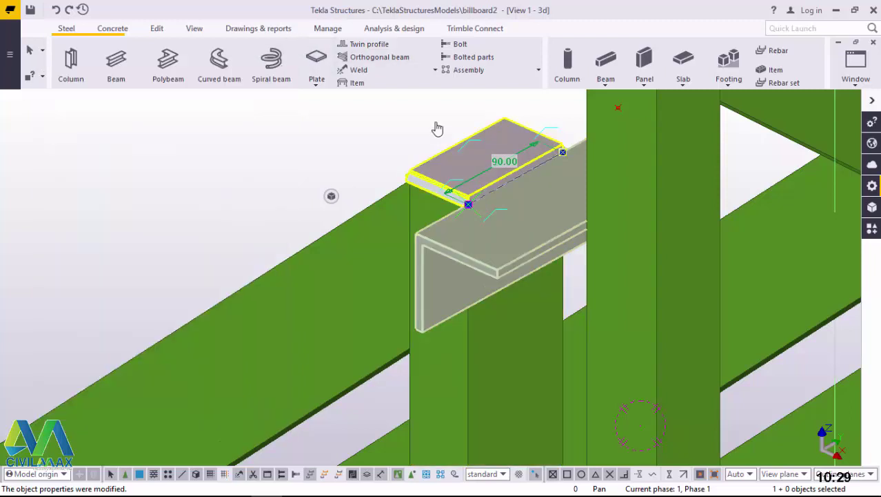
click(375, 131)
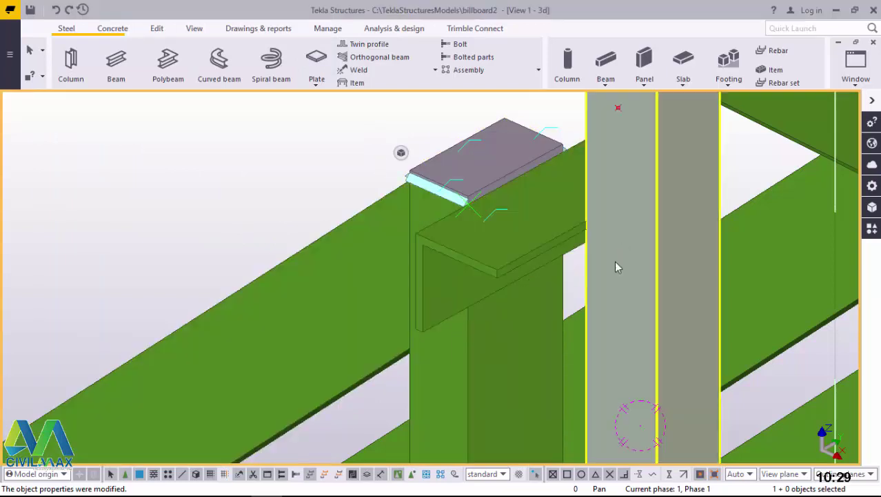
Examine from the column side how the extended angle sits between the capped column and the front panel post.
ctrl+middle_drag(438, 254, 689, 235)
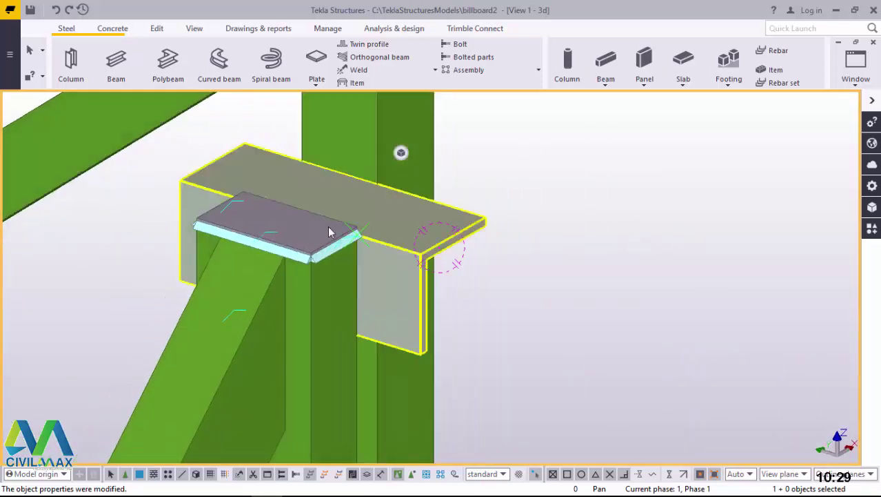
scroll(333, 293, down, 2)
scroll(341, 186, up, 4)
scroll(334, 203, up, 1)
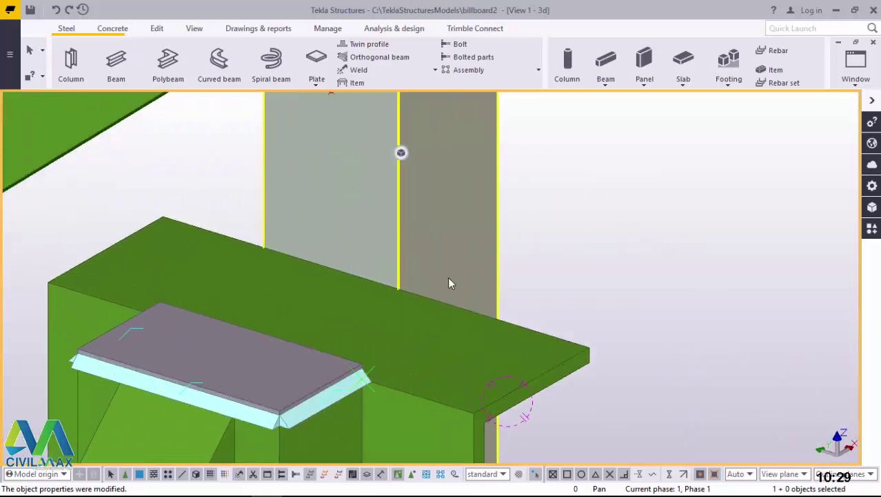
scroll(467, 324, down, 3)
scroll(421, 303, up, 3)
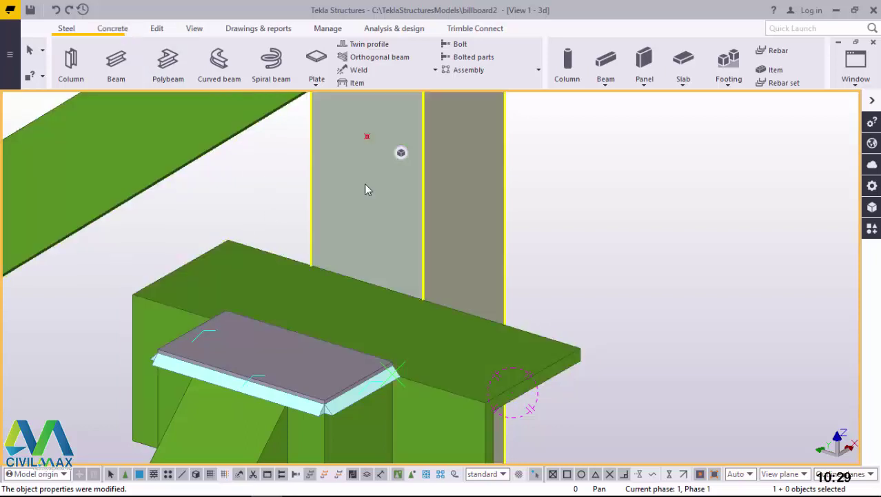
ctrl+middle_drag(366, 190, 401, 211)
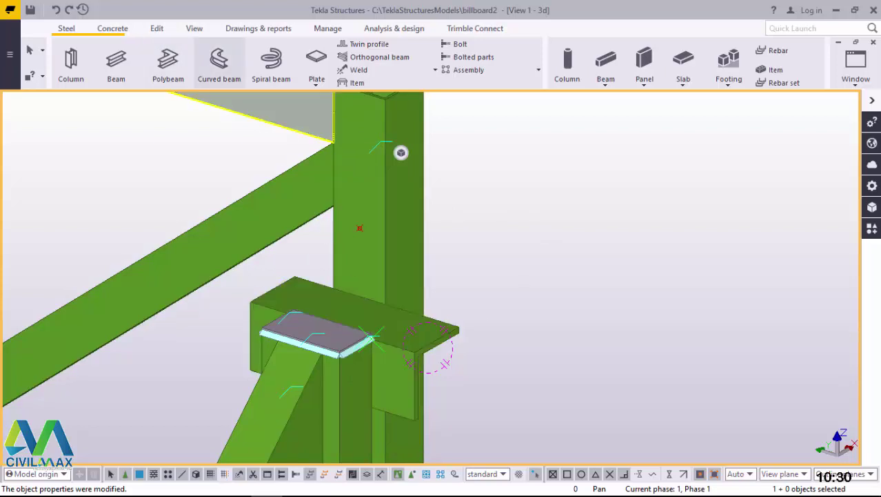
Model a second angle beam between the two upper corners of the first angle's edge at the front panel post, 190 mm apart.
scroll(370, 331, up, 2)
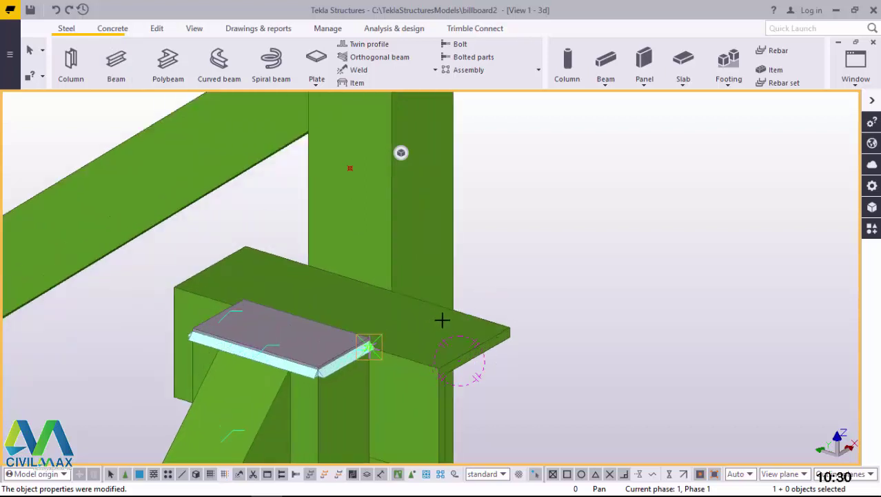
scroll(442, 319, up, 5)
key(Return)
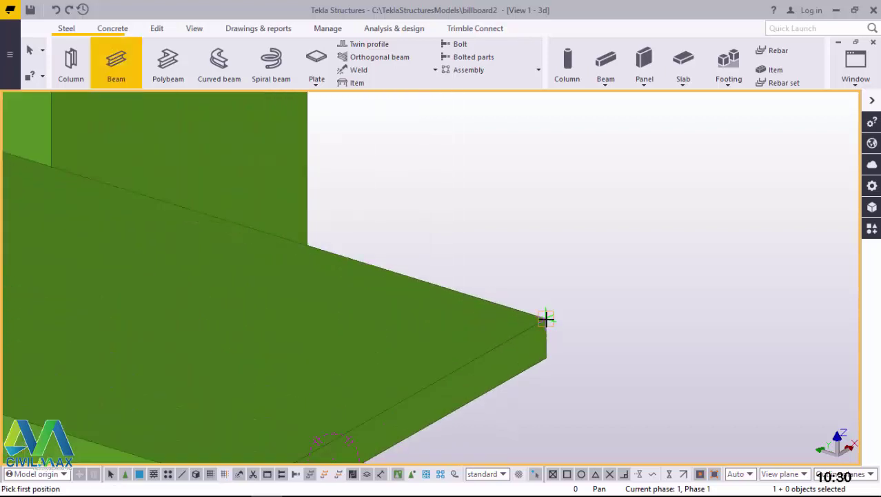
click(547, 318)
scroll(684, 382, down, 3)
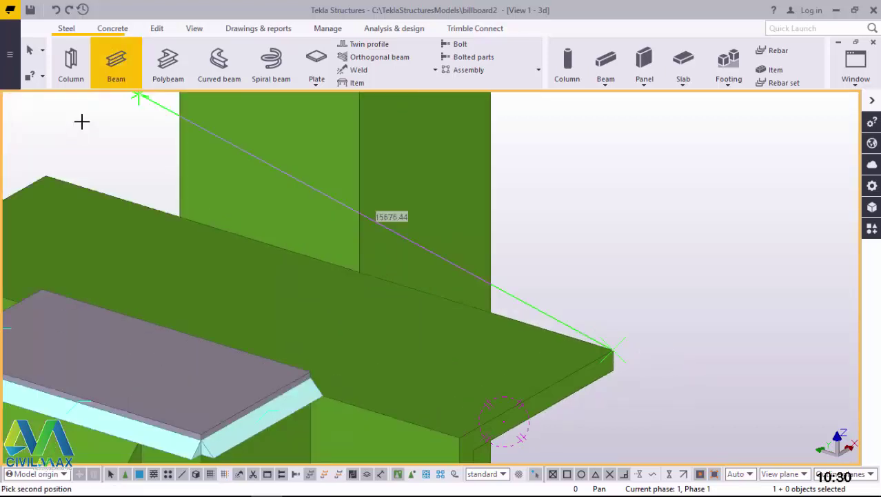
scroll(49, 175, up, 1)
click(46, 176)
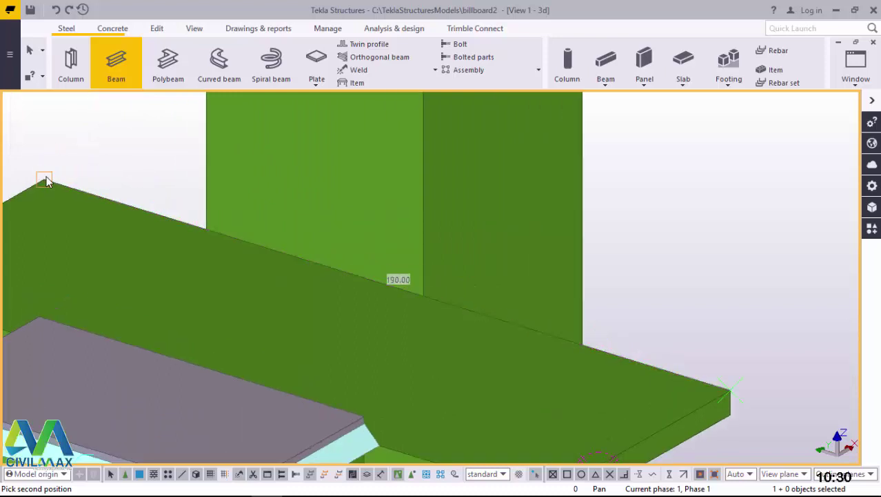
right_click(669, 166)
click(699, 174)
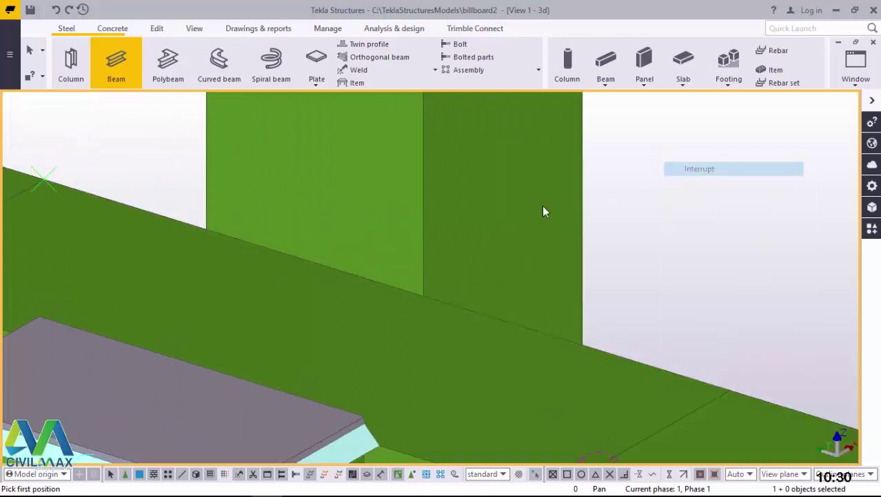
scroll(386, 247, down, 5)
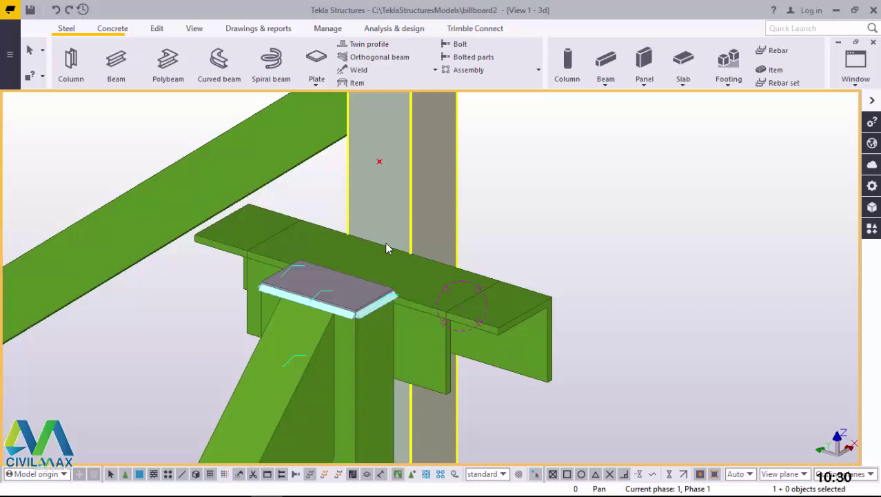
scroll(422, 346, up, 2)
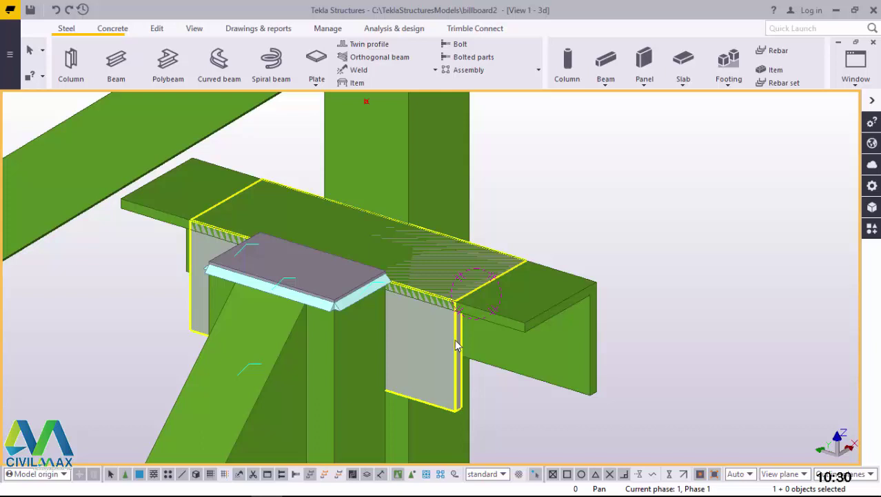
ctrl+middle_drag(438, 345, 395, 343)
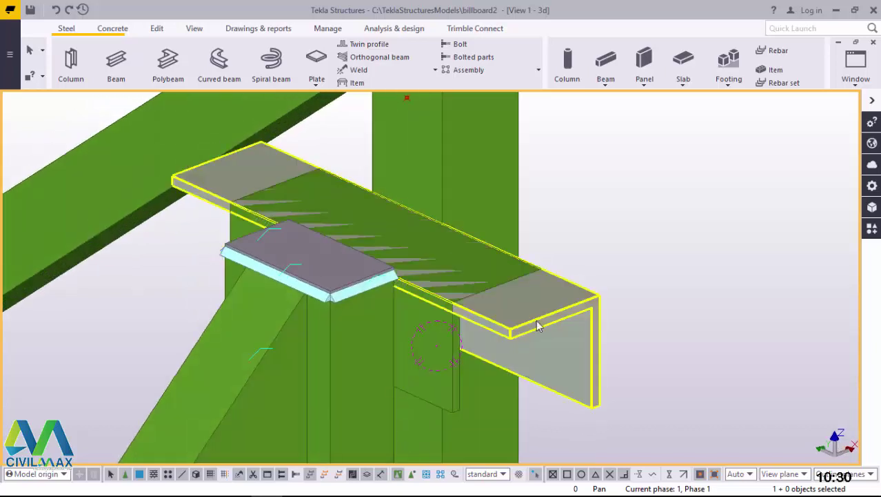
double_click(549, 310)
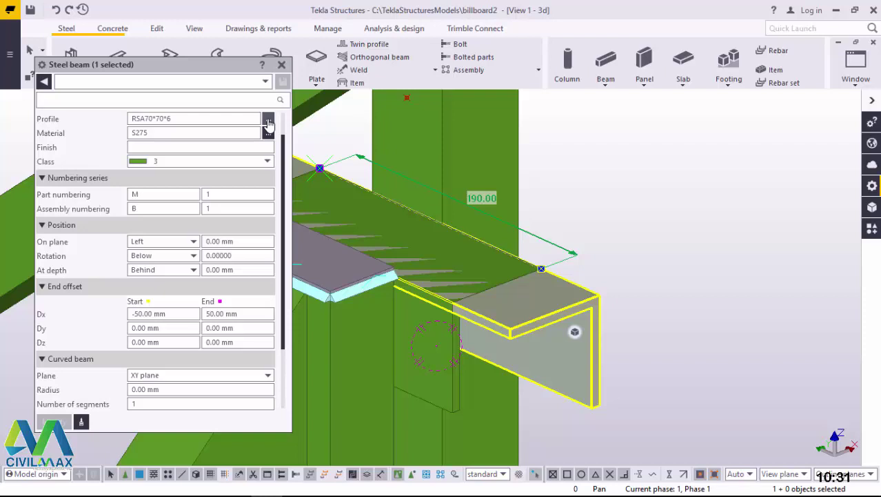
click(282, 65)
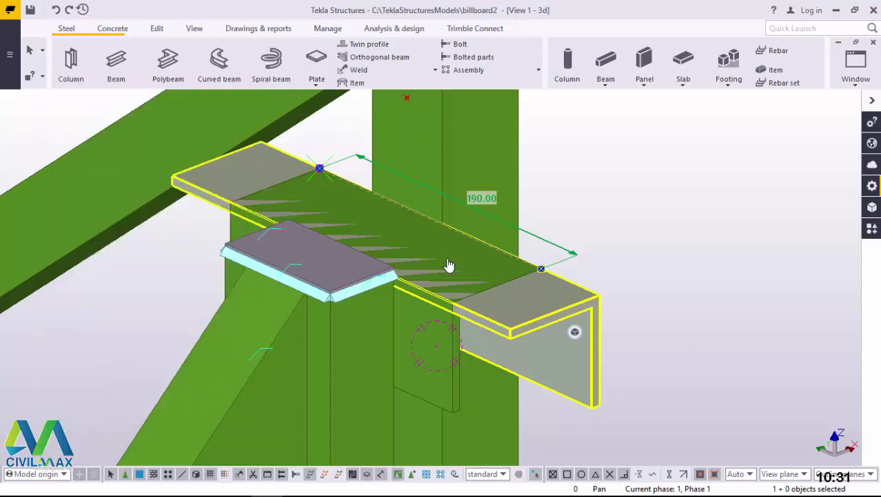
click(585, 311)
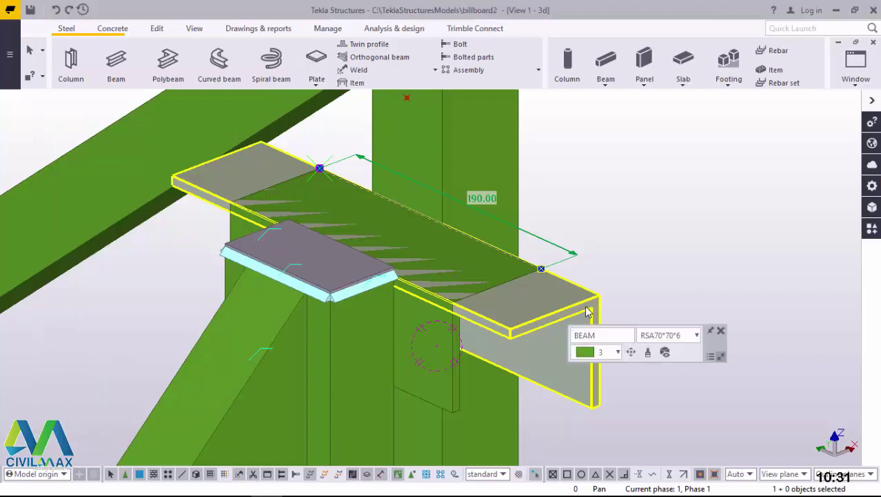
click(721, 334)
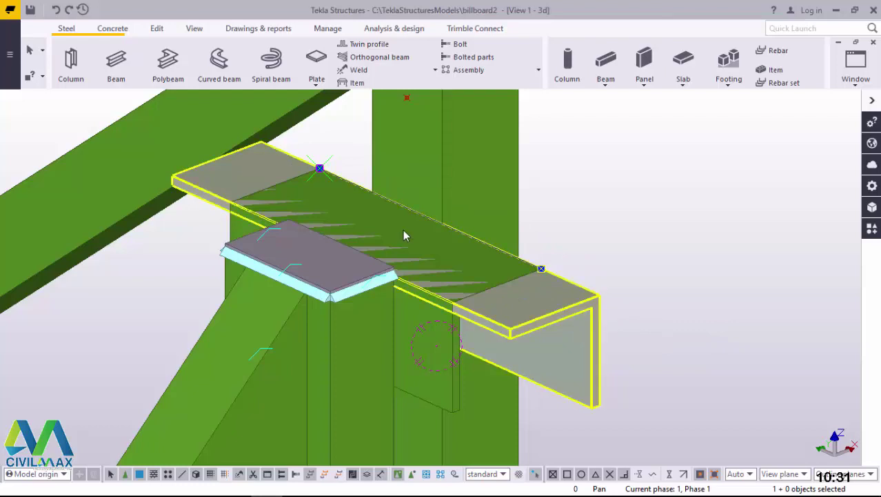
Set the second angle beam's Dx end offsets to 0 at both the start and the end.
double_click(583, 306)
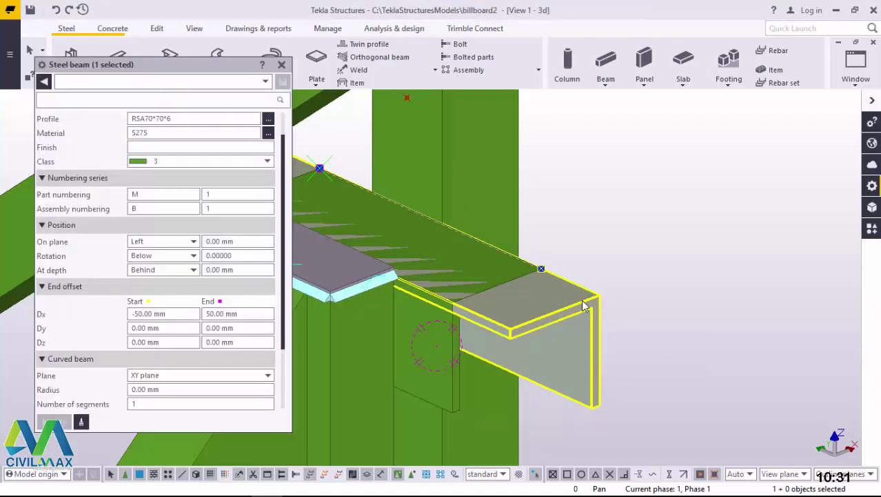
drag(177, 312, 97, 312)
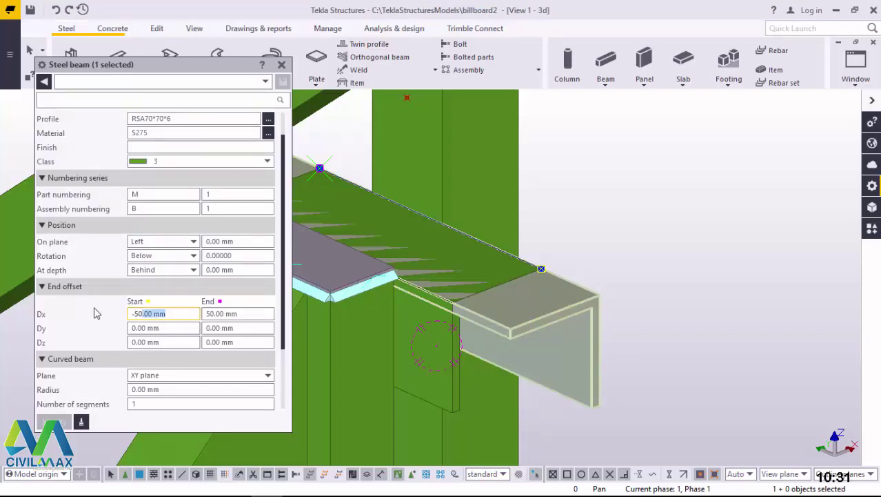
text(0)
drag(236, 315, 216, 328)
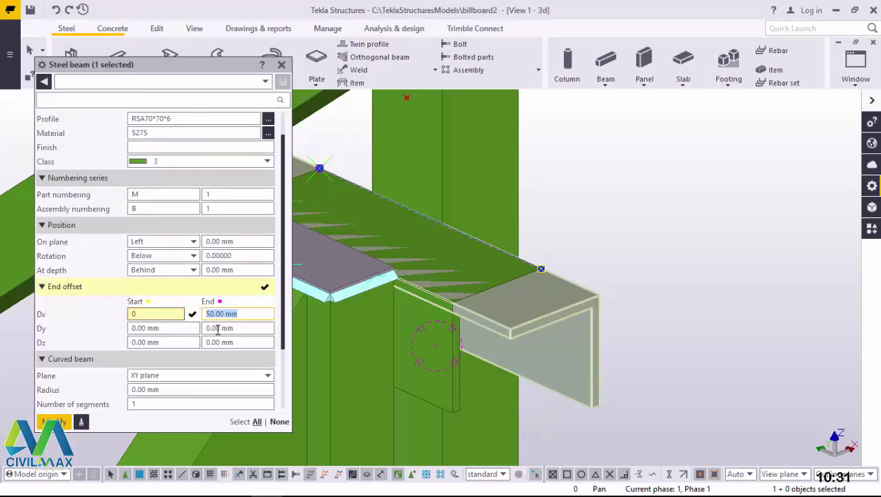
text(0)
click(54, 422)
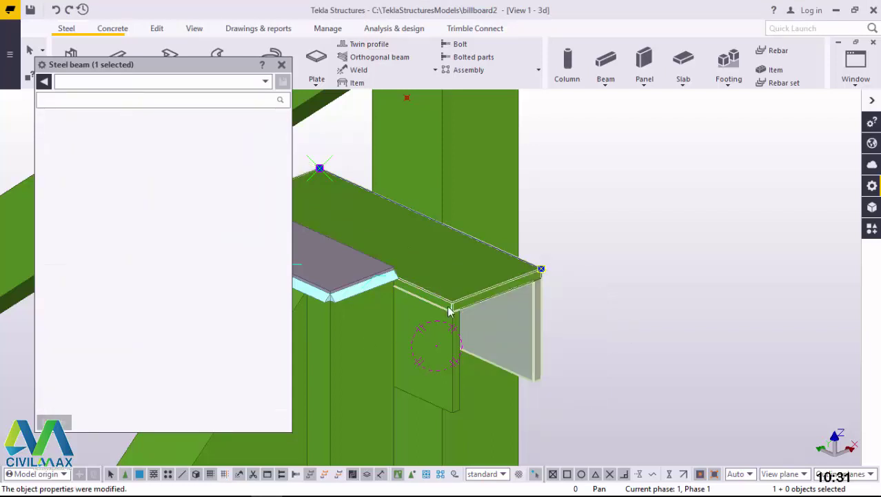
Try the Back, Top and Below rotations on the second angle beam.
drag(165, 69, 678, 84)
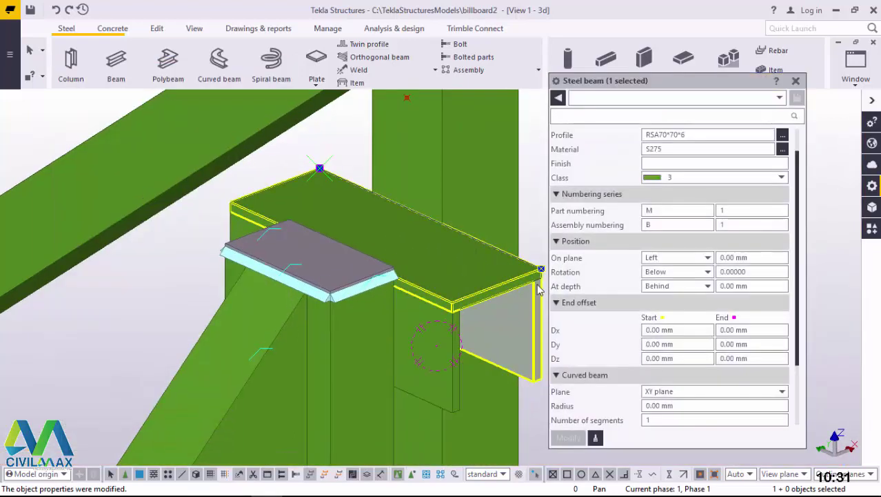
scroll(221, 332, down, 3)
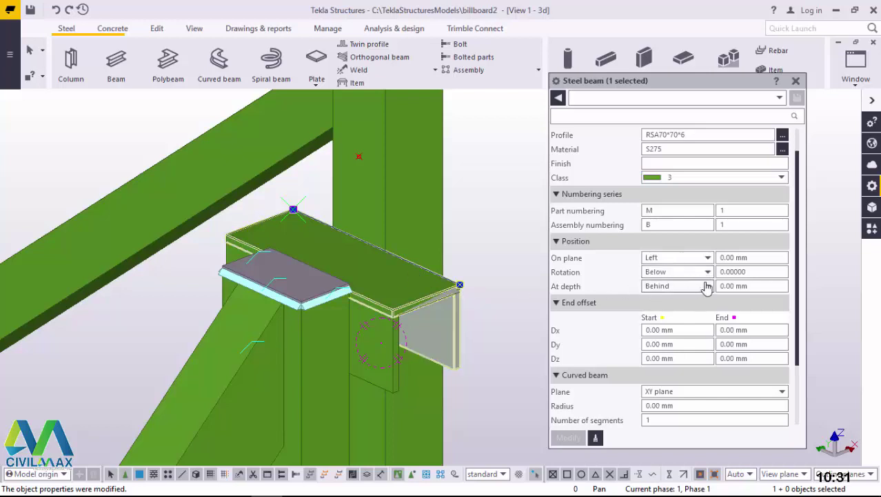
click(709, 272)
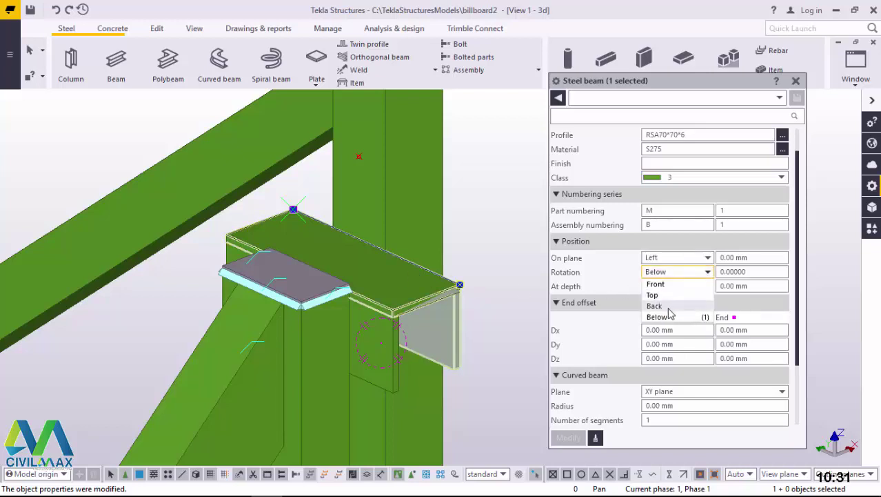
click(668, 308)
click(567, 437)
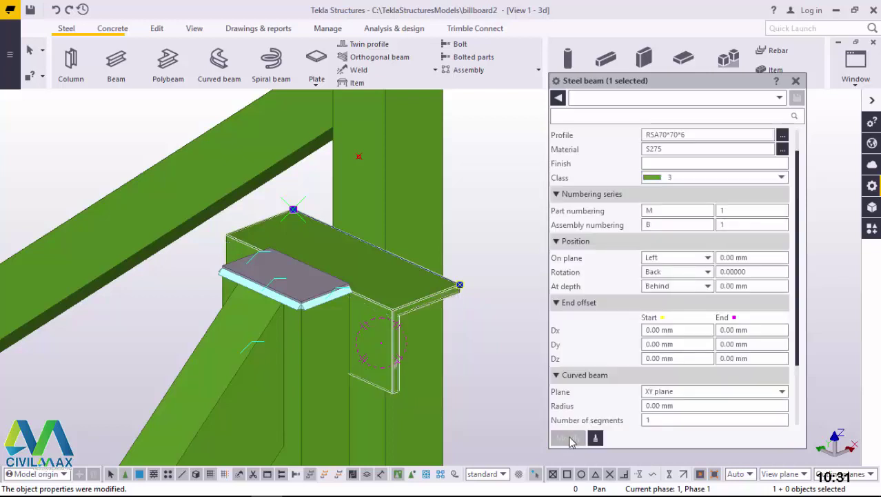
click(705, 273)
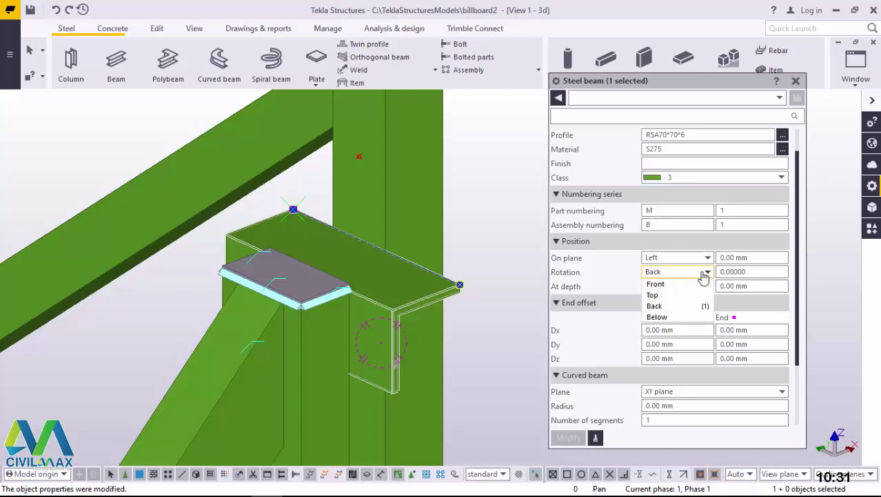
click(657, 306)
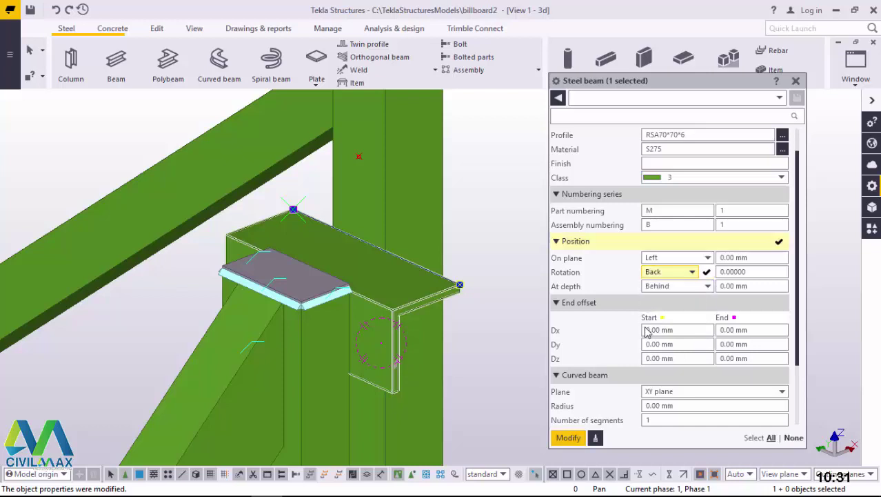
click(568, 438)
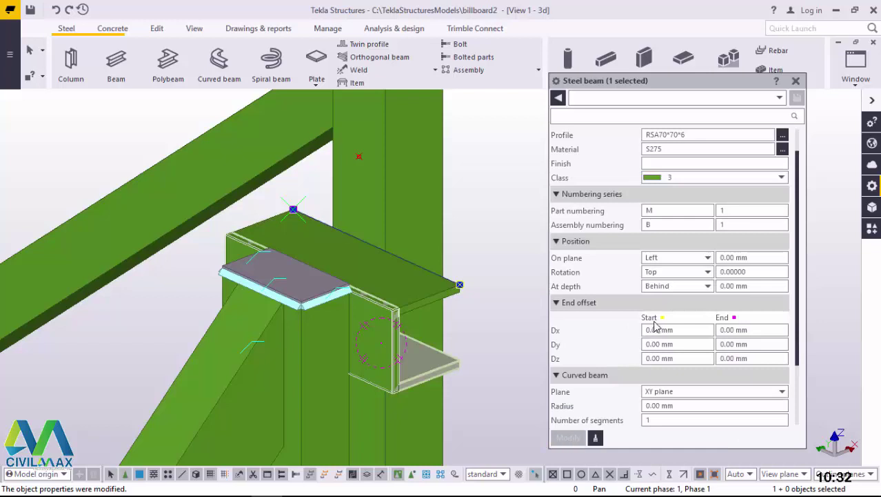
click(700, 276)
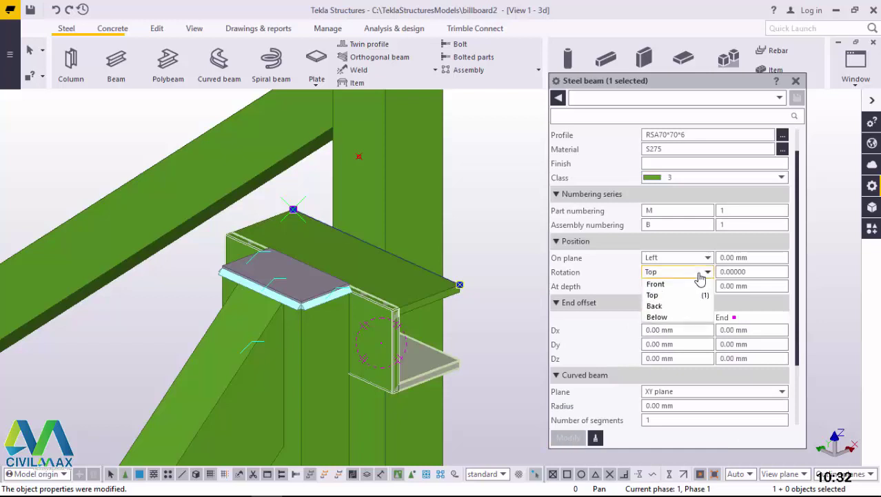
click(659, 316)
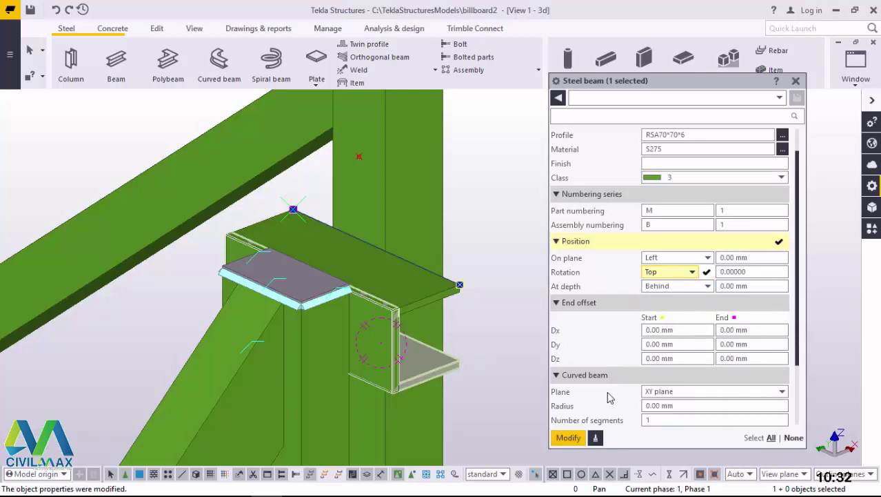
click(569, 439)
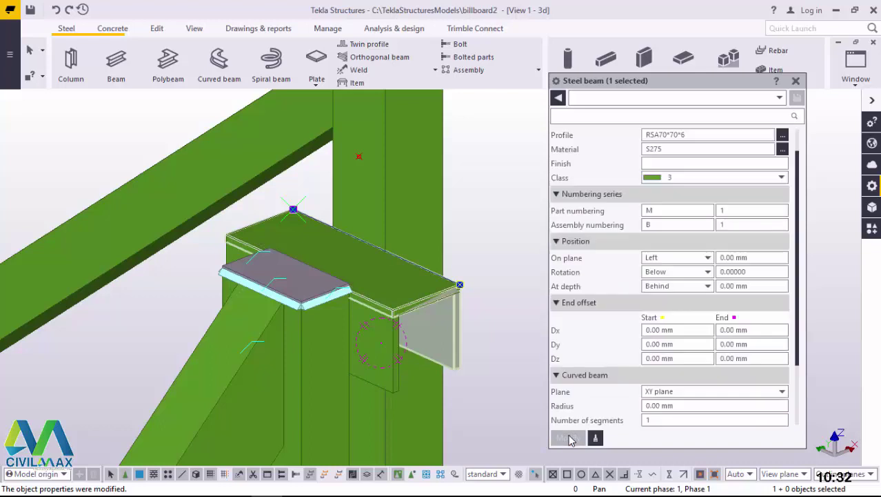
Set the second angle beam's rotation to Front and change its depth position so it rests on top of the first angle.
click(688, 273)
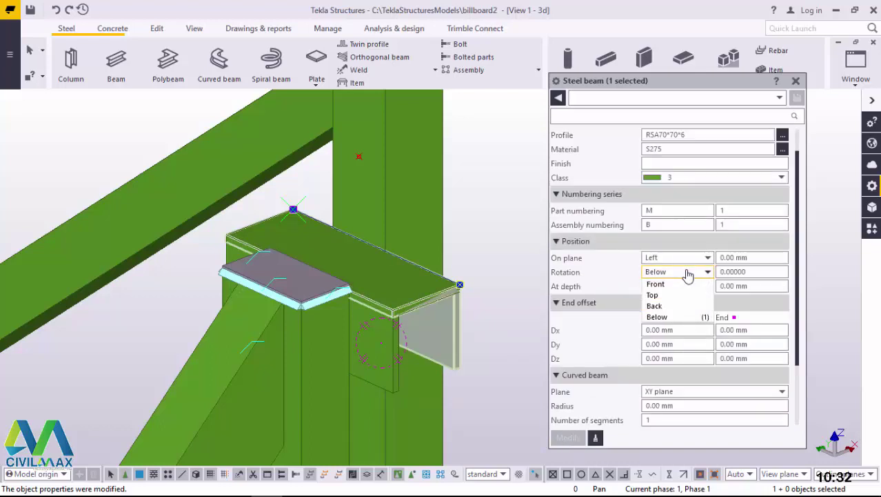
click(672, 286)
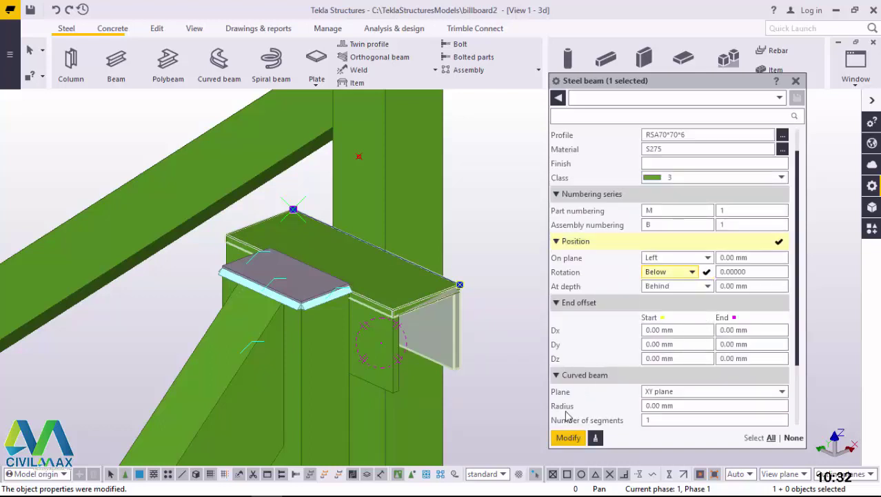
click(568, 438)
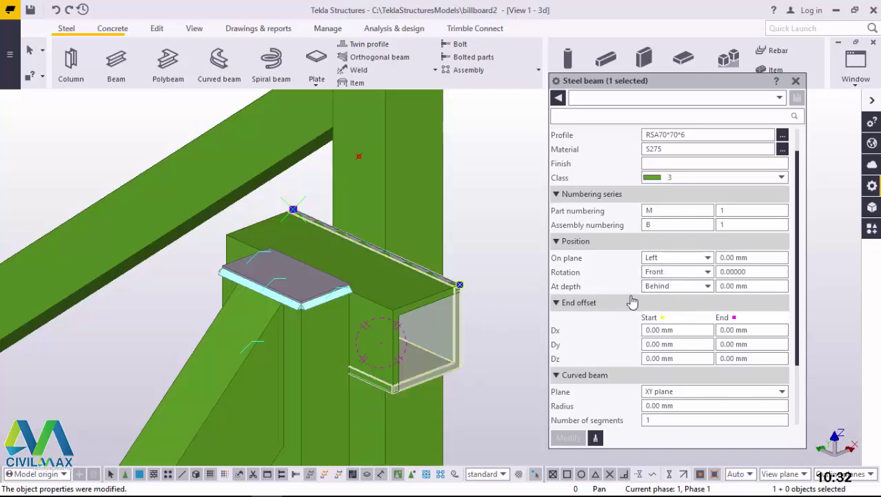
click(707, 286)
click(656, 301)
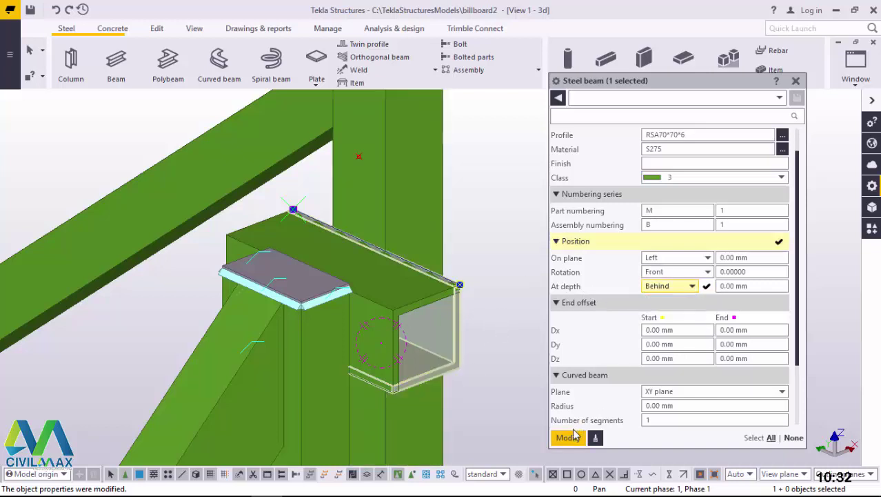
click(569, 439)
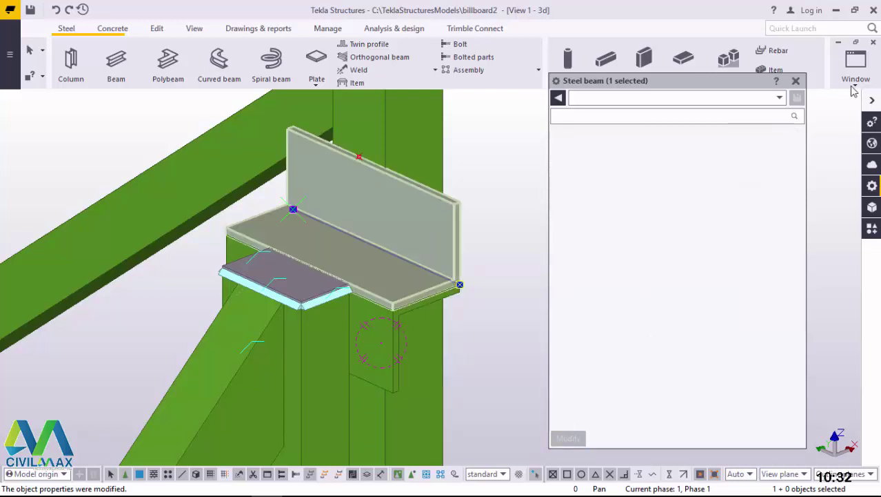
click(797, 81)
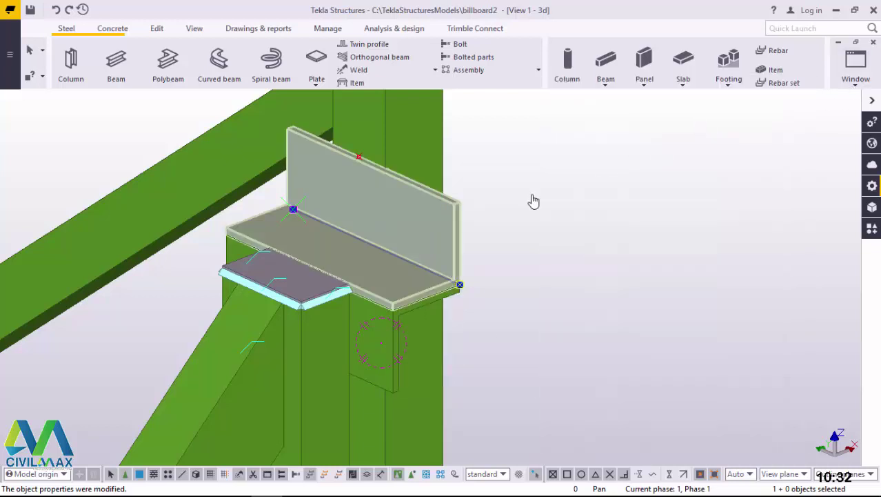
click(533, 201)
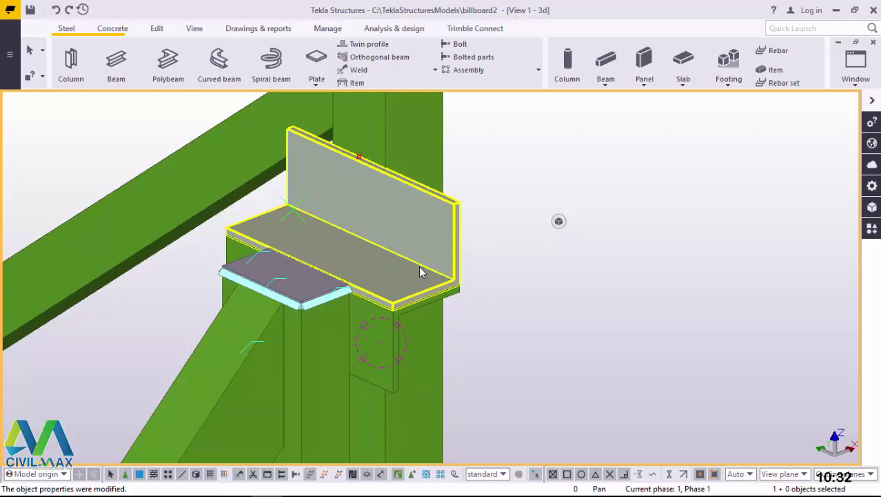
Inspect the two stacked angles at the column top from both sides of the truss panel.
mouse_move(418, 266)
ctrl+middle_down()
mouse_move(343, 272)
mouse_move(623, 216)
mouse_move(606, 236)
mouse_move(368, 252)
mouse_move(333, 244)
mouse_move(346, 199)
mouse_move(386, 241)
mouse_move(473, 240)
mouse_move(455, 261)
mouse_move(429, 253)
ctrl+middle_up()
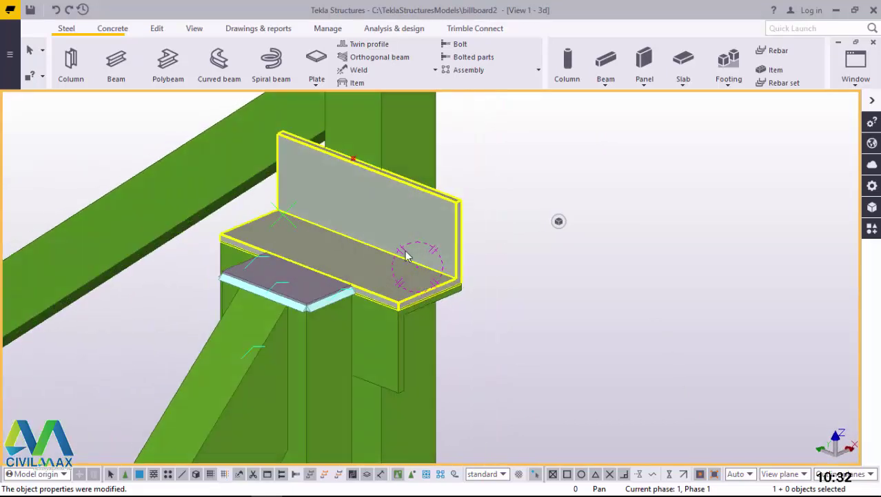
scroll(405, 255, down, 2)
scroll(396, 222, up, 4)
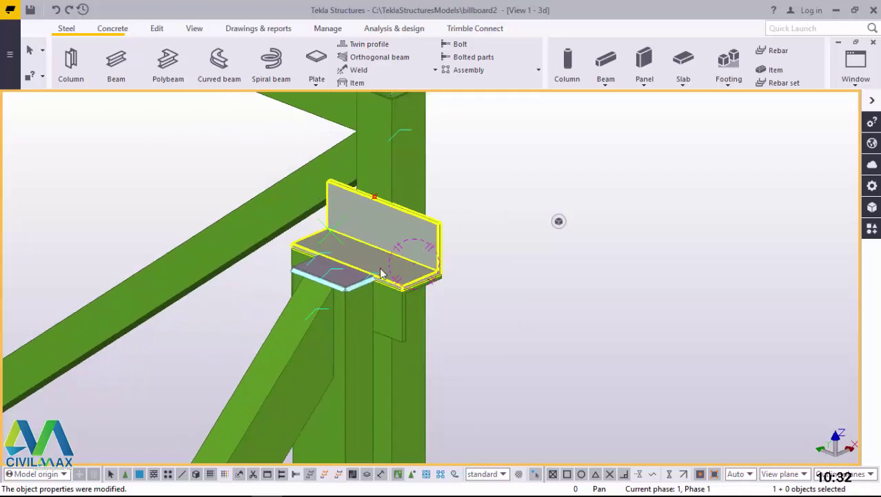
ctrl+middle_drag(377, 265, 579, 252)
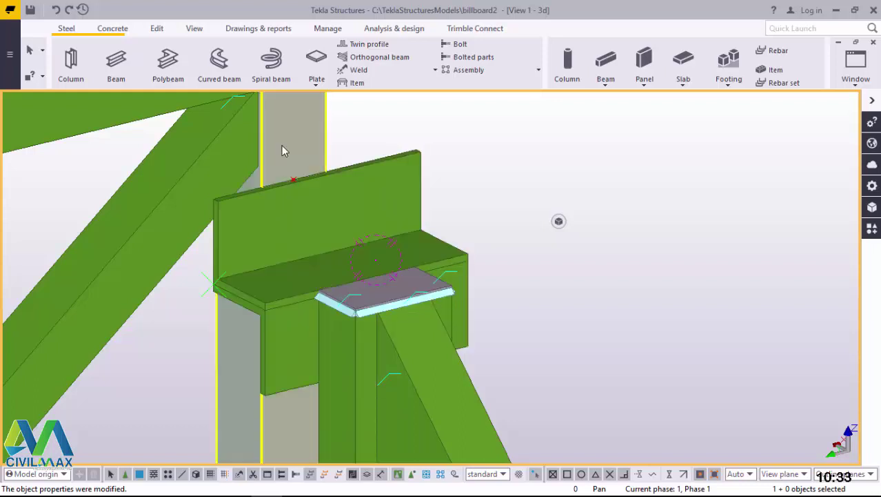
scroll(335, 290, down, 3)
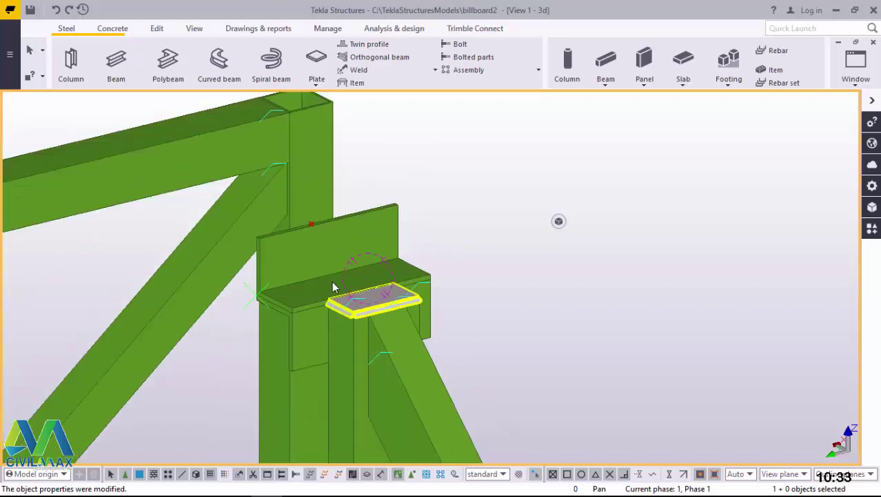
scroll(310, 285, up, 4)
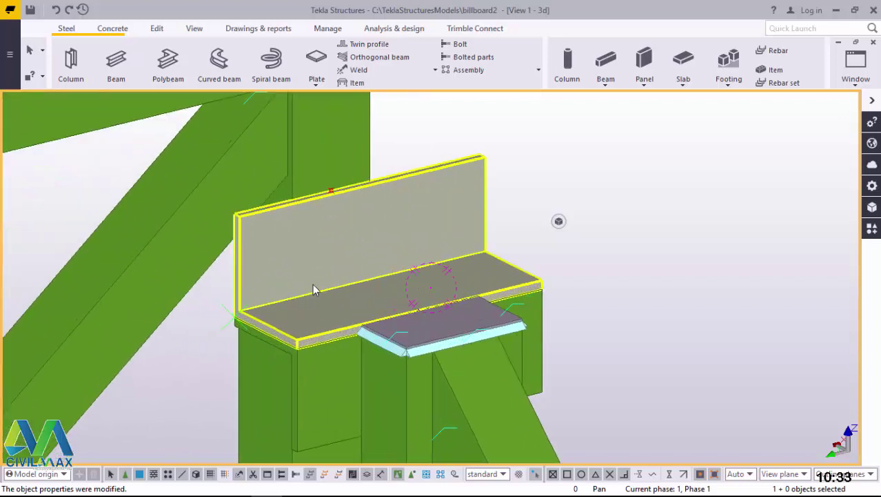
click(157, 29)
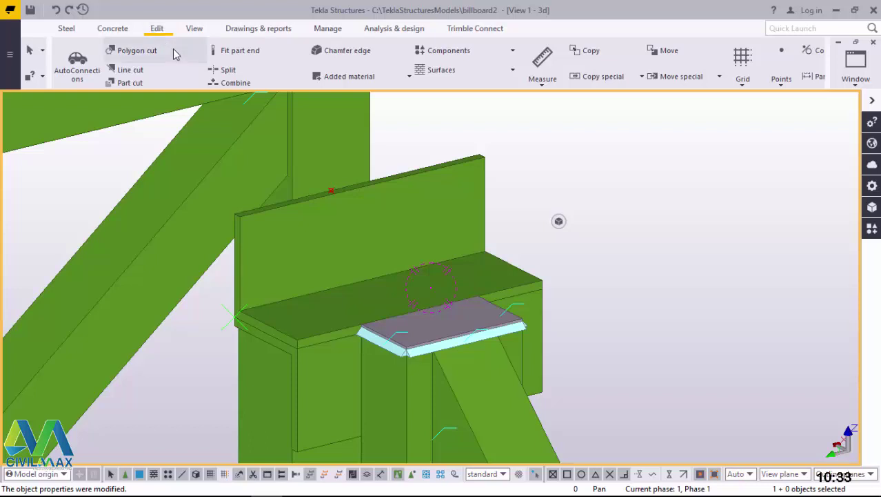
click(65, 30)
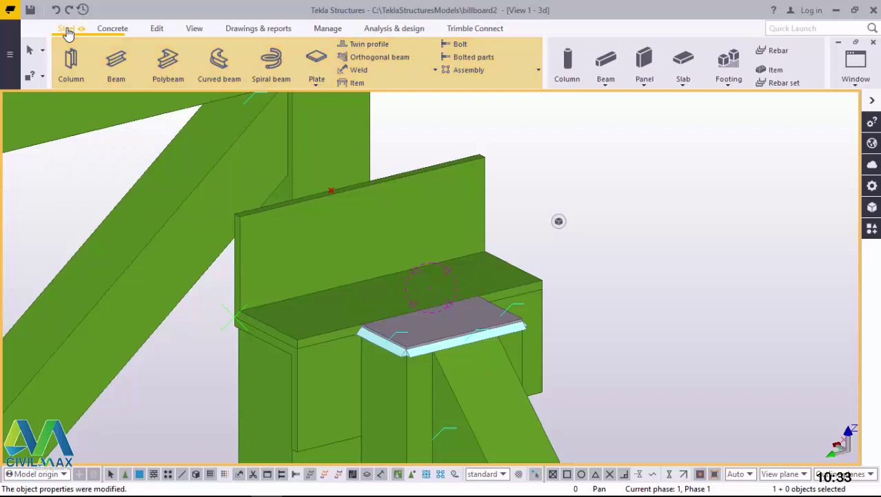
Start a bolt group with the upper angle as the part to bolt to and the lower angle as the part to be bolted.
click(461, 45)
scroll(493, 231, up, 2)
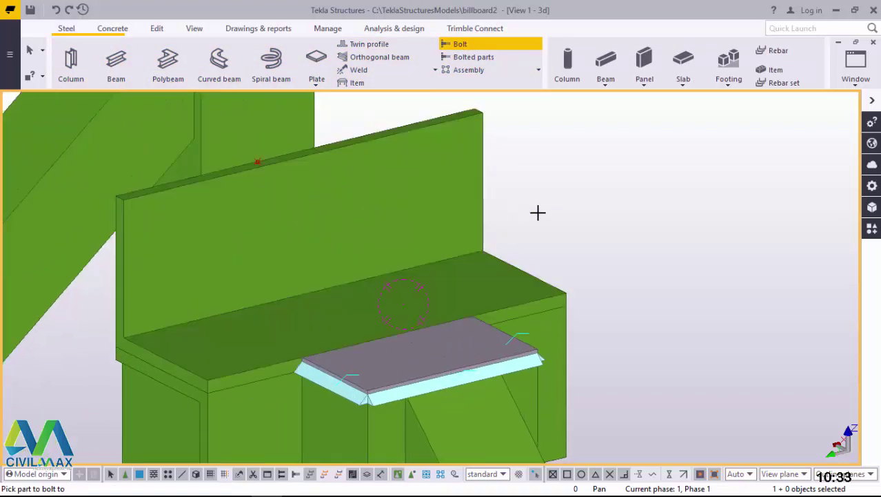
scroll(538, 213, down, 2)
scroll(511, 256, up, 3)
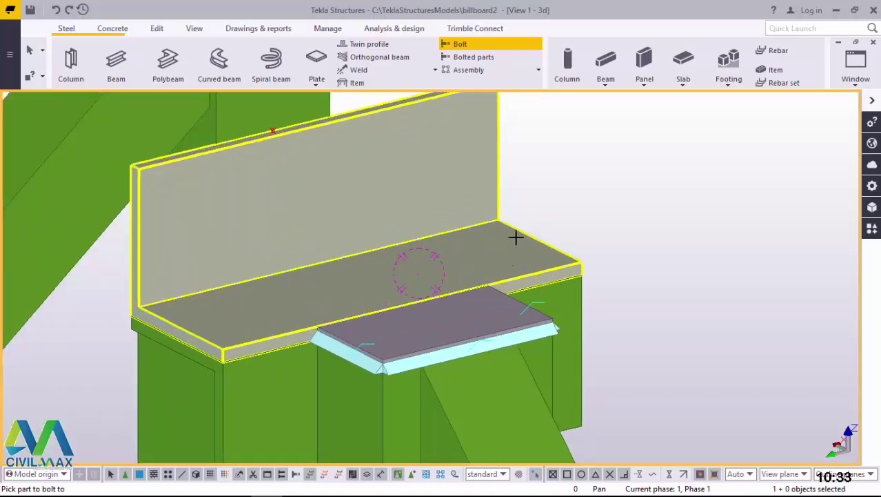
click(513, 237)
scroll(552, 206, down, 3)
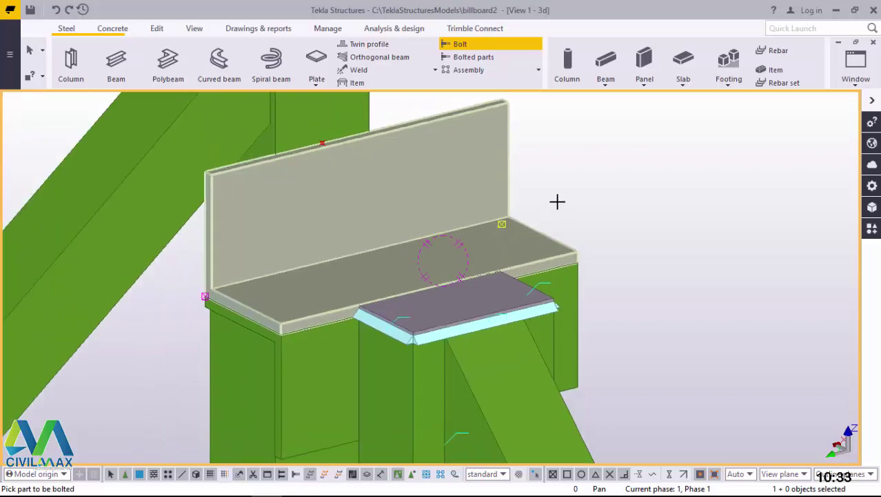
scroll(372, 330, up, 2)
scroll(373, 329, up, 2)
click(387, 310)
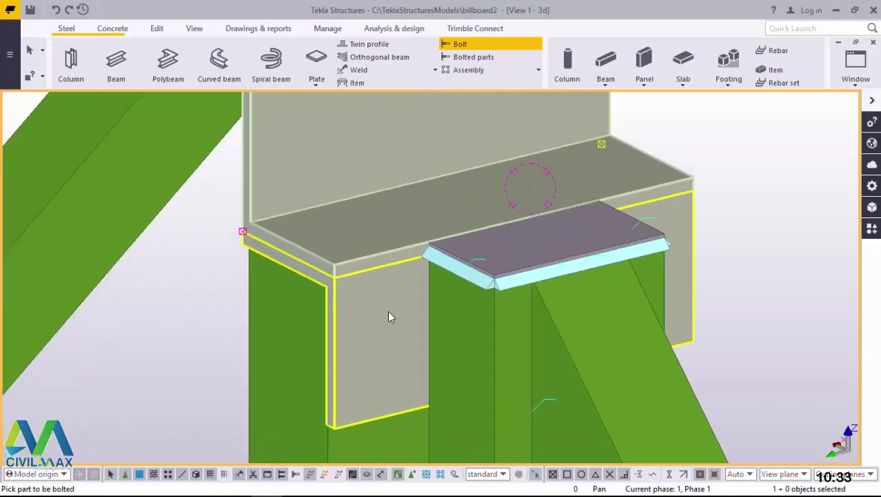
Place the bolt group along the upper angle's horizontal leg, between the midpoints of its two short end edges.
scroll(298, 327, down, 3)
scroll(473, 220, up, 3)
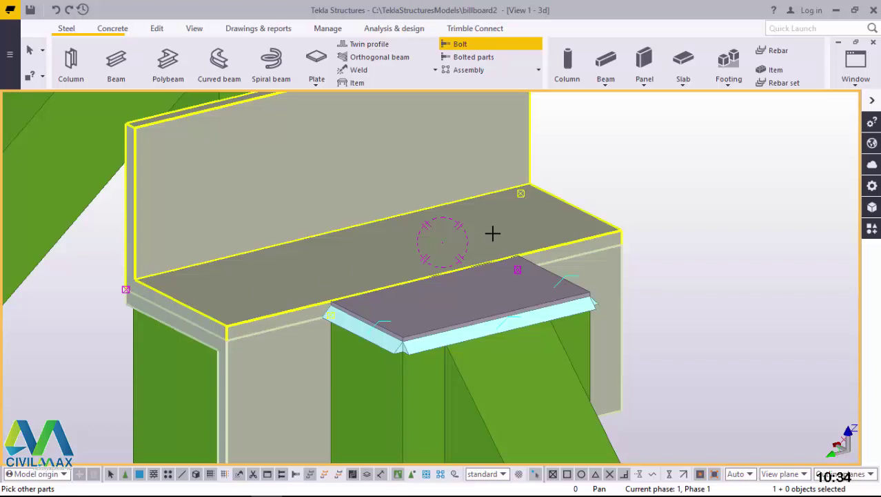
click(574, 207)
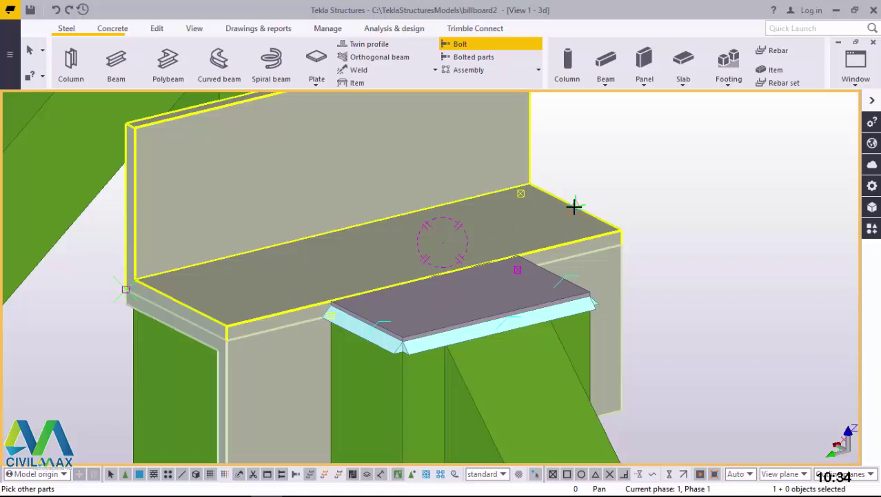
click(181, 303)
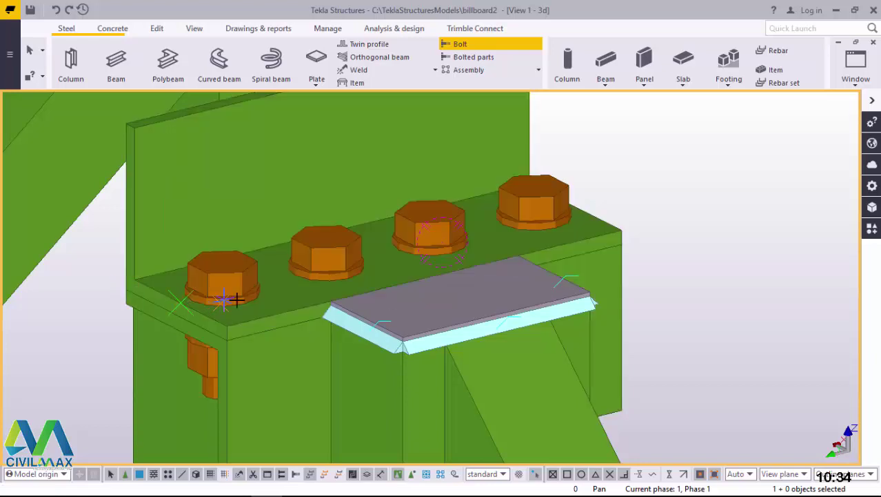
right_click(668, 145)
click(701, 155)
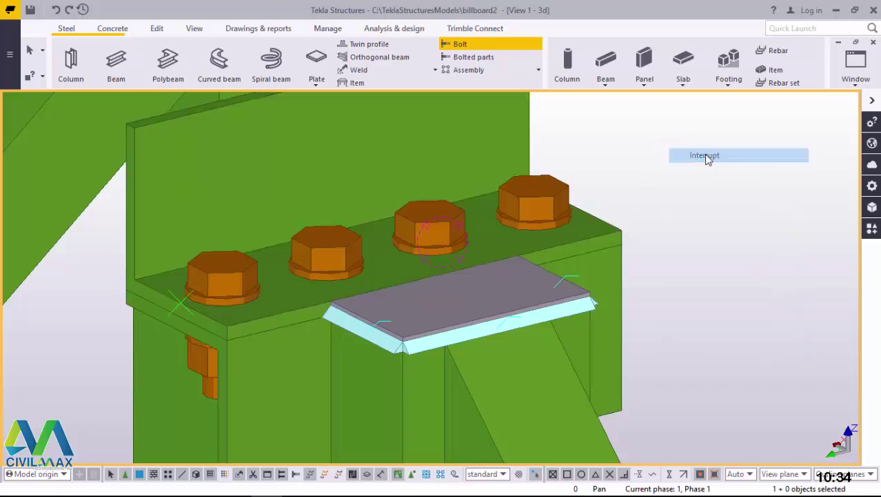
Change the size of the bolts joining the two angles to 20 mm.
double_click(540, 204)
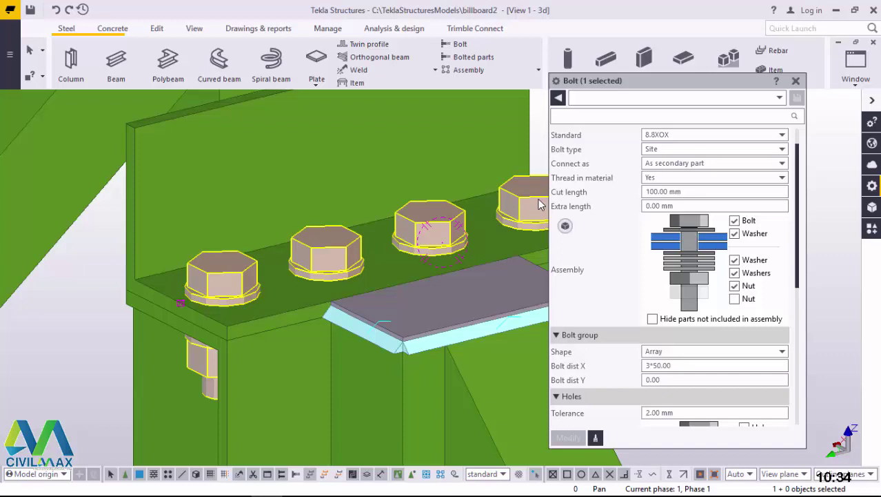
scroll(718, 197, up, 2)
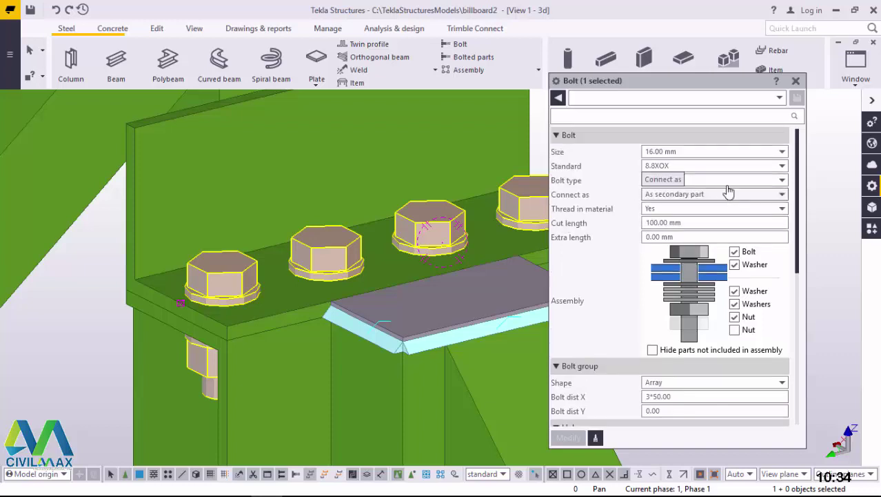
click(759, 153)
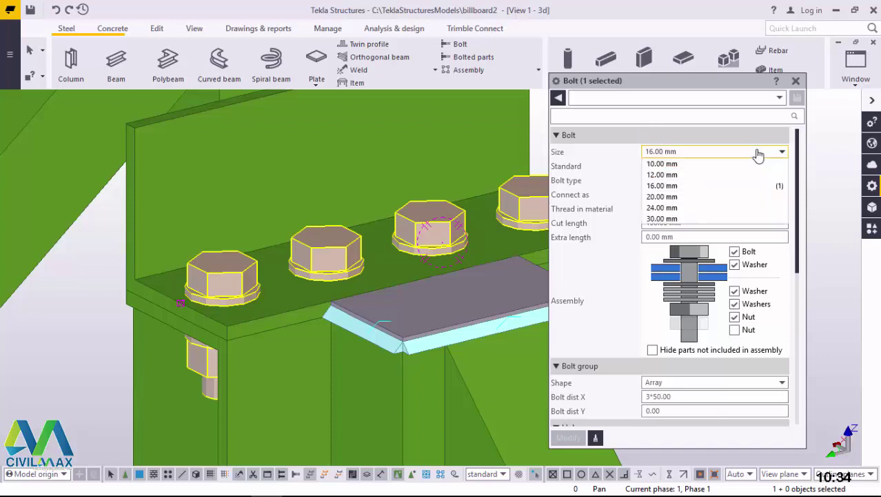
click(663, 198)
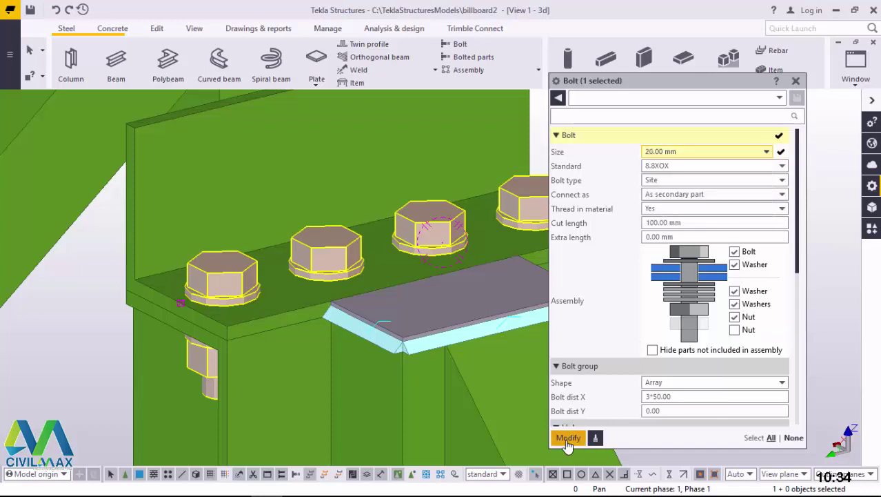
click(568, 437)
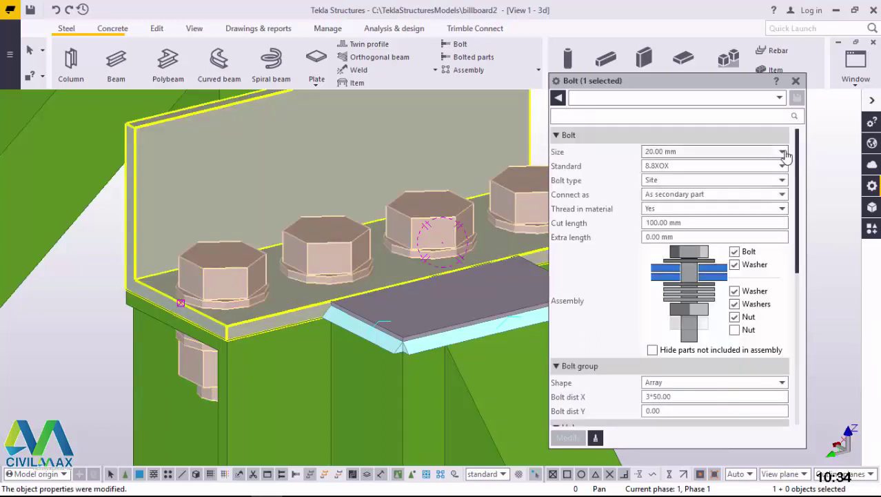
Select 16 mm as the bolt size and look through the available bolt standards without changing the standard.
click(769, 152)
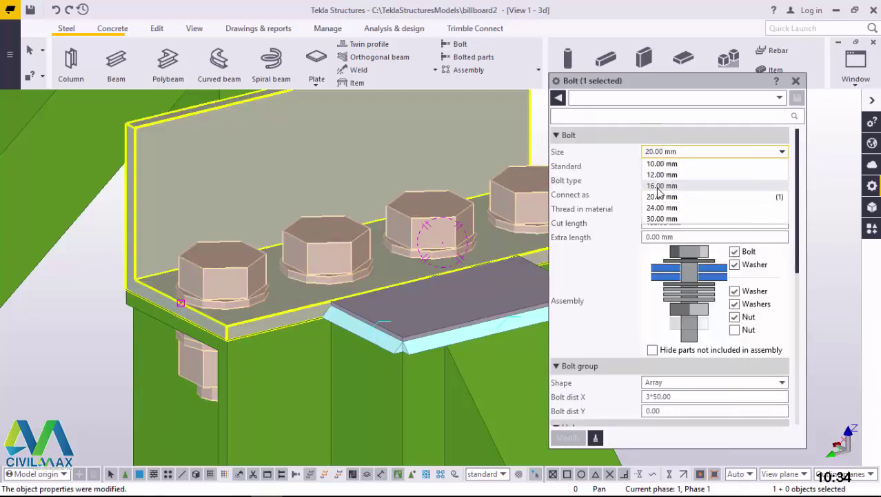
click(661, 188)
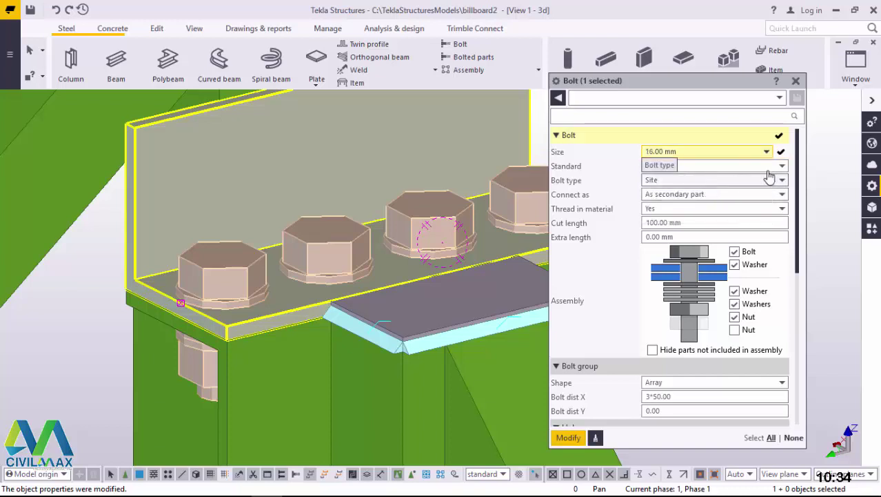
click(713, 167)
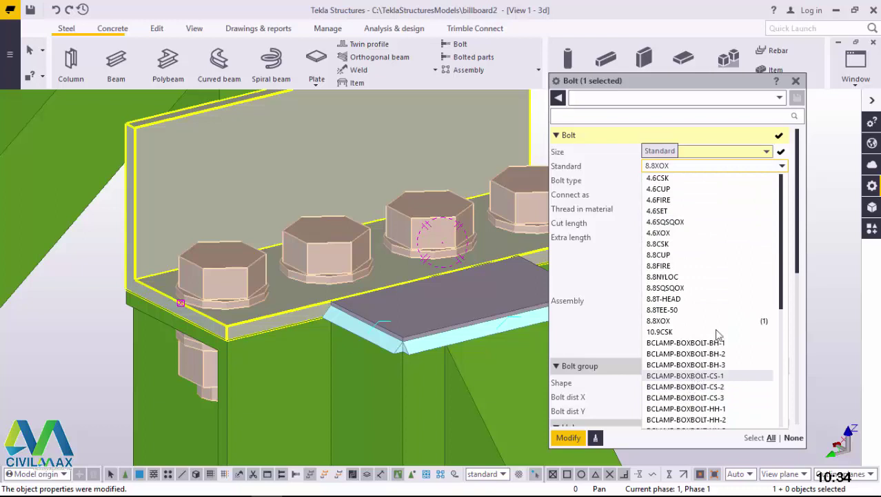
click(632, 168)
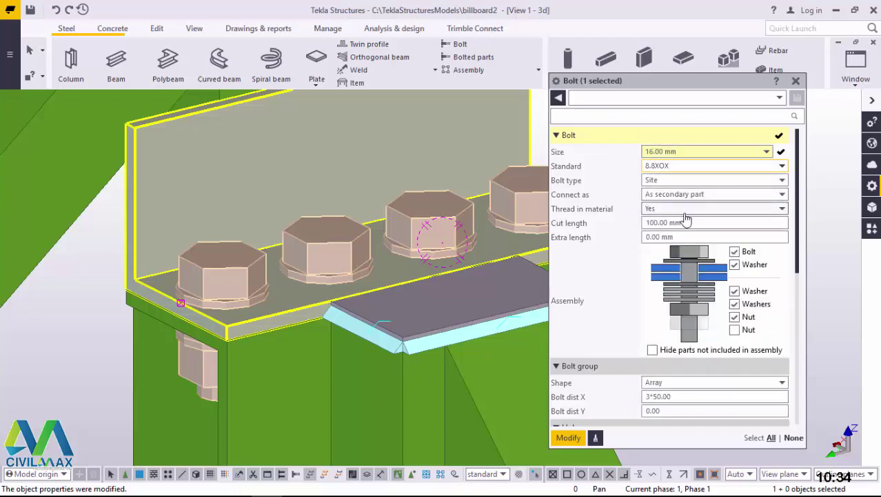
scroll(661, 298, down, 2)
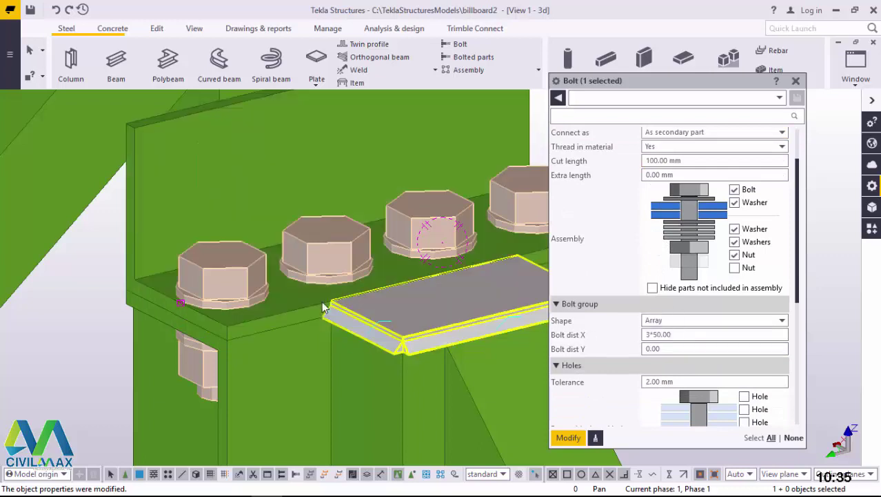
scroll(323, 302, down, 4)
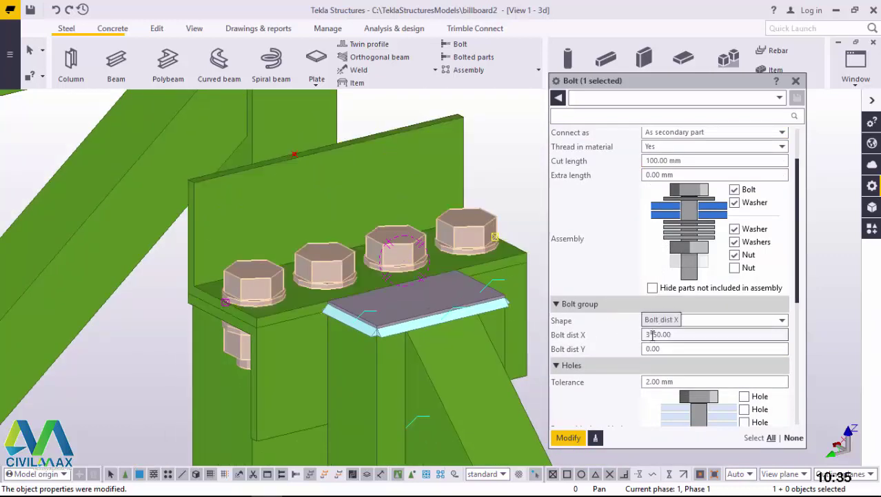
Set the bolt group's X spacing to 2*50 and apply it to the bolts.
click(652, 335)
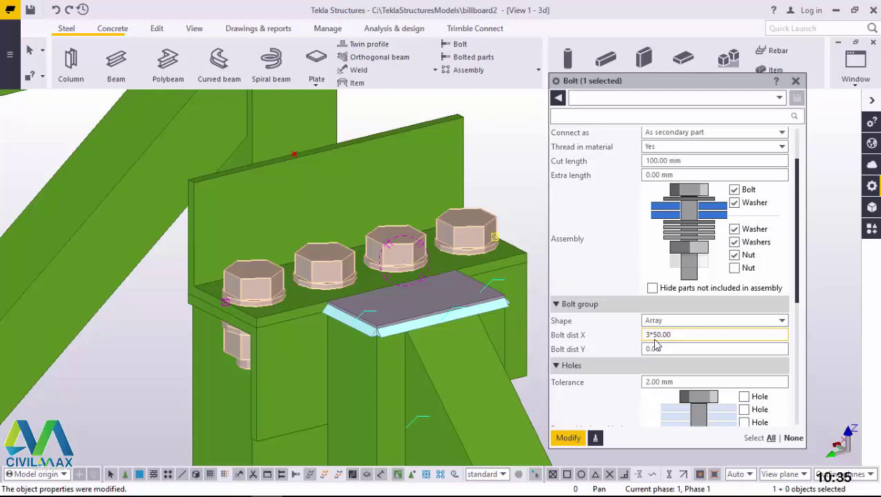
key(BackSpace)
key(BackSpace)
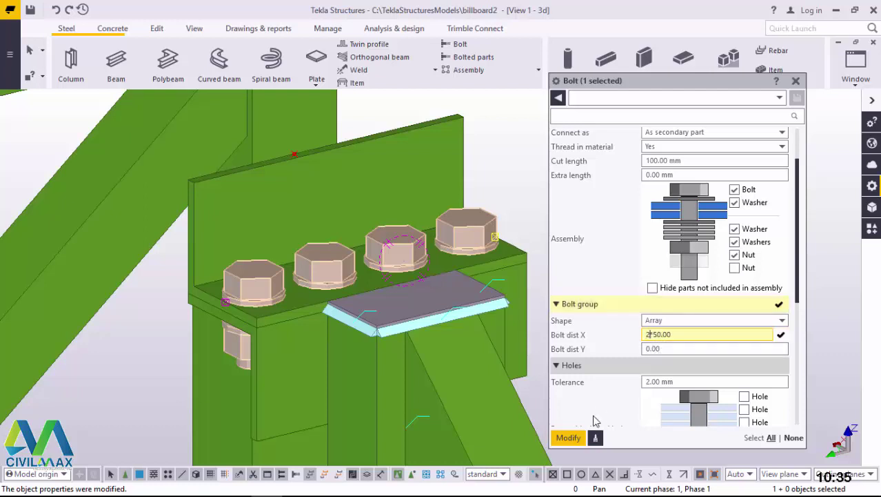
click(568, 441)
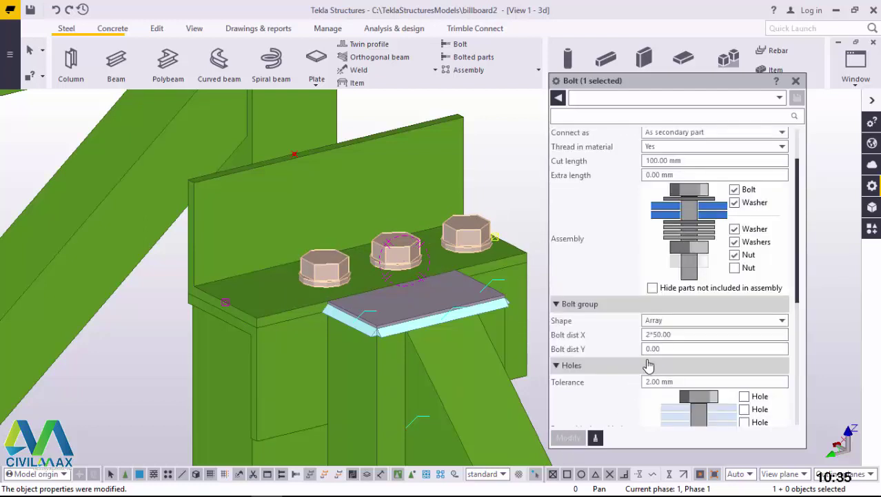
Set the bolt group's X spacing to 3*50 and apply it to the bolts.
click(650, 335)
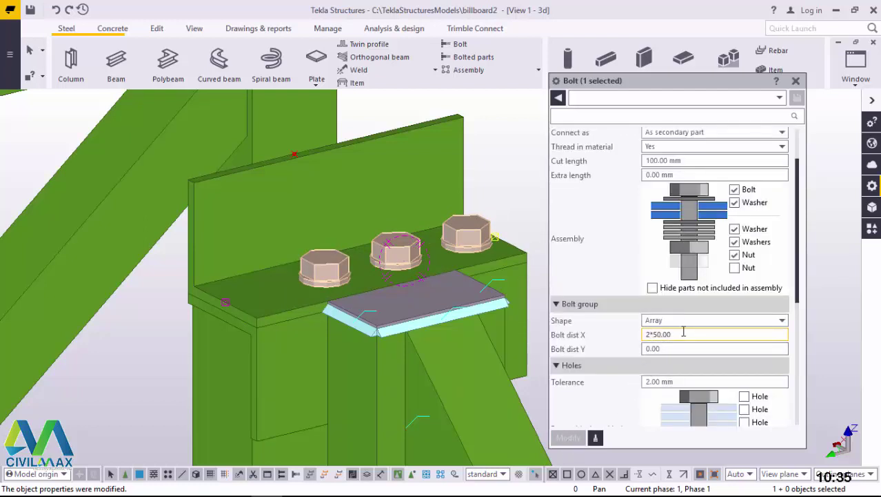
key(BackSpace)
key(BackSpace)
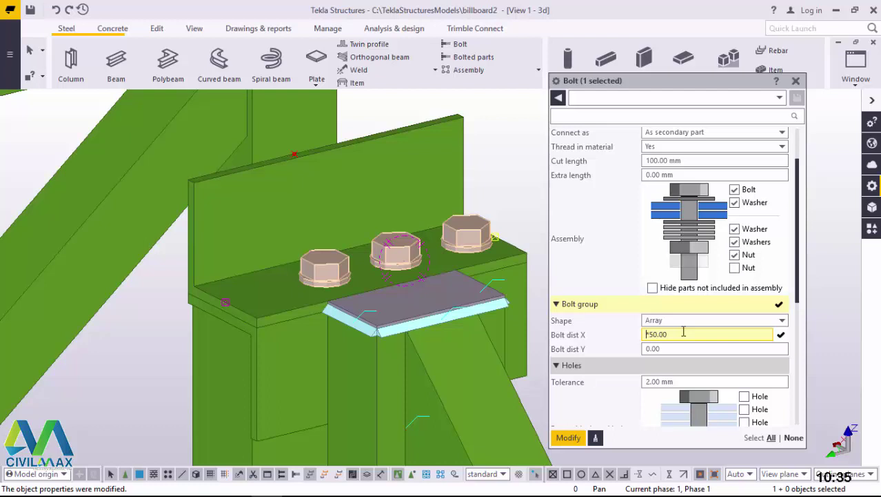
text(3*)
click(570, 437)
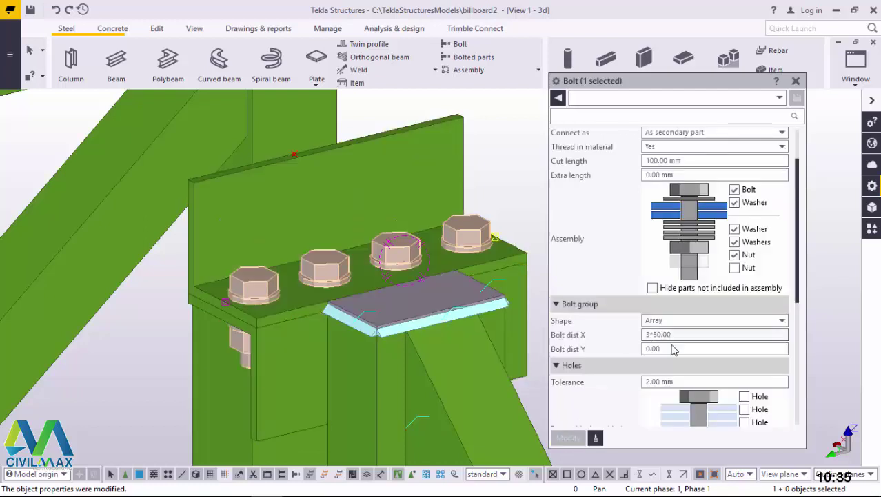
Set the bolt group's start Dx offset to 30 mm and apply it to the bolts joining the two angles.
scroll(217, 298, up, 5)
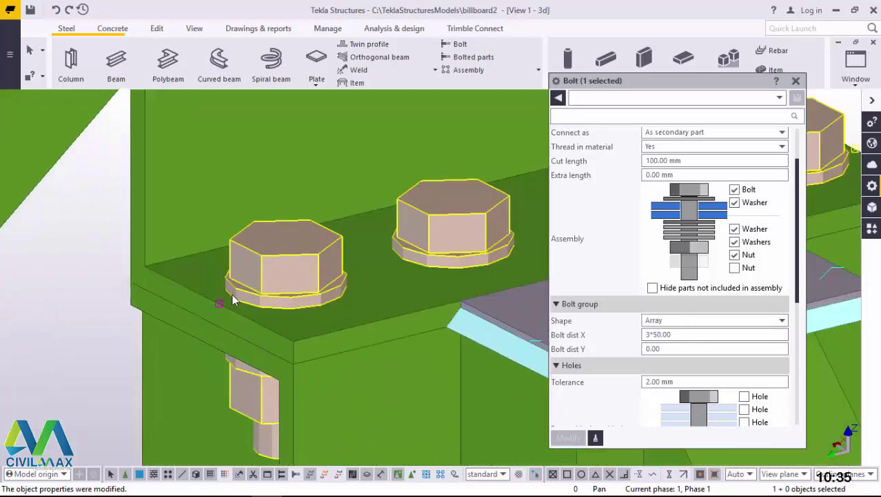
scroll(234, 295, down, 3)
scroll(610, 303, down, 5)
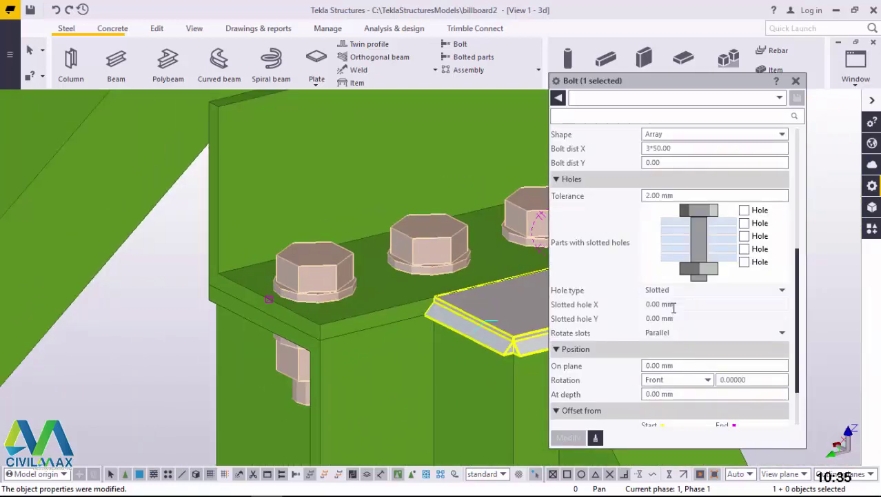
scroll(672, 309, down, 2)
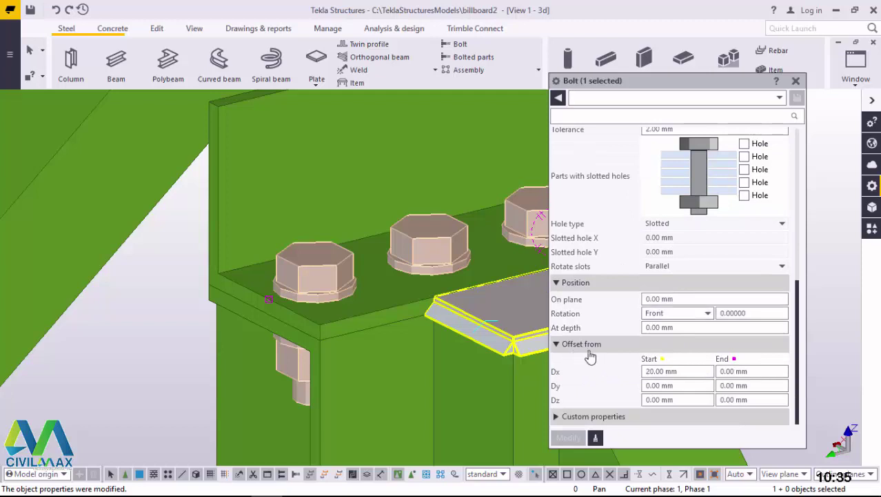
click(648, 371)
click(686, 371)
drag(686, 371, 645, 371)
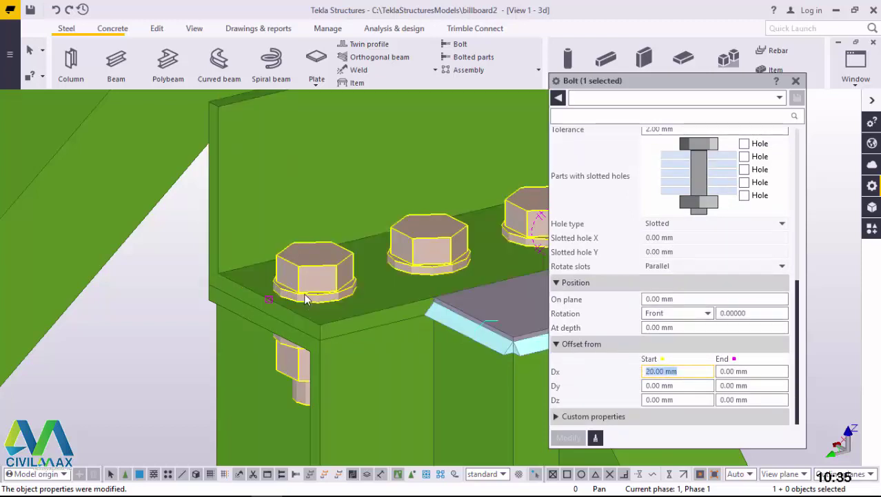
text(30)
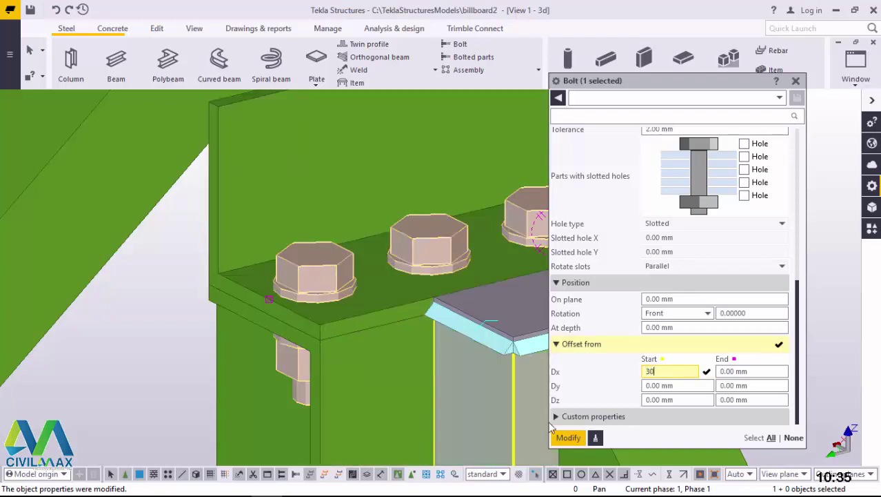
click(568, 438)
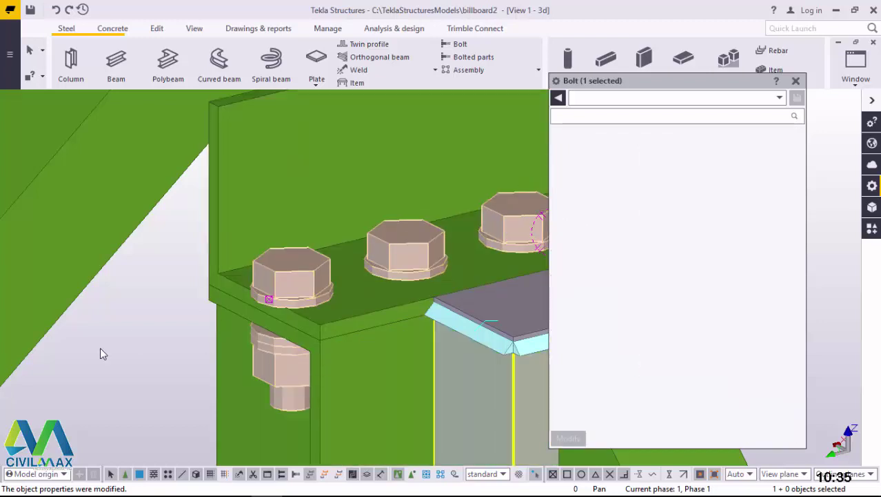
Set the bolt group's start Dx offset to 50 mm and apply it to the bolts.
scroll(111, 347, down, 1)
scroll(119, 353, down, 3)
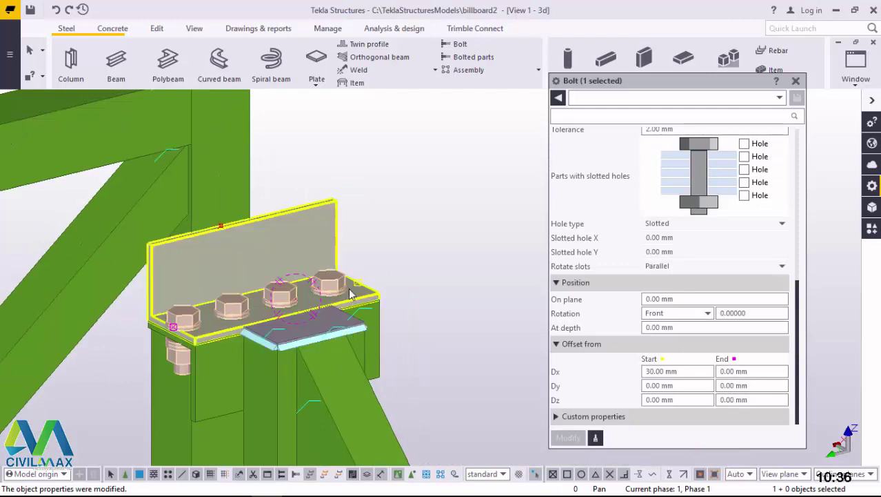
drag(692, 373, 630, 373)
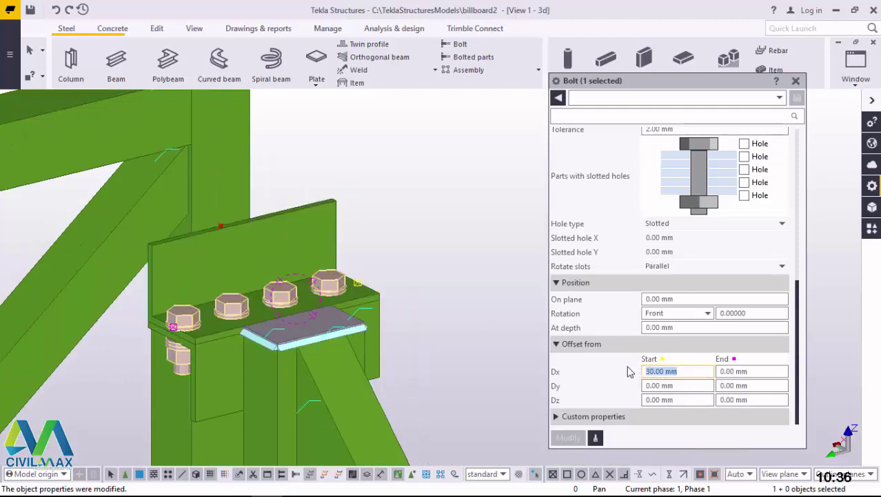
text(5)
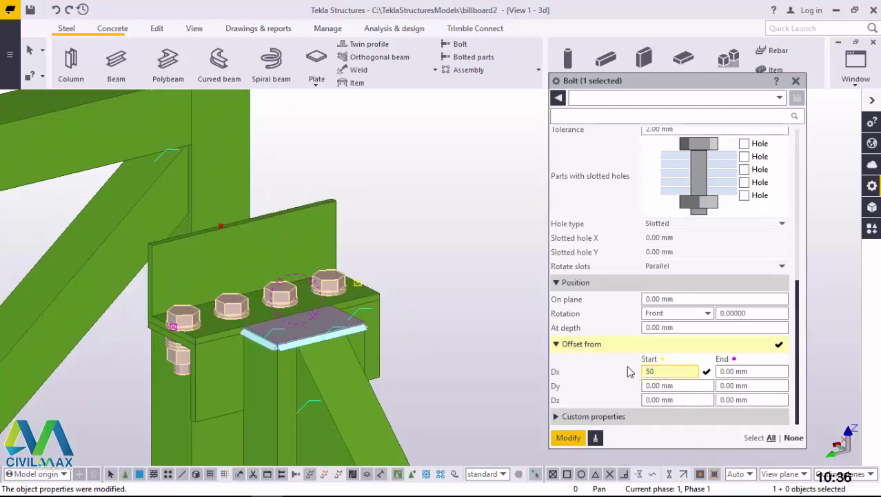
text(0)
click(566, 438)
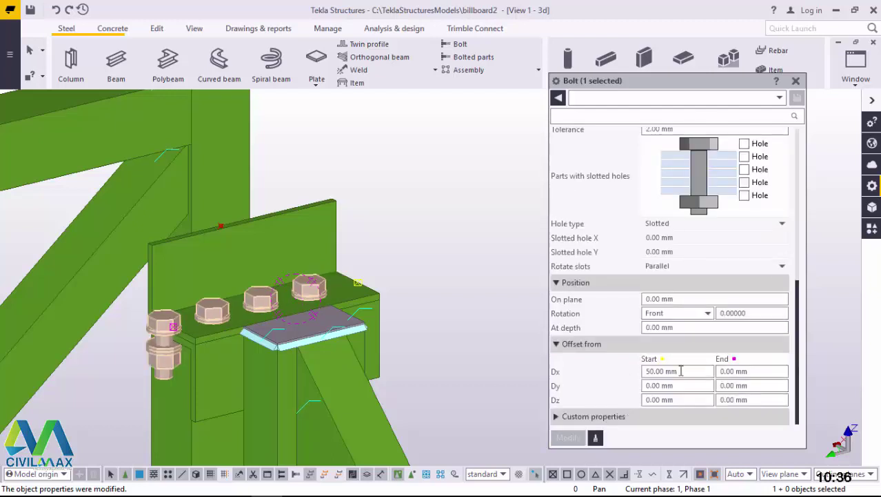
Set the bolt group's start Dx offset to 0 mm and apply it to the bolts.
drag(688, 370, 610, 373)
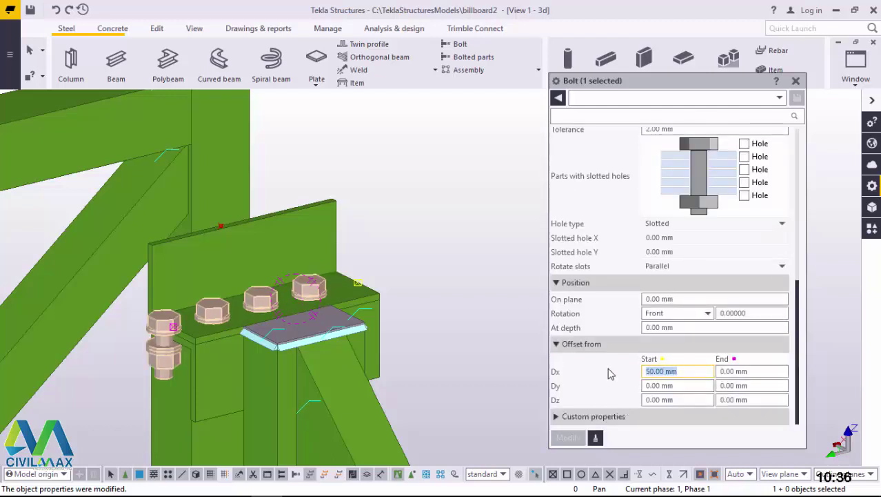
text(0)
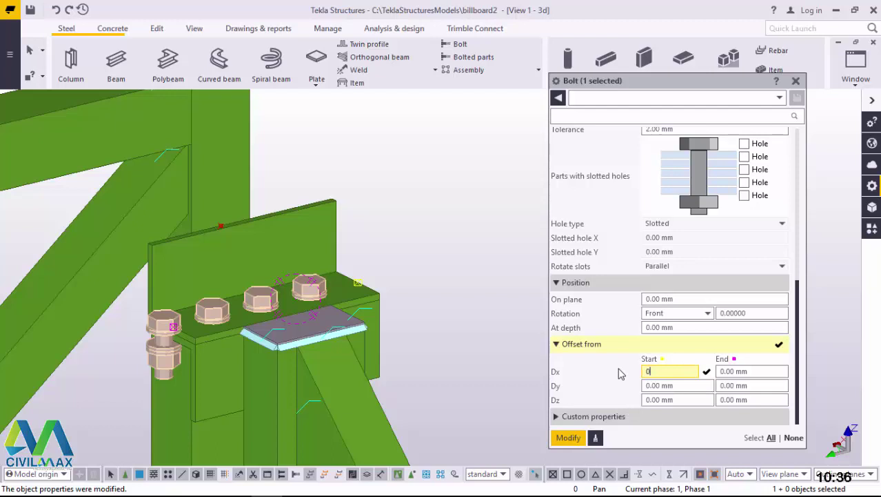
click(567, 438)
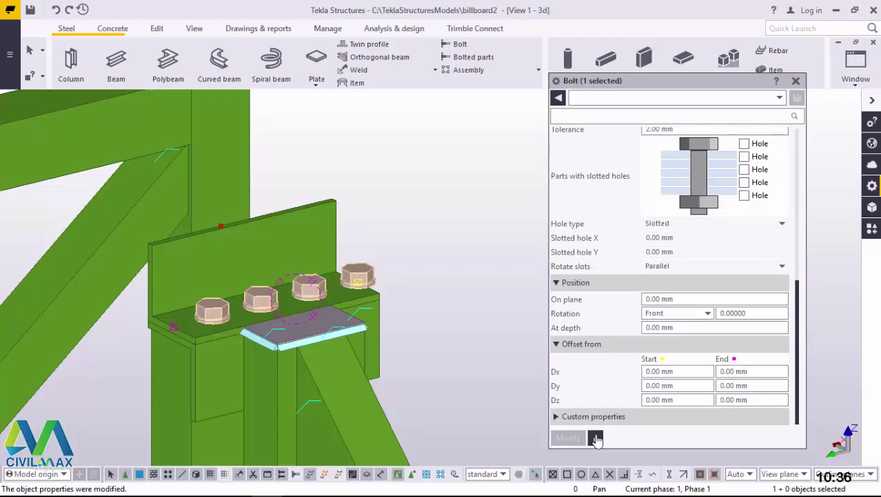
Set the bolt group's start Dx offset to 20 mm, apply it to the bolts and close the bolt properties.
drag(688, 371, 623, 367)
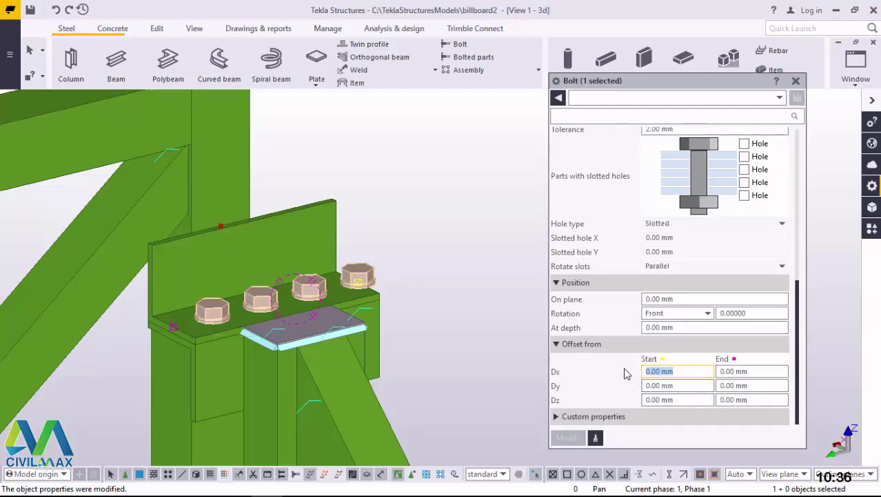
text(20)
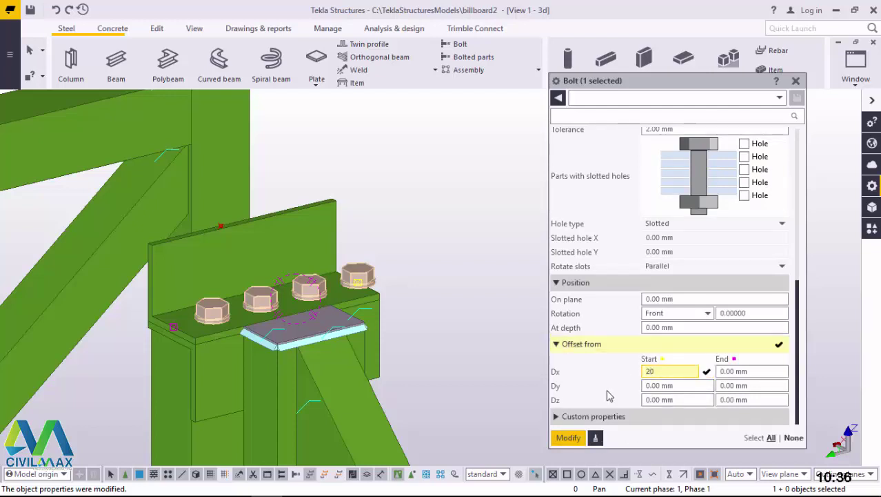
click(568, 438)
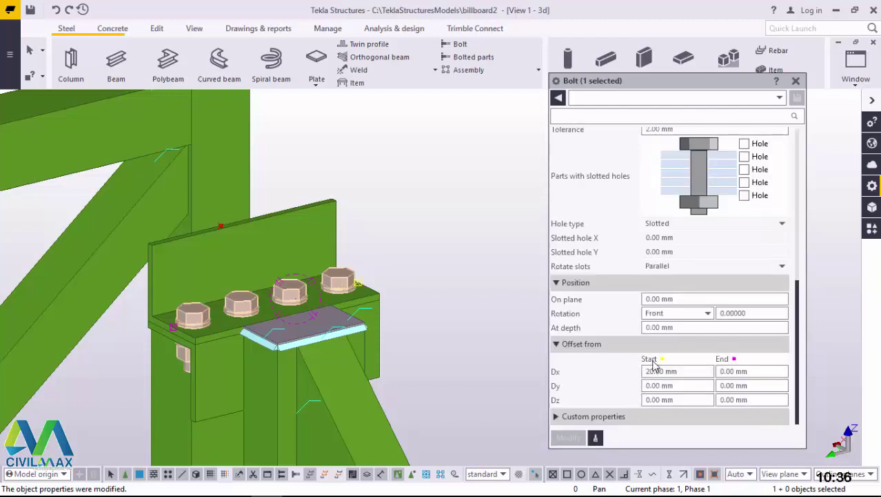
scroll(654, 366, up, 5)
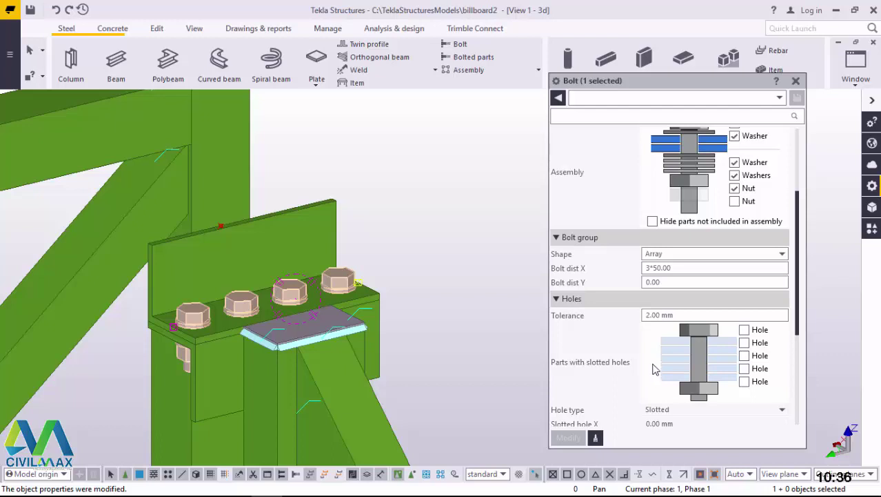
click(796, 81)
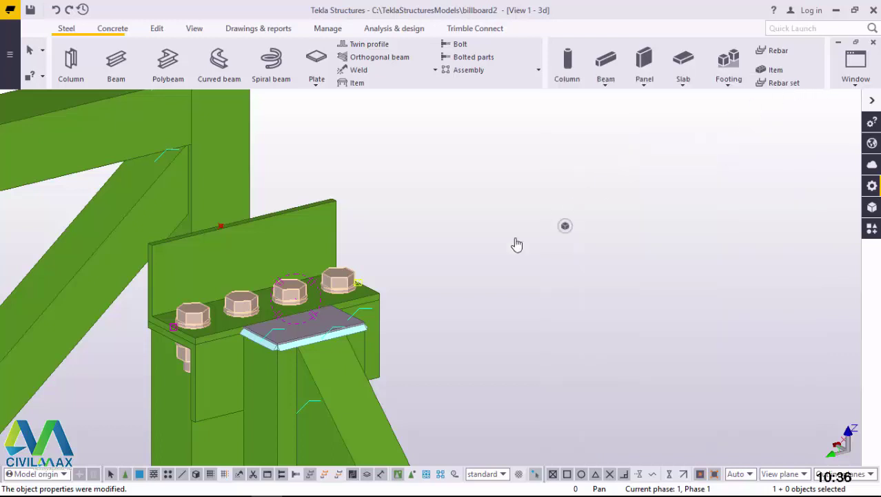
Examine the bolted angle connection from both sides to check how the bolts sit on the two angles.
scroll(282, 320, up, 1)
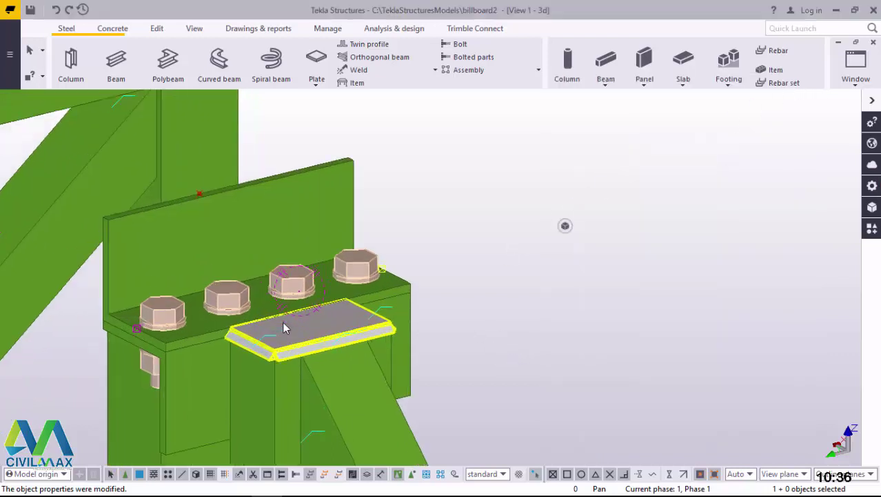
scroll(531, 343, down, 2)
scroll(342, 352, up, 3)
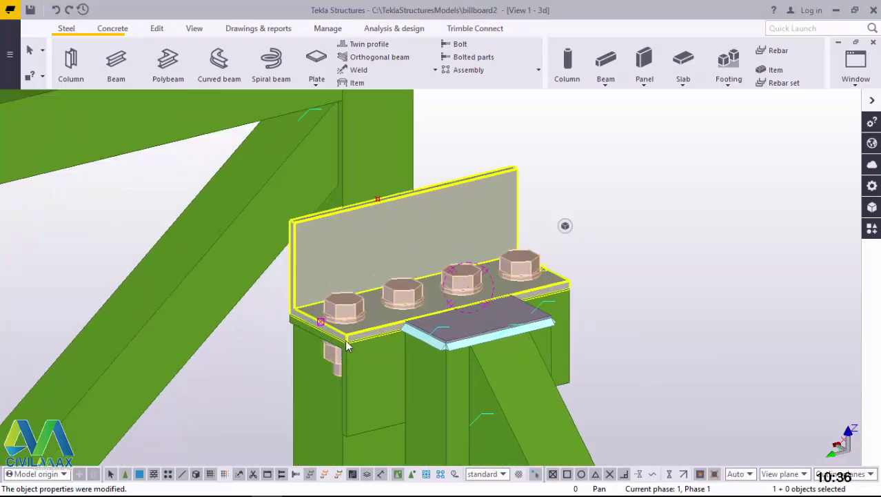
scroll(347, 345, down, 4)
scroll(345, 354, up, 2)
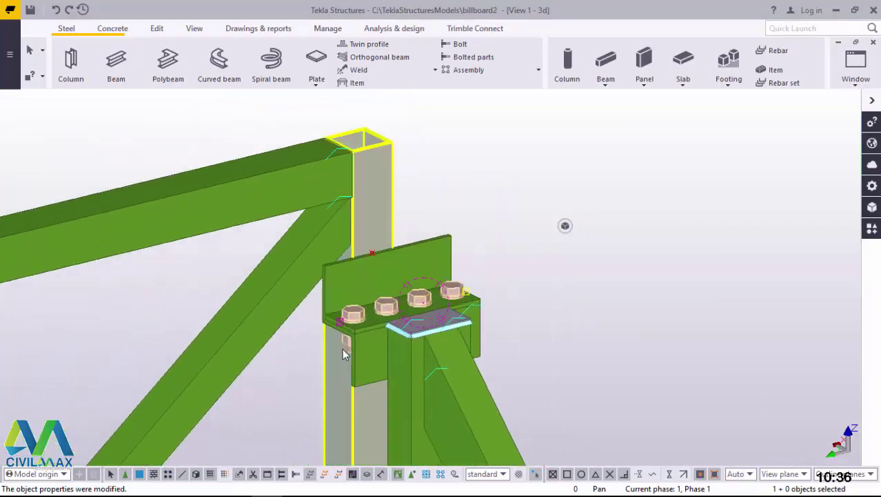
scroll(345, 351, up, 2)
scroll(346, 339, up, 1)
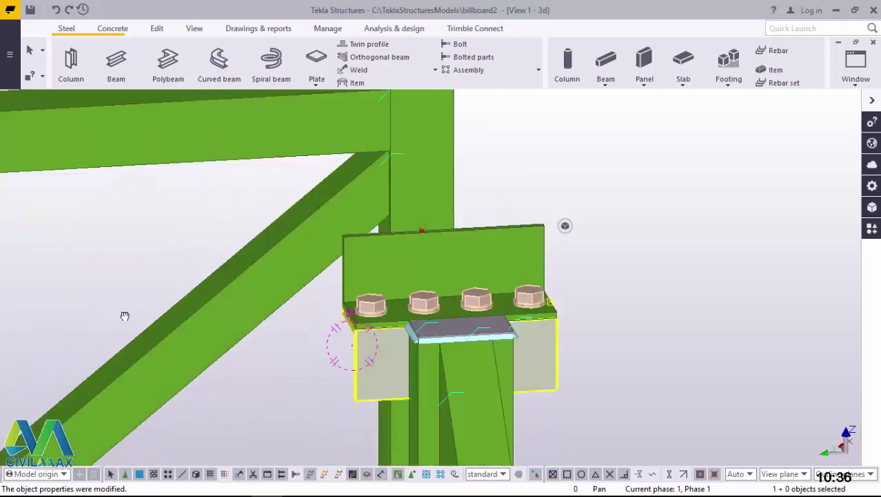
ctrl+middle_drag(124, 315, 106, 328)
scroll(222, 256, down, 2)
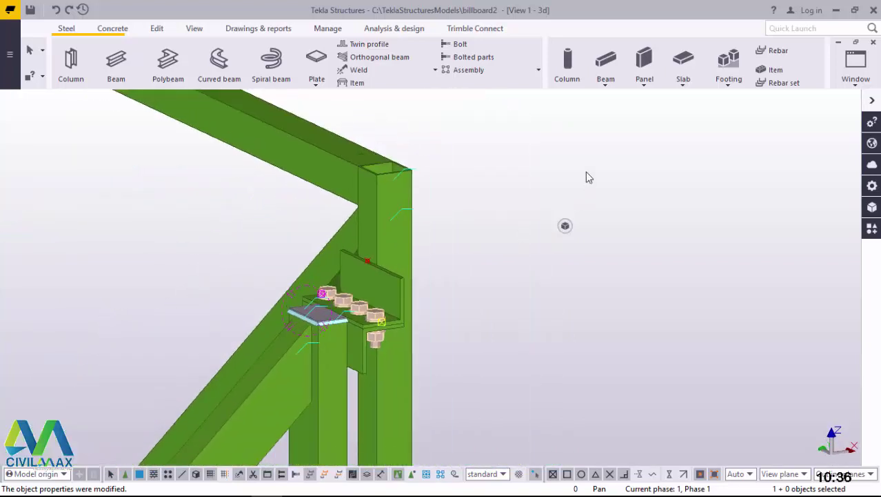
Add the upper connection angle to the assembly of the front truss panel's end column.
scroll(383, 288, up, 2)
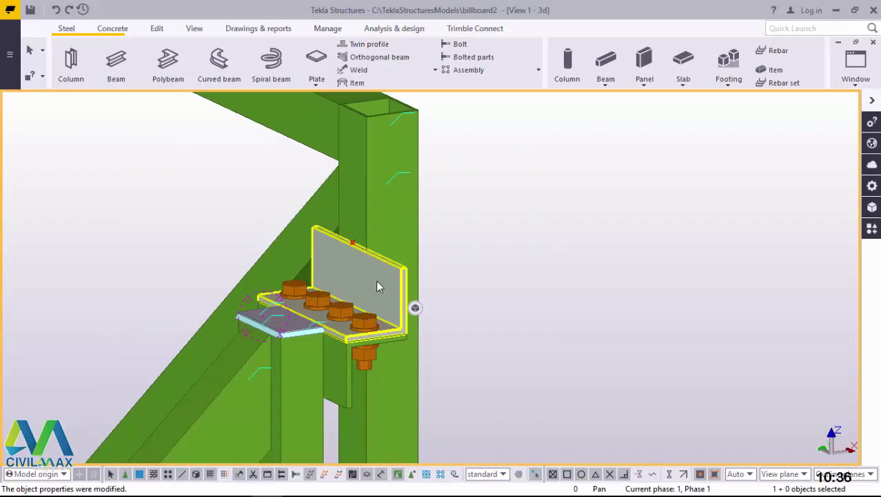
right_click(576, 168)
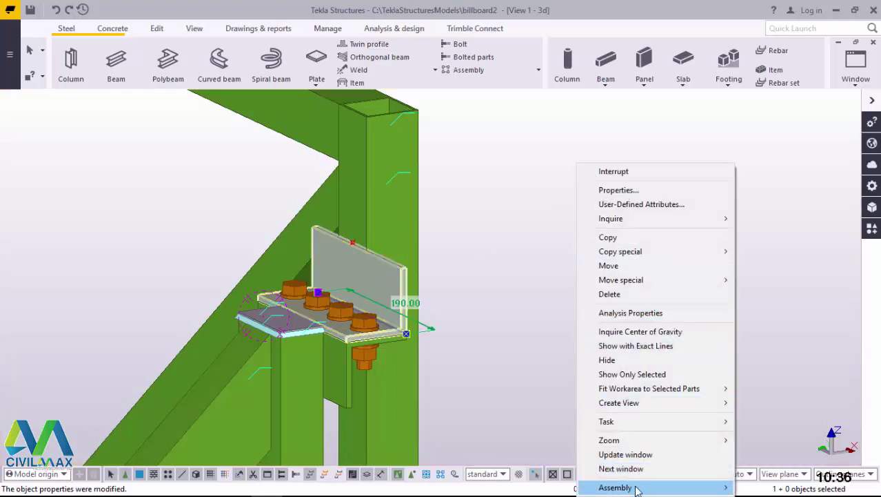
mouse_move(614, 485)
click(514, 433)
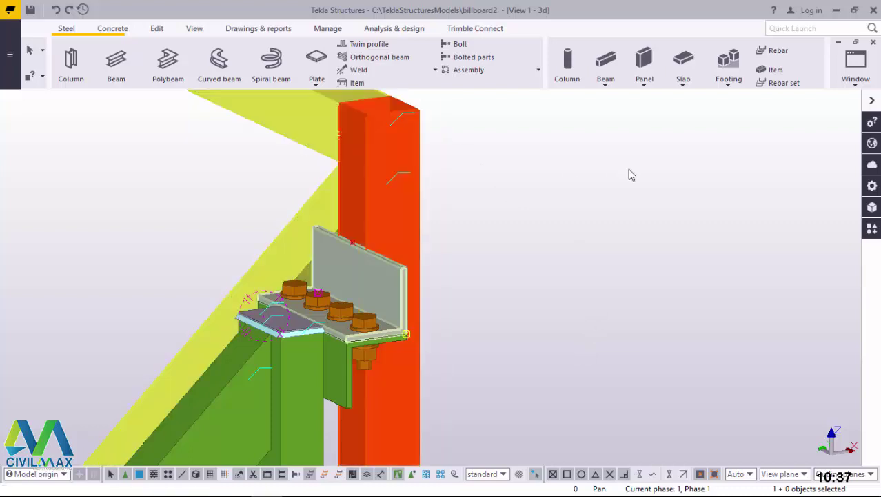
click(628, 169)
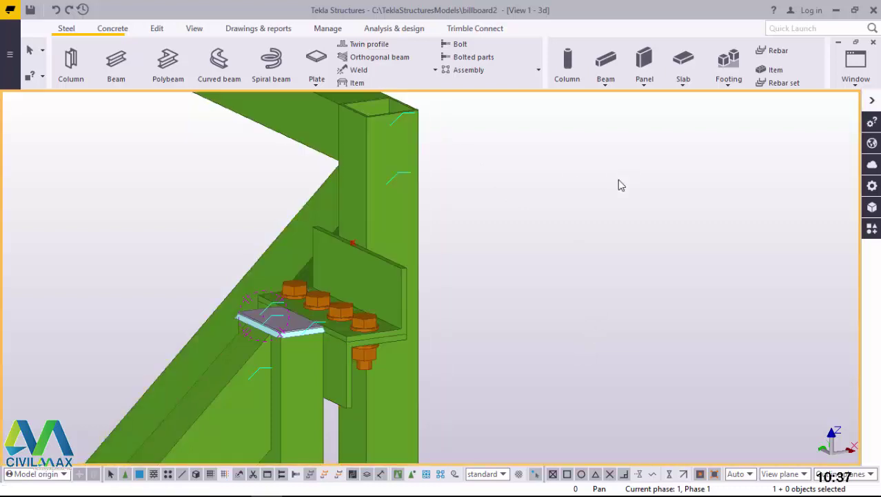
Add the lower connection angle to the assembly of the end frame column it sits against.
click(331, 383)
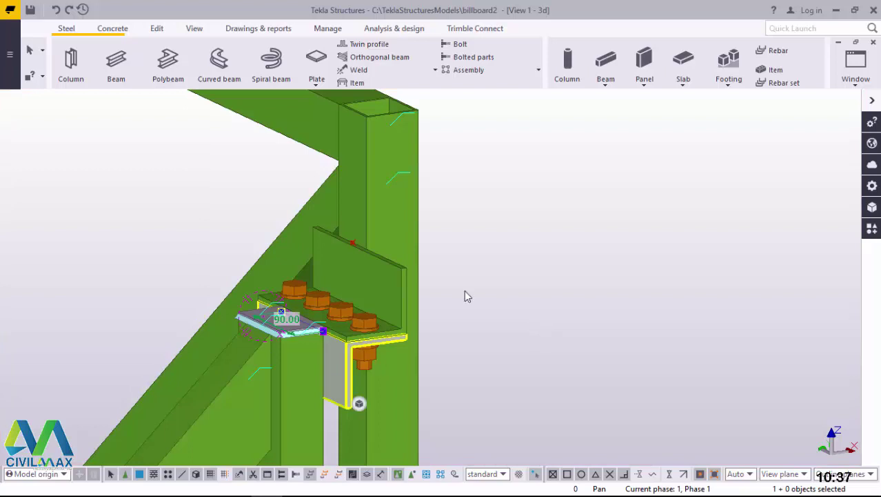
right_click(608, 166)
mouse_move(636, 483)
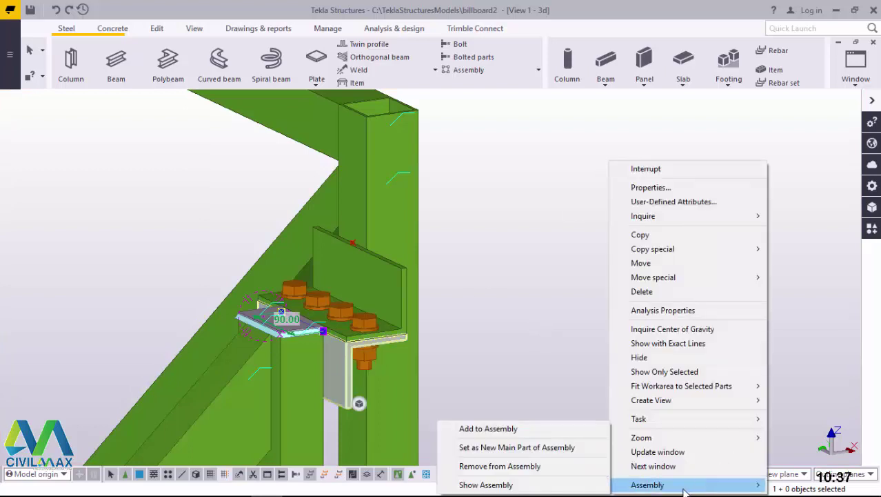
click(528, 428)
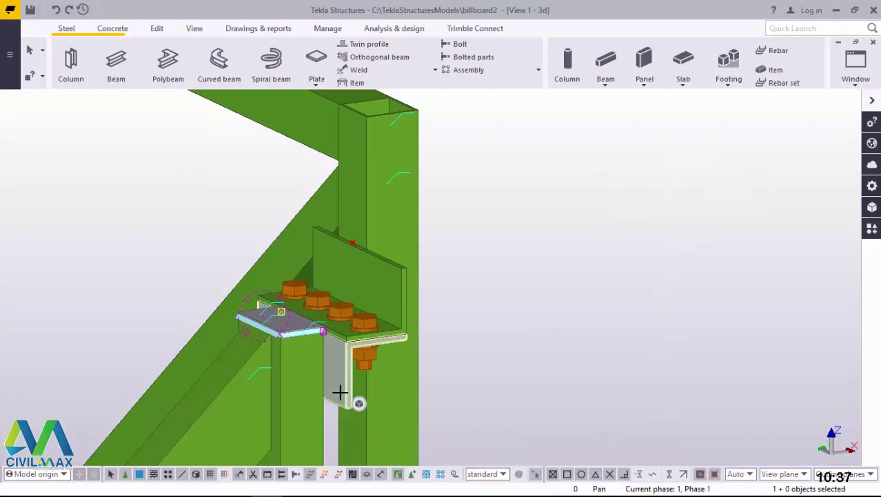
click(309, 371)
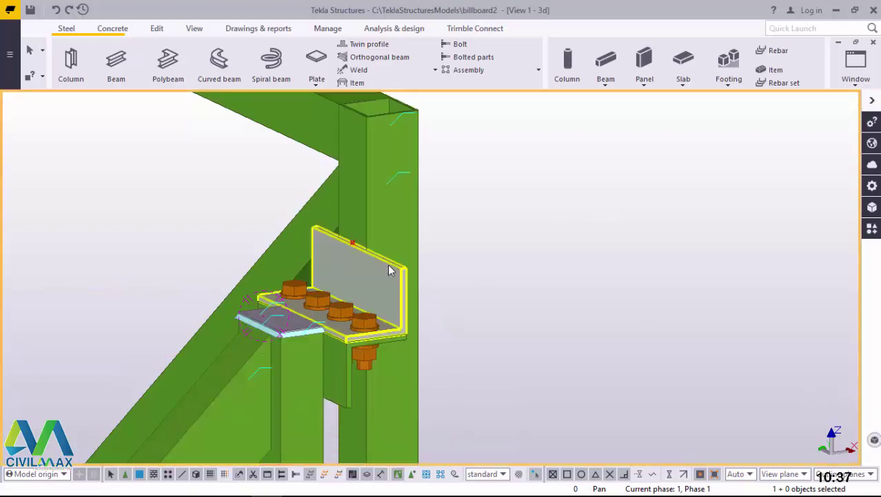
Select the front truss panel's assembly by its top chord and check which connection parts belong to it.
scroll(414, 209, down, 5)
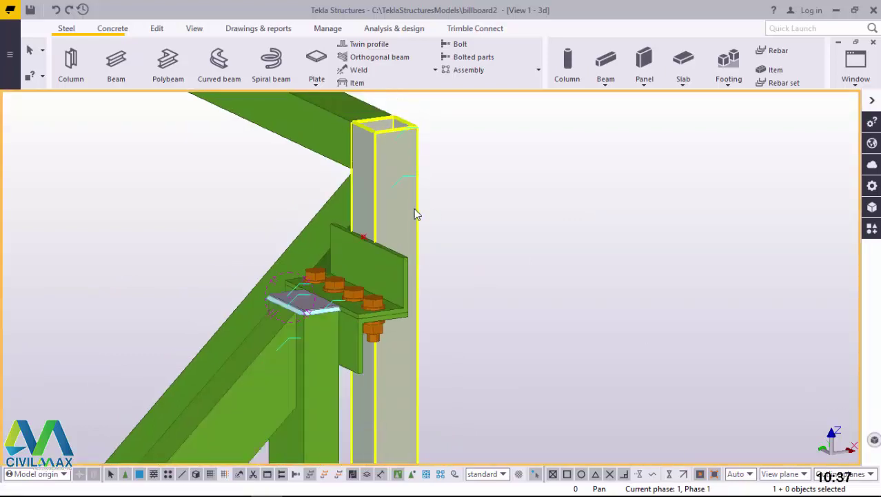
scroll(502, 229, down, 2)
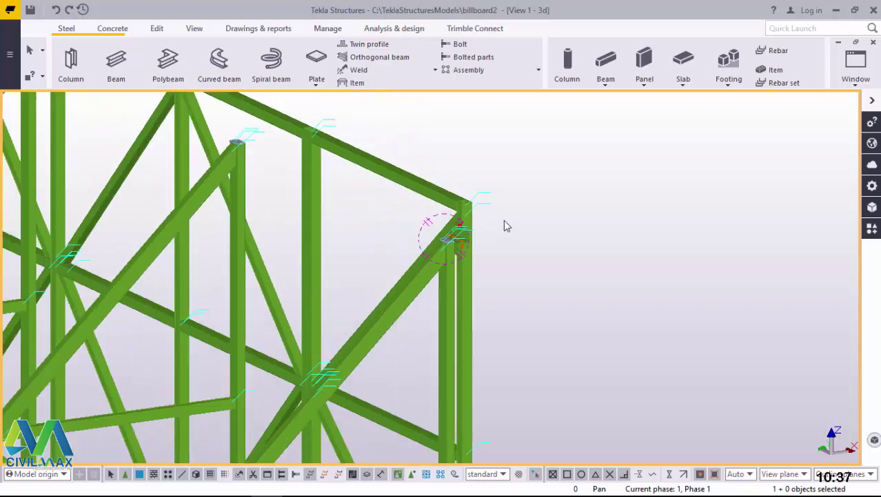
scroll(459, 192, up, 4)
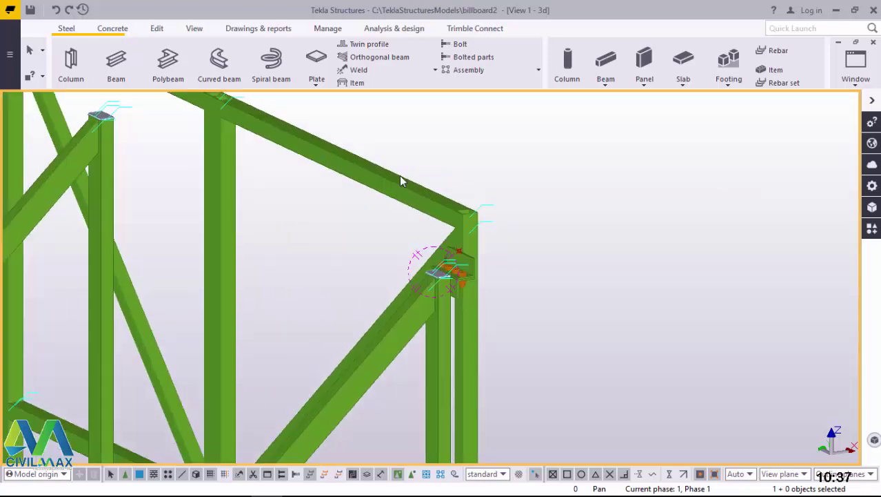
click(392, 175)
scroll(468, 274, up, 5)
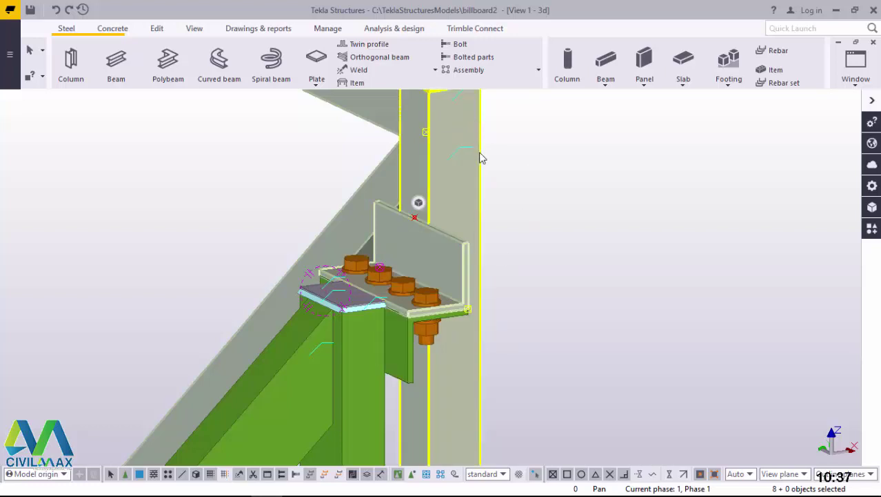
Select the assembly containing the lower connection angle and examine from several sides which members and parts belong to it.
scroll(468, 170, down, 3)
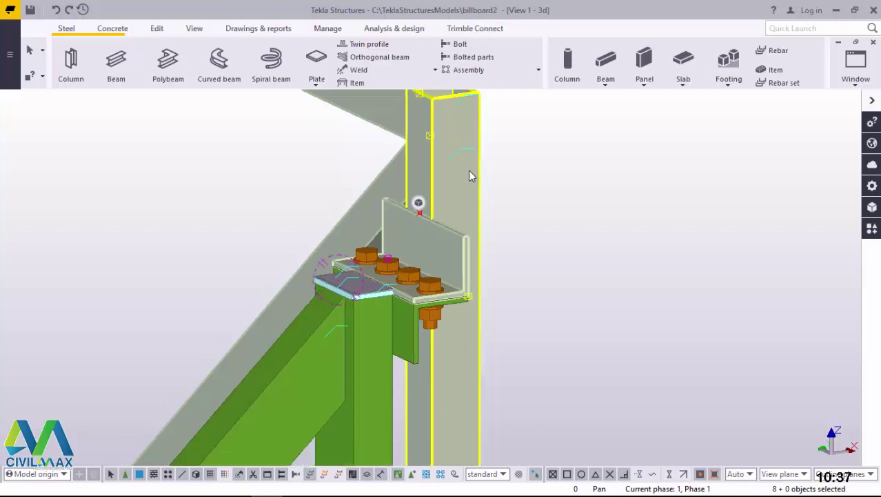
scroll(469, 175, up, 4)
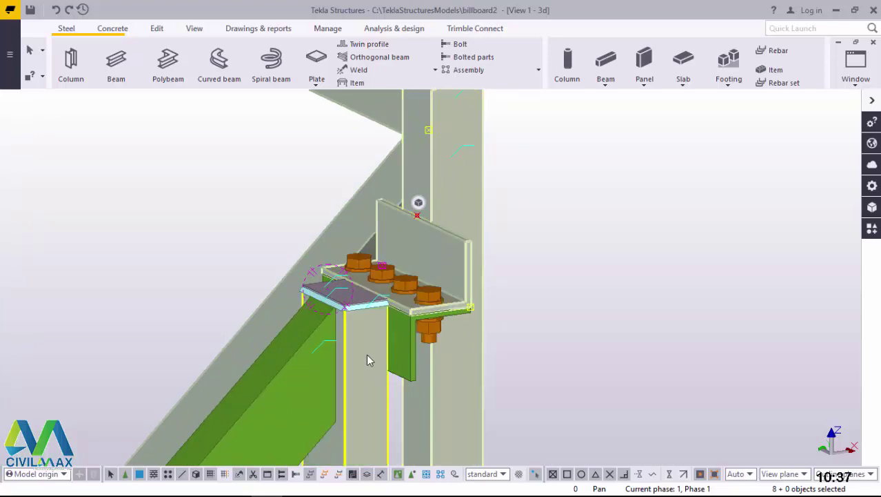
click(401, 351)
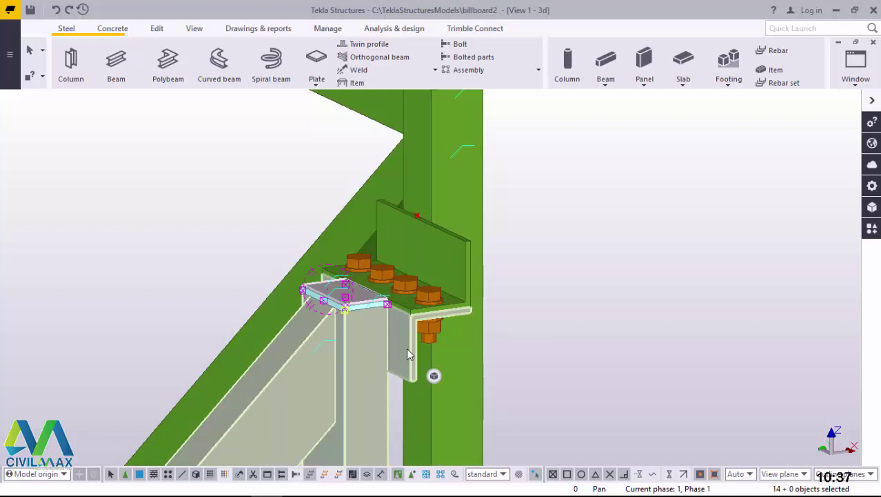
scroll(510, 273, down, 5)
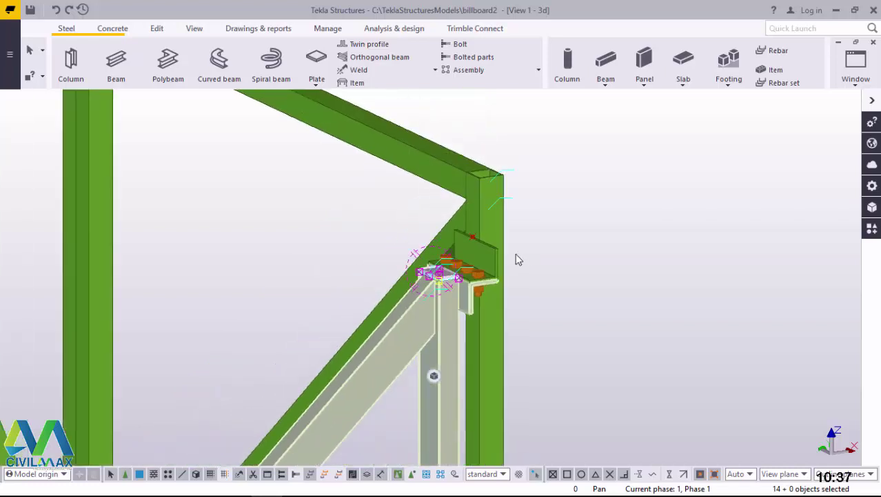
ctrl+middle_drag(467, 309, 571, 358)
scroll(488, 272, up, 8)
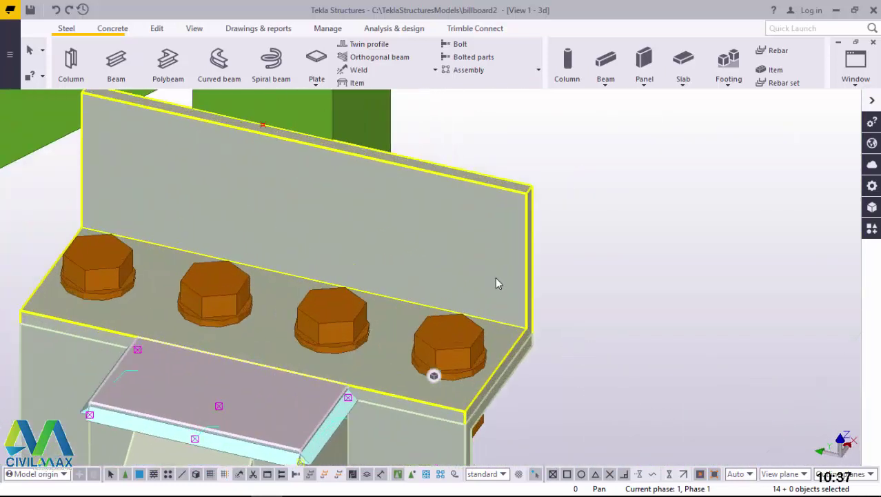
scroll(443, 238, down, 6)
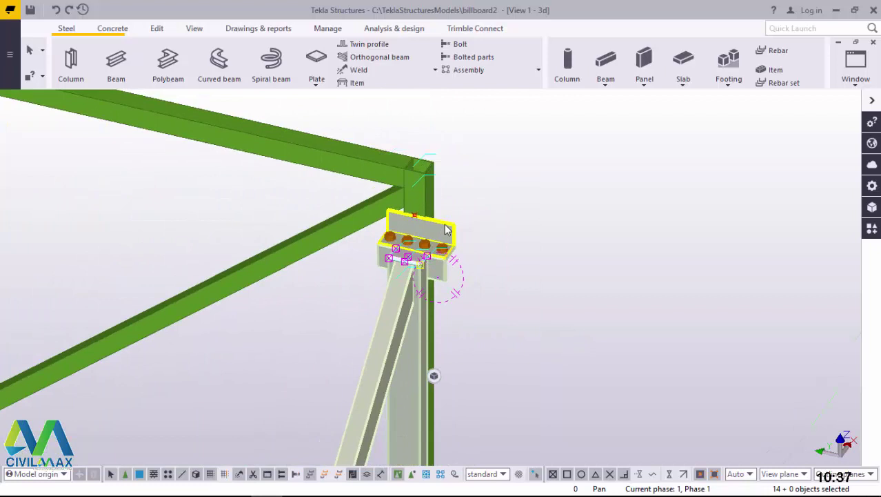
scroll(417, 261, down, 3)
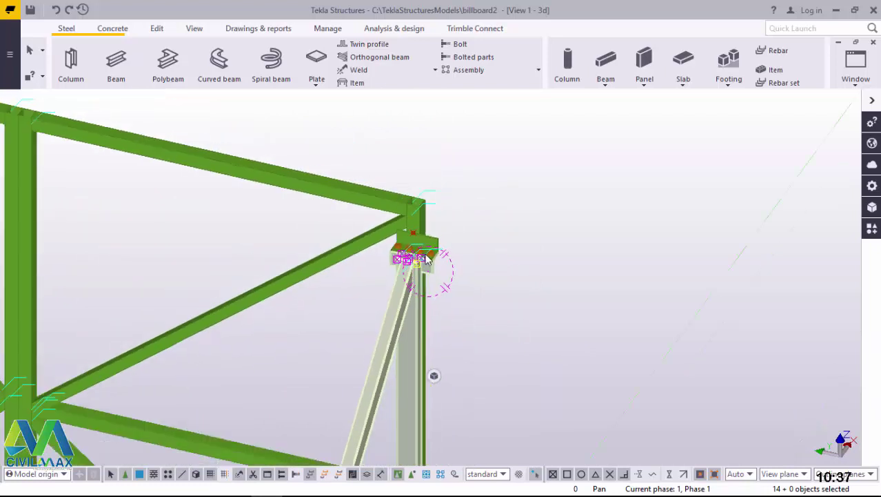
scroll(426, 258, up, 10)
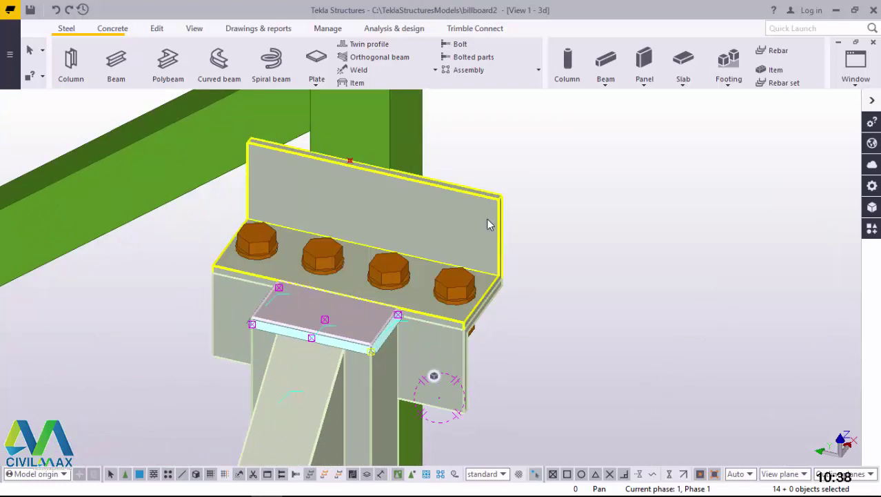
Clear the assembly selection and select the upper and lower connection angles together as individual parts.
click(581, 171)
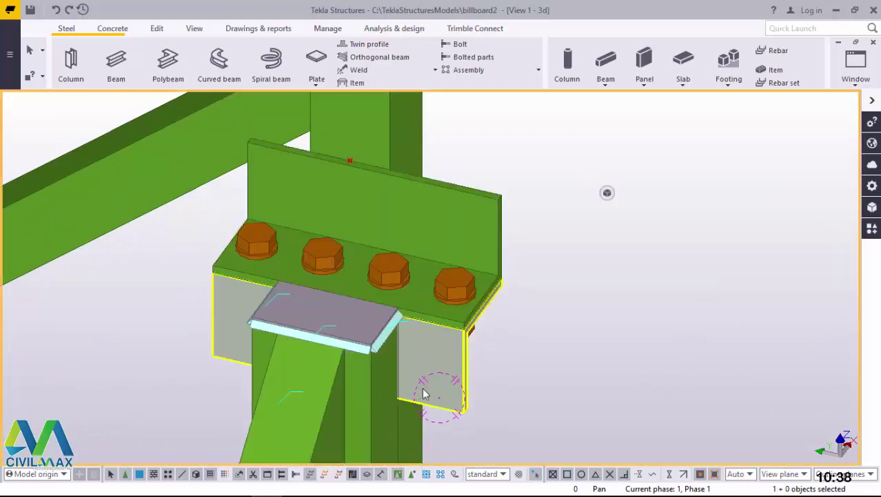
click(520, 272)
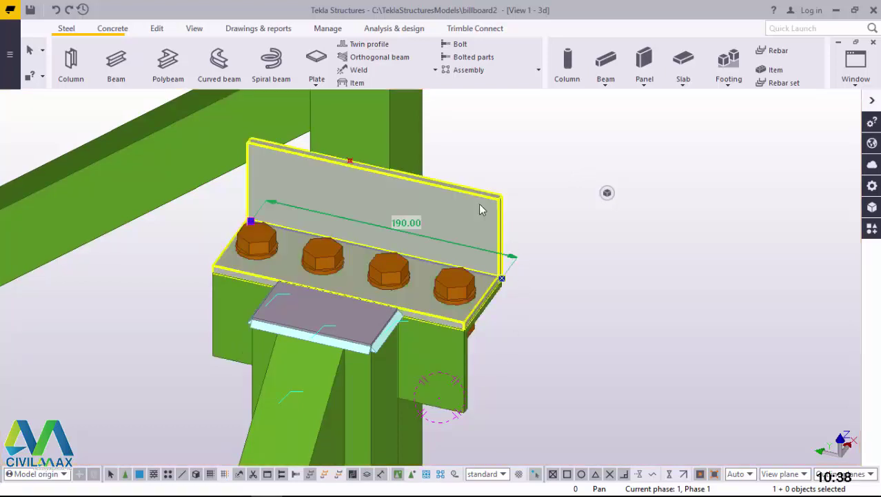
ctrl+click(438, 385)
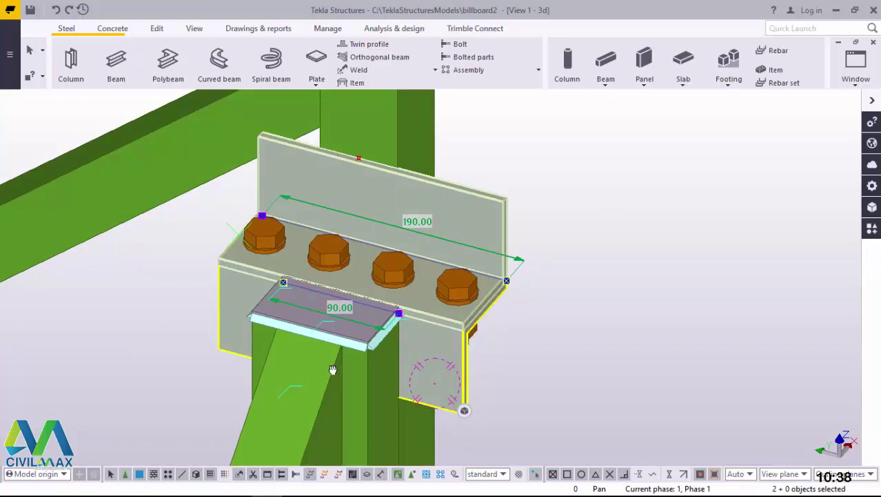
ctrl+middle_drag(394, 379, 330, 356)
scroll(462, 149, up, 3)
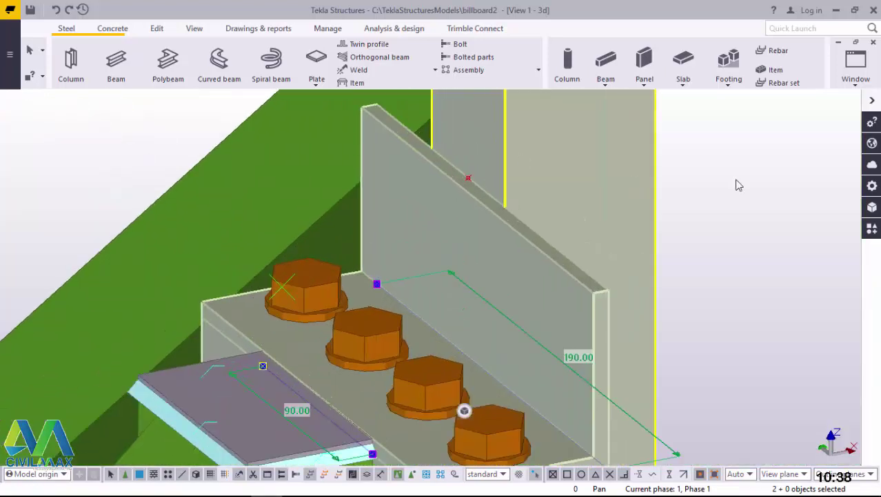
right_click(731, 145)
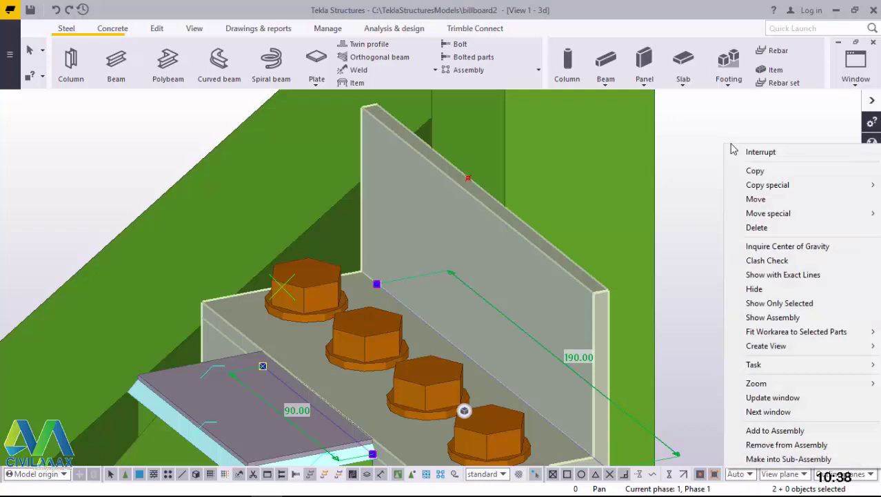
click(755, 170)
scroll(473, 172, up, 4)
scroll(479, 172, up, 1)
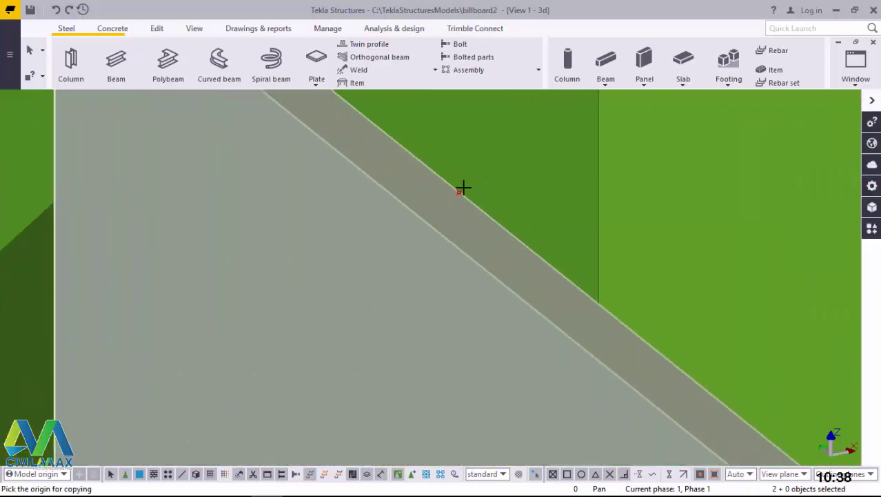
scroll(420, 260, down, 3)
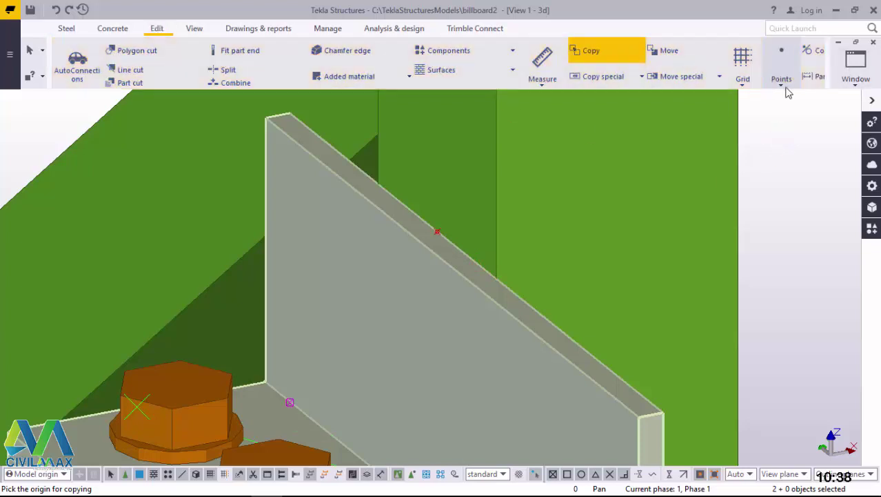
click(784, 75)
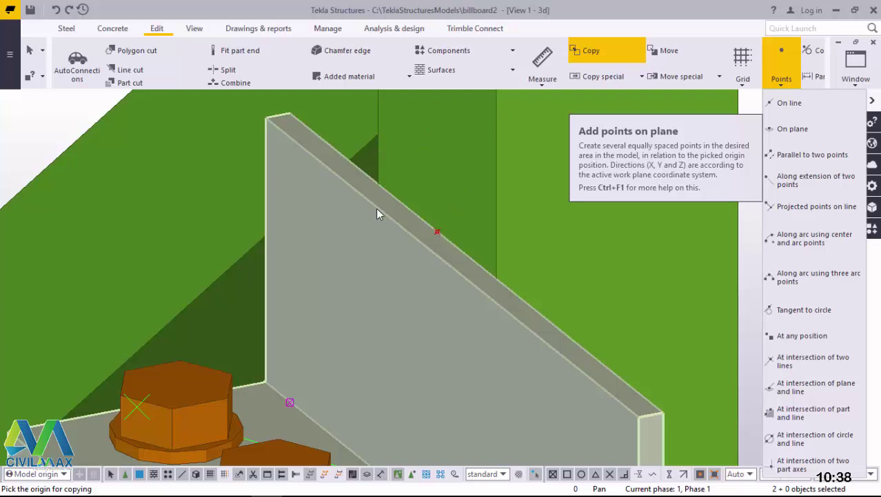
scroll(379, 209, down, 2)
scroll(437, 232, up, 1)
scroll(437, 235, up, 2)
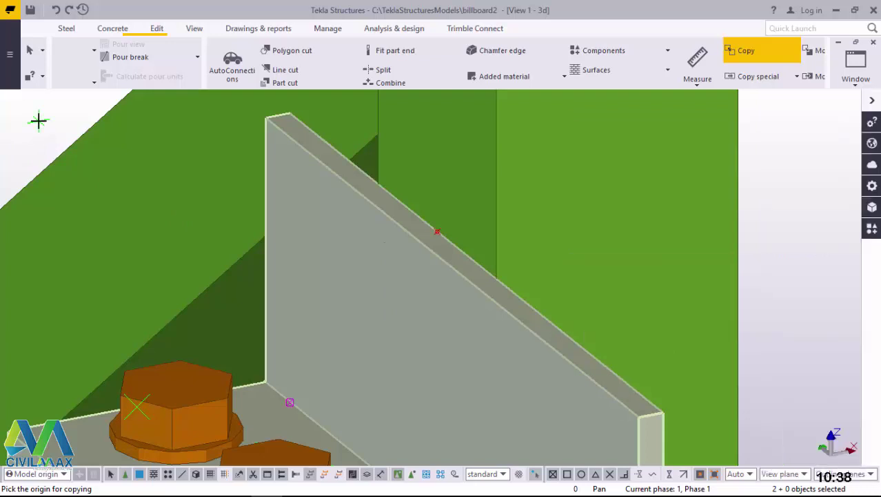
scroll(427, 203, down, 3)
right_click(501, 159)
click(527, 169)
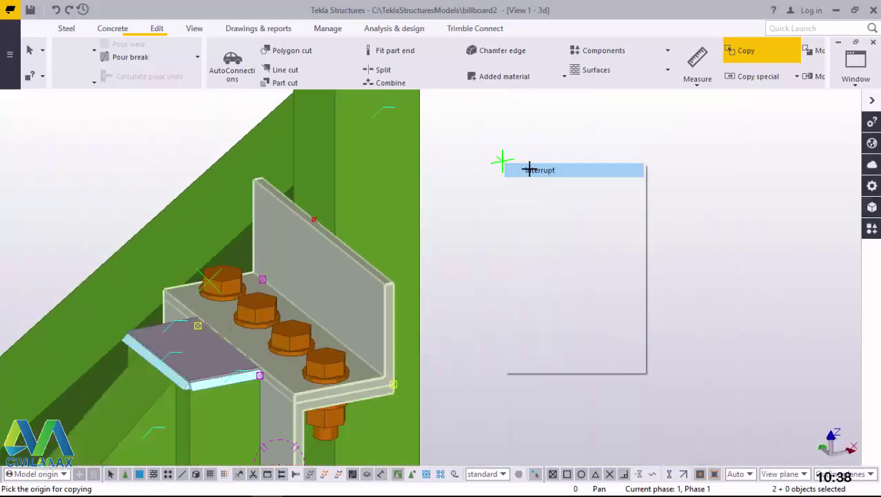
Copy both angles from the midpoint of the upper angle's top back edge to the lower column's top-edge midpoint, 3060 mm below.
right_click(522, 149)
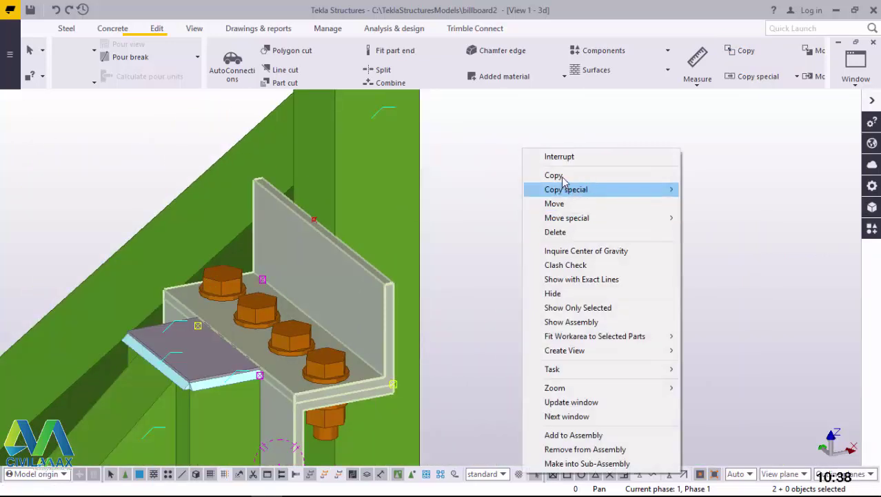
click(562, 175)
scroll(306, 211, up, 6)
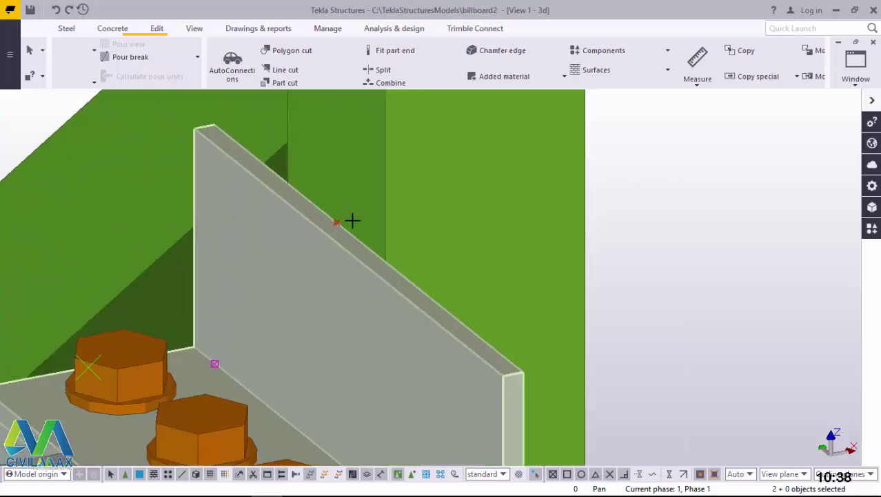
scroll(318, 226, up, 2)
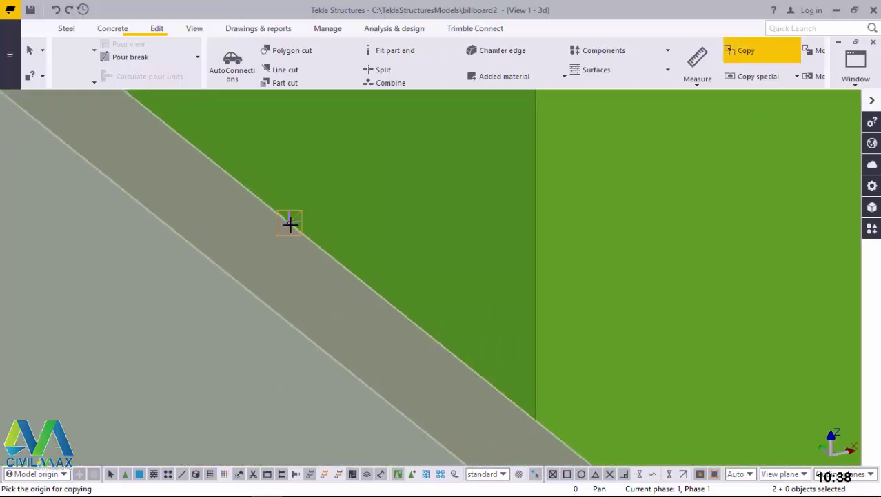
click(315, 202)
scroll(314, 200, down, 8)
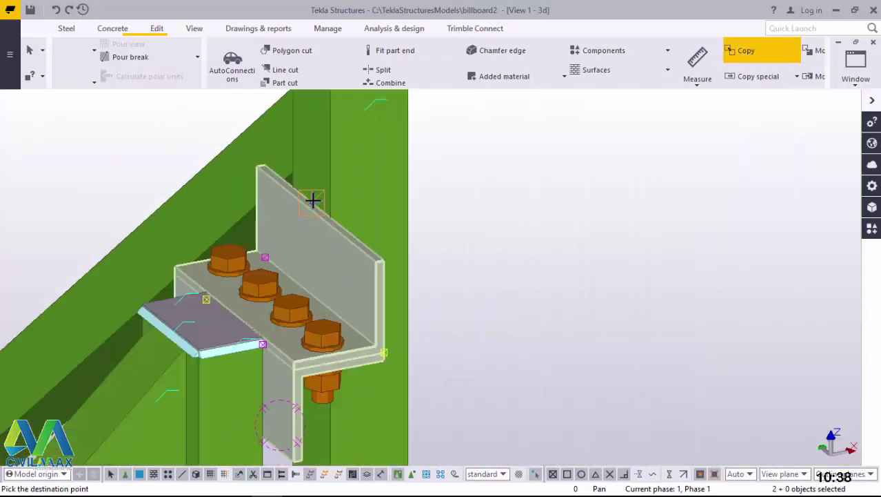
scroll(313, 200, down, 10)
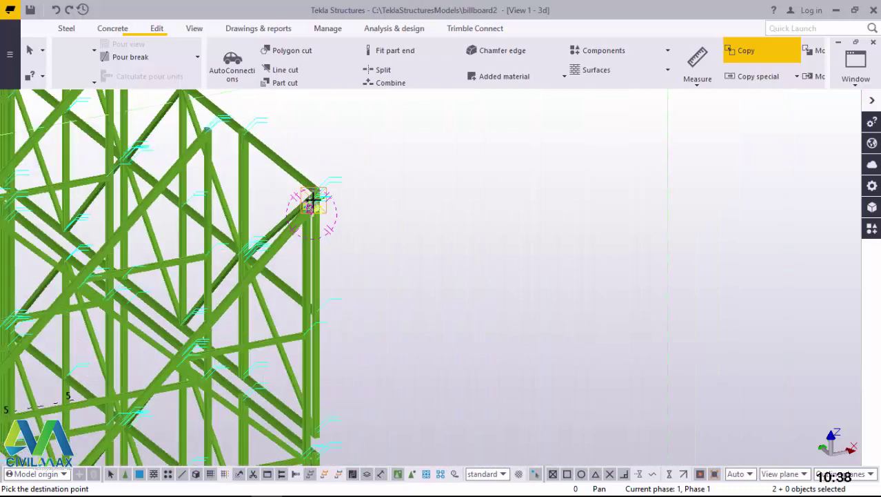
scroll(321, 374, up, 5)
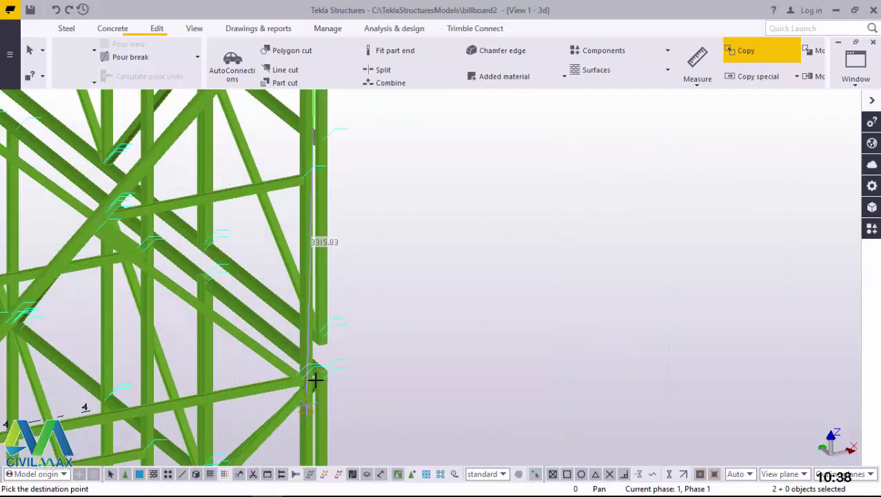
scroll(325, 375, up, 8)
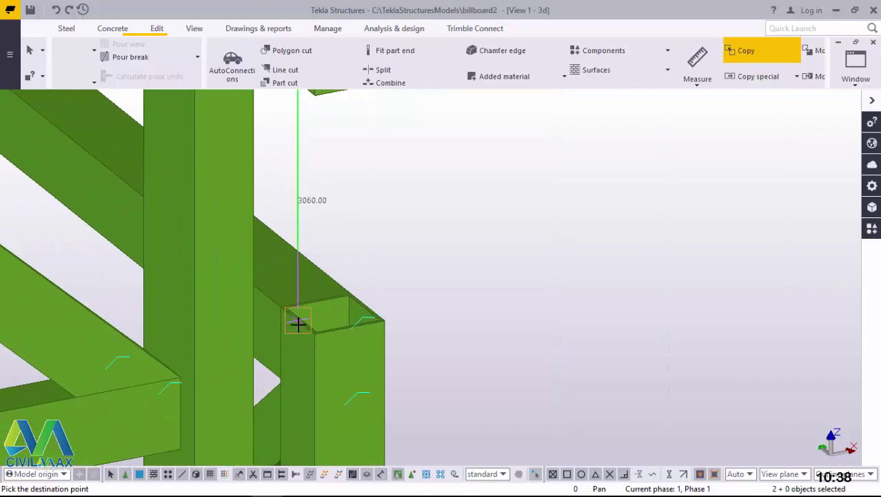
scroll(294, 303, up, 8)
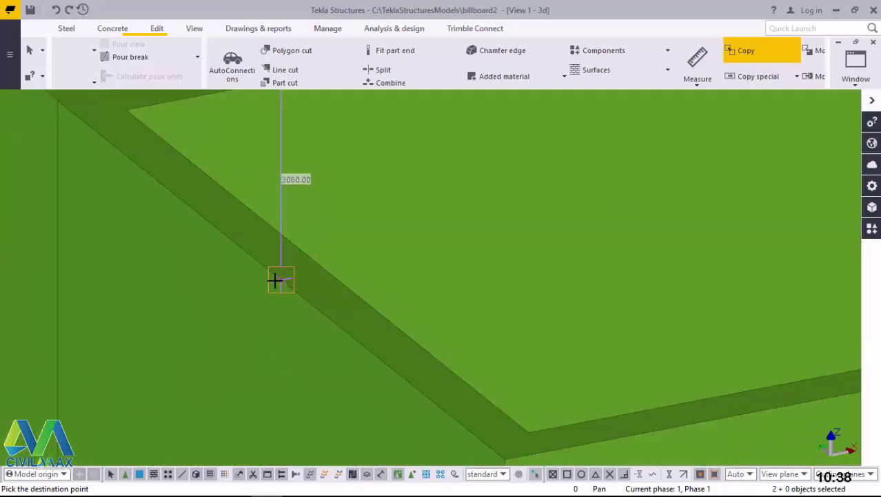
click(282, 279)
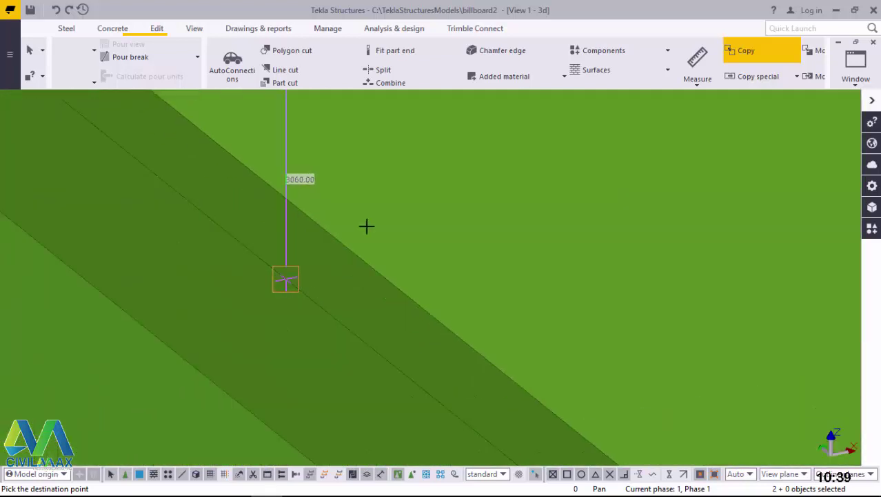
Examine the copied angles and bolts at the lower joint from both sides and end the copying.
scroll(341, 266, down, 8)
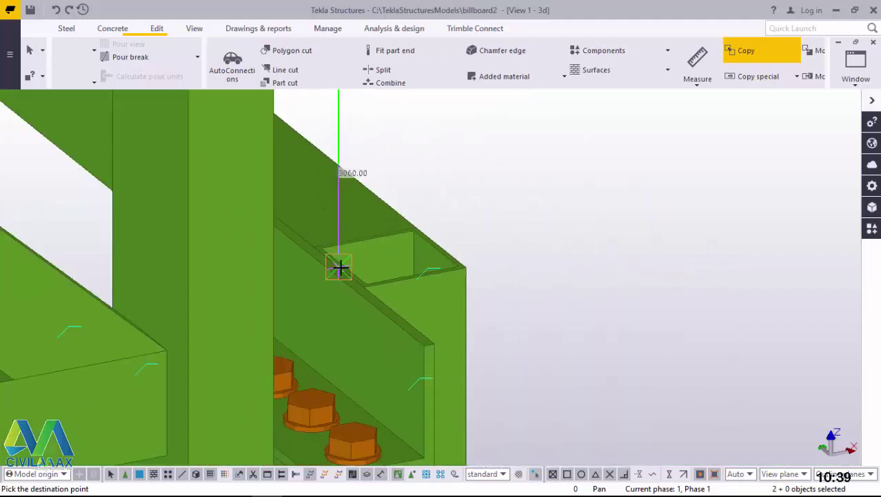
scroll(340, 266, down, 1)
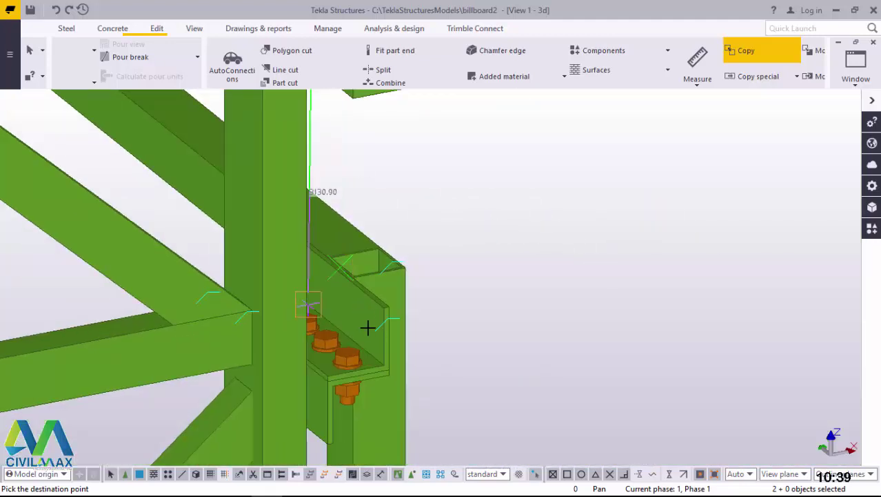
ctrl+middle_drag(345, 355, 169, 336)
scroll(358, 332, down, 2)
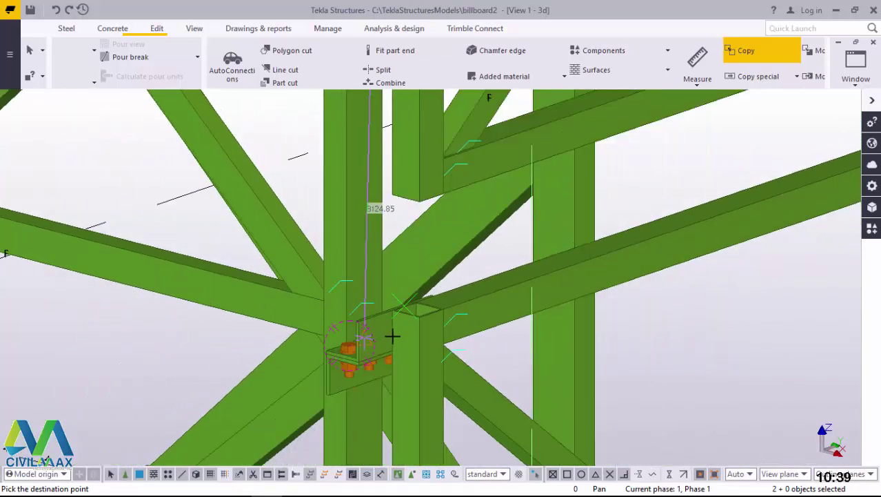
ctrl+middle_drag(392, 336, 547, 165)
right_click(550, 170)
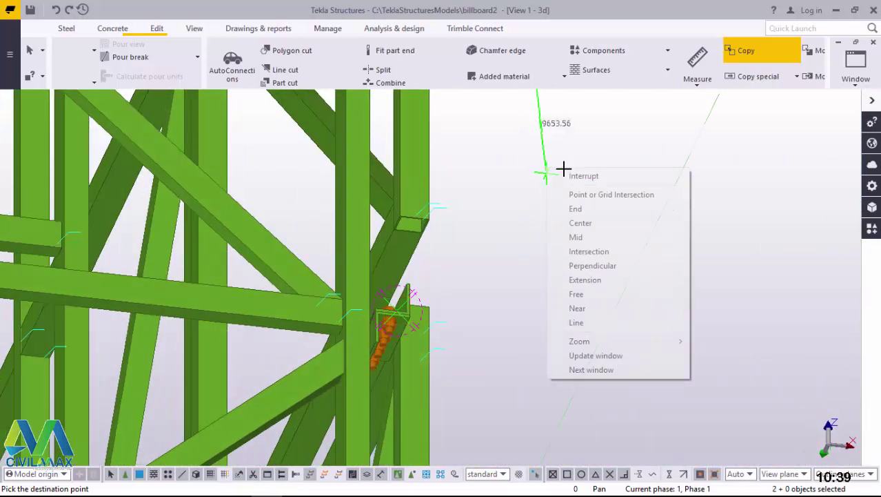
click(580, 175)
Select both connection angles at the lower joint and start copying them from the midpoint of the lower column's top edge beside the angle.
scroll(391, 333, up, 3)
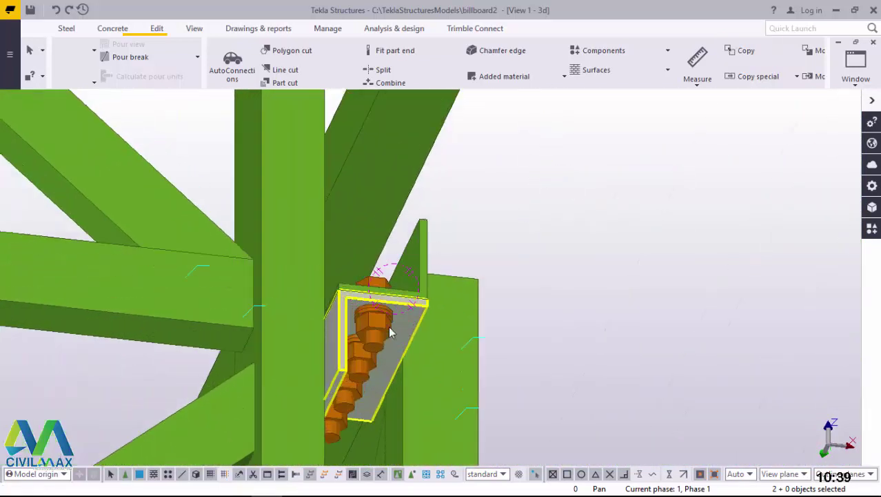
scroll(390, 333, up, 5)
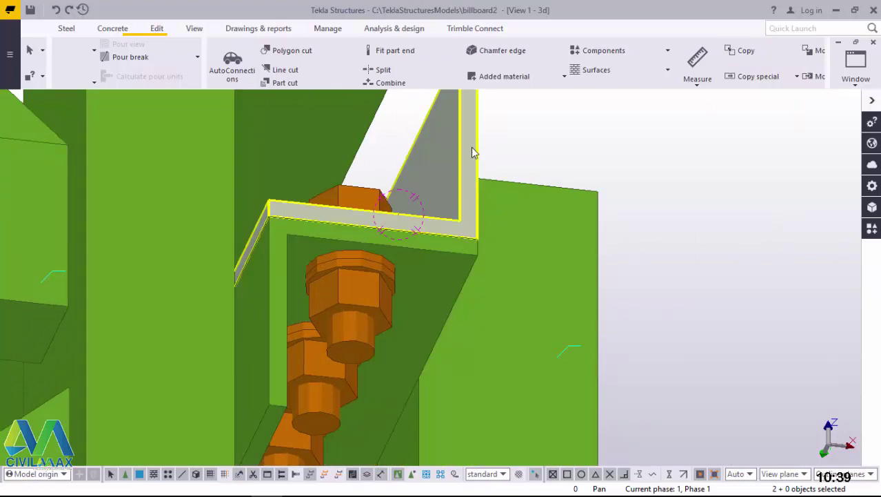
click(473, 152)
shift+click(416, 270)
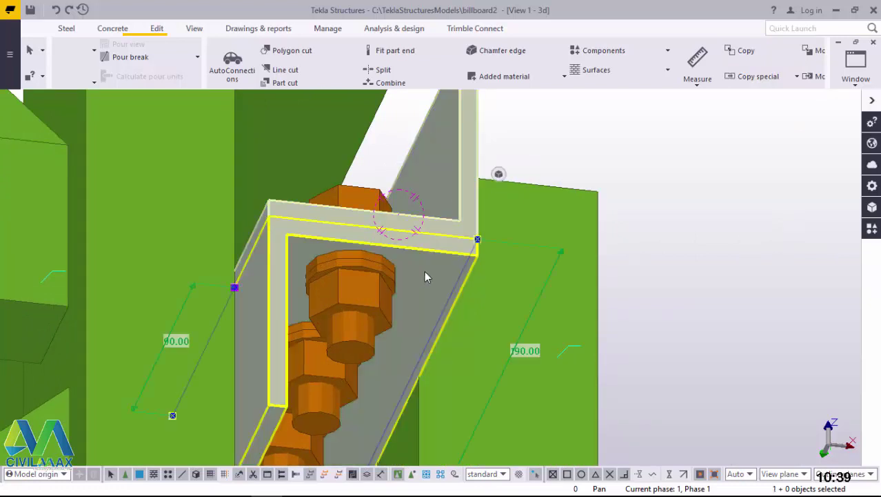
right_click(697, 146)
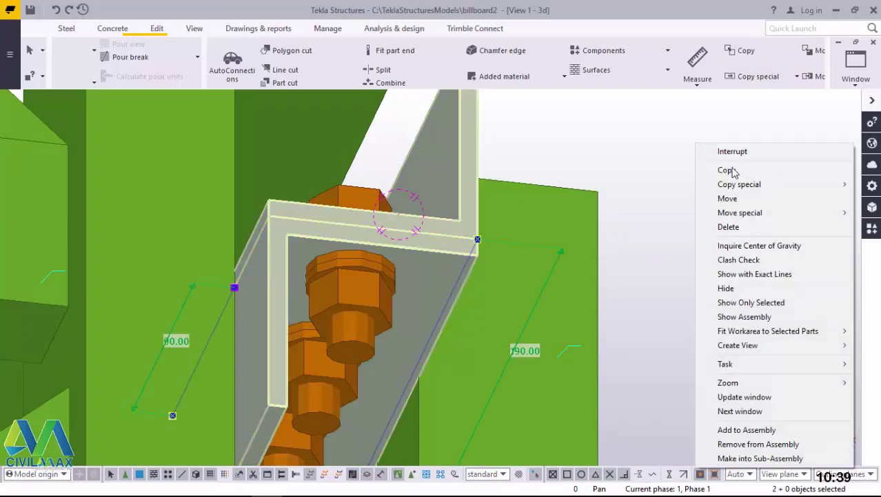
click(728, 171)
scroll(400, 404, up, 1)
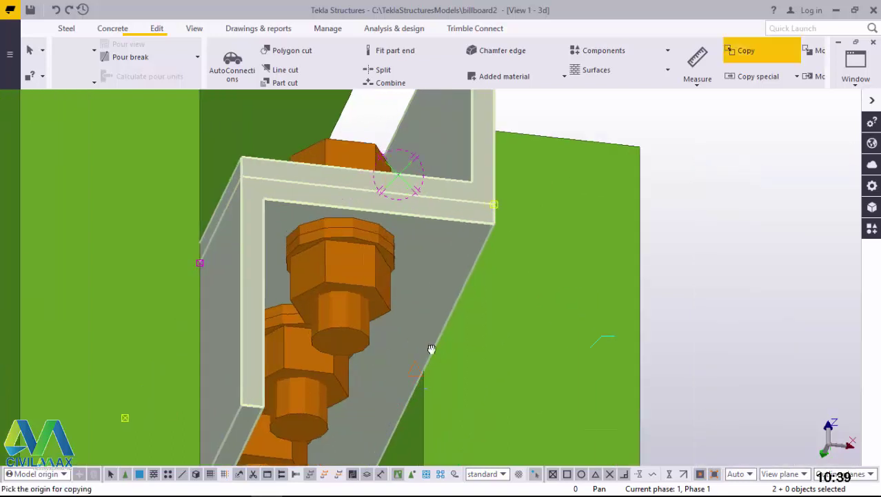
scroll(431, 349, down, 5)
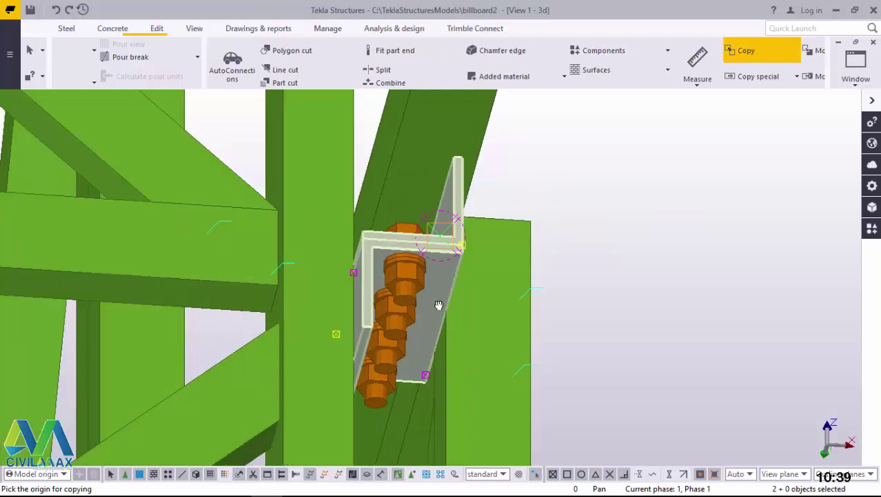
ctrl+middle_drag(438, 305, 418, 334)
scroll(443, 212, up, 5)
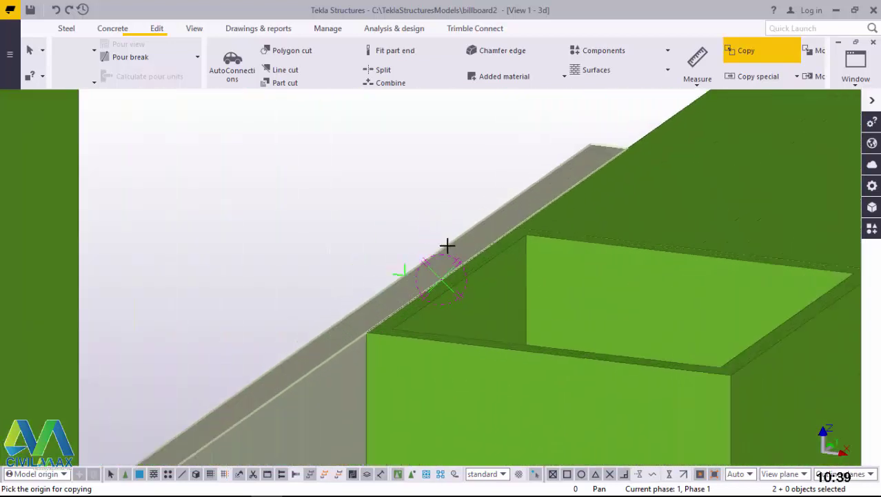
scroll(448, 245, up, 5)
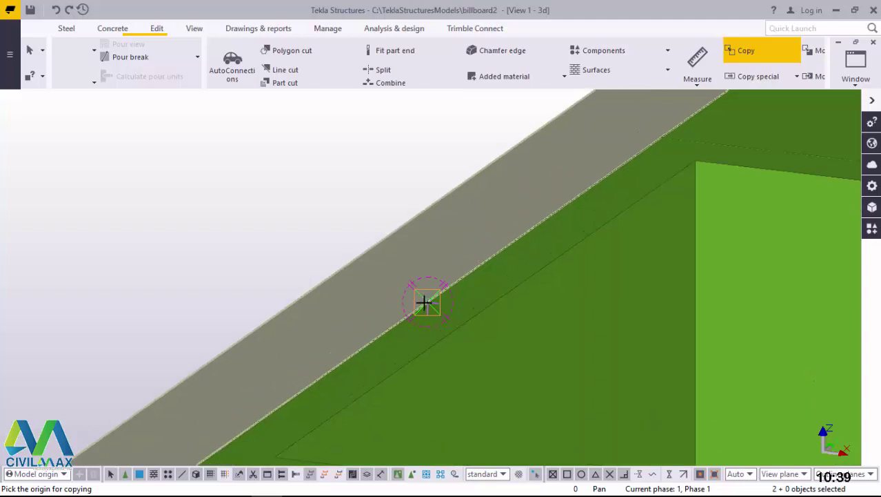
click(425, 300)
Place the copy at the midpoint of the upper column's bottom edge, 199.54 mm above, and end the copying.
scroll(397, 357, down, 6)
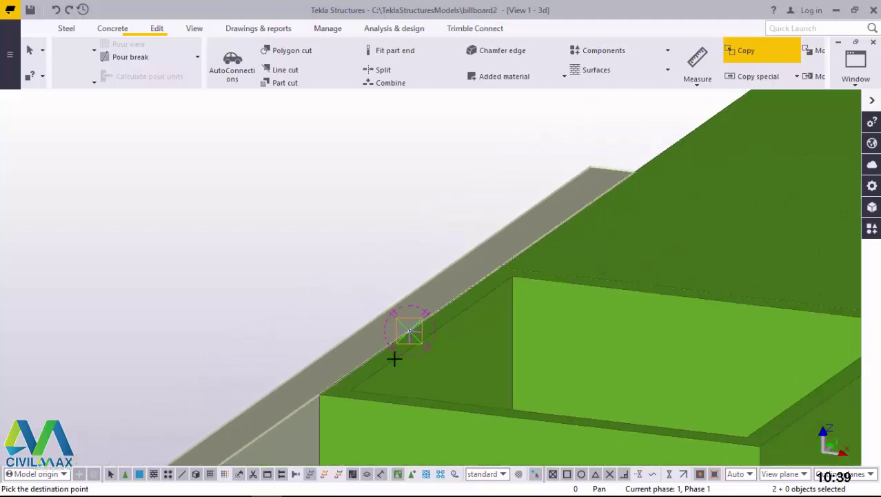
scroll(384, 366, down, 5)
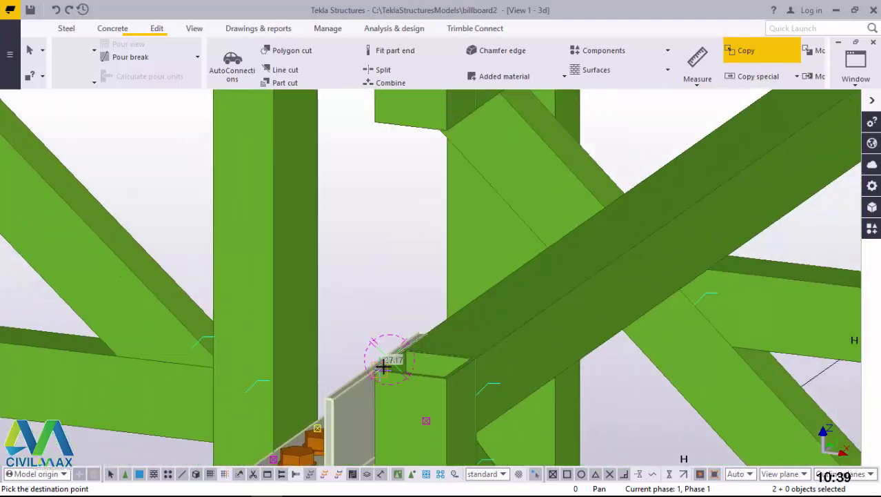
scroll(402, 203, up, 5)
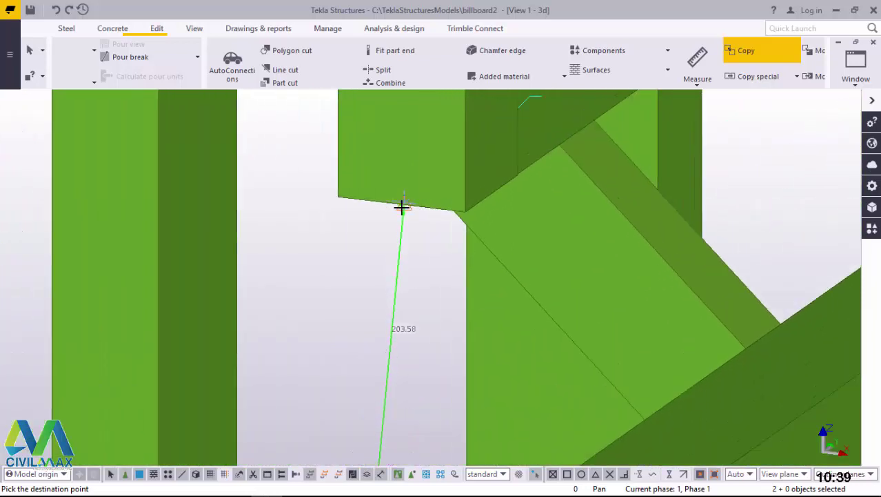
ctrl+middle_drag(400, 199, 383, 88)
scroll(376, 241, up, 10)
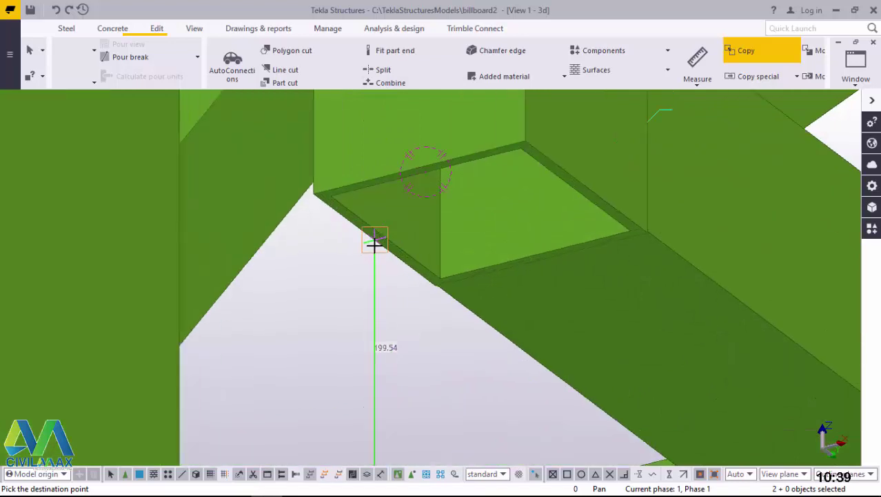
scroll(373, 250, up, 2)
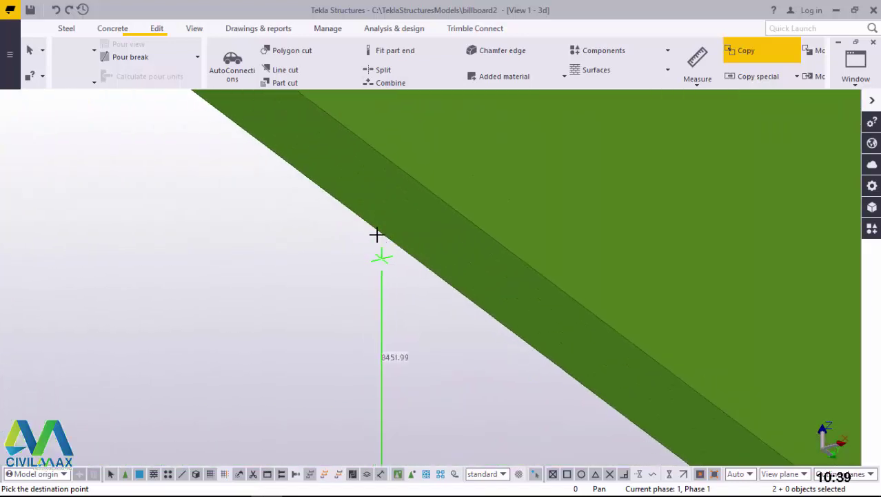
scroll(354, 261, up, 5)
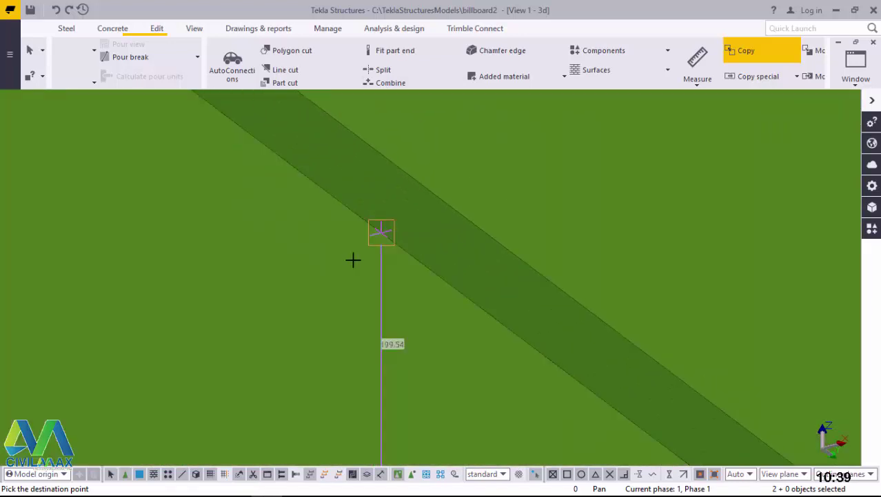
scroll(353, 268, down, 7)
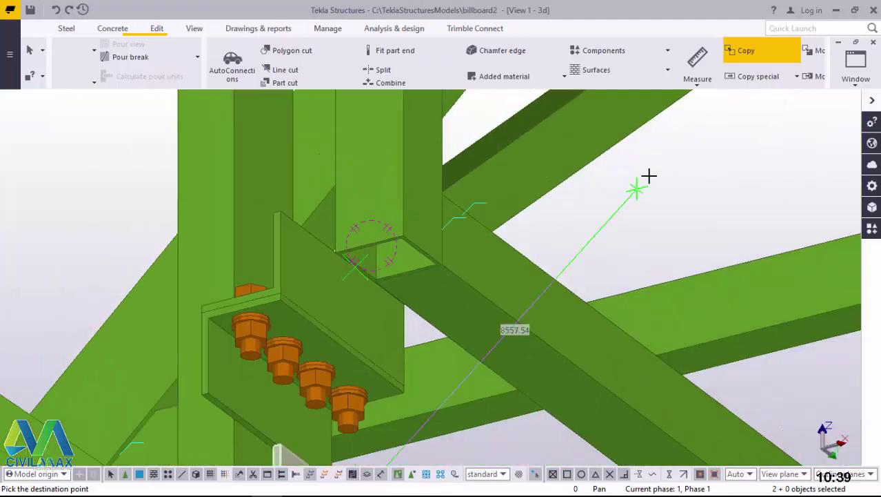
right_click(656, 169)
click(707, 180)
Add the two copied angles to the selected original pair and start moving all four from the midpoint of the copied angles' shared back edge.
scroll(331, 332, up, 3)
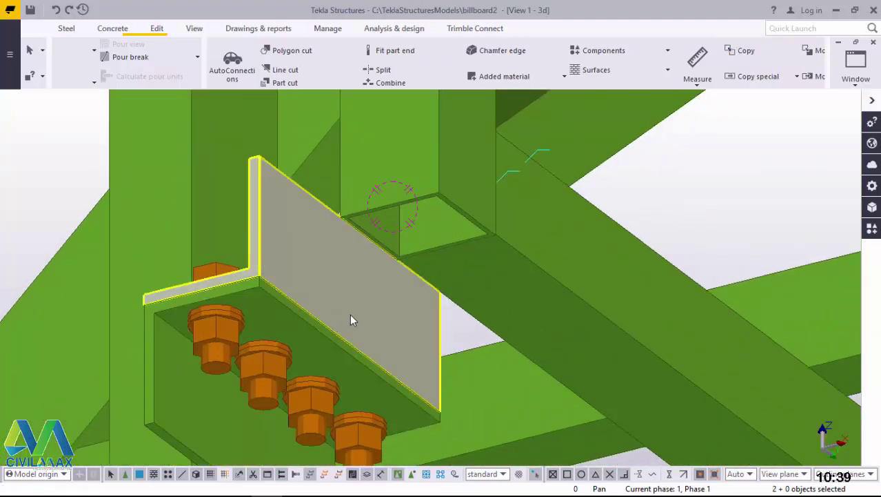
shift+click(289, 335)
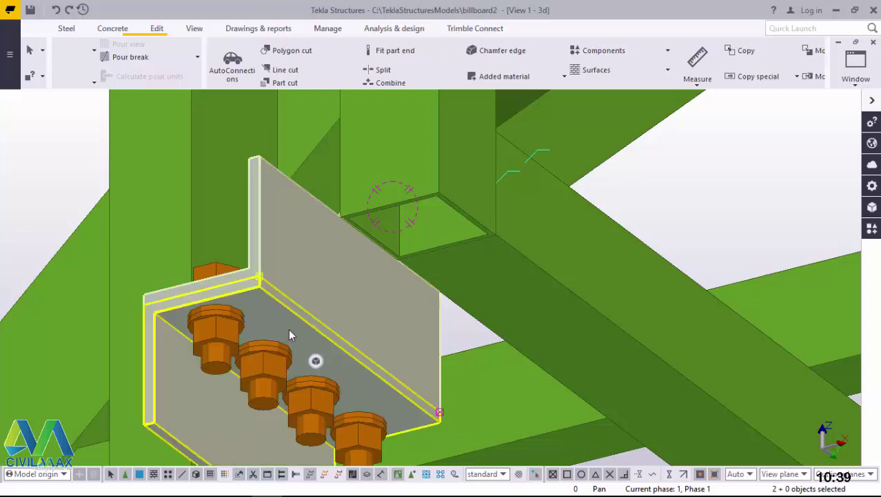
right_click(288, 330)
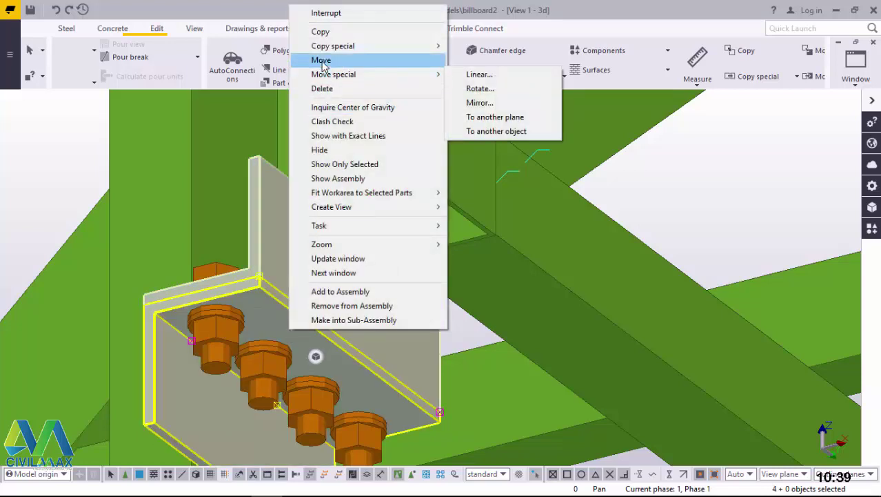
click(323, 61)
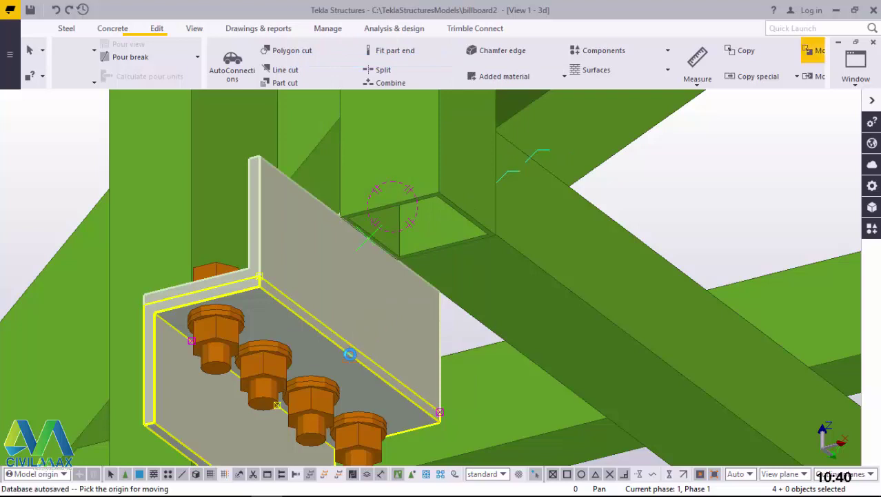
scroll(349, 354, up, 5)
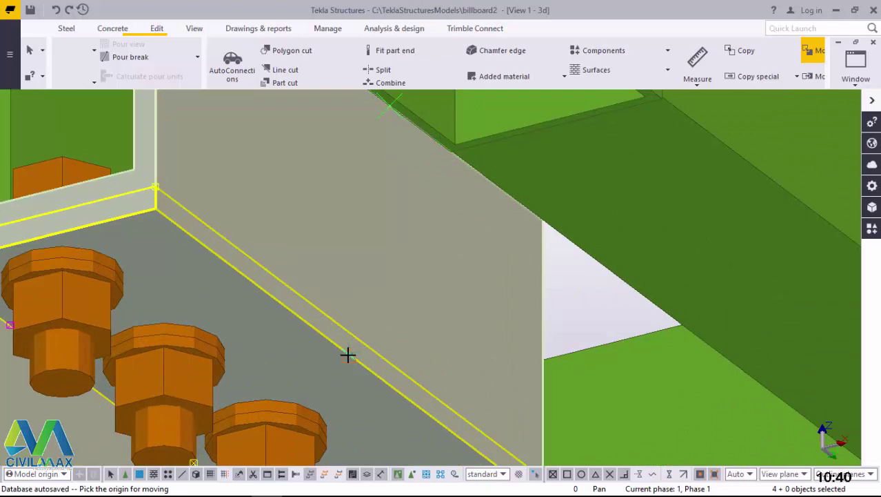
click(352, 335)
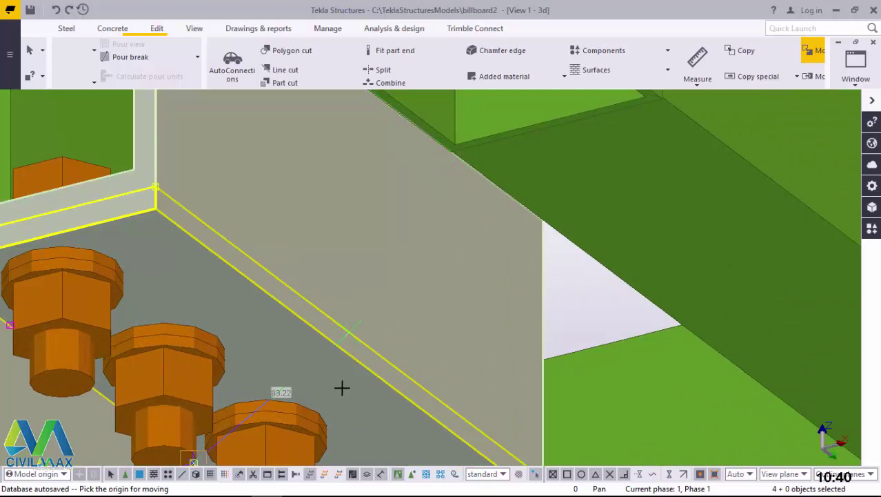
Finish the move at the midpoint of the upper column's bottom edge and clear the selection of the angles.
scroll(343, 389, down, 2)
scroll(346, 226, up, 3)
scroll(383, 267, up, 4)
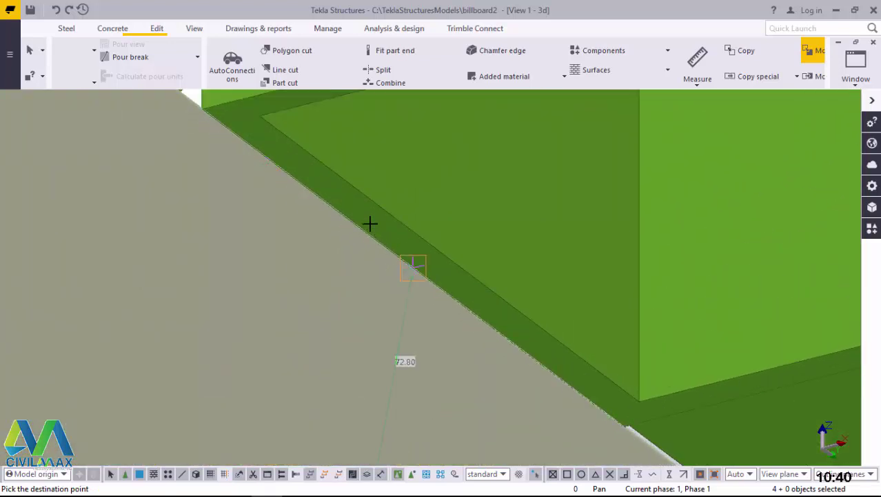
scroll(352, 212, down, 3)
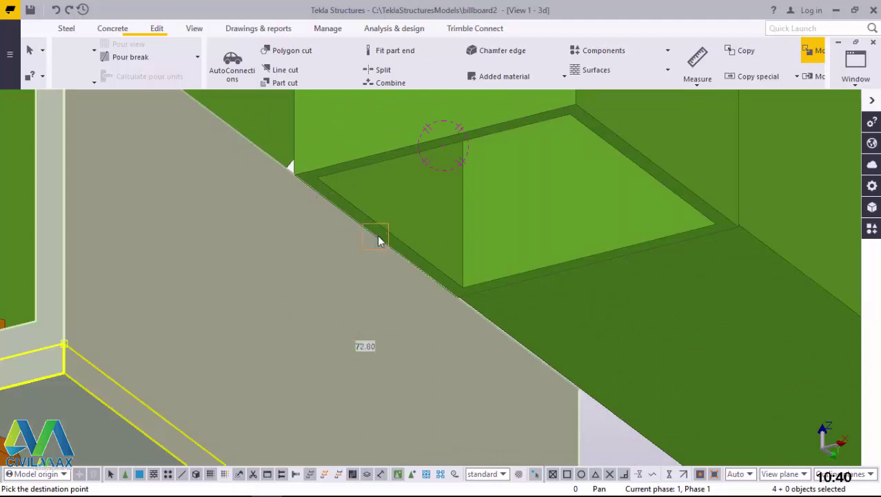
scroll(378, 240, down, 6)
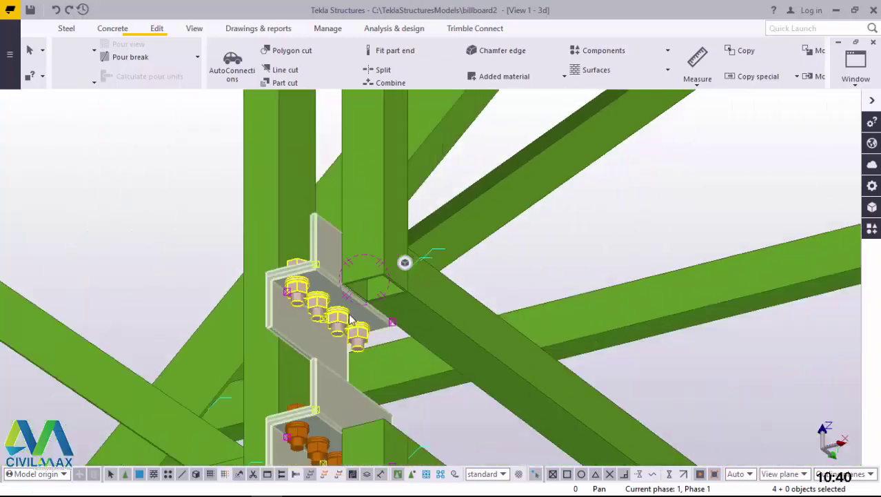
scroll(350, 315, down, 2)
click(624, 198)
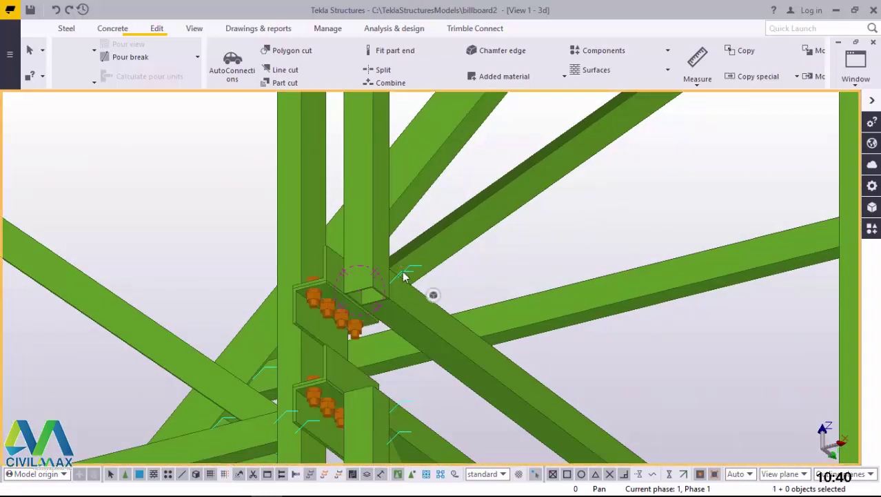
Select both angles below the upper column and start copying them from the midpoint of the column's bottom edge.
scroll(403, 275, down, 3)
ctrl+middle_drag(411, 289, 520, 400)
scroll(491, 289, down, 4)
ctrl+middle_drag(464, 319, 343, 271)
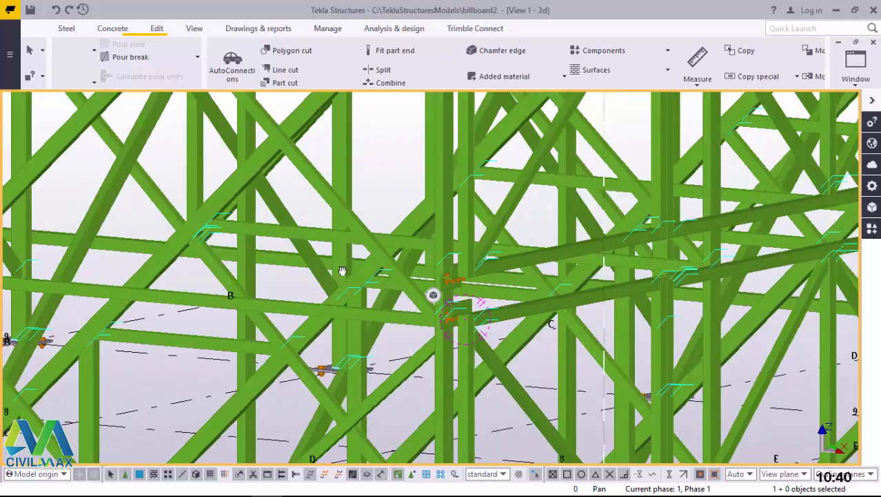
scroll(454, 314, up, 10)
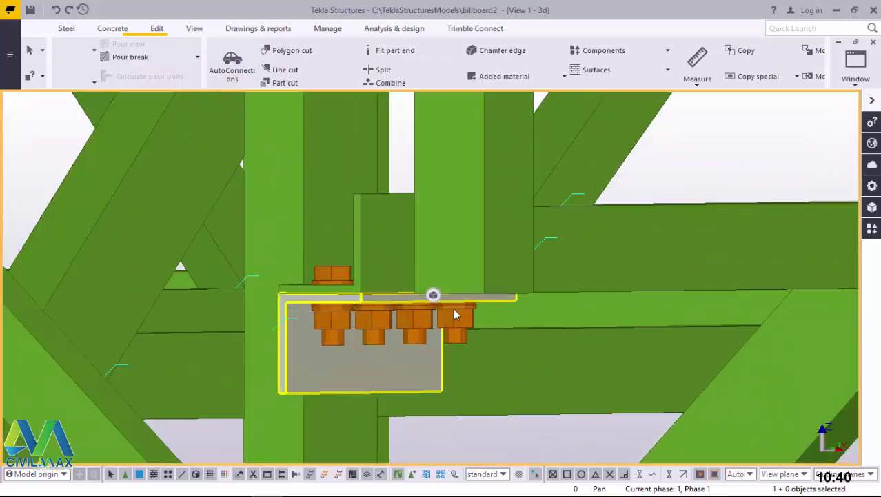
ctrl+middle_drag(454, 308, 365, 135)
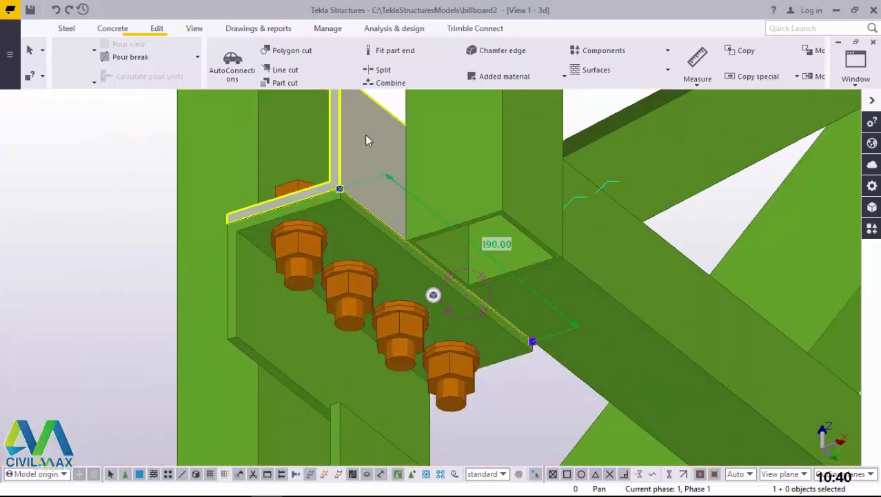
ctrl+click(347, 226)
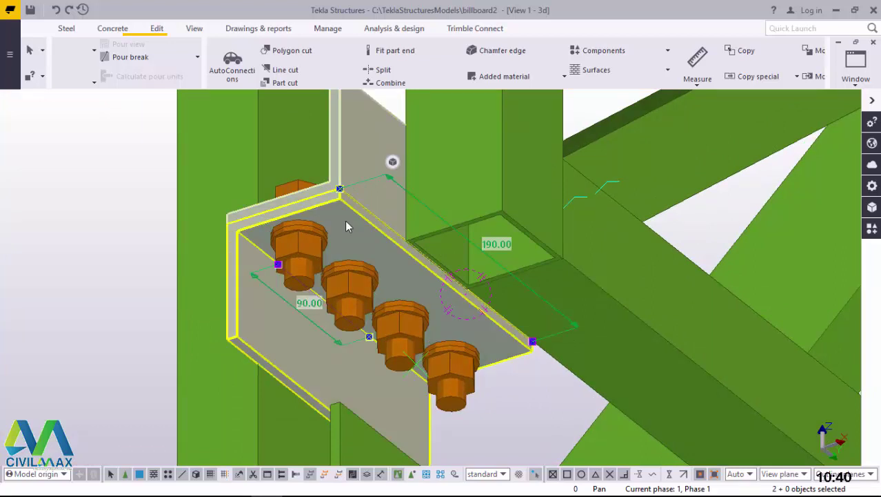
right_click(347, 227)
click(369, 199)
scroll(449, 275, up, 2)
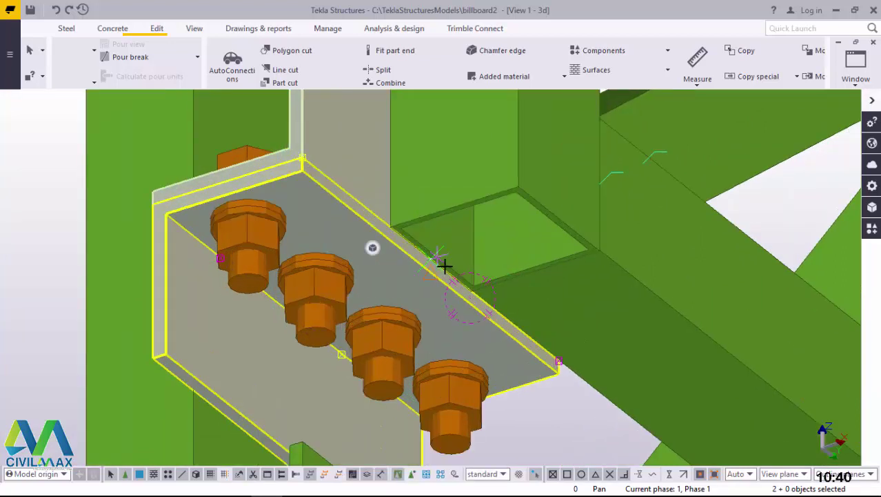
scroll(445, 265, up, 5)
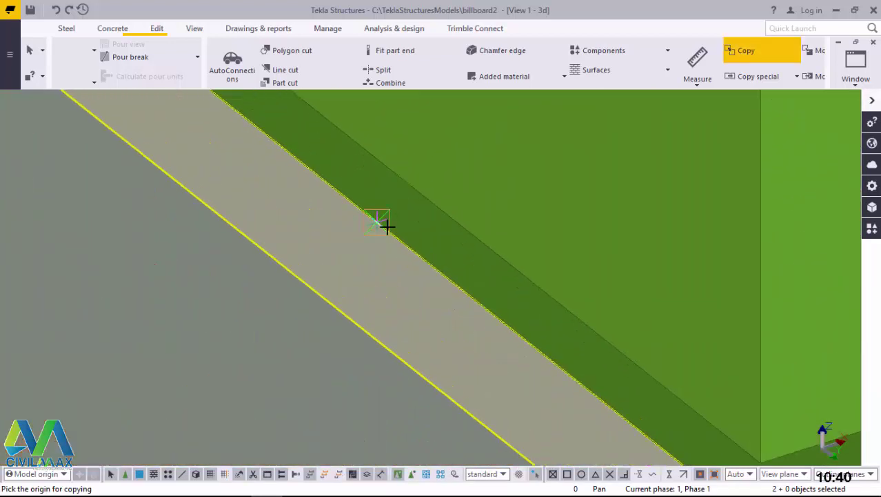
click(378, 222)
Place the copied pair of angles at the midpoint of the lower column end's bottom edge, 3200 mm below the origin.
scroll(380, 227, down, 8)
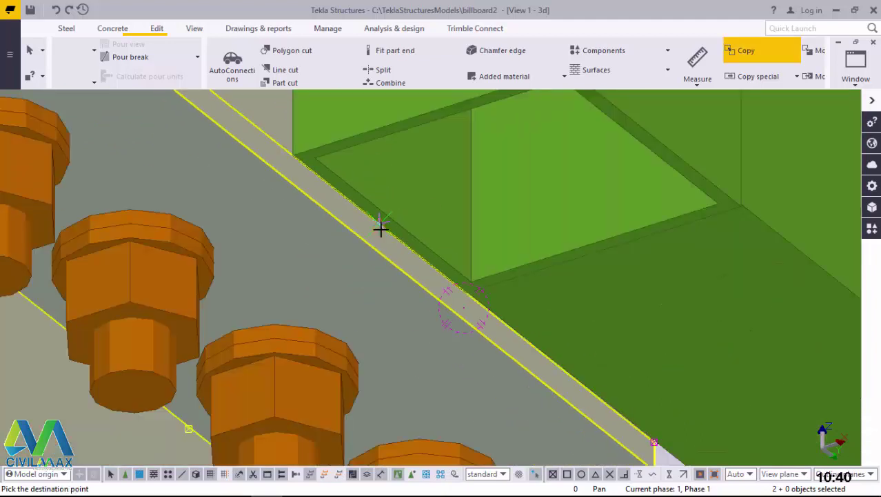
scroll(394, 206, down, 8)
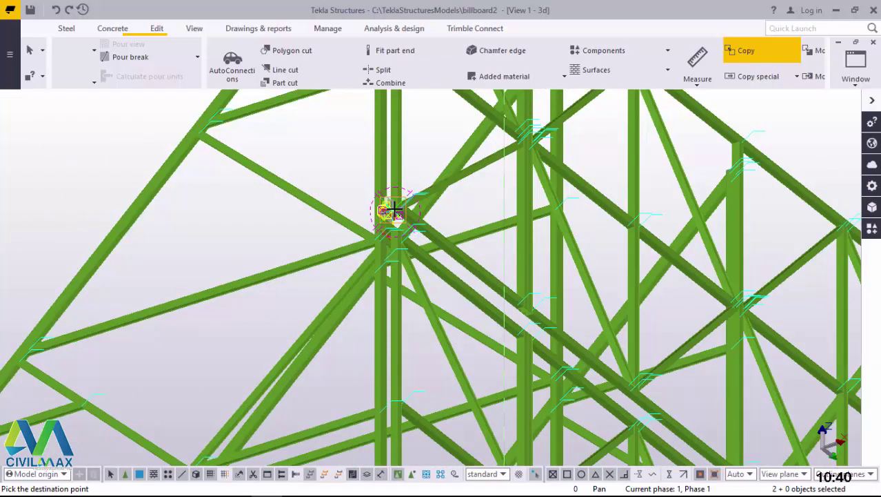
scroll(394, 209, down, 5)
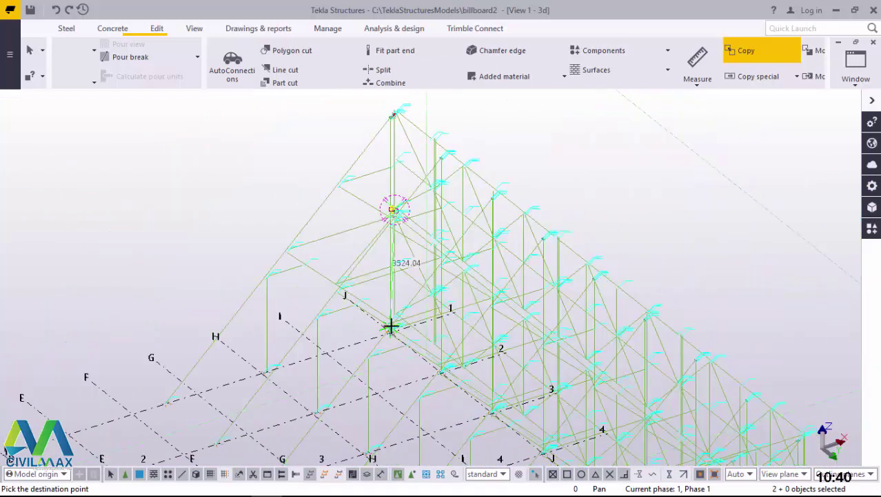
scroll(391, 325, up, 10)
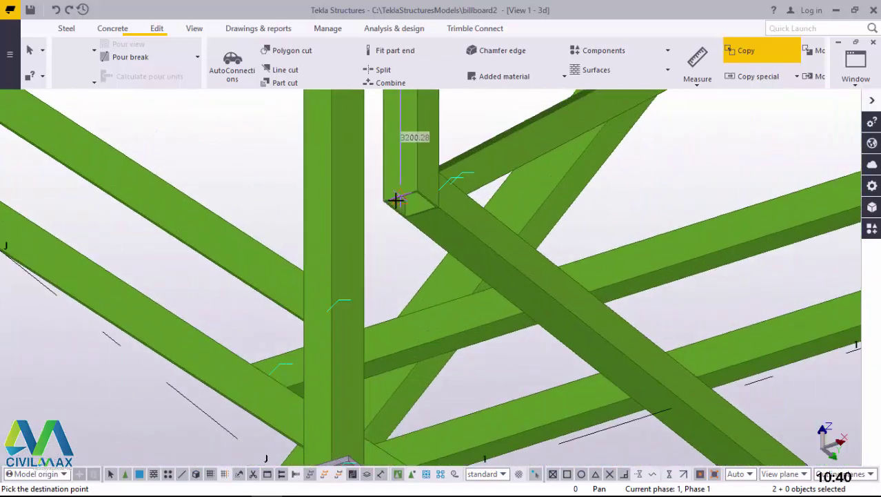
scroll(396, 200, up, 8)
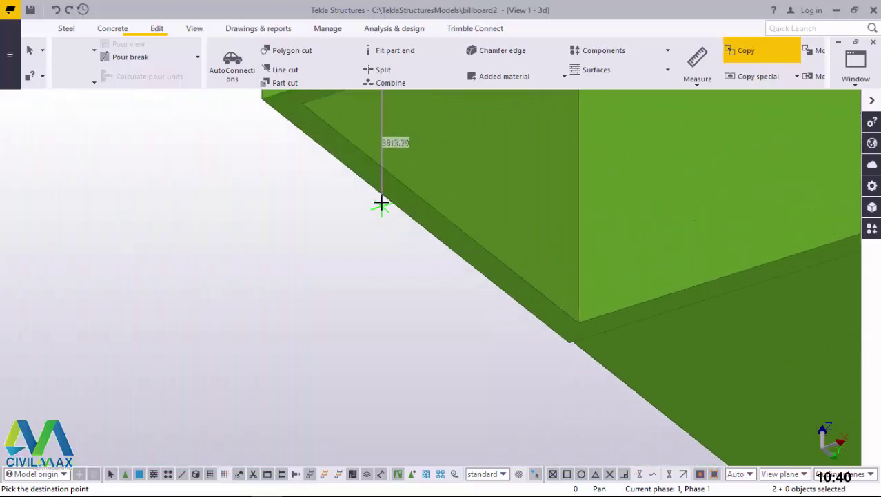
scroll(383, 200, up, 3)
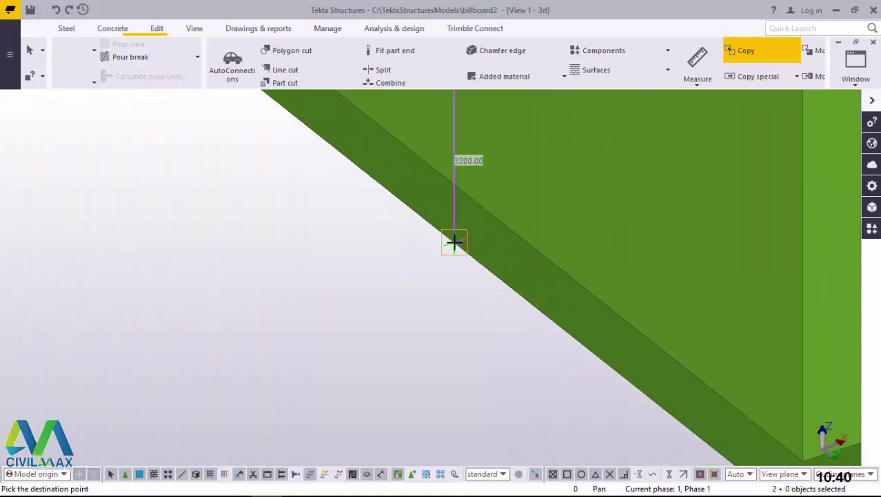
scroll(453, 242, down, 6)
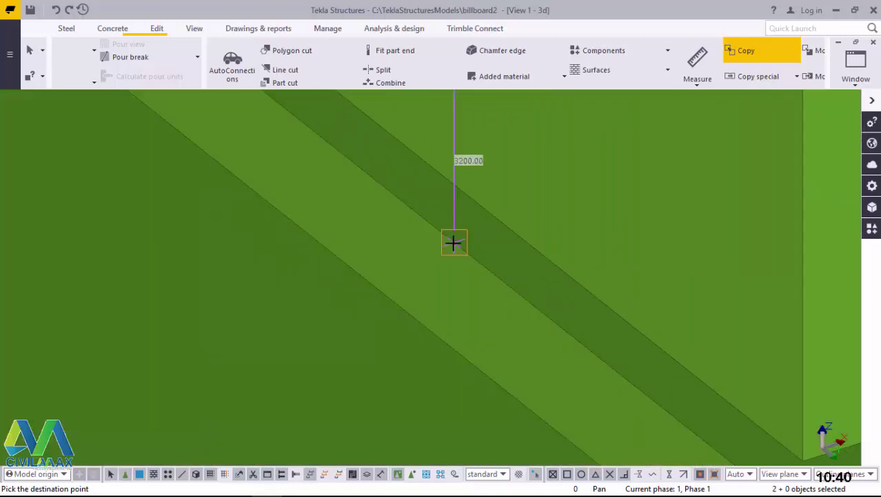
scroll(418, 278, down, 10)
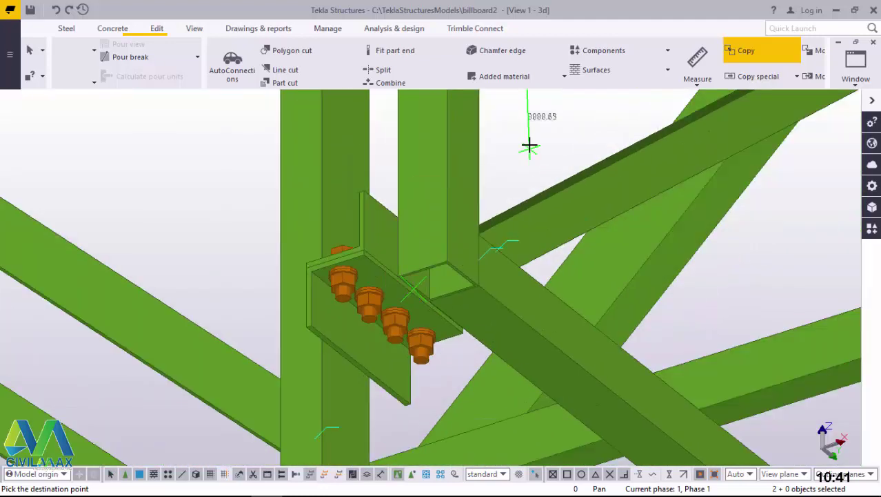
End the copying of the angles and save the model.
right_click(530, 145)
click(558, 155)
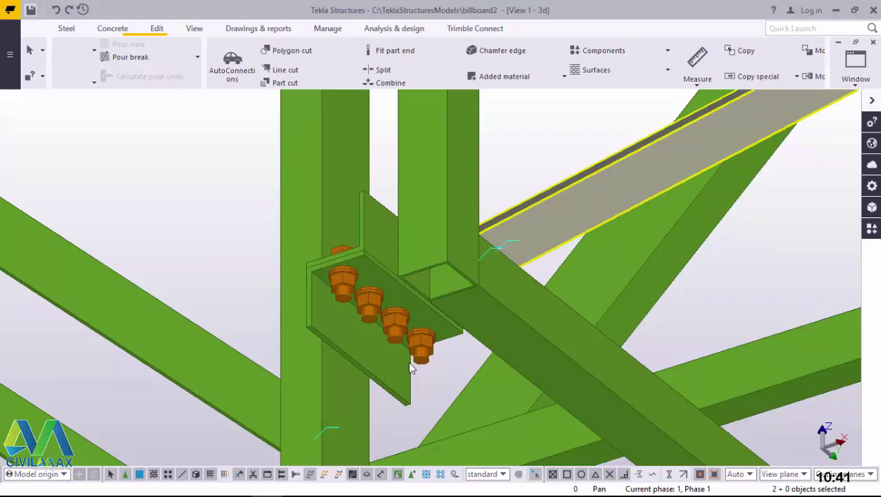
key(ctrl+s)
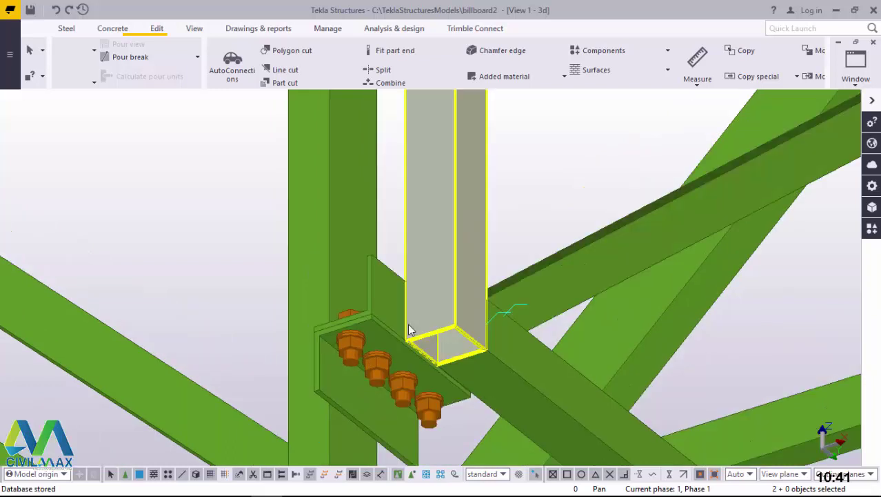
Examine the bolted angle joints along the inner column at grid J-1, from its lower end up to the upper connection.
mouse_move(419, 328)
ctrl+middle_down()
mouse_move(586, 400)
mouse_move(457, 413)
mouse_move(330, 402)
mouse_move(640, 411)
mouse_move(593, 381)
mouse_move(565, 335)
mouse_move(493, 311)
mouse_move(399, 362)
mouse_move(337, 360)
mouse_move(523, 356)
mouse_move(506, 327)
mouse_move(411, 360)
mouse_move(432, 372)
ctrl+middle_up()
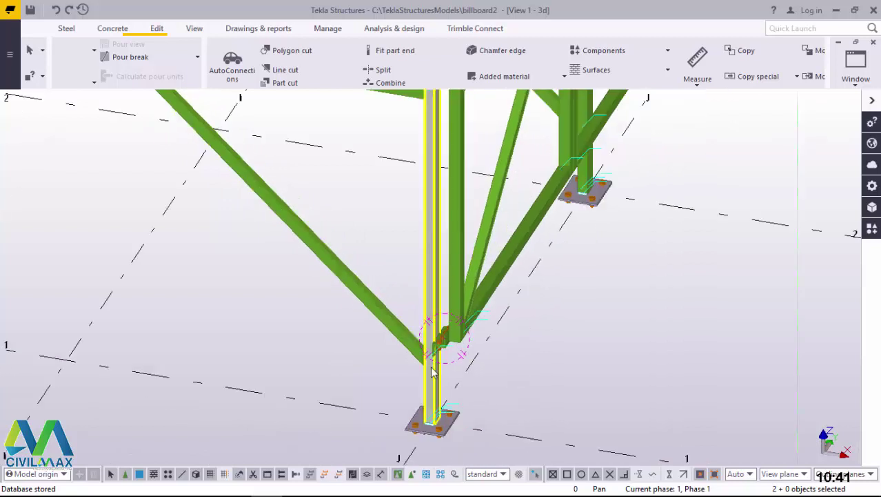
scroll(433, 372, down, 5)
scroll(426, 145, up, 5)
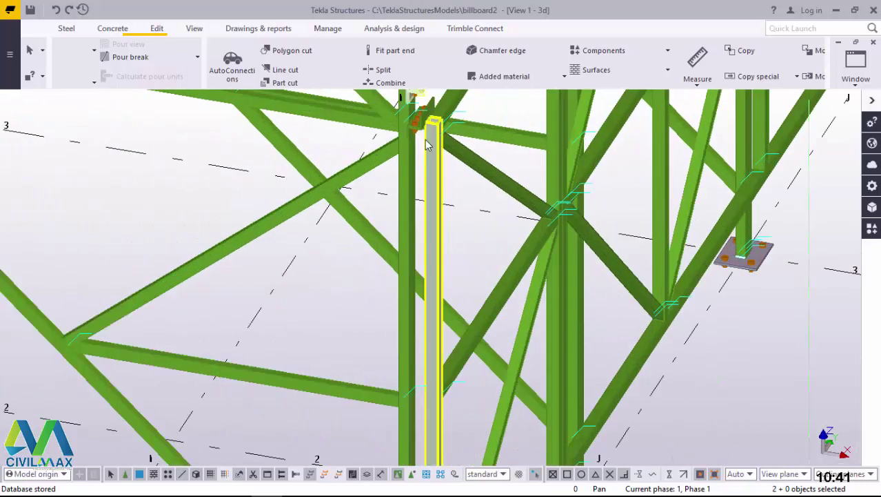
scroll(436, 159, up, 3)
scroll(444, 168, down, 4)
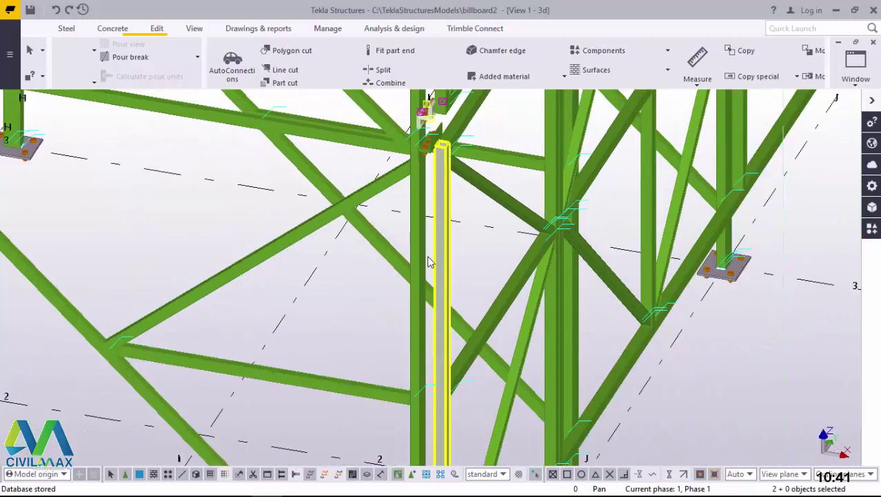
scroll(428, 262, down, 4)
scroll(462, 274, up, 3)
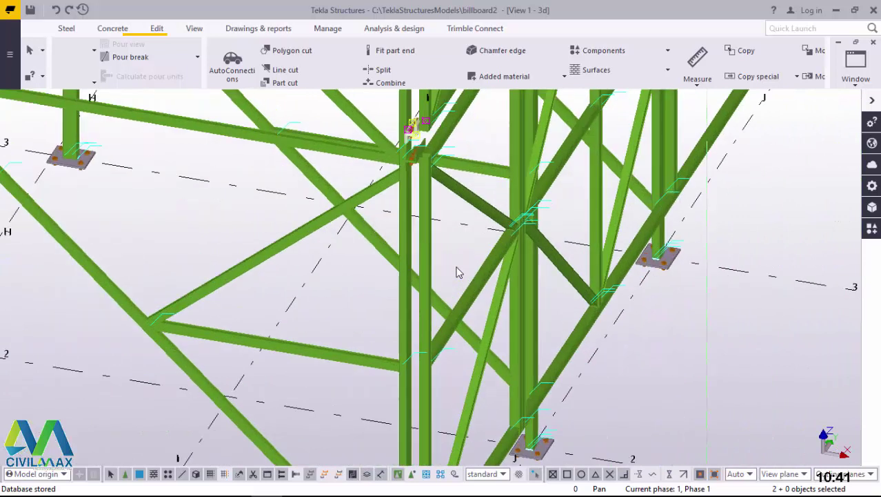
scroll(460, 272, up, 1)
click(427, 249)
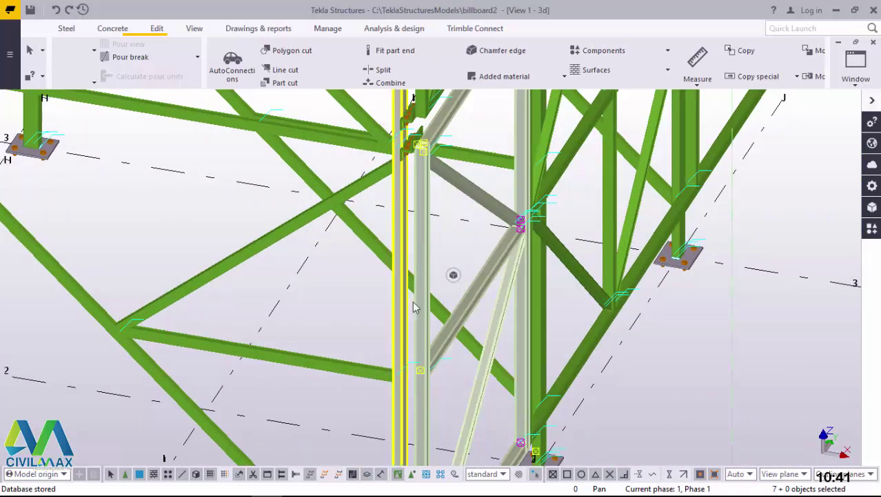
scroll(415, 303, down, 3)
scroll(452, 275, up, 1)
scroll(435, 234, up, 5)
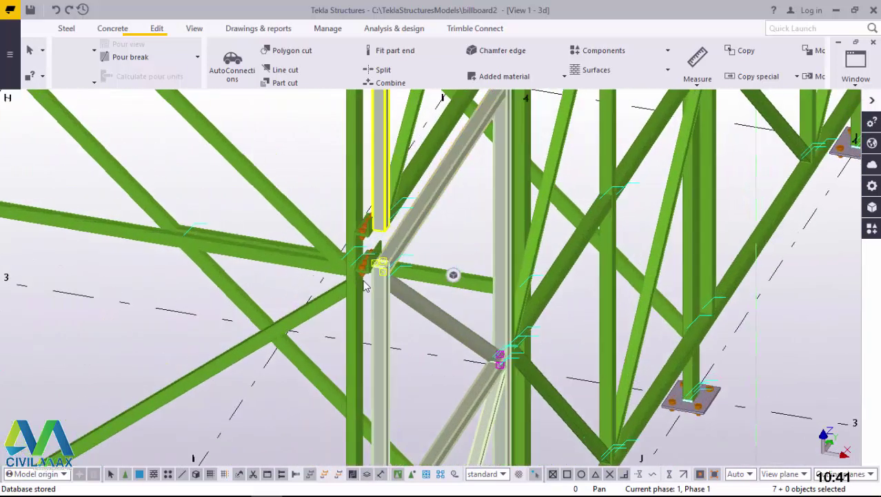
scroll(403, 225, down, 5)
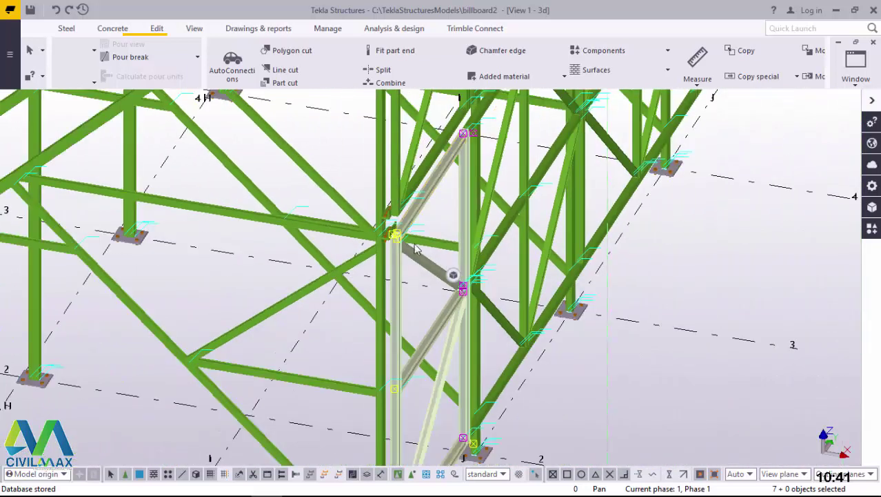
scroll(398, 216, up, 4)
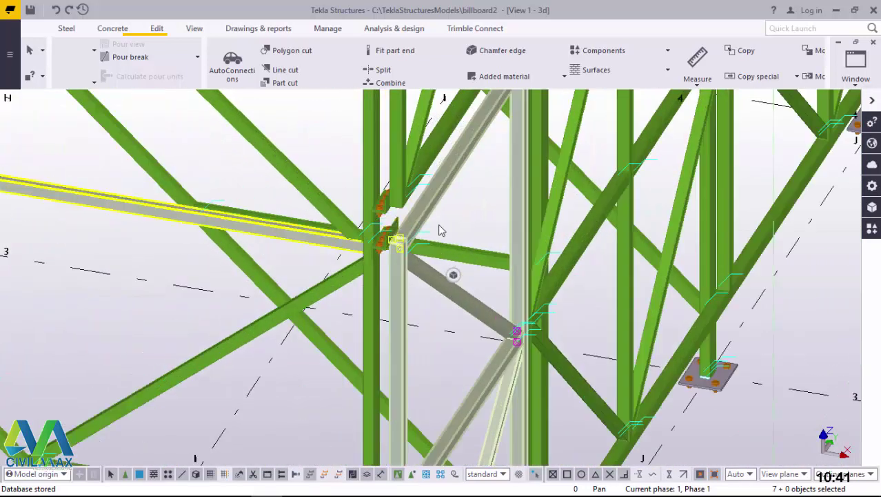
scroll(440, 226, down, 3)
scroll(418, 290, down, 2)
scroll(428, 309, up, 8)
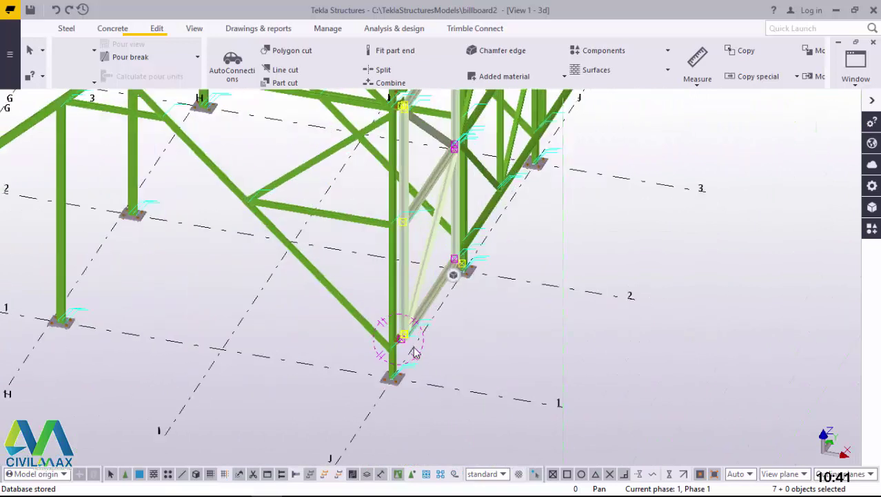
scroll(552, 347, up, 3)
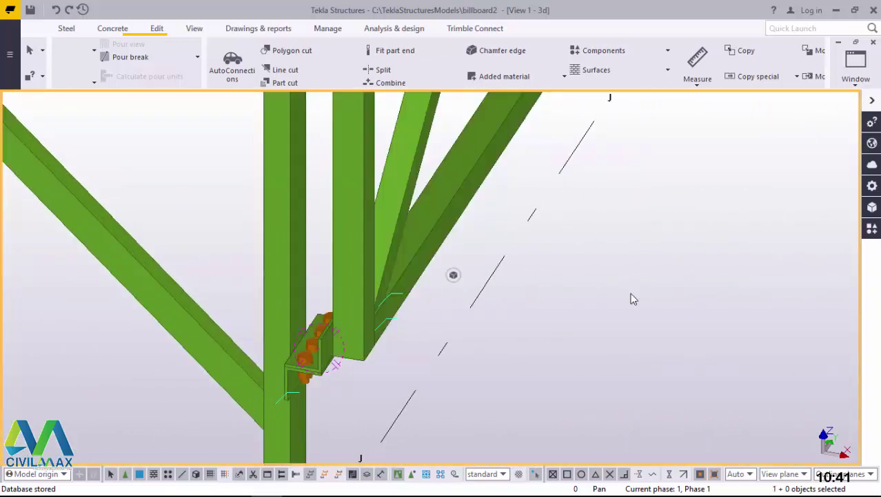
scroll(345, 359, up, 3)
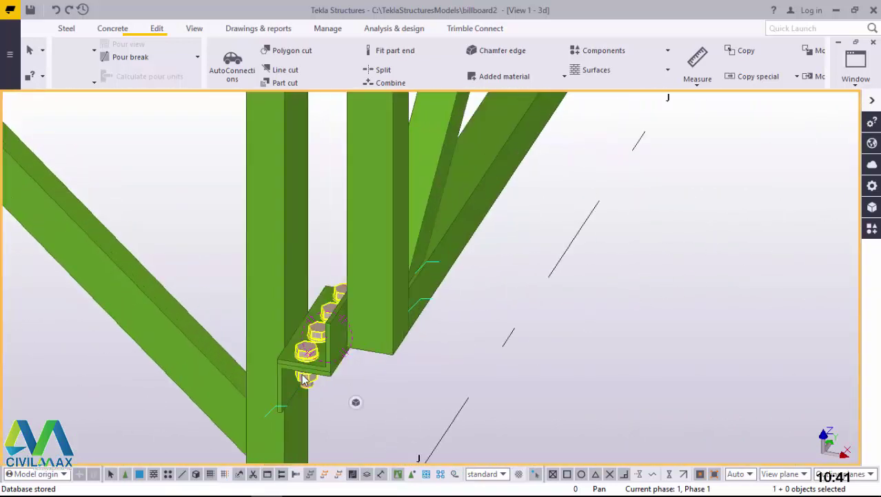
click(362, 302)
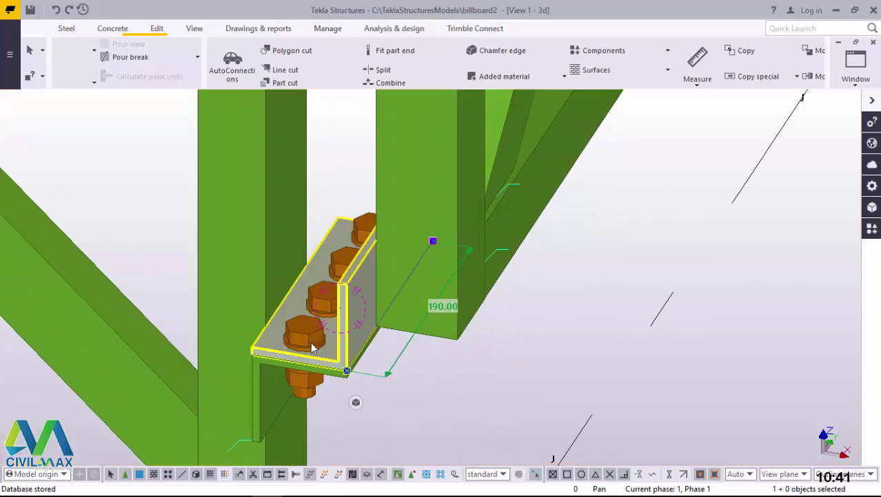
ctrl+click(287, 379)
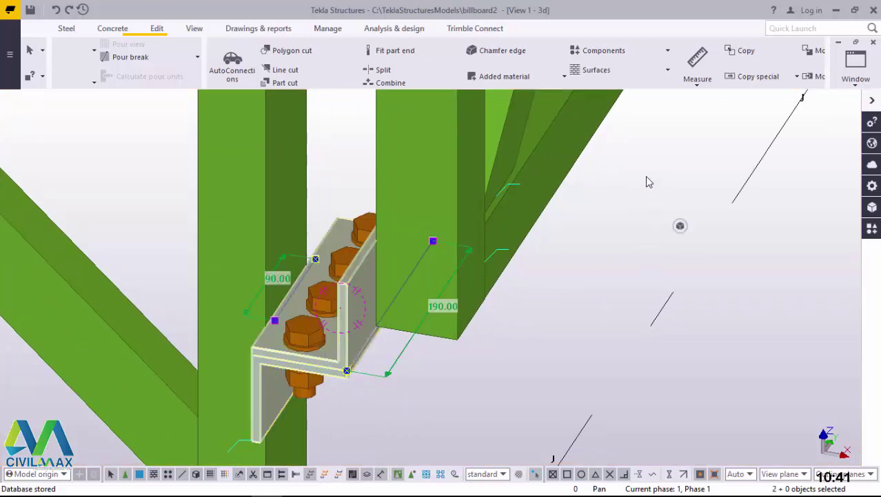
right_click(646, 176)
mouse_move(708, 213)
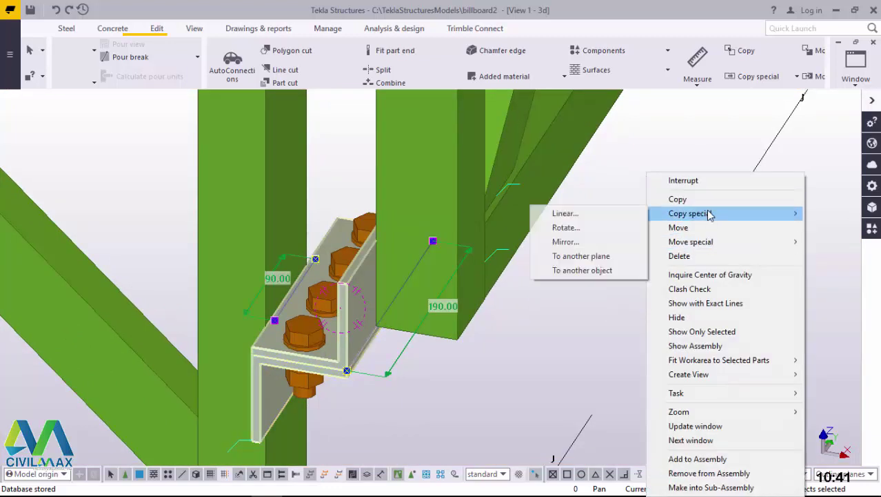
click(567, 214)
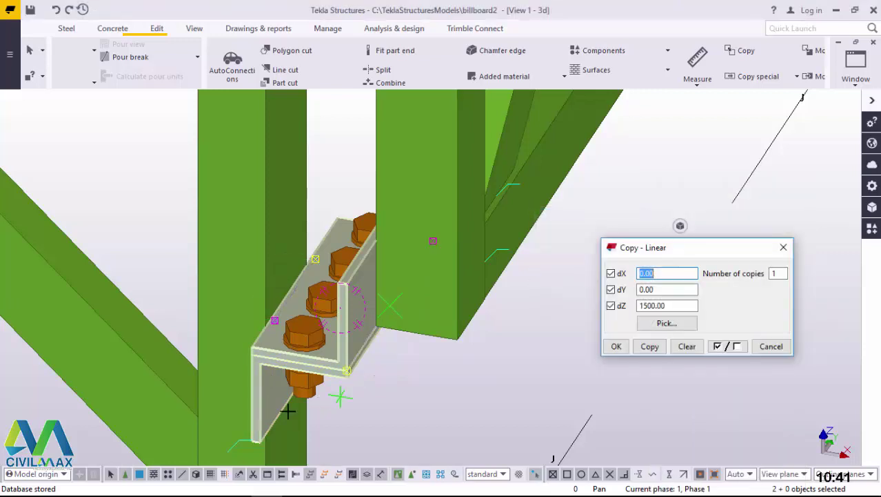
scroll(283, 407, down, 3)
scroll(286, 407, down, 5)
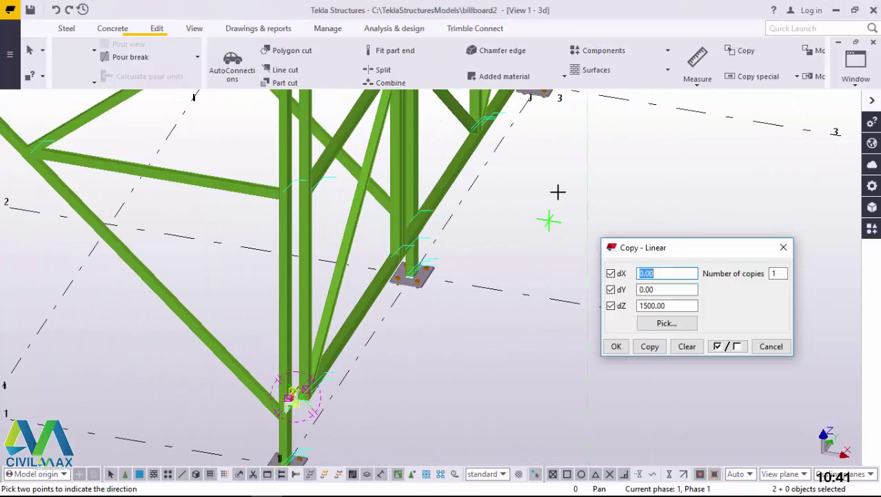
right_click(559, 152)
click(597, 162)
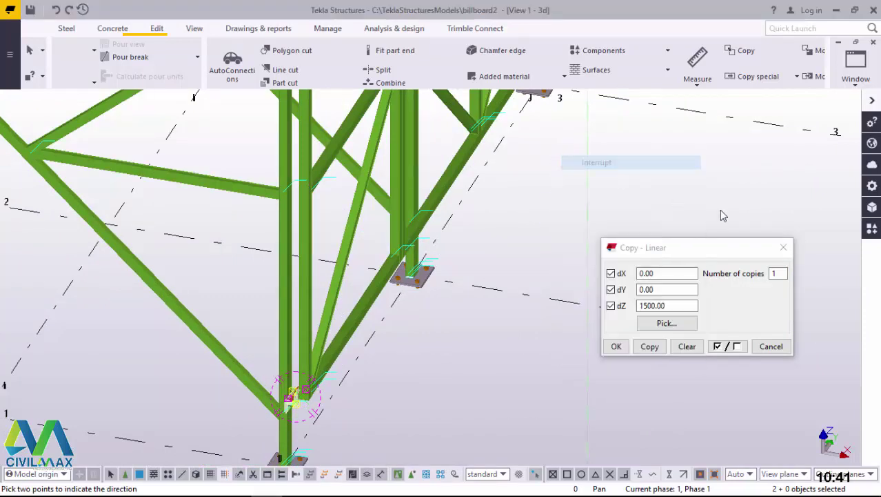
click(783, 247)
Check the length of the inner column between its lower and upper bolted joints, and clear the selection.
scroll(427, 203, down, 3)
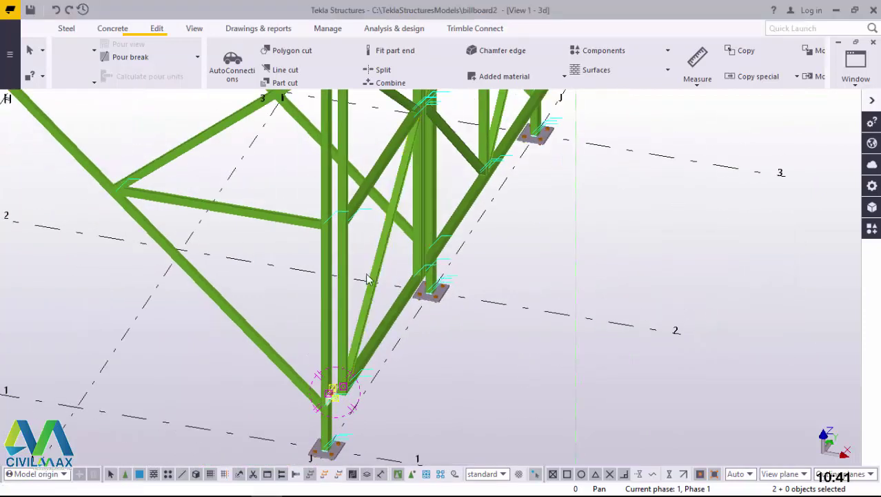
scroll(365, 193, down, 3)
scroll(365, 193, up, 5)
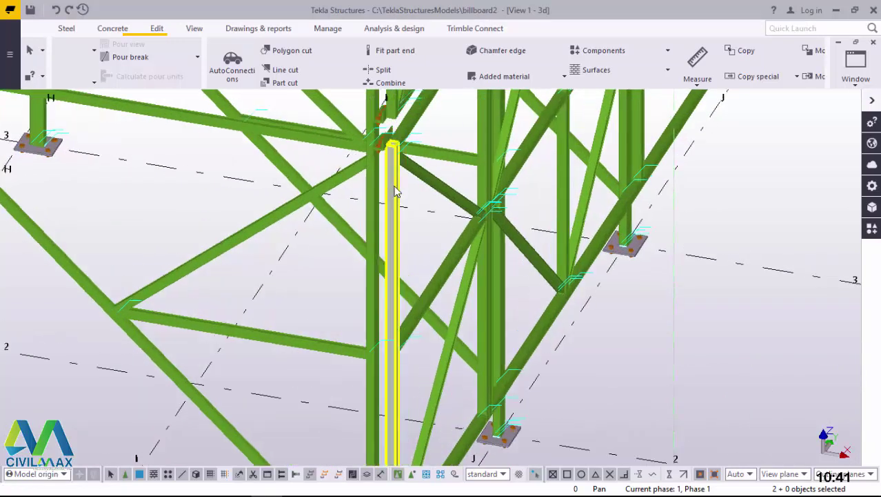
scroll(340, 245, down, 3)
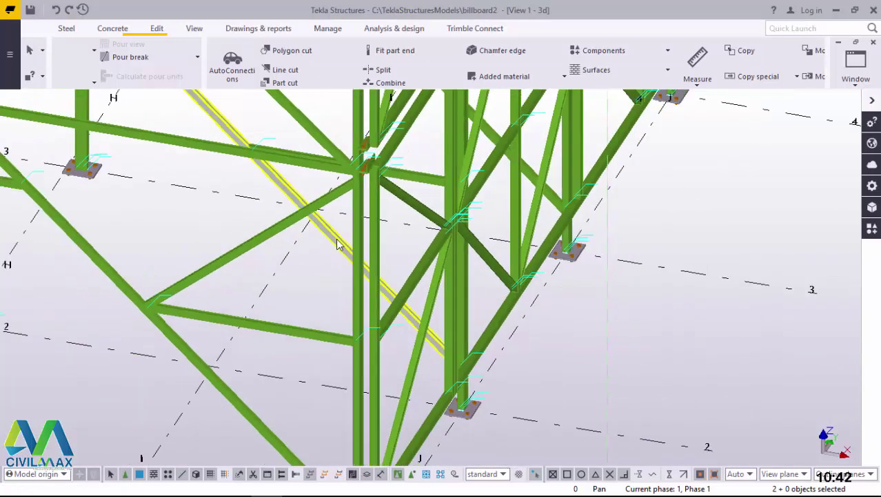
scroll(396, 237, up, 2)
scroll(386, 188, down, 2)
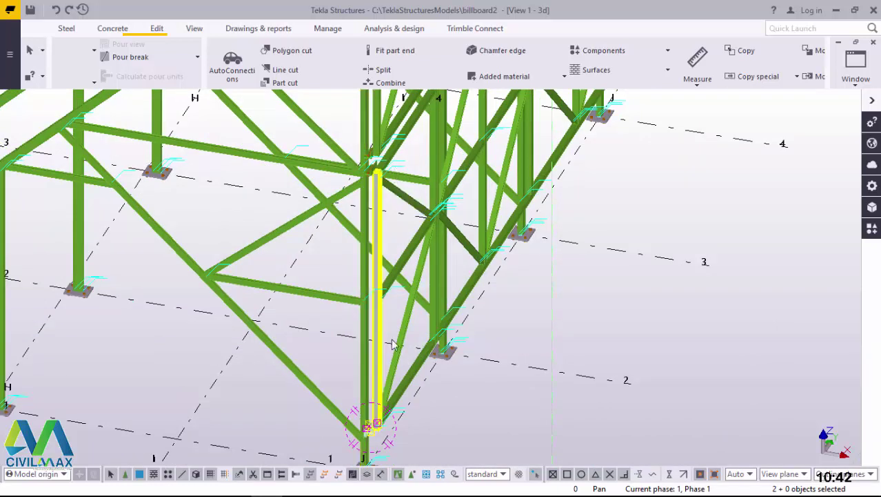
click(381, 228)
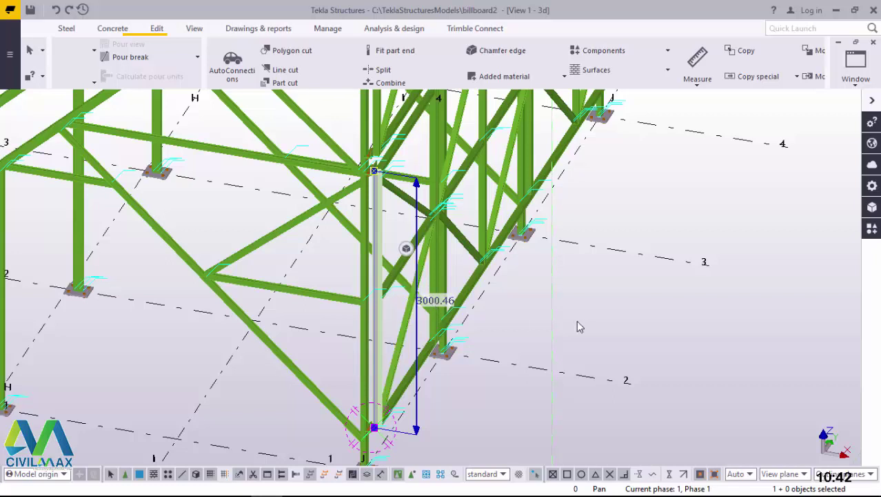
click(686, 325)
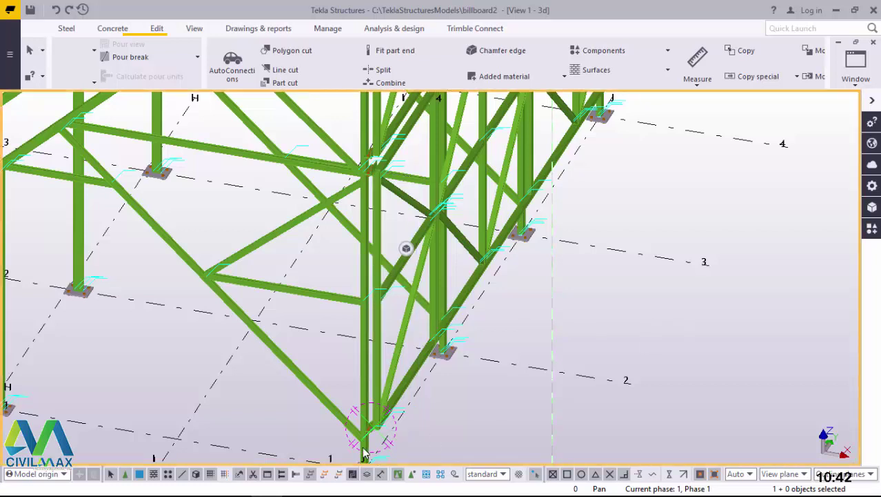
Copy the lower bolted pair of angles at grid J-1 linearly by 1500 mm in Z, as one copy.
scroll(545, 361, up, 4)
scroll(556, 291, down, 3)
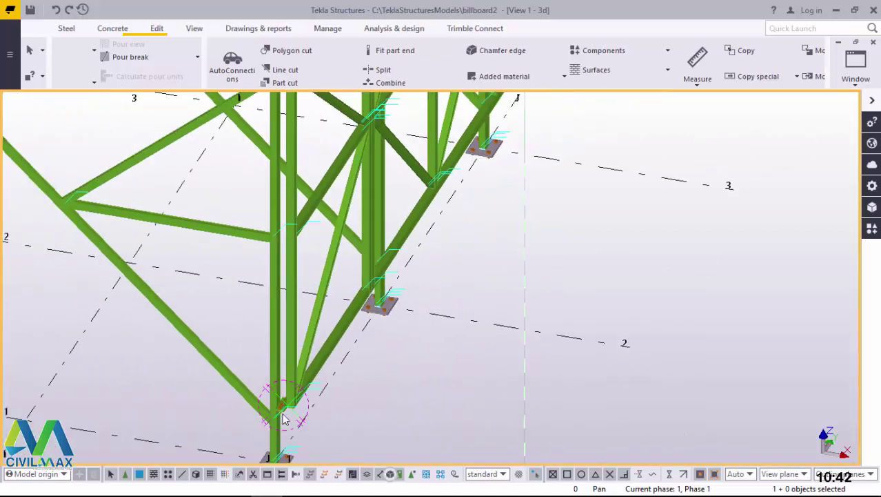
scroll(284, 418, up, 10)
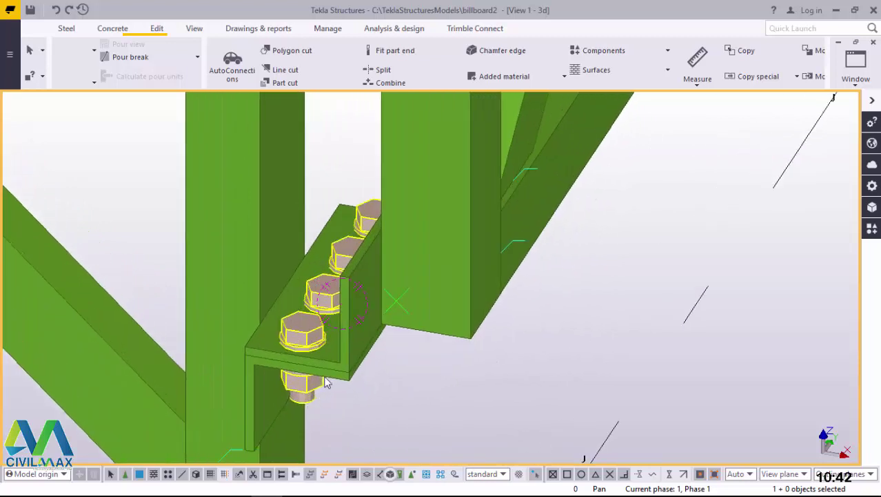
click(327, 384)
scroll(328, 384, up, 2)
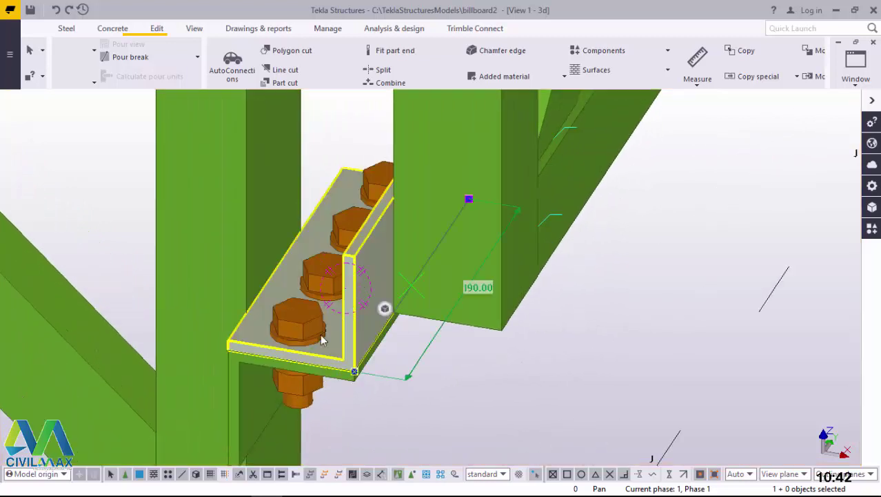
ctrl+click(244, 382)
scroll(252, 390, down, 5)
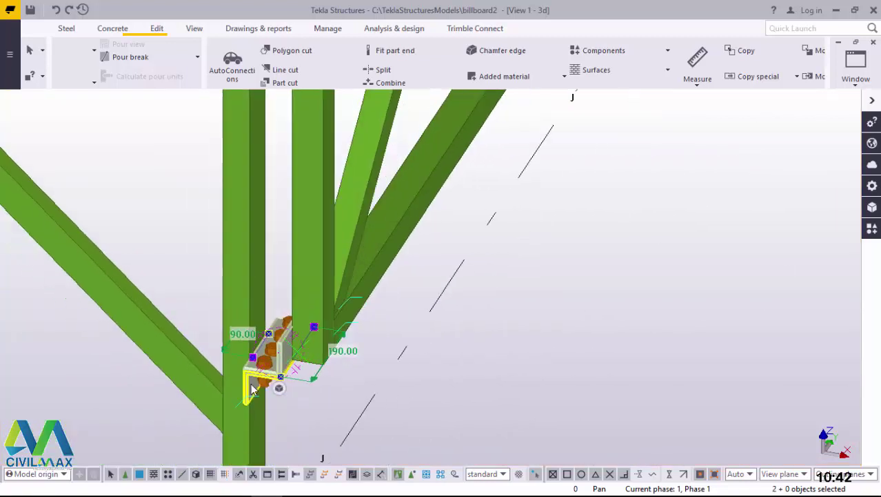
scroll(252, 390, down, 6)
right_click(515, 291)
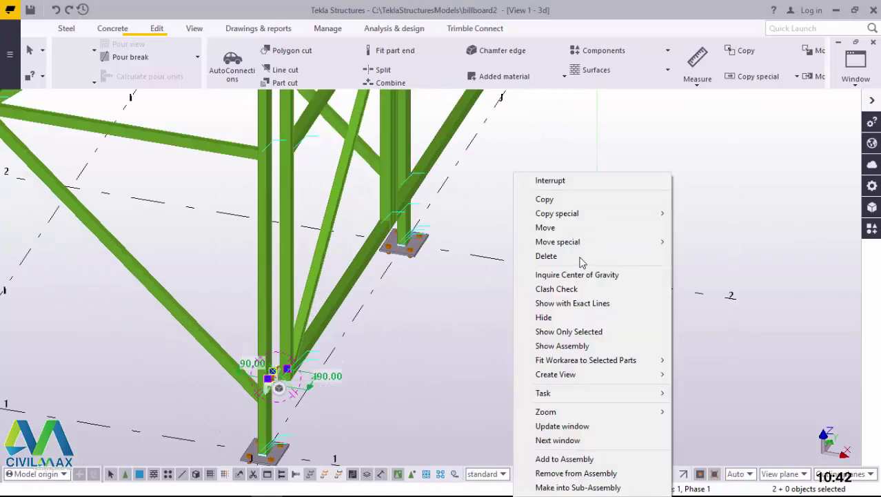
mouse_move(583, 214)
click(702, 215)
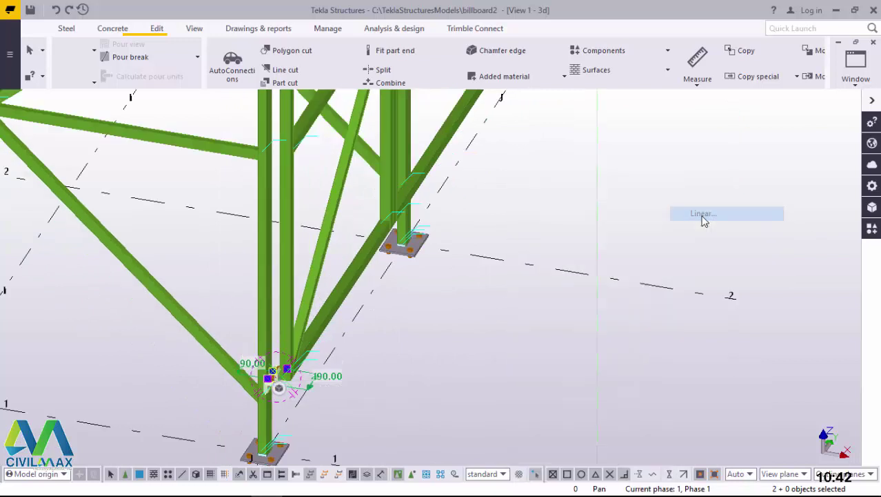
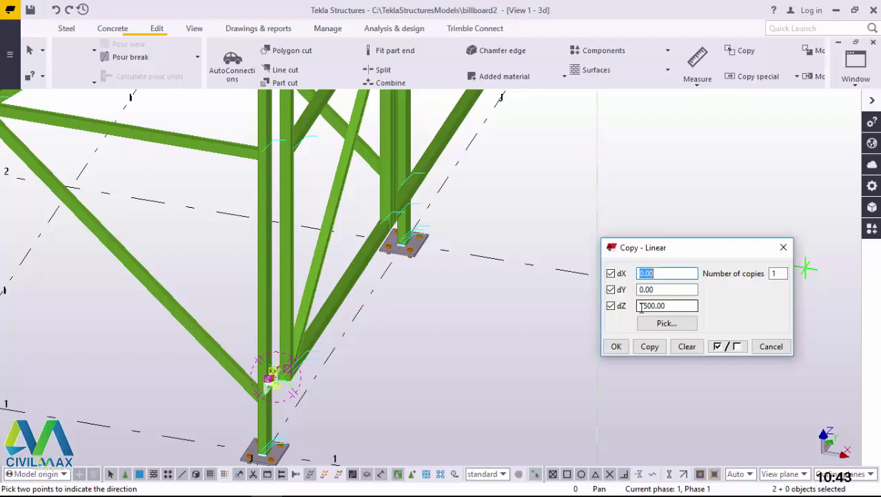
click(650, 347)
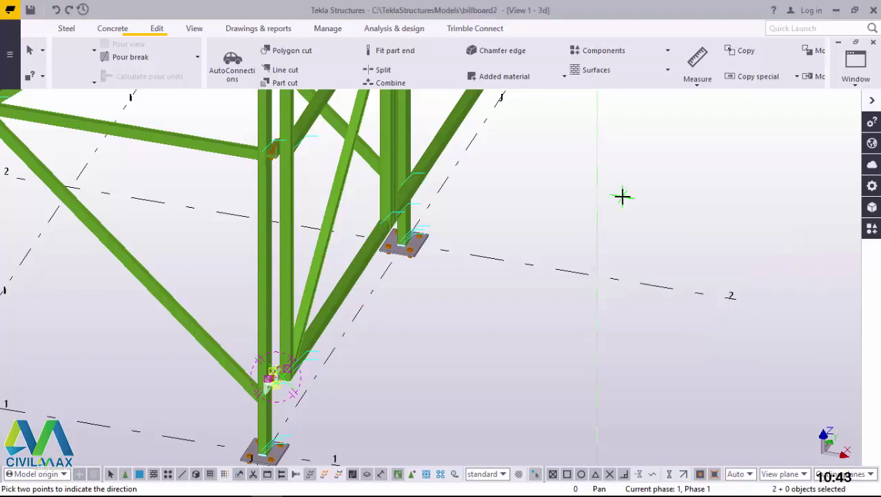
Examine the copied angles between the two columns from several sides, and follow the column up to its next joint.
scroll(274, 145, up, 10)
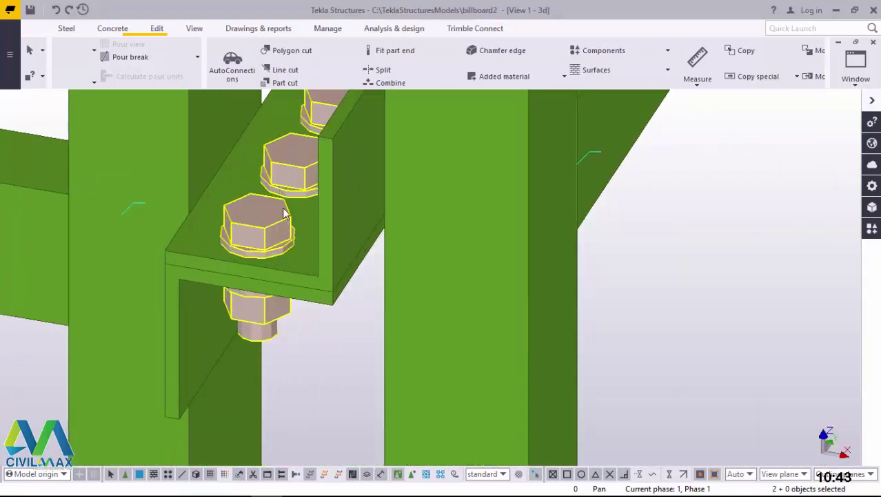
ctrl+middle_drag(328, 246, 282, 158)
scroll(455, 279, down, 1)
scroll(424, 299, down, 6)
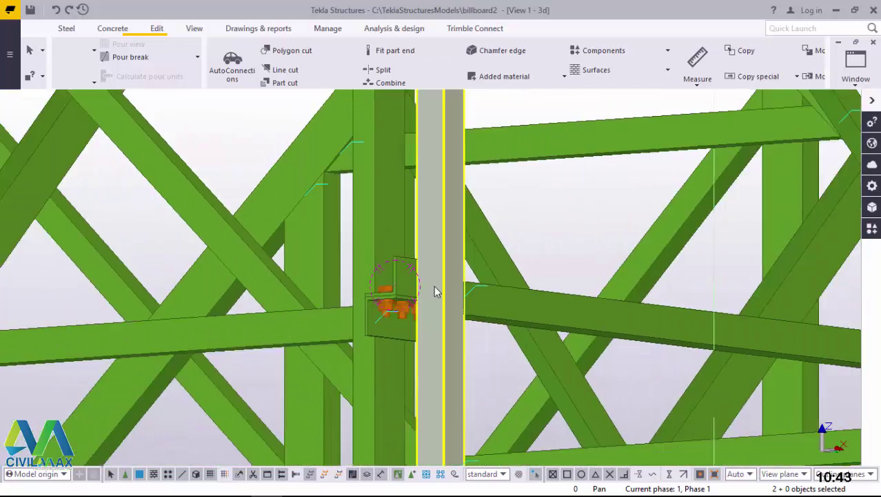
ctrl+middle_drag(430, 284, 468, 327)
scroll(474, 380, down, 10)
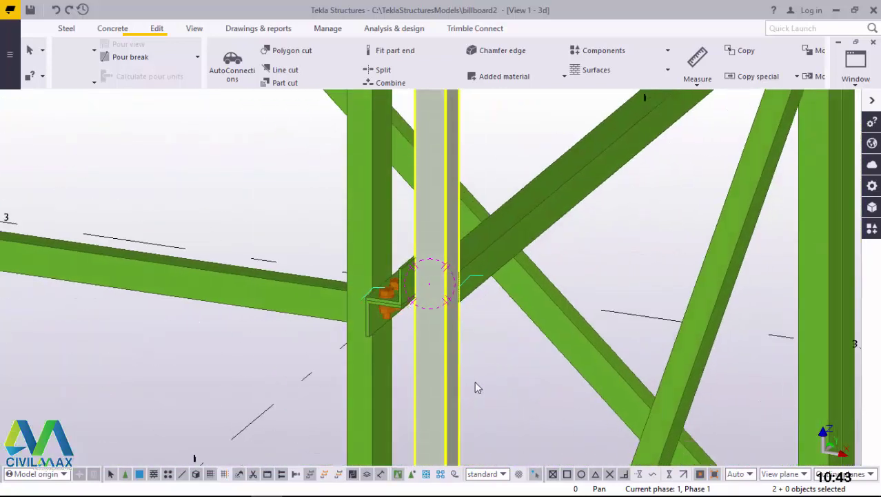
scroll(469, 389, down, 2)
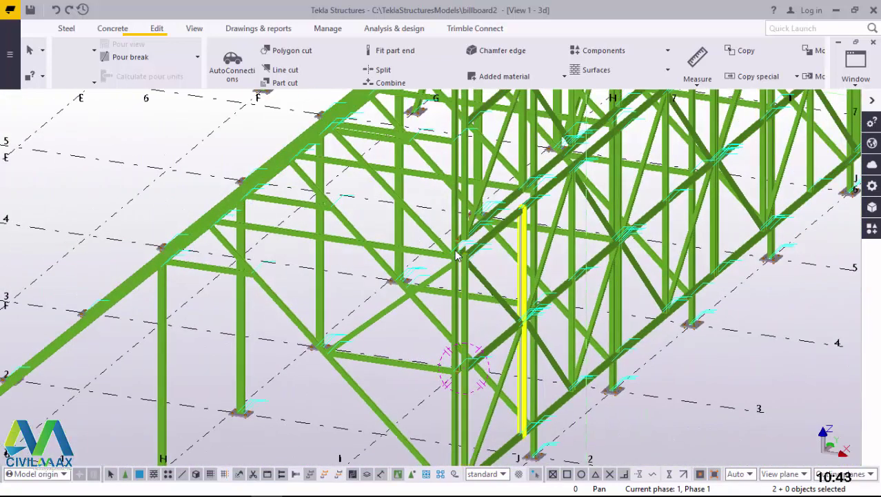
scroll(431, 351, up, 8)
scroll(428, 348, down, 9)
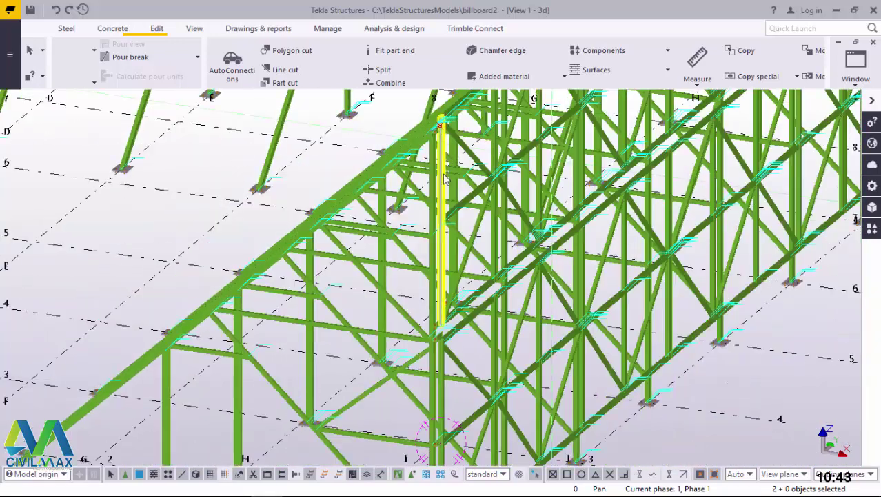
Check the length of the upper inner column and view the bolted angle joint at its lower end.
scroll(447, 213, up, 4)
click(438, 209)
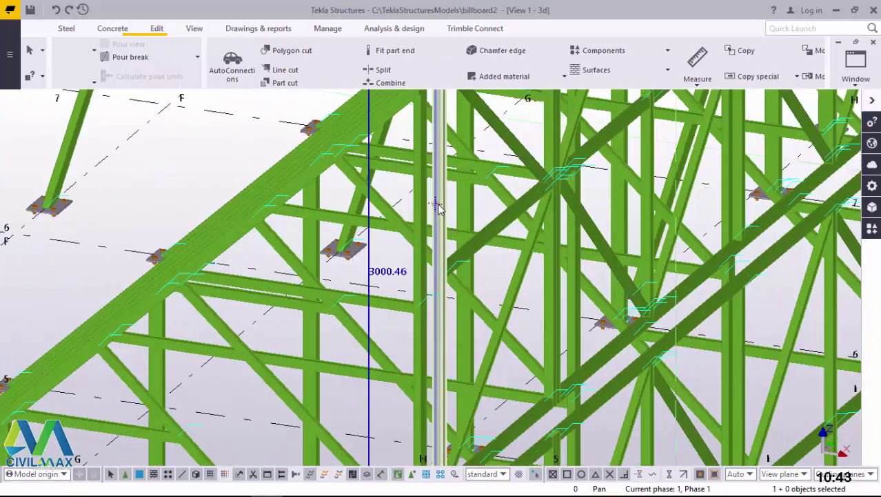
scroll(387, 279, down, 5)
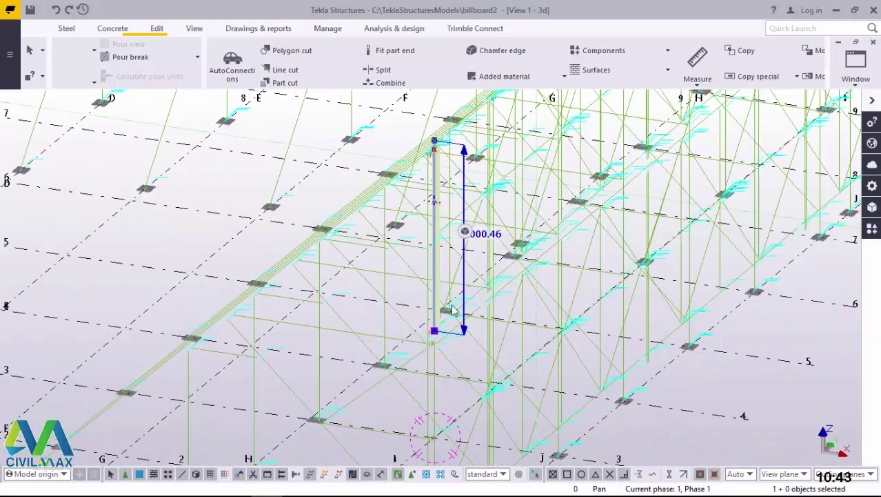
scroll(426, 288, up, 6)
scroll(426, 288, up, 8)
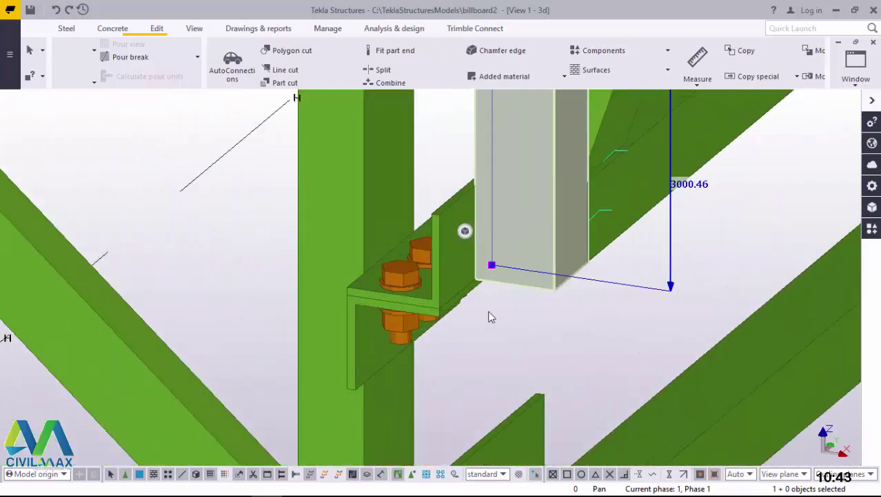
Copy the pair of angles at the upper inner column's lower end linearly by 1500 mm in Z, then end the command.
click(450, 264)
click(373, 333)
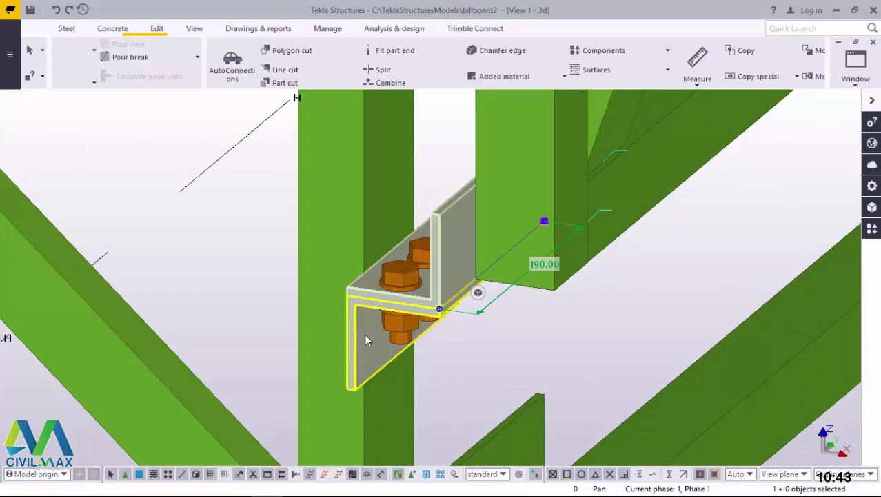
right_click(573, 335)
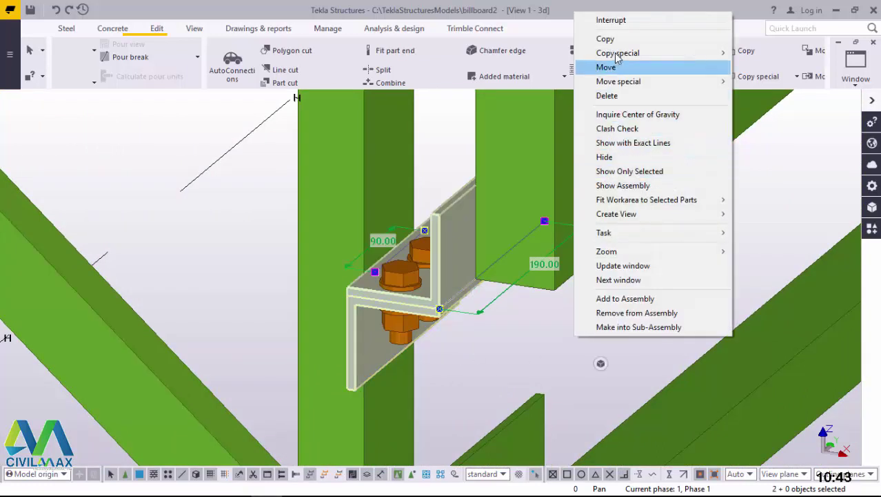
mouse_move(644, 53)
click(763, 53)
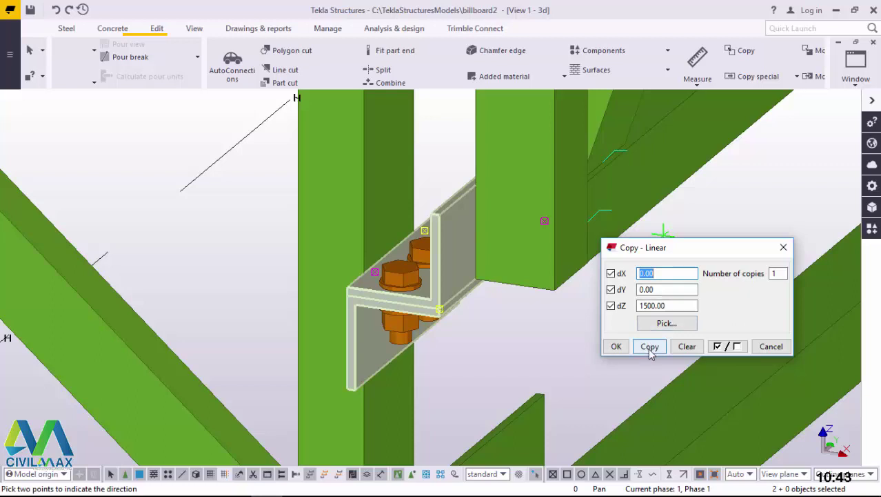
click(616, 346)
right_click(591, 318)
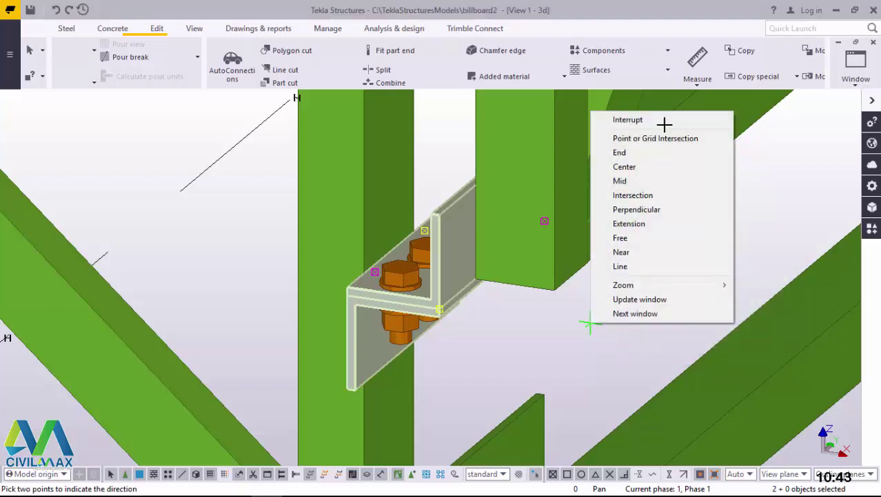
click(626, 120)
Examine the copied angles at mid-height of the upper inner column and their place in the whole frame.
scroll(442, 343, down, 10)
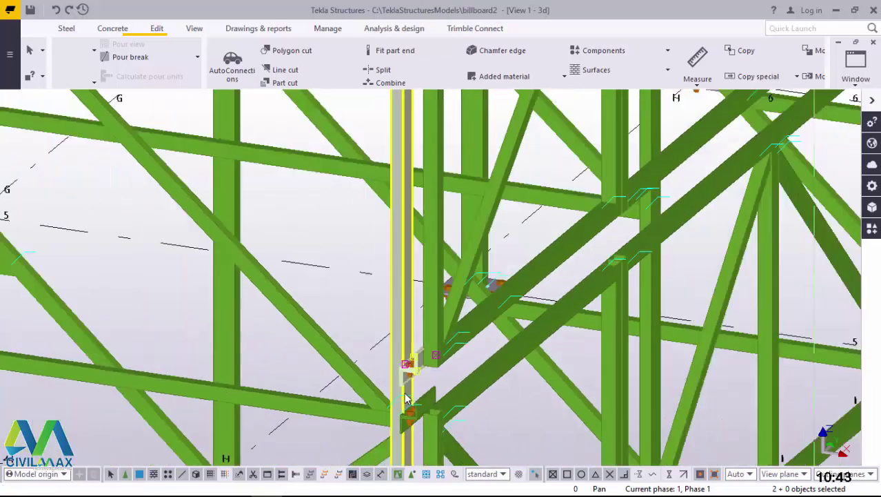
scroll(412, 220, up, 10)
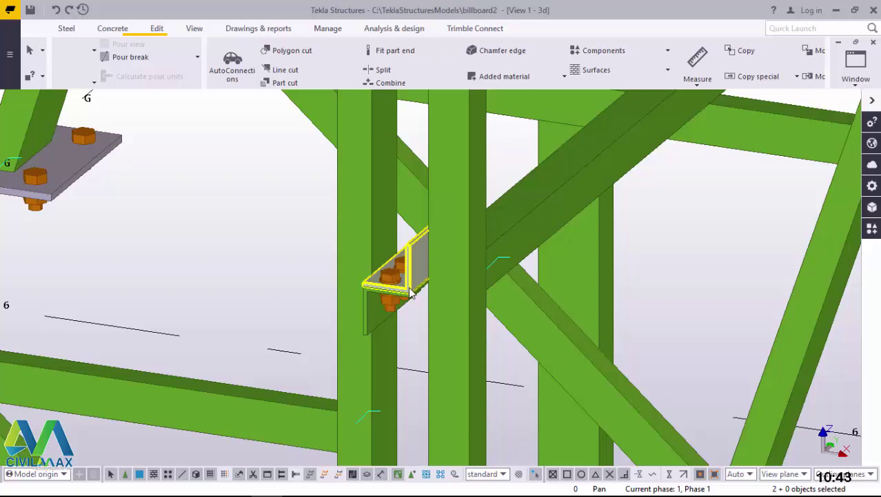
ctrl+middle_drag(410, 293, 502, 269)
scroll(444, 278, down, 10)
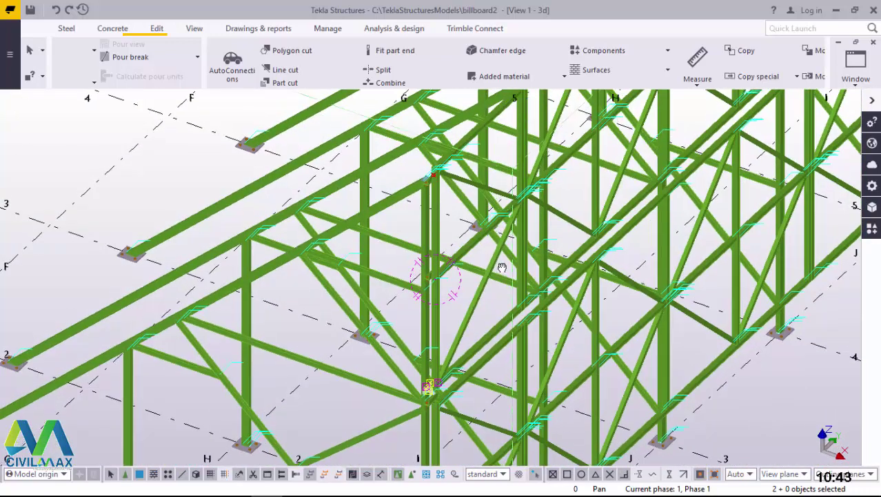
scroll(380, 263, down, 4)
mouse_move(402, 243)
middle_down()
mouse_move(380, 262)
mouse_move(397, 243)
middle_up()
scroll(396, 242, down, 3)
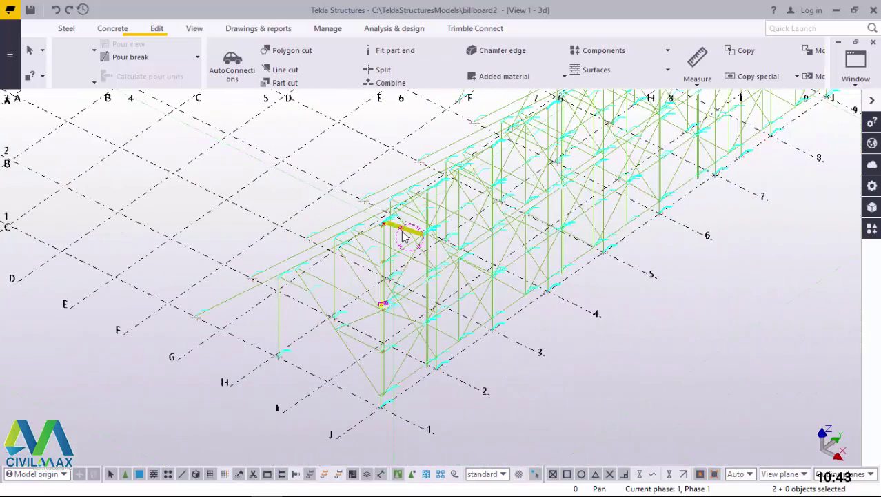
Examine the column ends and bracing joints near the base plate at grid J-2 and the levels above it.
scroll(387, 373, up, 5)
scroll(388, 391, up, 2)
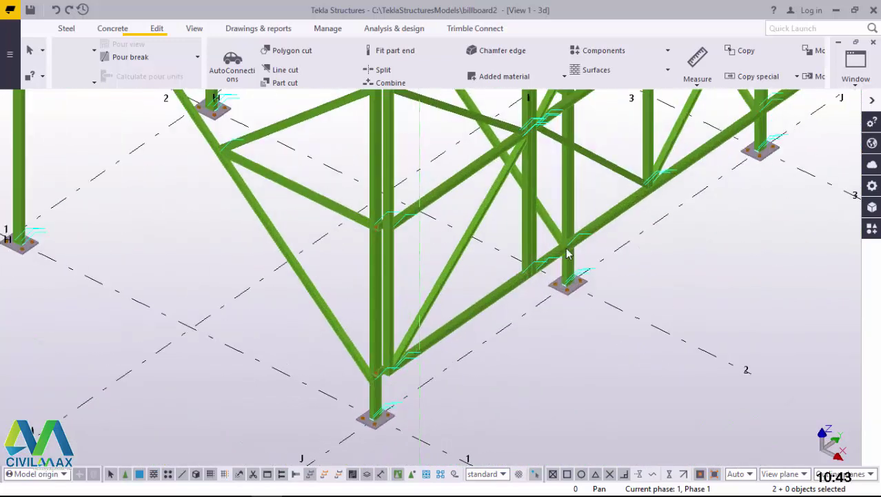
scroll(576, 245, up, 6)
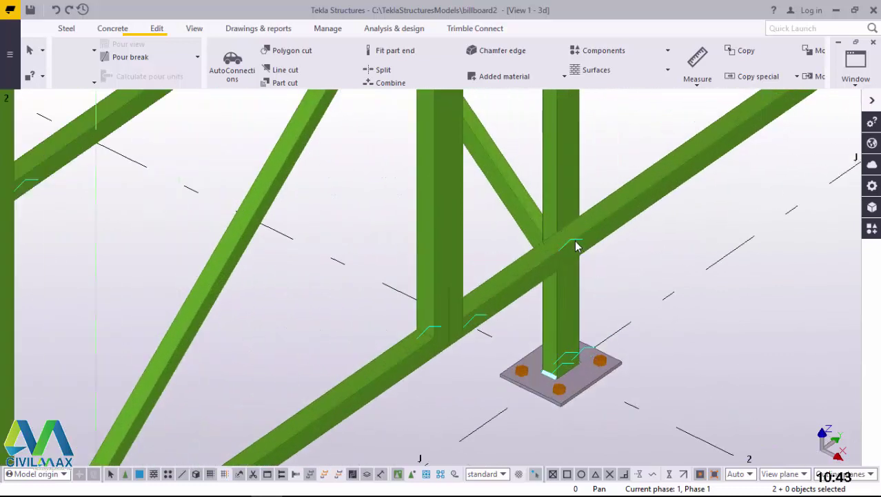
ctrl+middle_drag(576, 245, 550, 243)
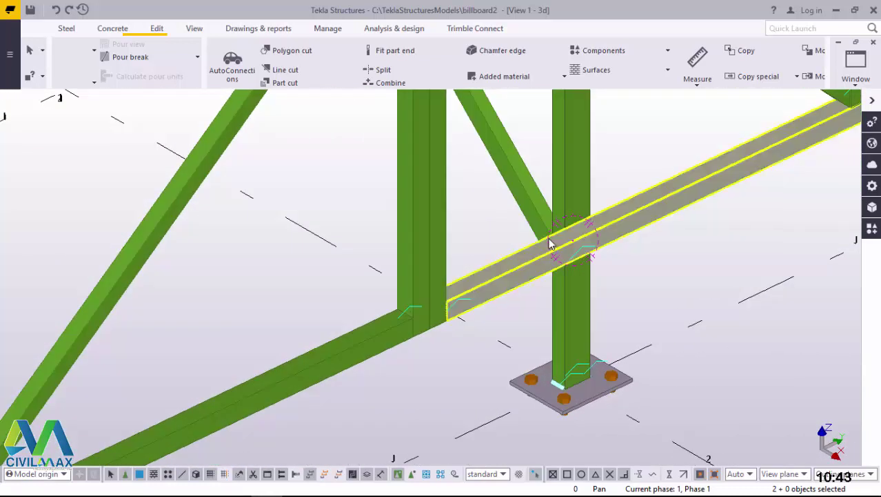
scroll(550, 243, down, 8)
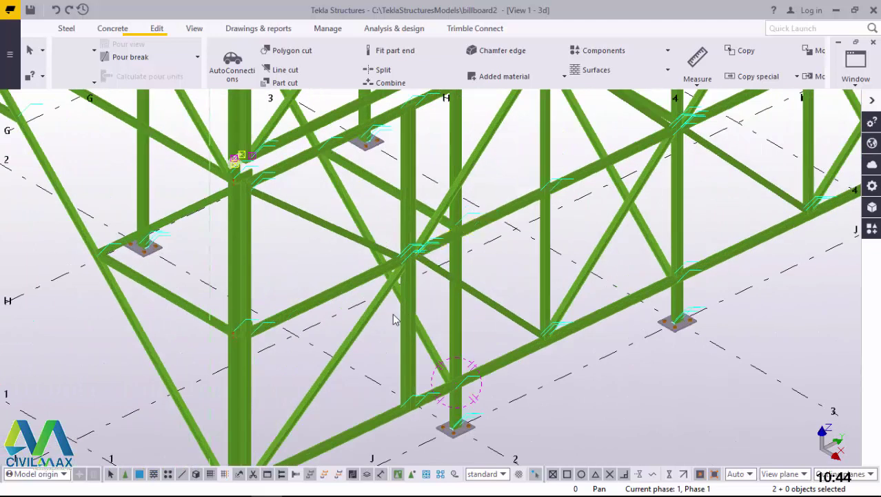
scroll(394, 318, down, 3)
scroll(360, 219, up, 5)
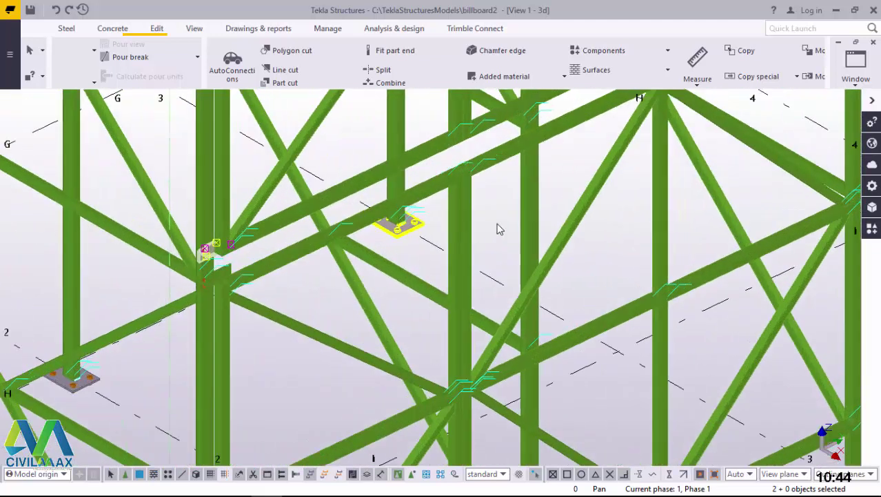
Select the truss panel assemblies along grid line J one after another to see where each one starts and ends.
click(563, 154)
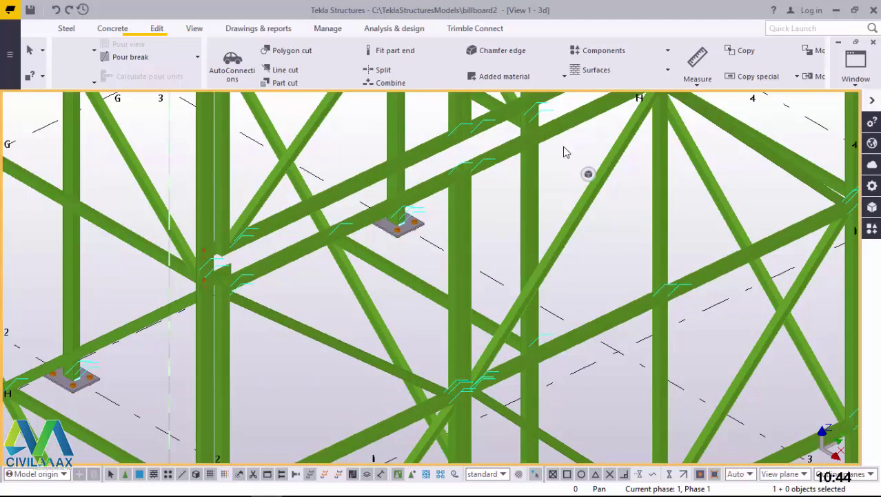
alt+click(572, 128)
scroll(407, 249, down, 6)
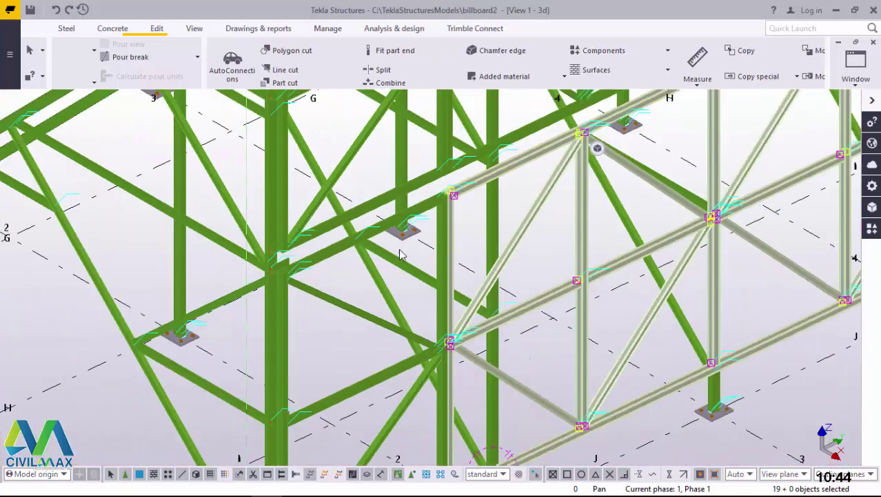
scroll(660, 146, up, 5)
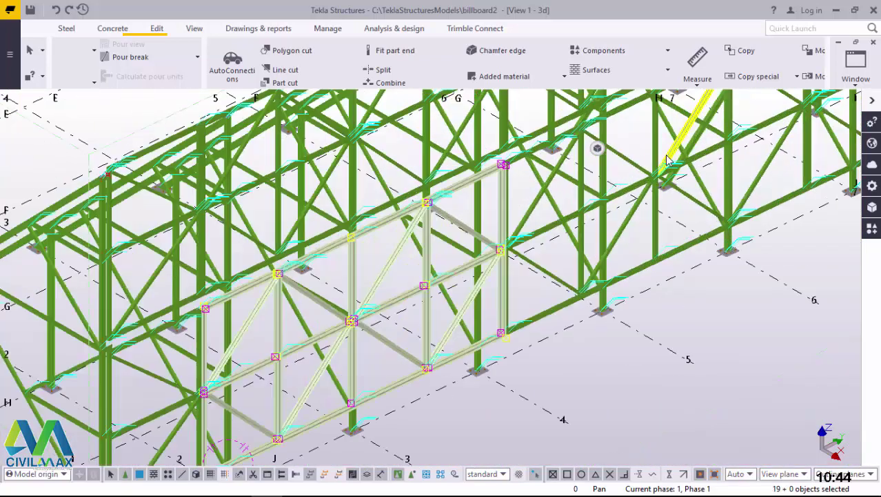
key(Escape)
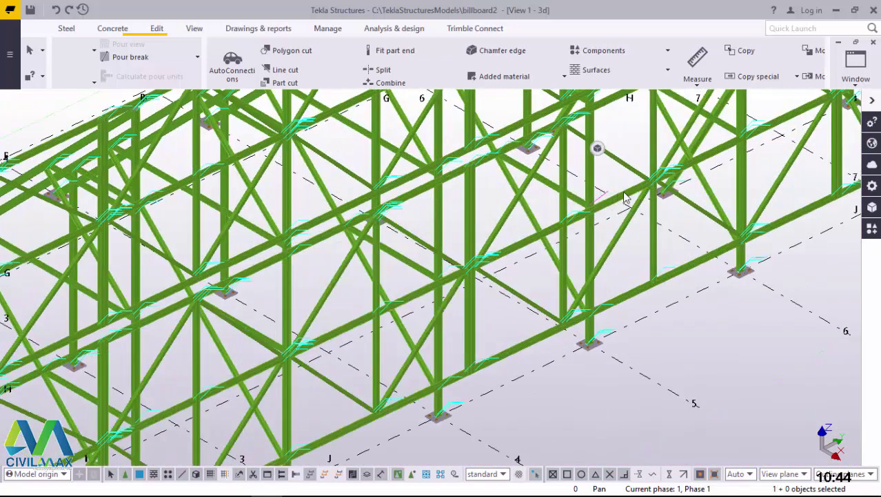
alt+click(633, 194)
scroll(524, 276, down, 5)
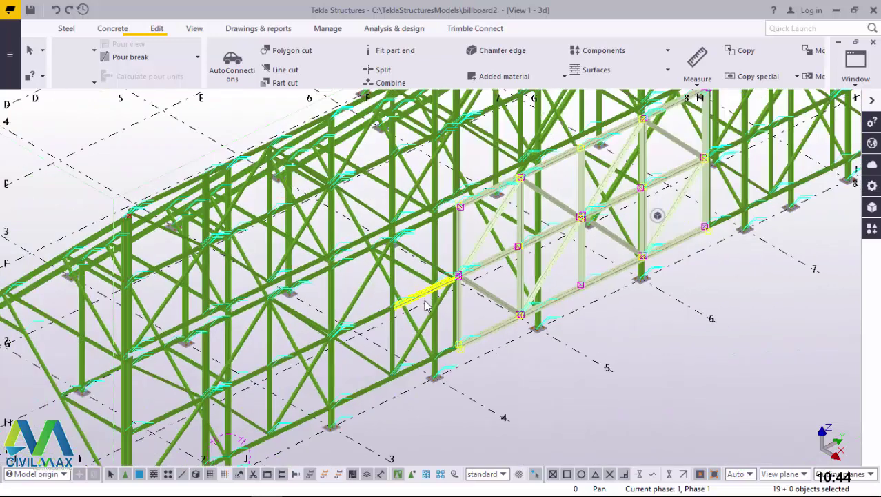
scroll(685, 216, up, 5)
scroll(685, 216, down, 8)
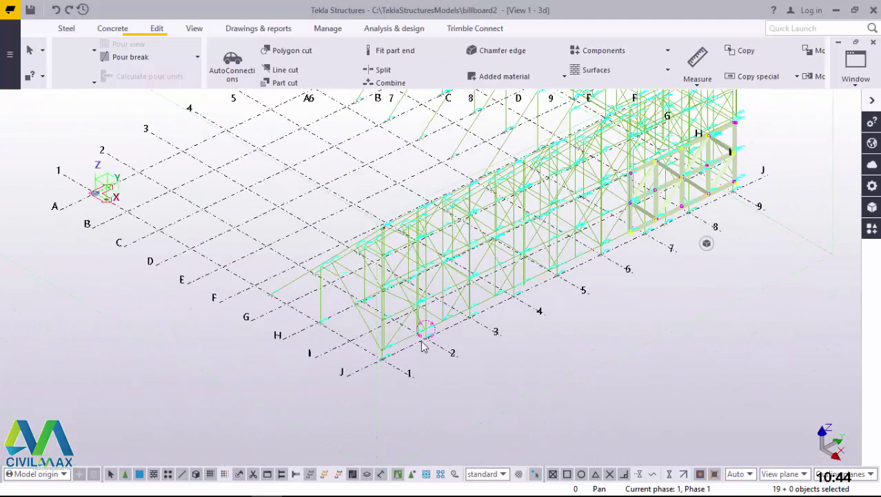
Select the pair of connection angles at the lower end of the upper inner column above grid J-1.
scroll(421, 345, up, 10)
scroll(367, 227, up, 4)
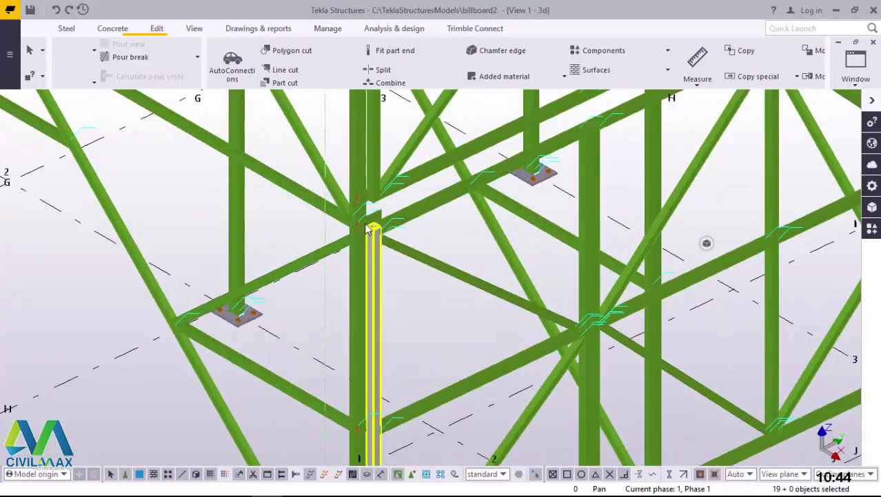
scroll(338, 268, down, 2)
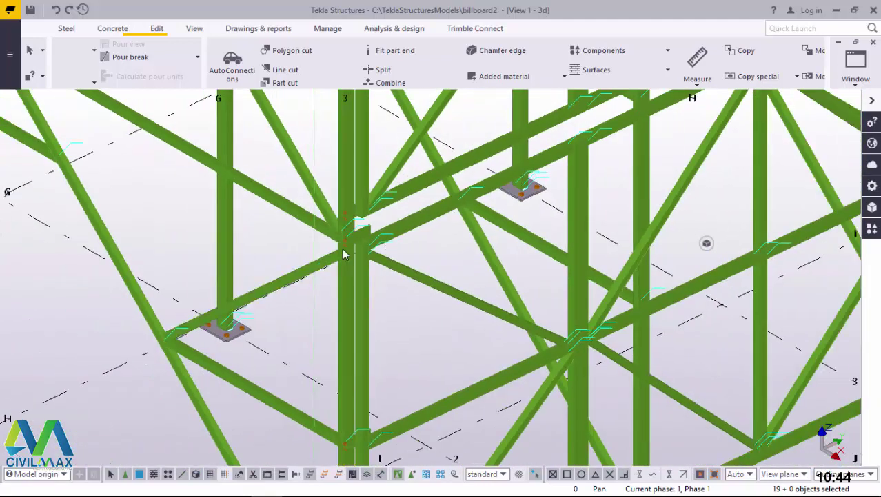
scroll(347, 251, up, 8)
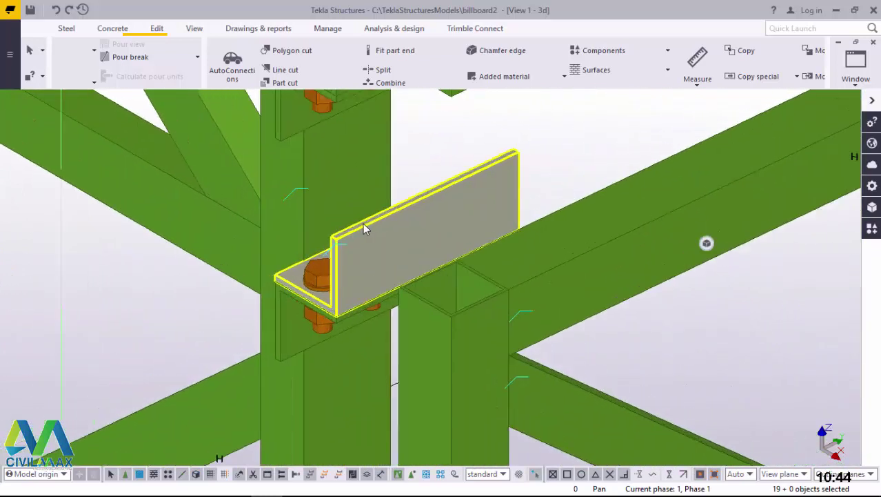
click(452, 221)
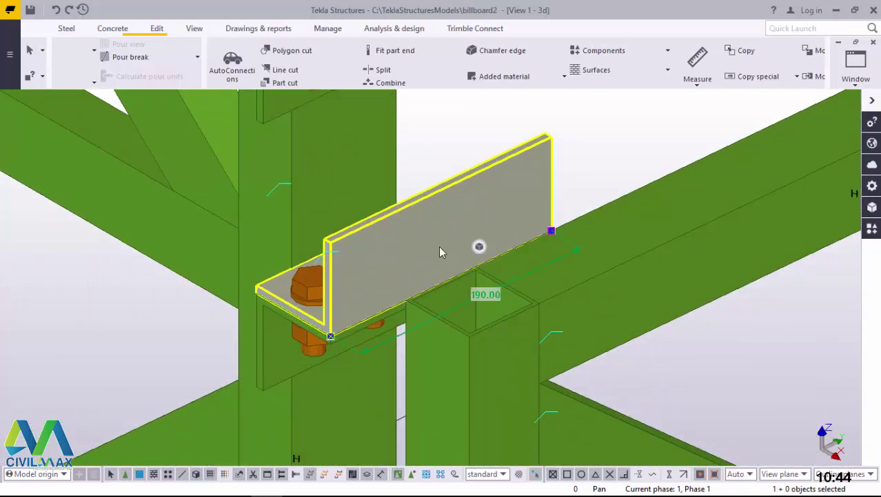
ctrl+click(273, 355)
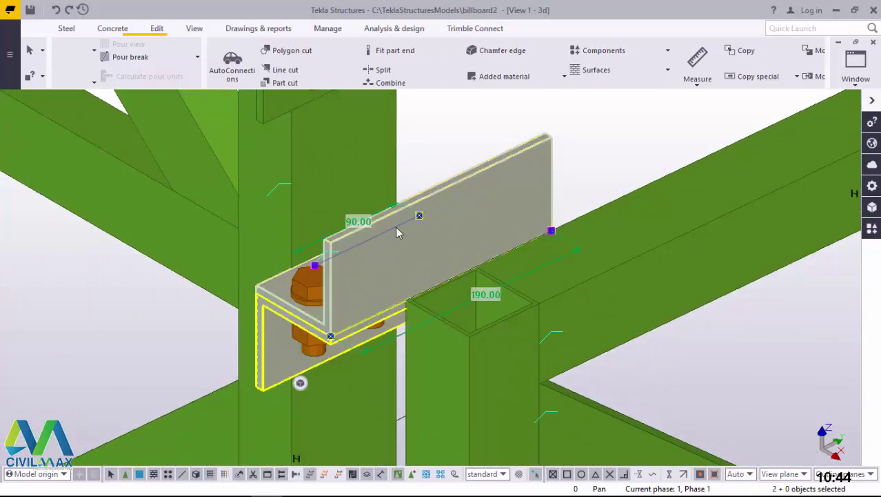
Add the angle pairs at the two levels below on the same grid J-1 column to the selection.
scroll(395, 221, down, 1)
scroll(395, 222, down, 10)
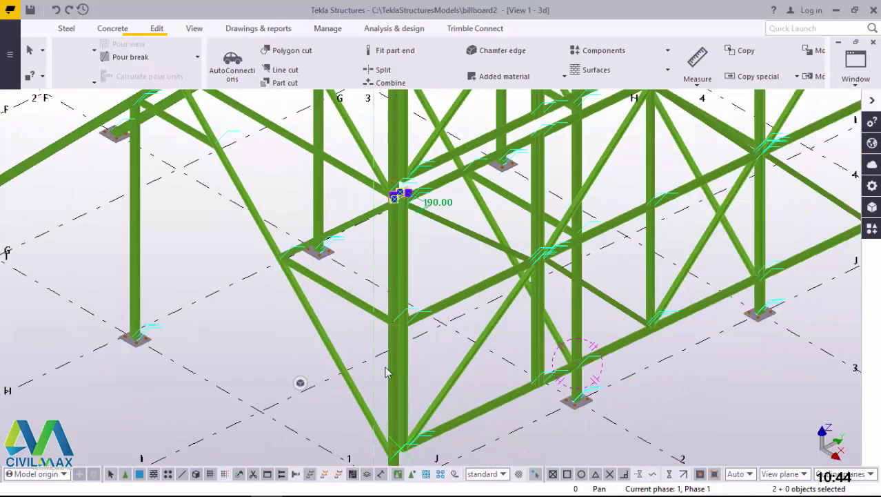
scroll(395, 323, up, 10)
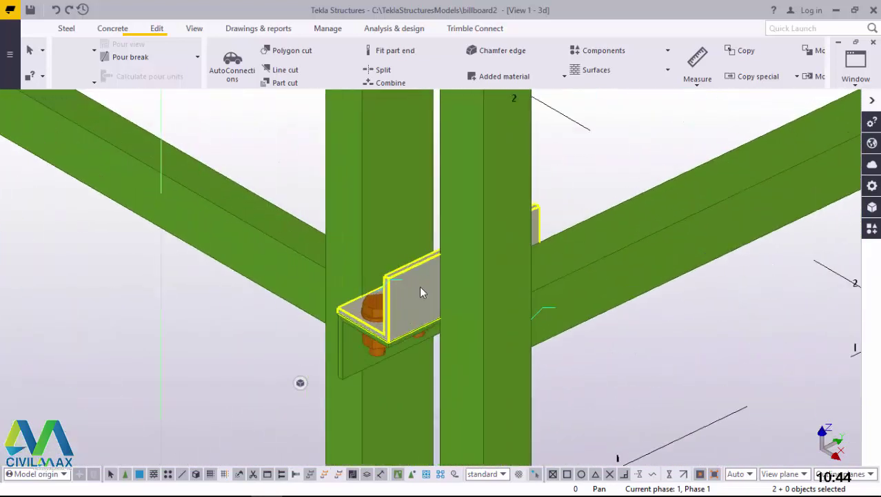
ctrl+click(346, 364)
scroll(373, 214, down, 5)
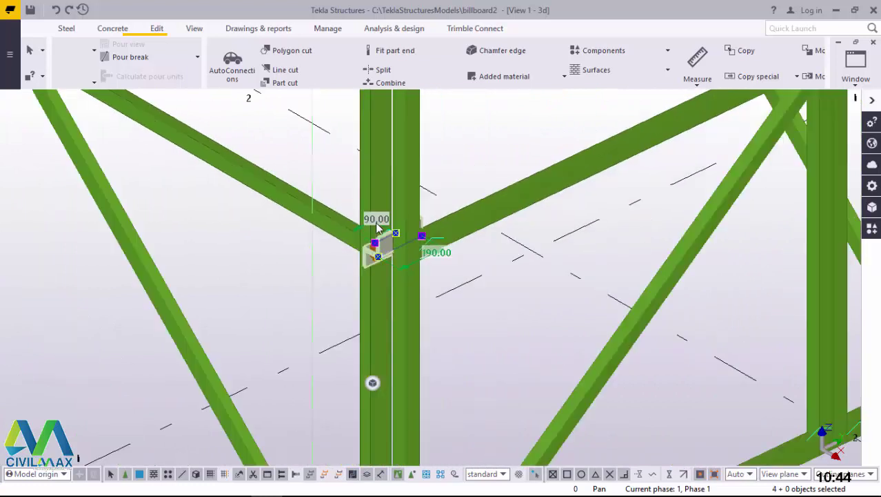
scroll(378, 229, down, 5)
scroll(366, 319, up, 8)
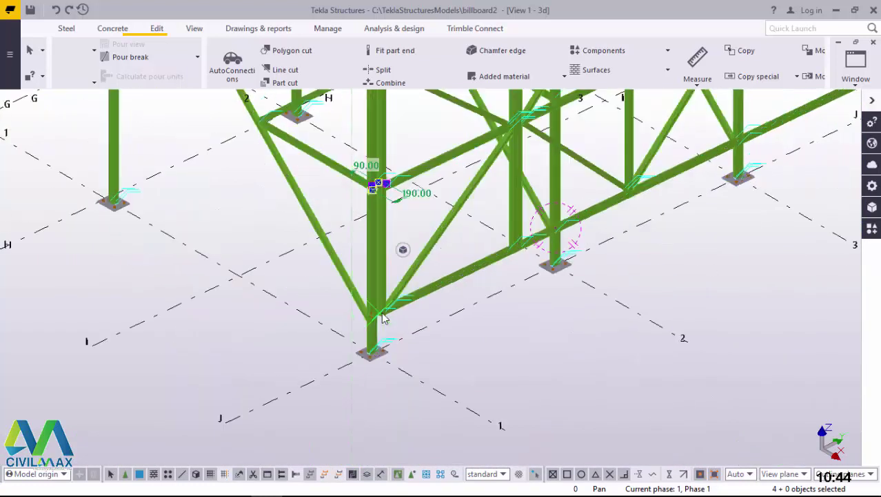
scroll(368, 319, up, 6)
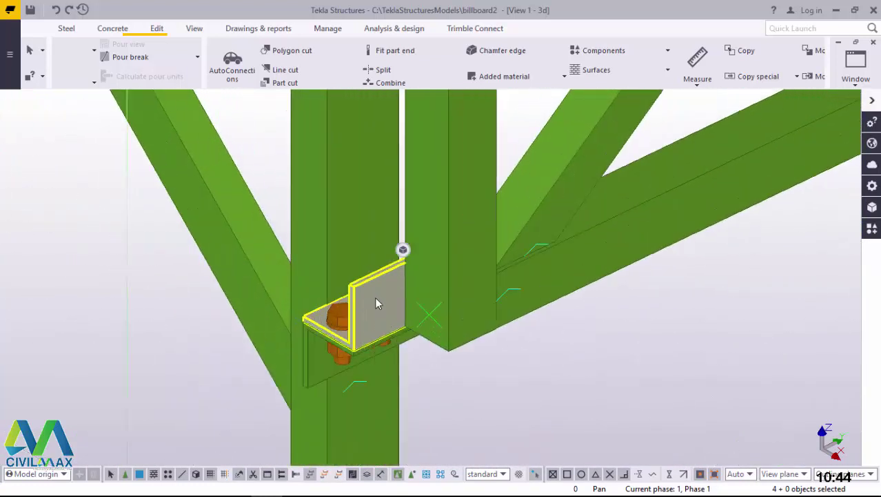
ctrl+click(346, 356)
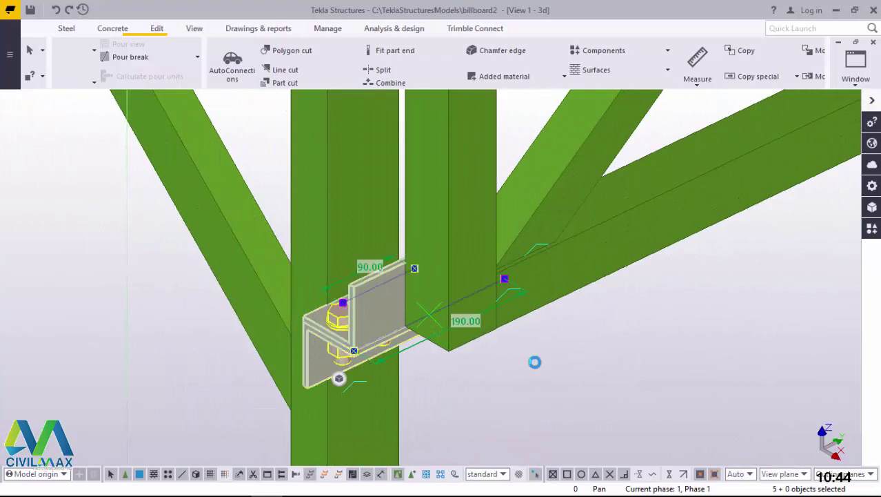
Copy the six selected angles 2500 mm along grid J, from the J-1 base plate's edge midpoint to the matching point at J-2.
right_click(600, 357)
click(637, 57)
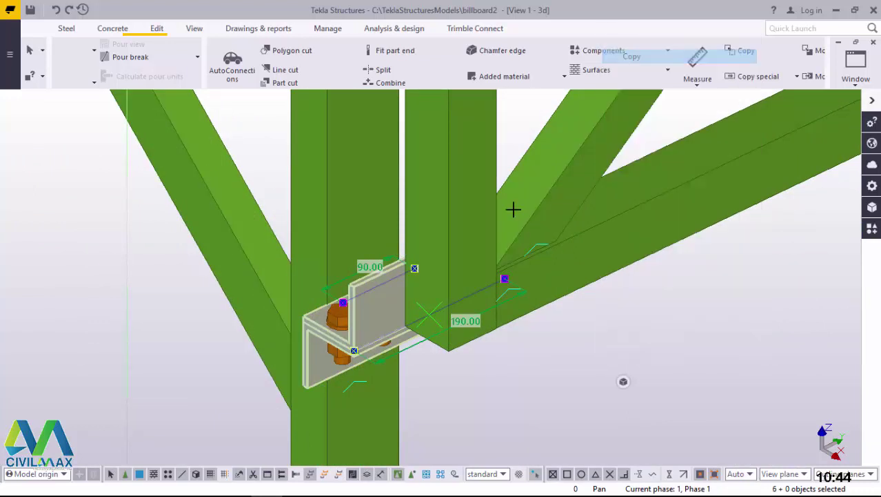
scroll(427, 251, down, 8)
scroll(428, 338, up, 5)
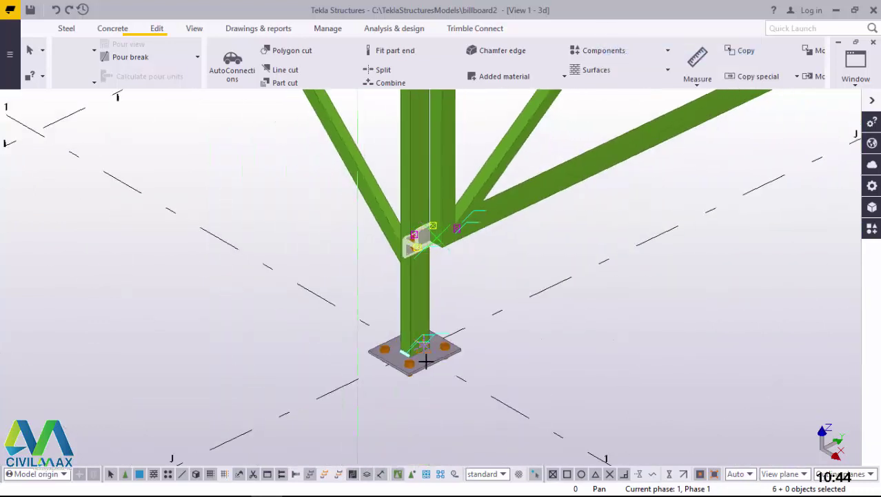
scroll(446, 355, up, 5)
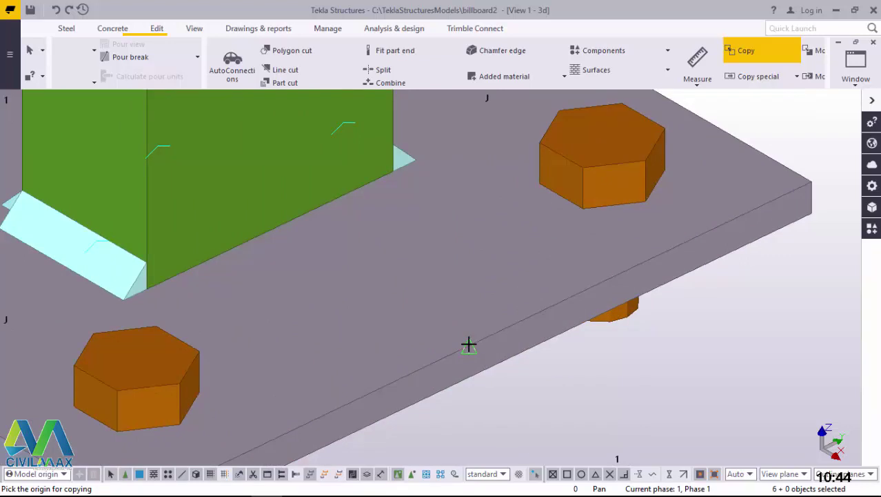
scroll(283, 381, down, 10)
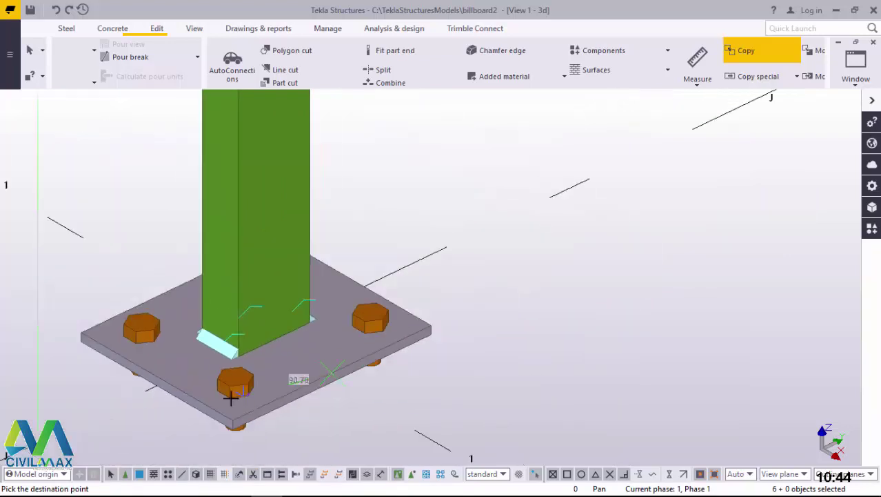
scroll(231, 399, down, 6)
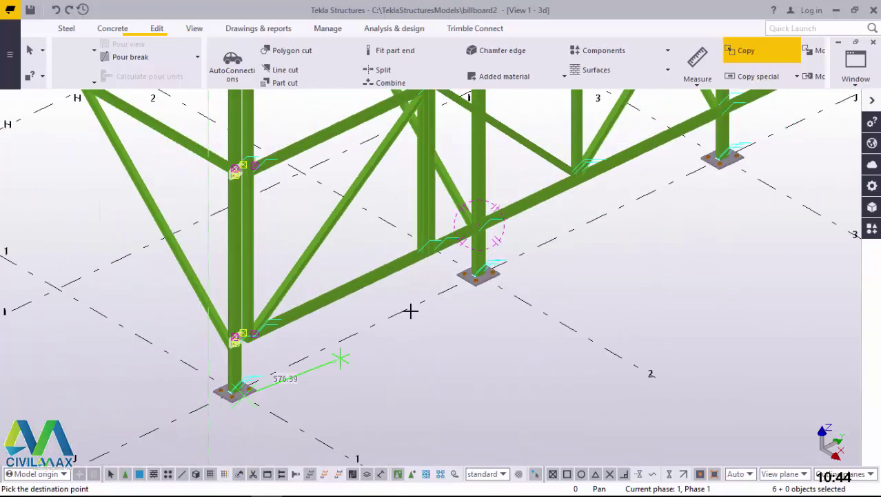
scroll(491, 285, up, 10)
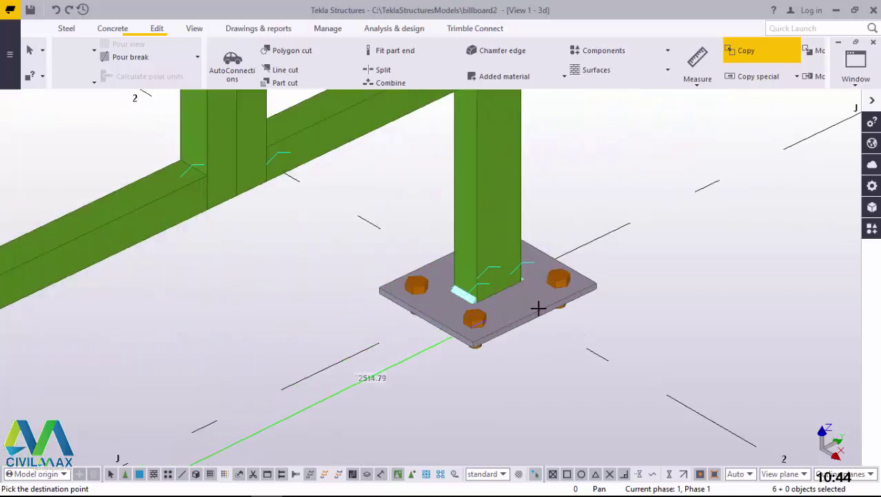
scroll(535, 321, up, 4)
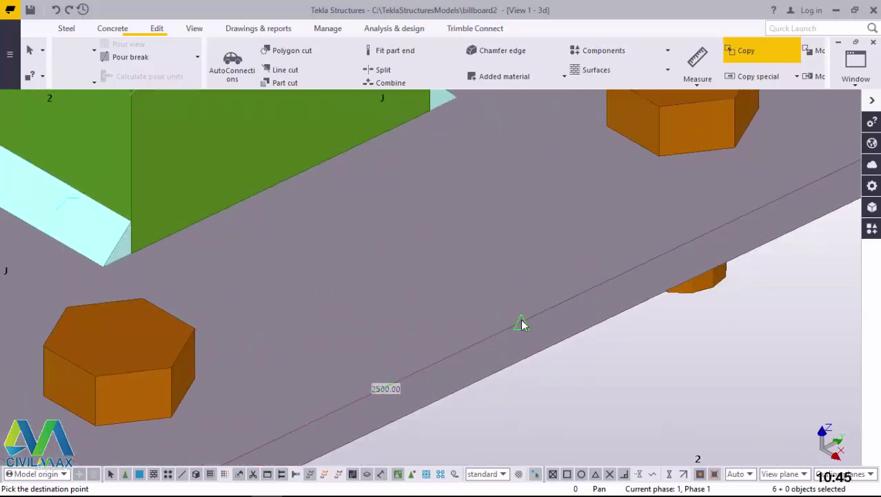
scroll(424, 368, down, 8)
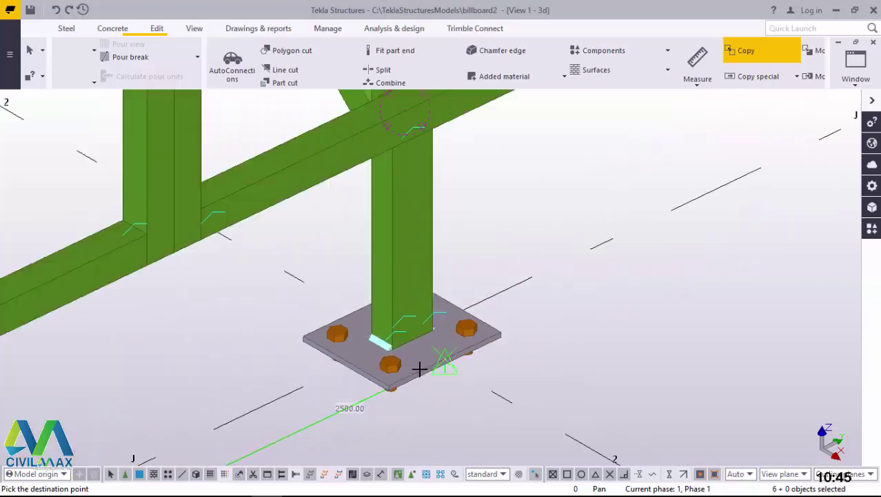
Examine the copied angle pairs at all three levels of the grid J-2 column, then end the copy command.
scroll(433, 290, up, 6)
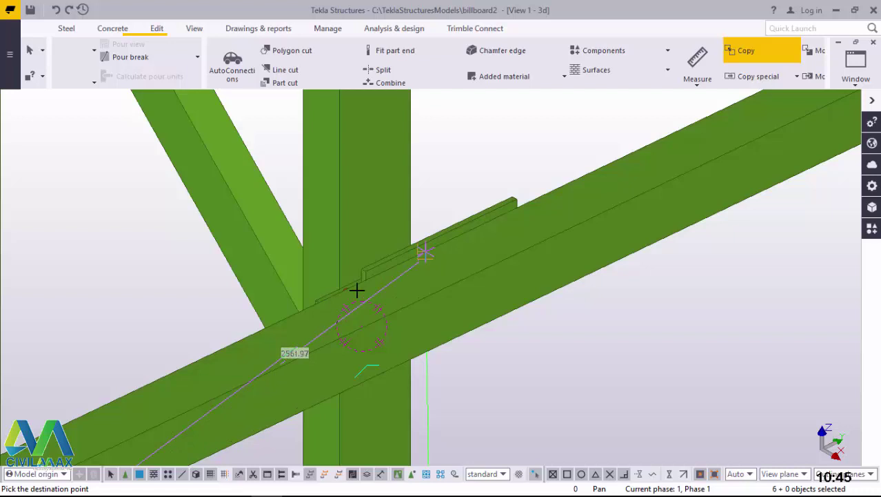
scroll(356, 290, up, 8)
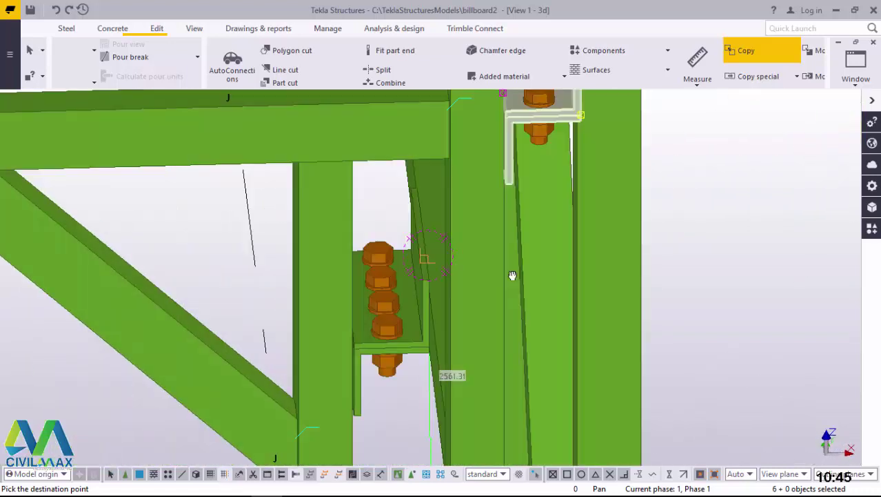
mouse_move(513, 275)
ctrl+middle_down()
mouse_move(527, 253)
mouse_move(569, 230)
mouse_move(507, 221)
mouse_move(392, 258)
mouse_move(356, 305)
mouse_move(356, 329)
mouse_move(402, 349)
ctrl+middle_up()
scroll(380, 367, down, 4)
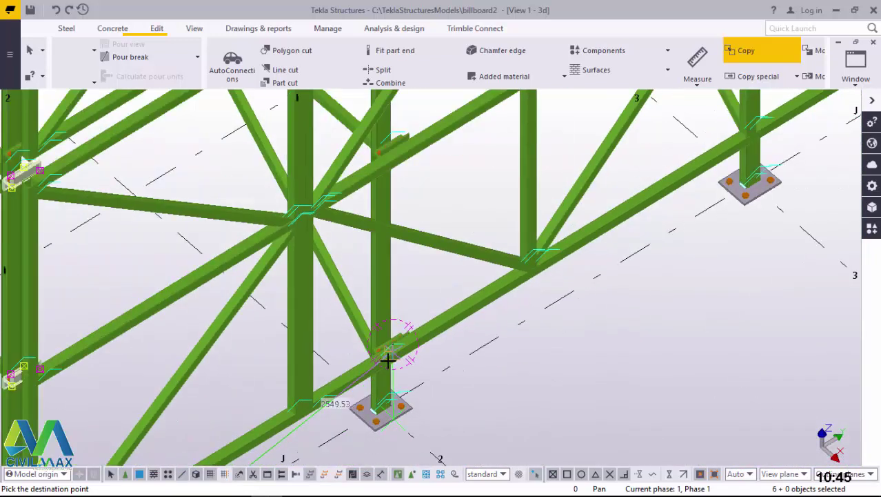
scroll(390, 144, up, 6)
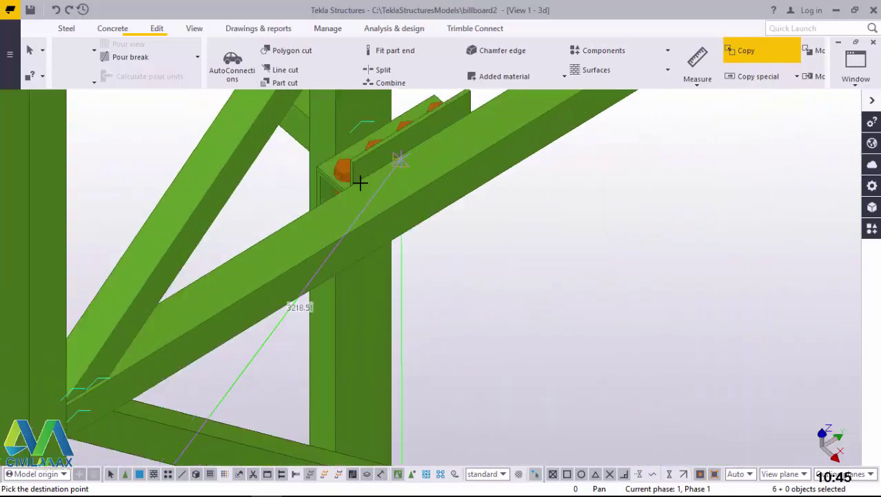
ctrl+middle_drag(437, 166, 389, 165)
scroll(335, 311, down, 5)
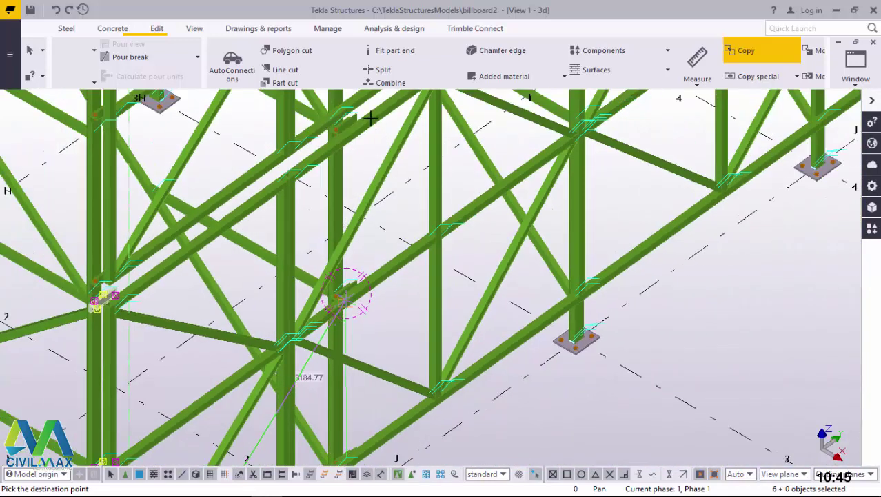
scroll(351, 157, up, 5)
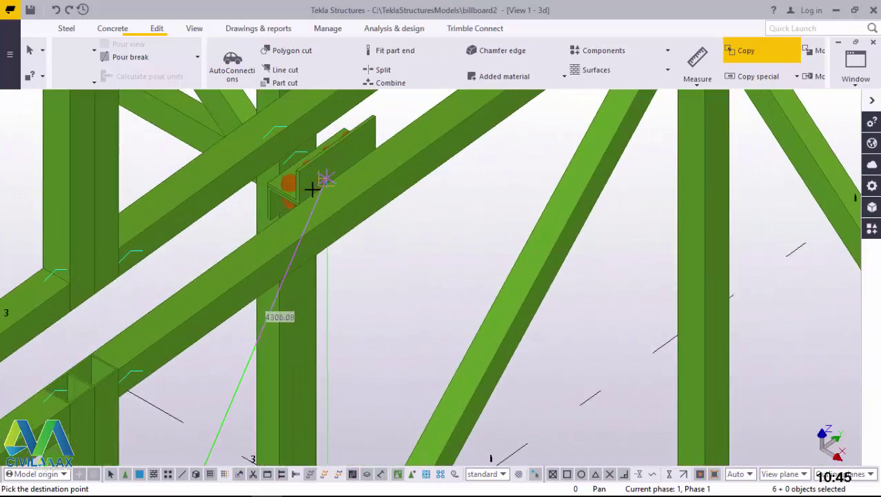
ctrl+middle_drag(324, 190, 306, 170)
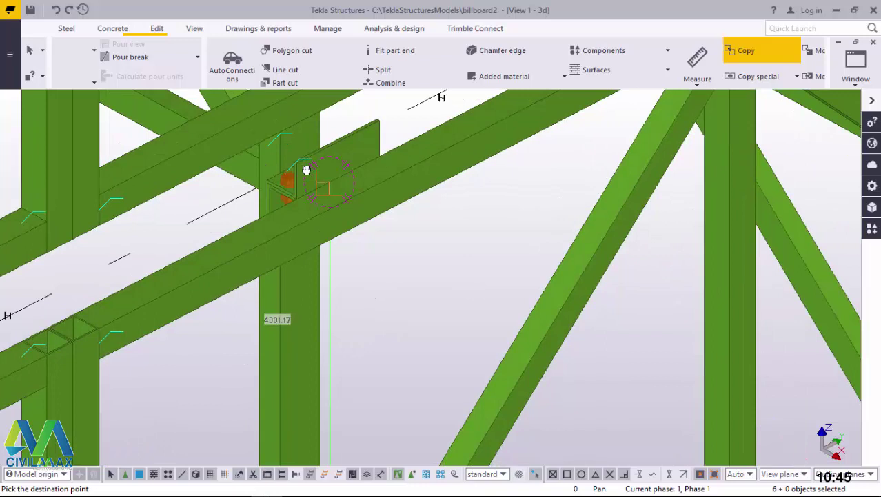
right_click(454, 220)
click(464, 227)
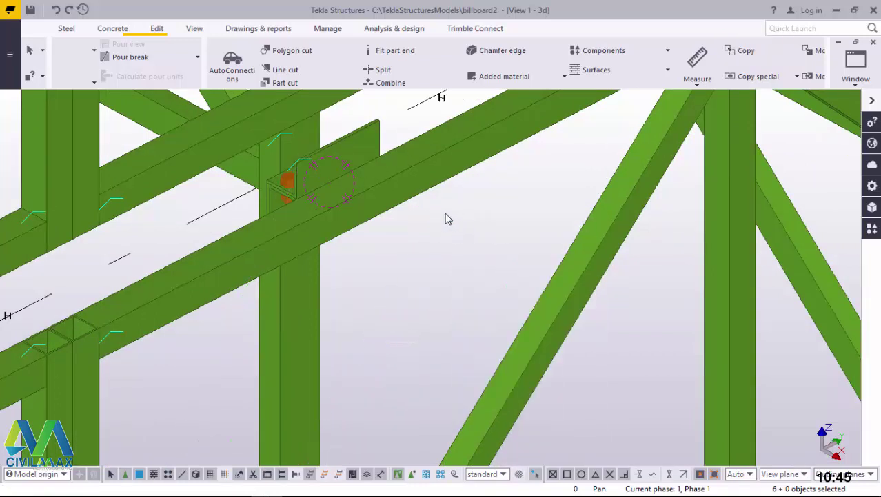
Move the upper-level pair of connection angles on the J-2 column down, from the upright leg's top edge to the beam's top edge.
scroll(324, 193, up, 4)
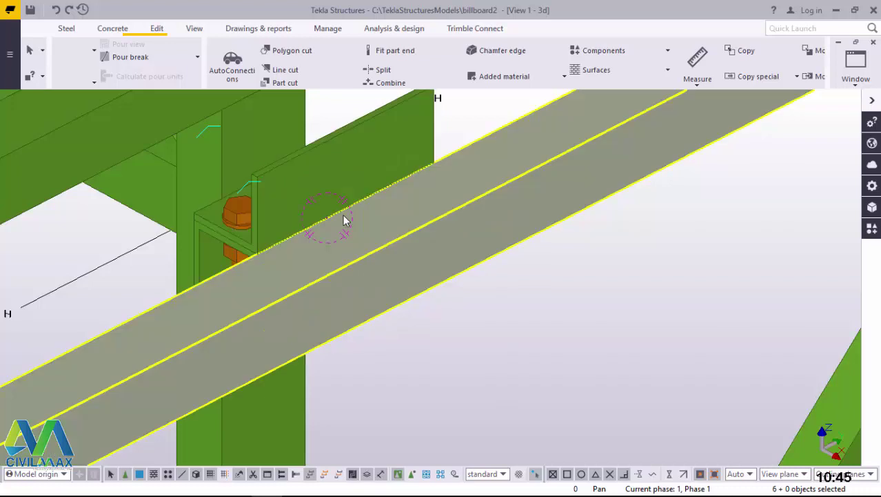
ctrl+middle_drag(342, 216, 442, 203)
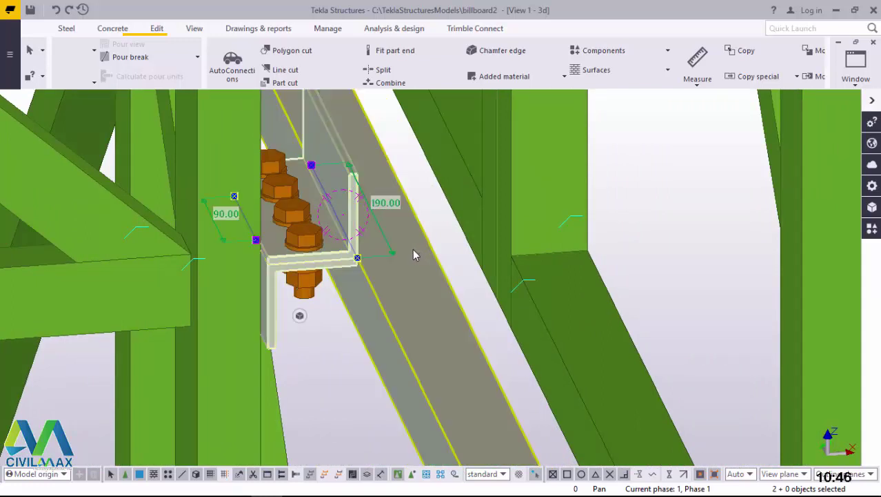
ctrl+middle_drag(412, 249, 317, 258)
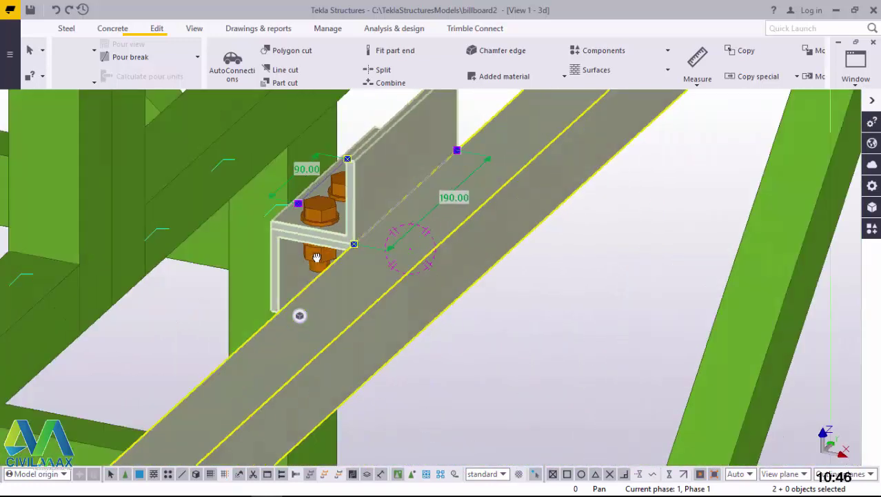
scroll(410, 114, up, 5)
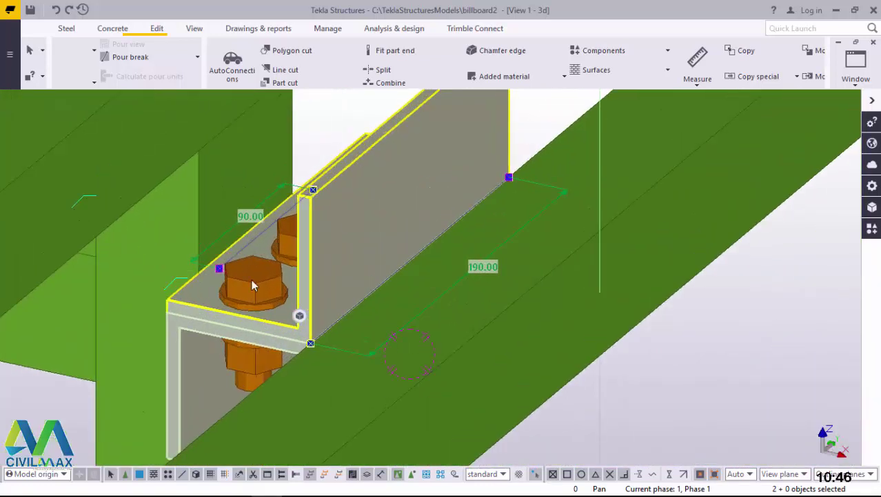
scroll(320, 248, down, 3)
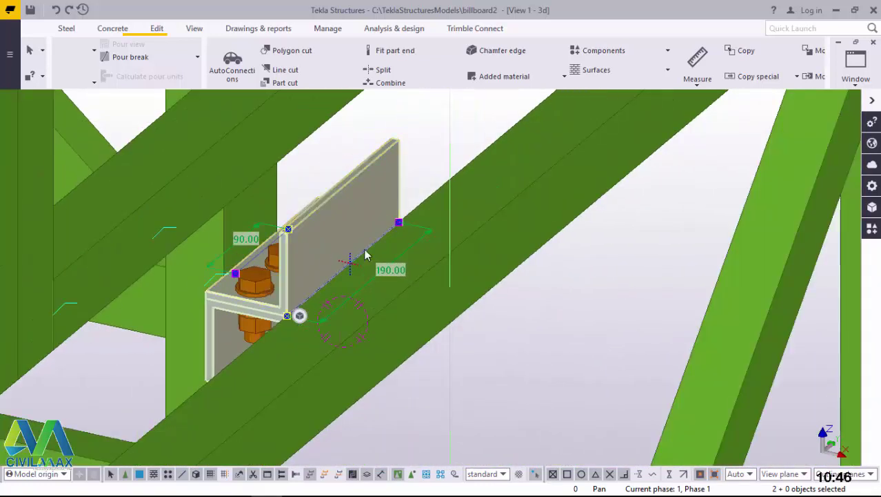
right_click(416, 123)
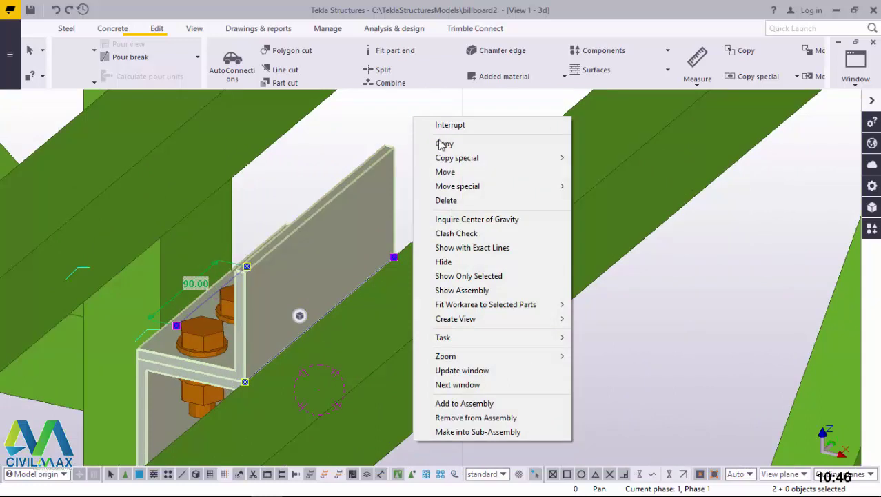
click(445, 172)
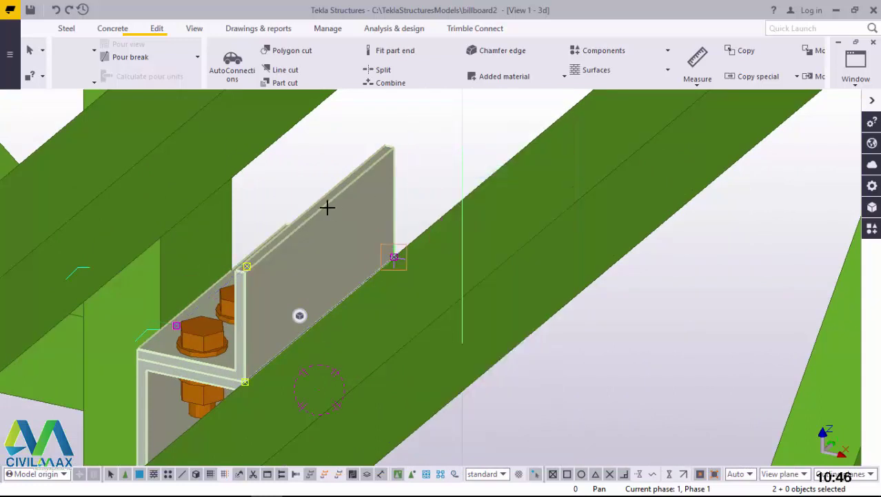
scroll(327, 207, up, 3)
scroll(327, 207, up, 2)
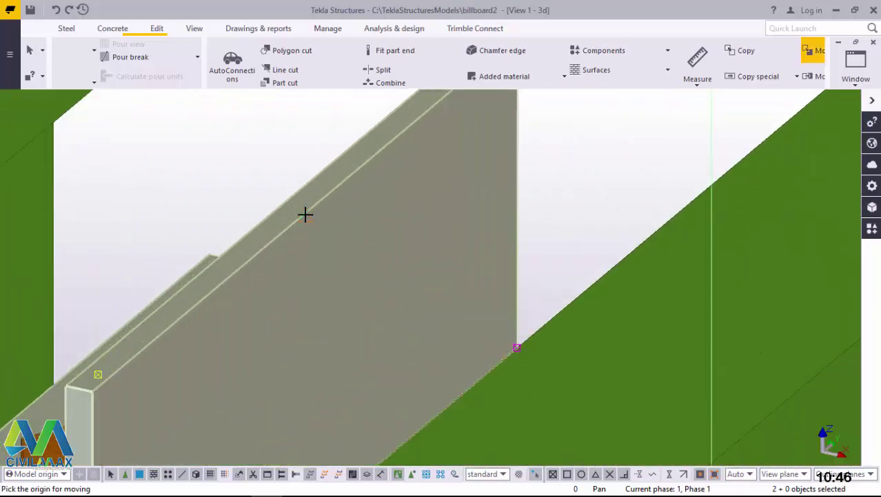
click(304, 214)
scroll(304, 214, down, 5)
scroll(302, 315, down, 1)
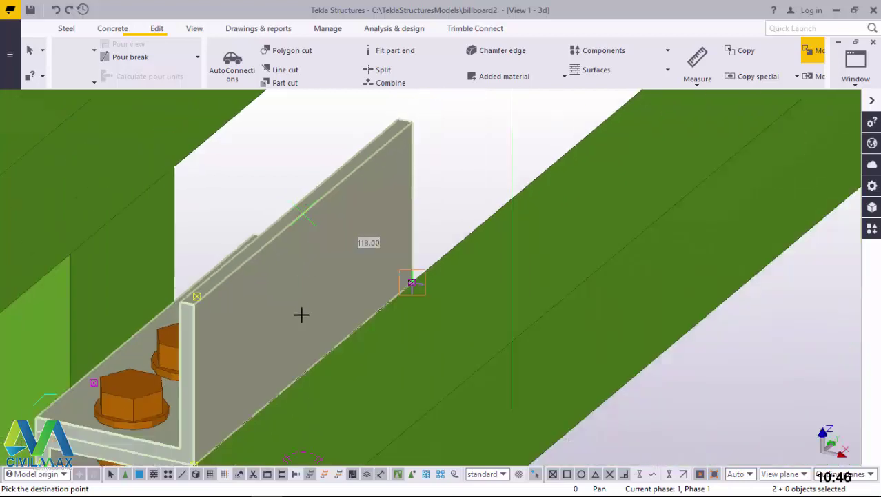
click(304, 374)
scroll(327, 237, down, 5)
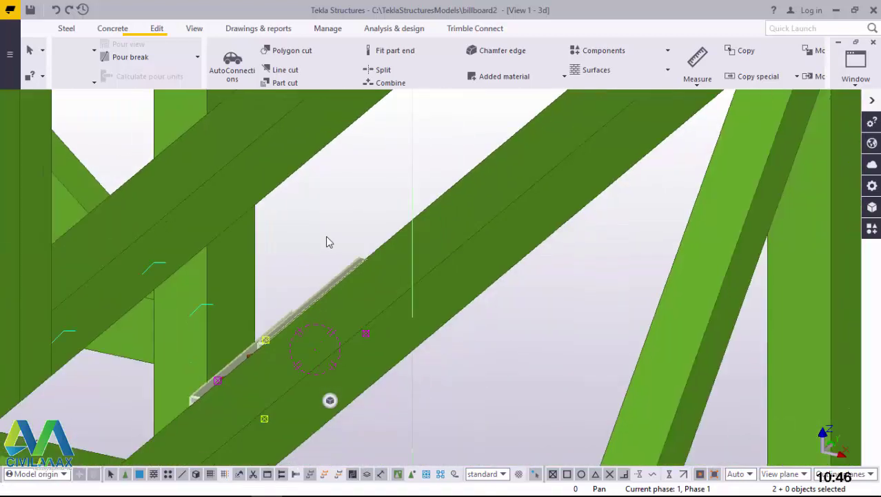
click(477, 334)
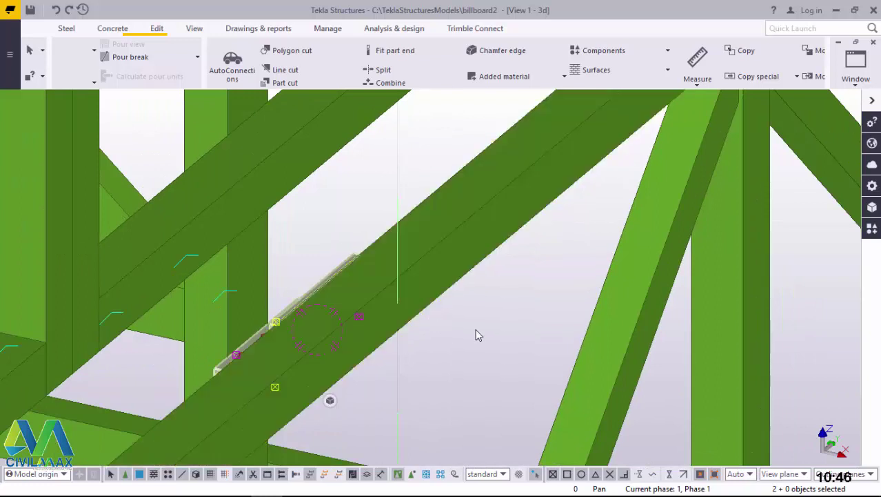
click(193, 29)
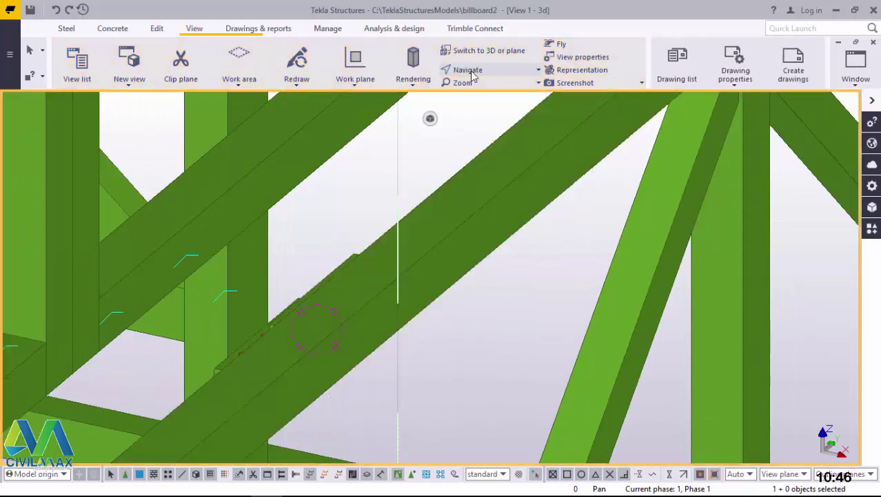
click(476, 69)
click(483, 93)
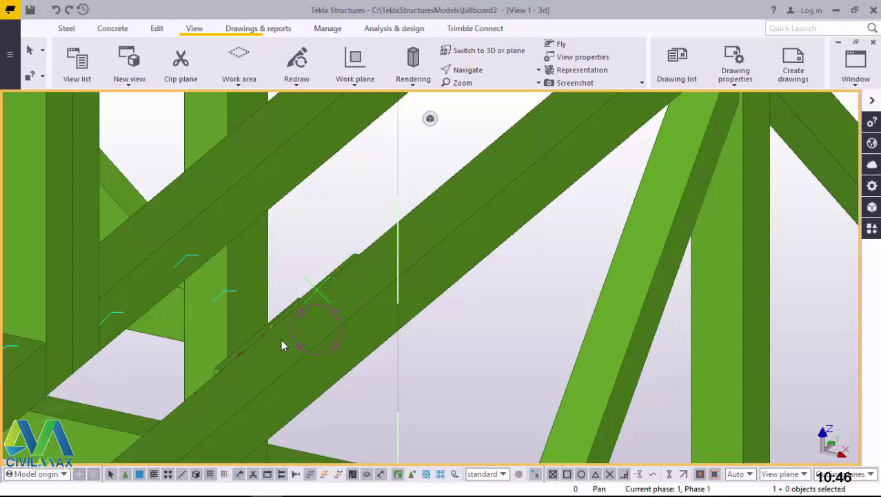
ctrl+middle_drag(281, 339, 239, 346)
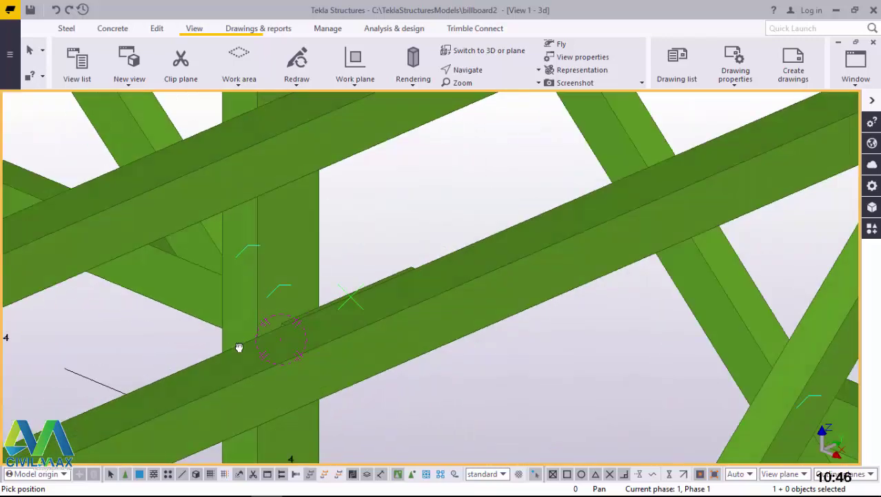
scroll(289, 228, down, 6)
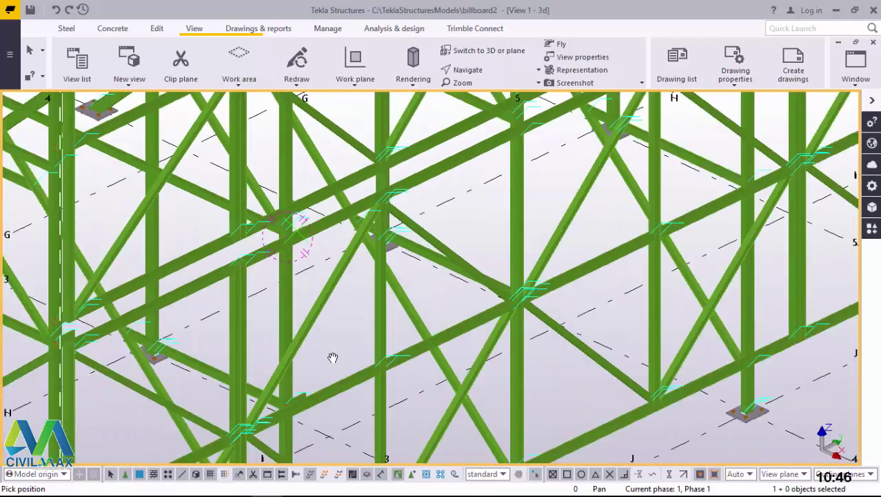
scroll(290, 418, up, 8)
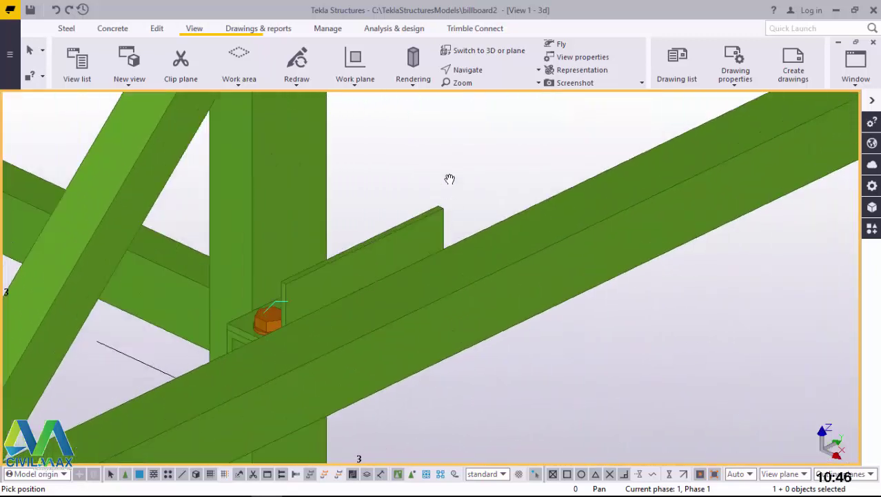
right_click(451, 151)
click(482, 157)
Move the middle-level pair of connection angles on the J-2 column down, from the midpoint of the upright leg's top edge to the beam.
click(238, 329)
scroll(237, 328, up, 3)
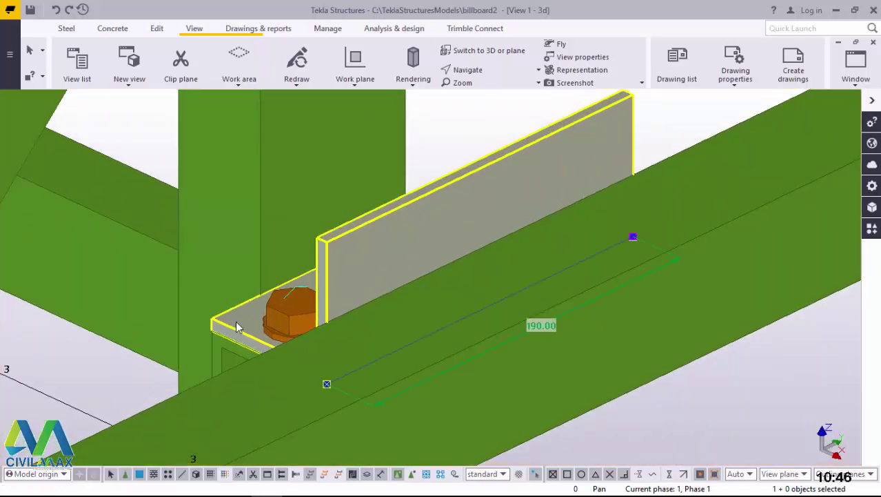
right_click(451, 115)
click(483, 167)
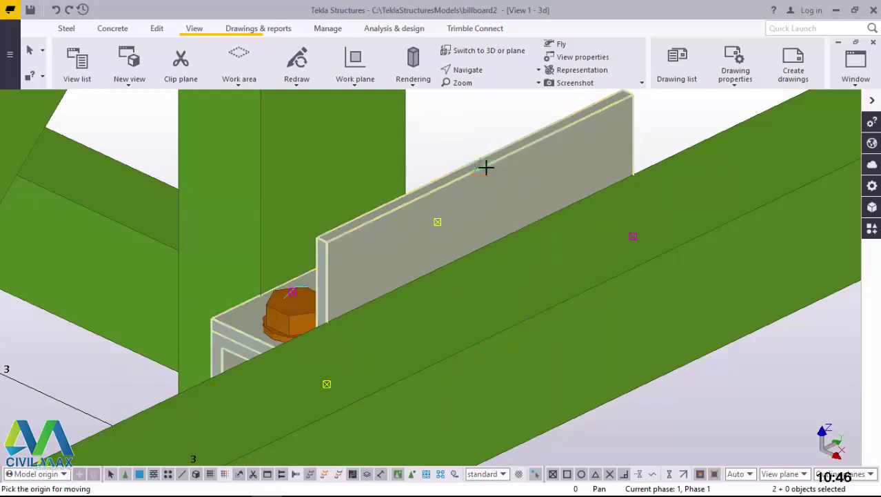
scroll(485, 166, up, 3)
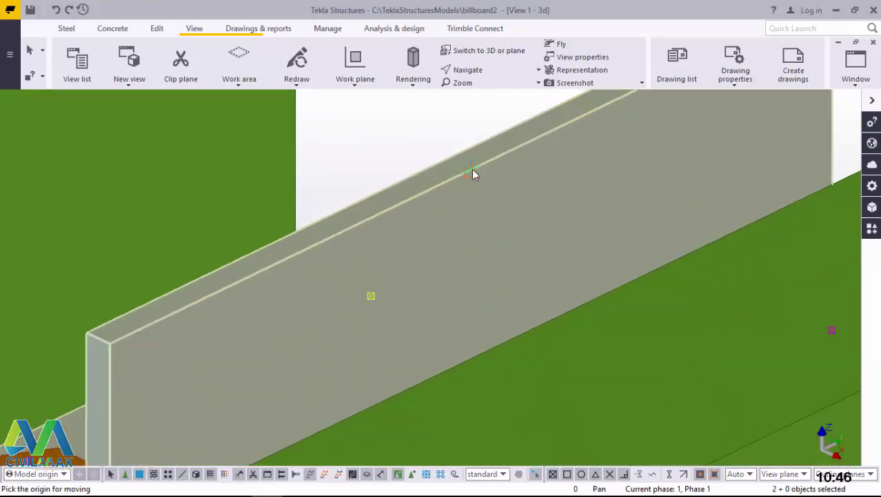
click(472, 169)
scroll(472, 169, down, 2)
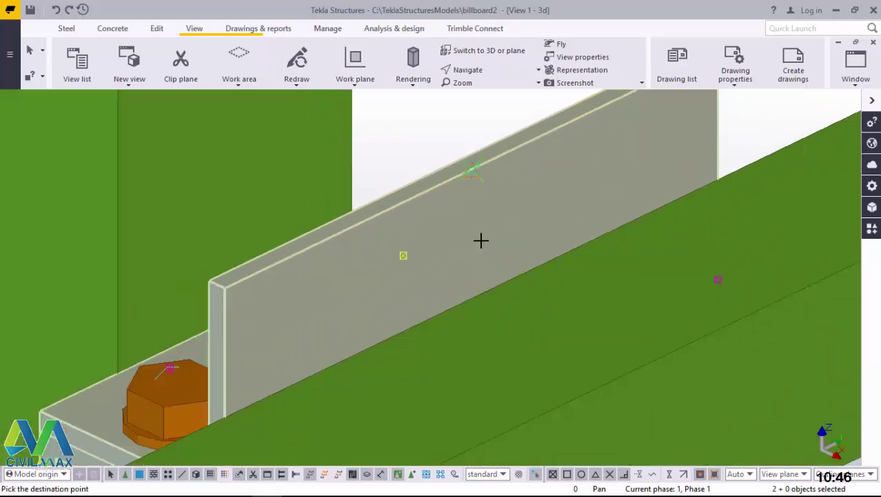
click(469, 307)
scroll(404, 207, down, 6)
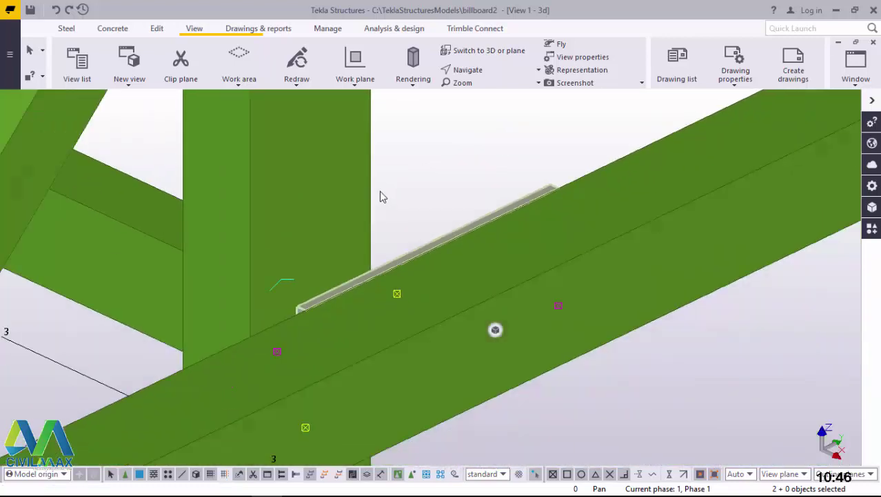
Examine the lowest-level and middle-level angle pairs on the J-2 column from several sides, comparing how they sit against the beams.
scroll(339, 183, down, 8)
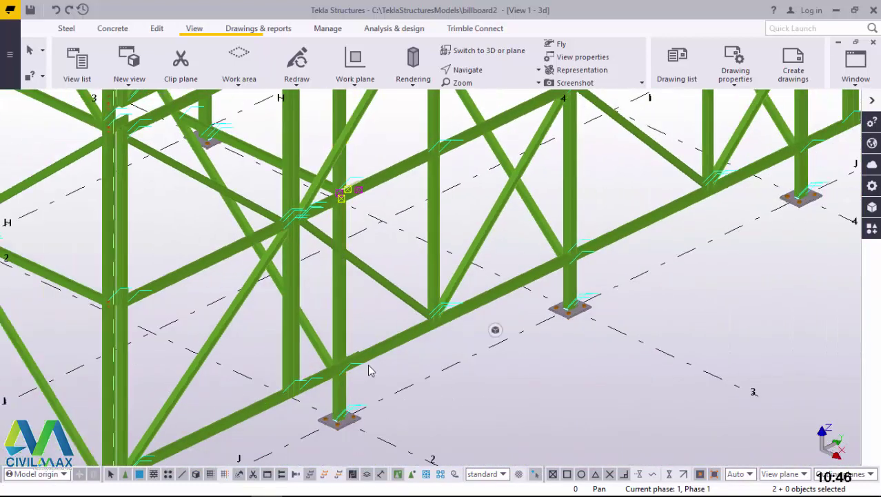
scroll(362, 364, up, 5)
scroll(340, 364, up, 5)
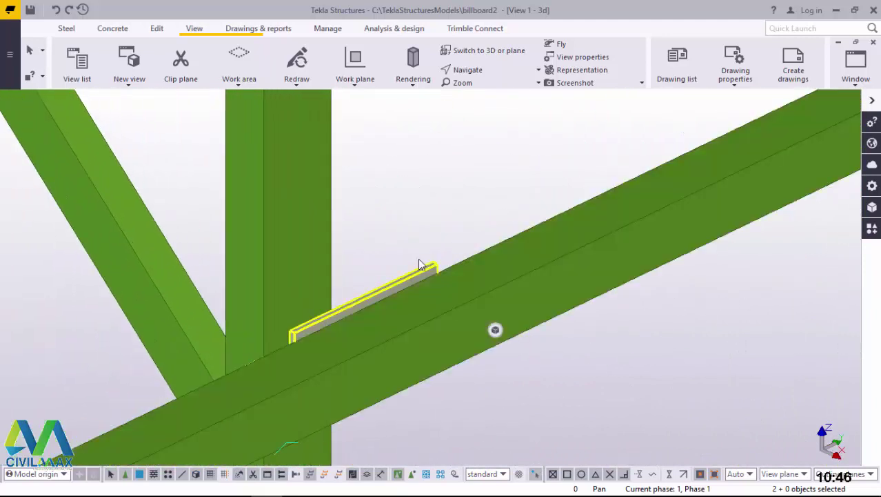
scroll(397, 267, down, 5)
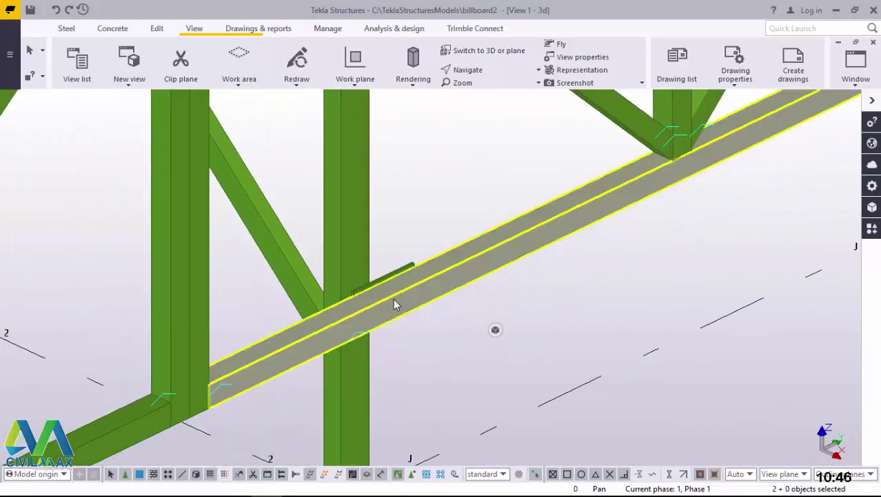
scroll(395, 302, up, 5)
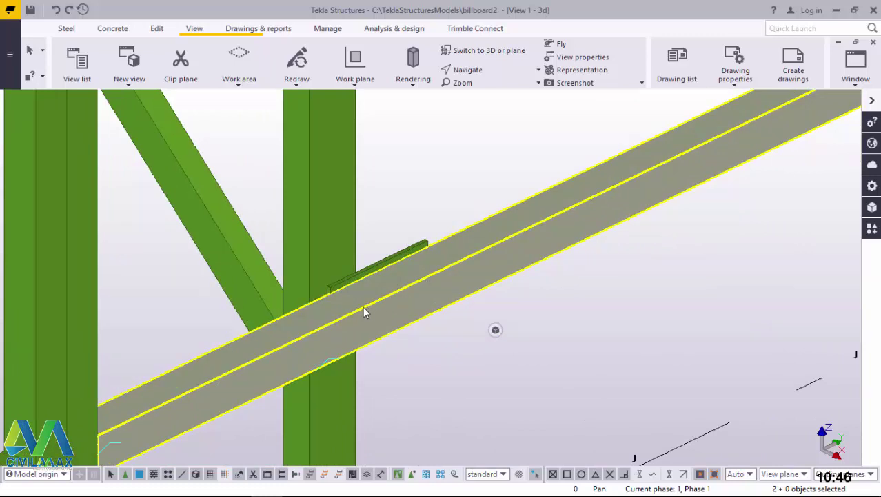
ctrl+middle_drag(364, 306, 497, 330)
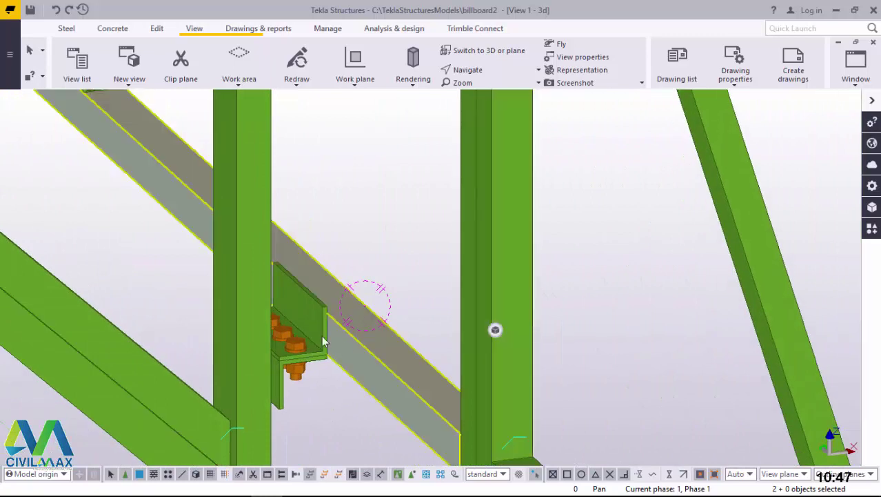
ctrl+middle_drag(330, 333, 297, 379)
scroll(364, 400, down, 5)
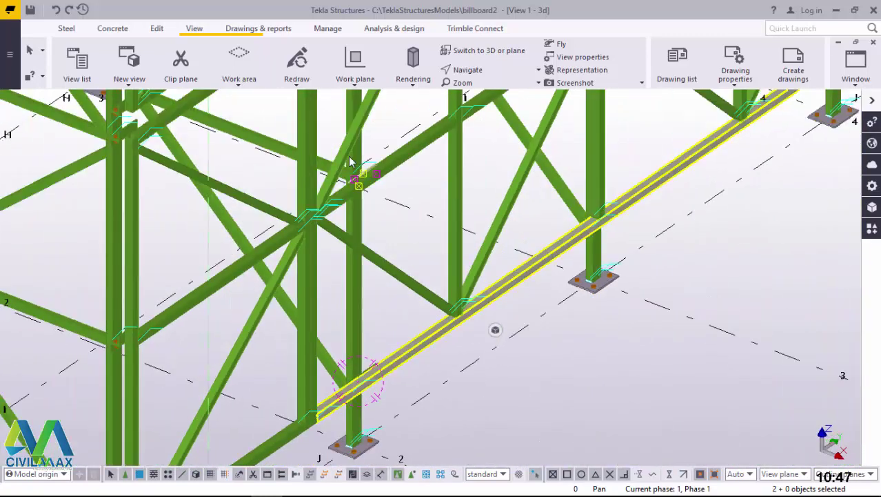
scroll(350, 161, up, 6)
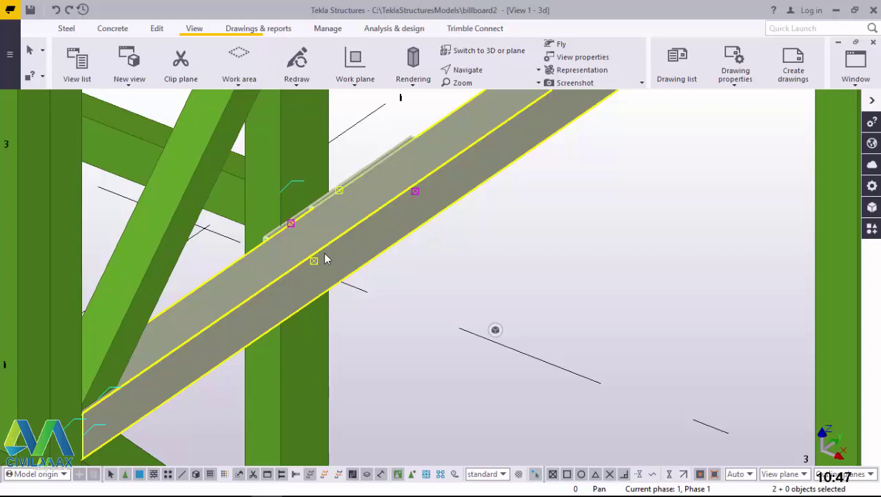
ctrl+middle_drag(326, 254, 249, 247)
scroll(250, 246, up, 2)
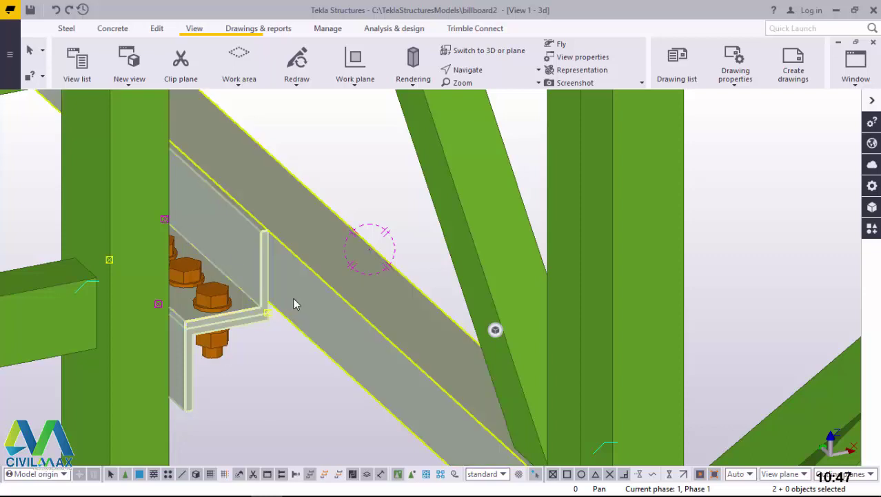
ctrl+middle_drag(295, 299, 116, 273)
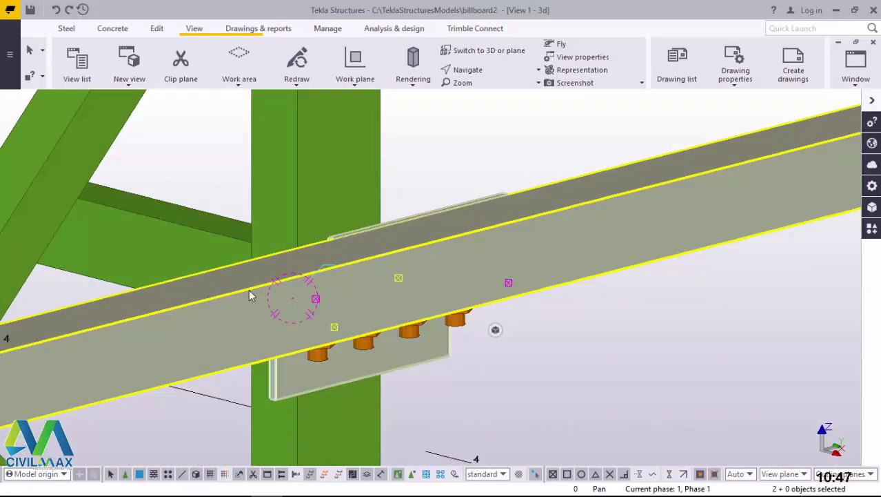
Select both connection angles in the lowest-level pair and in the middle-level pair on the J-2 column.
scroll(251, 293, down, 6)
scroll(251, 294, down, 8)
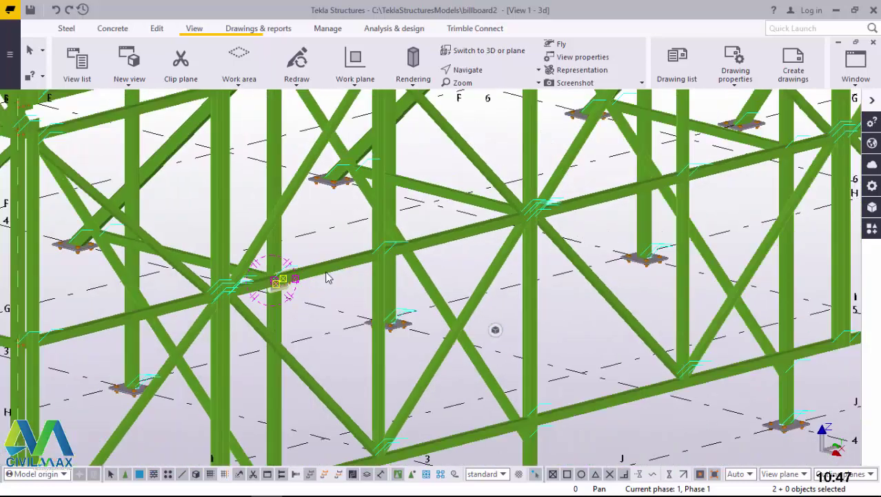
scroll(289, 392, up, 5)
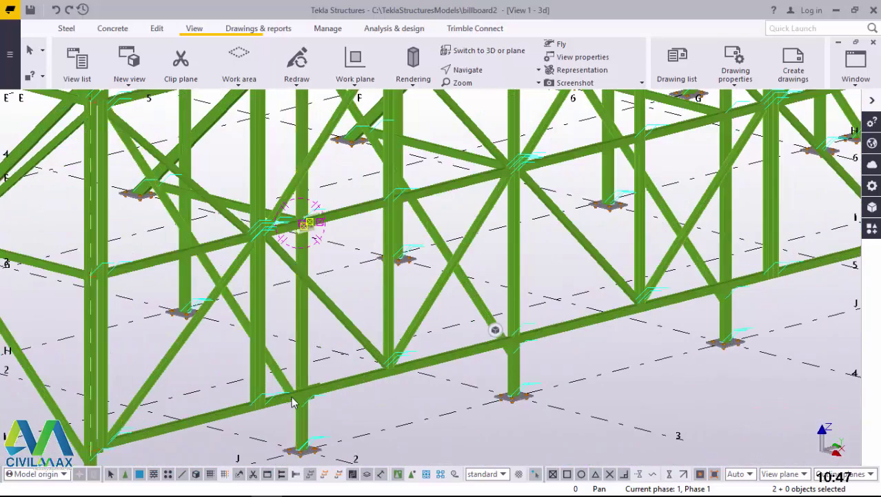
scroll(293, 402, up, 8)
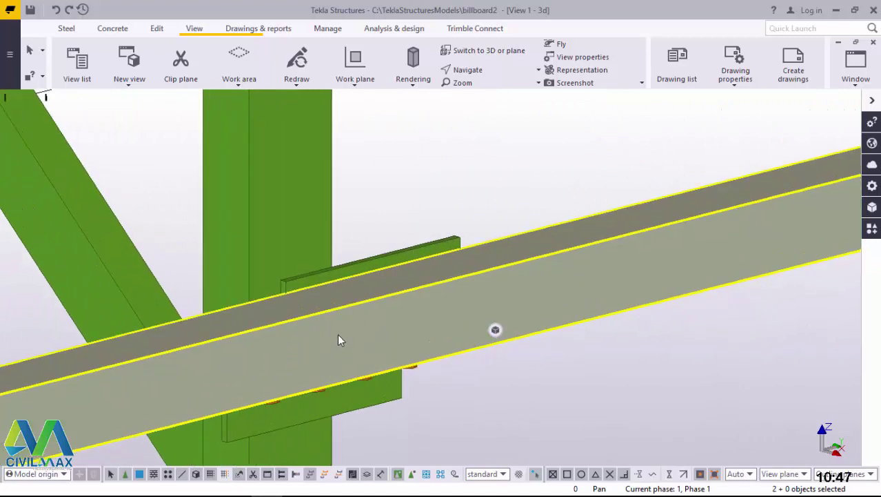
ctrl+middle_drag(338, 339, 378, 399)
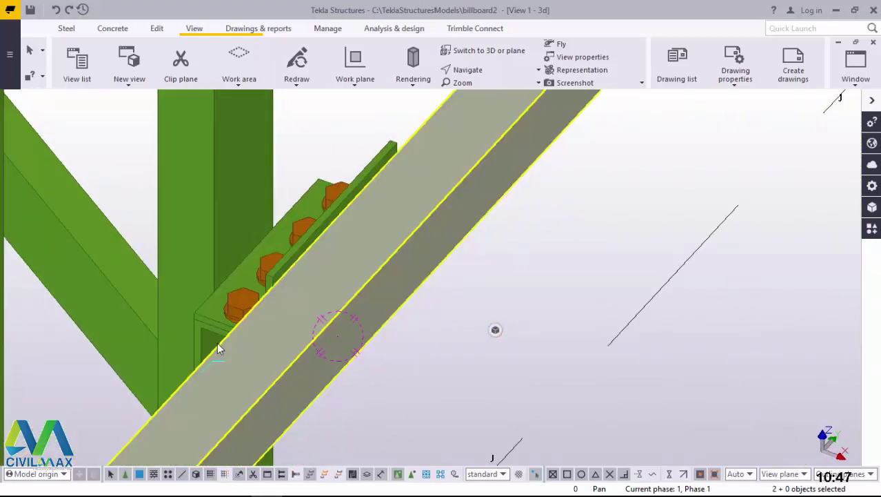
scroll(217, 343, up, 2)
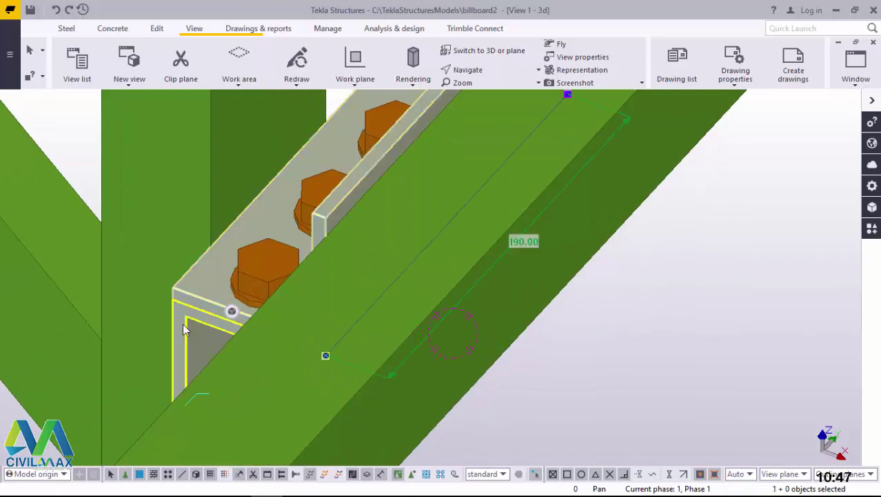
shift+click(183, 323)
scroll(288, 397, down, 5)
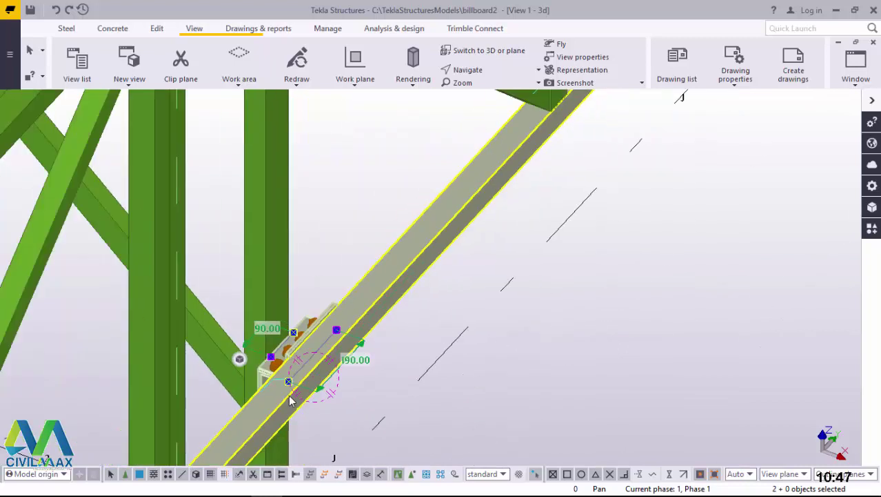
scroll(288, 395, down, 3)
scroll(286, 148, up, 4)
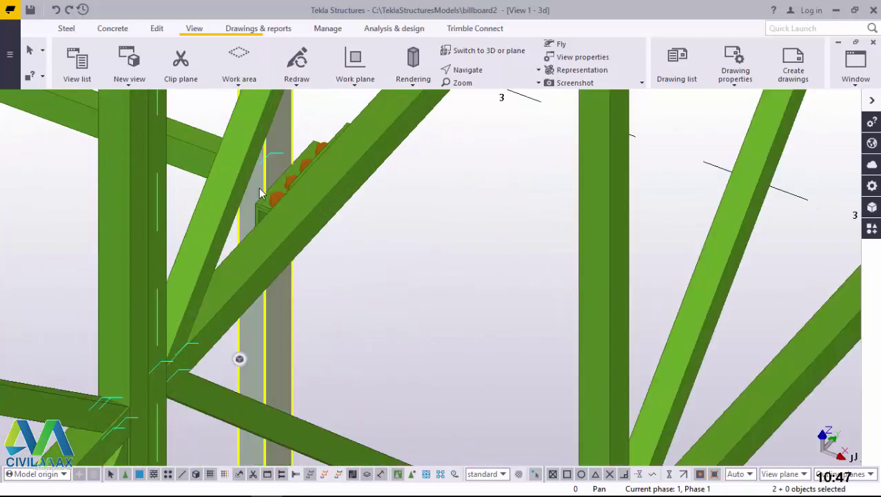
scroll(260, 195, up, 5)
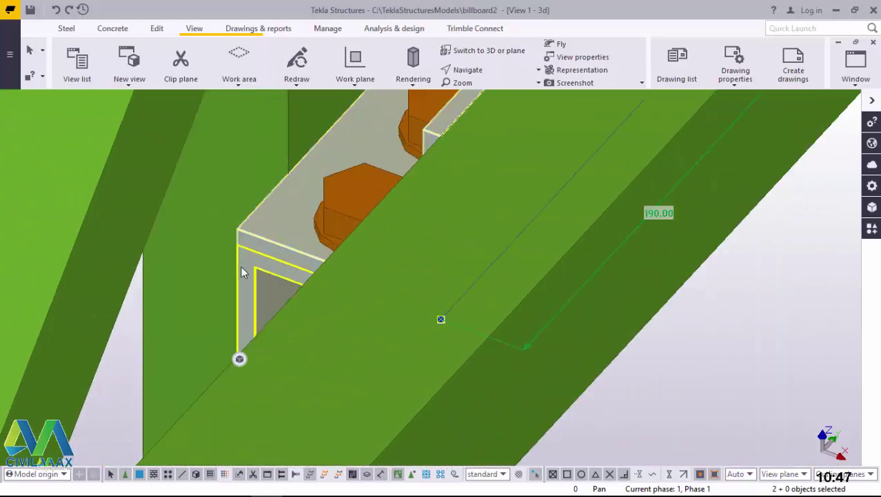
Copy the selected angle pairs from the midpoint of the J-2 base plate's outer edge to the matching midpoint at J-3, 2500 mm away.
right_click(242, 271)
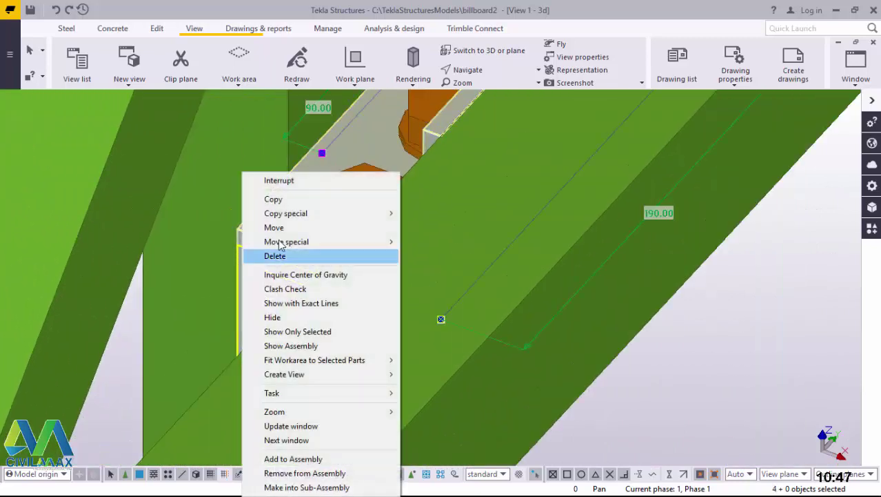
click(274, 200)
scroll(279, 195, down, 10)
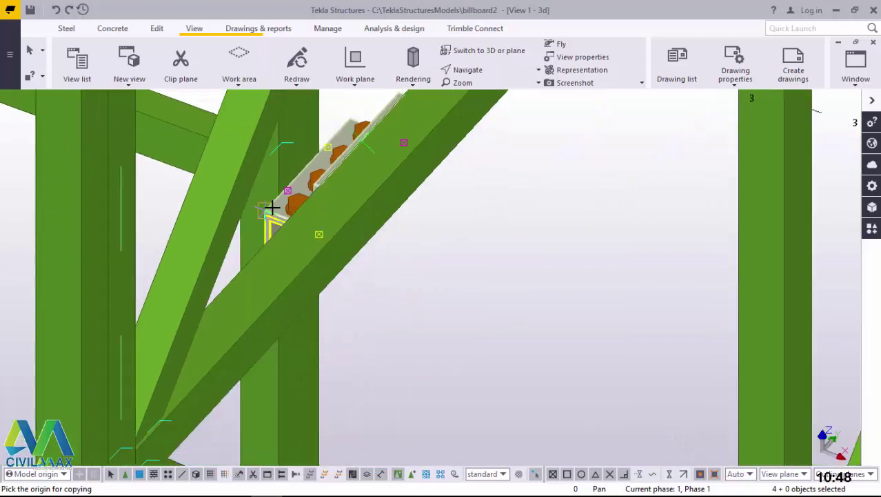
scroll(278, 196, down, 2)
scroll(284, 388, up, 8)
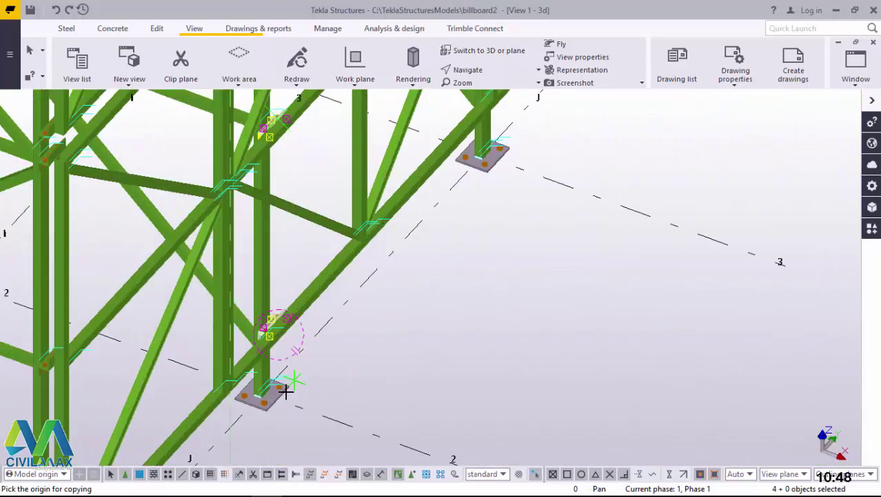
scroll(269, 393, up, 6)
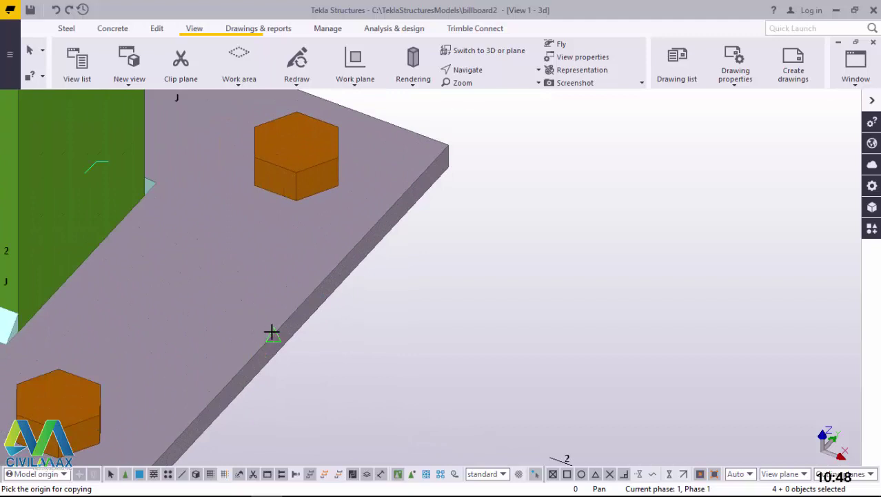
scroll(227, 361, down, 10)
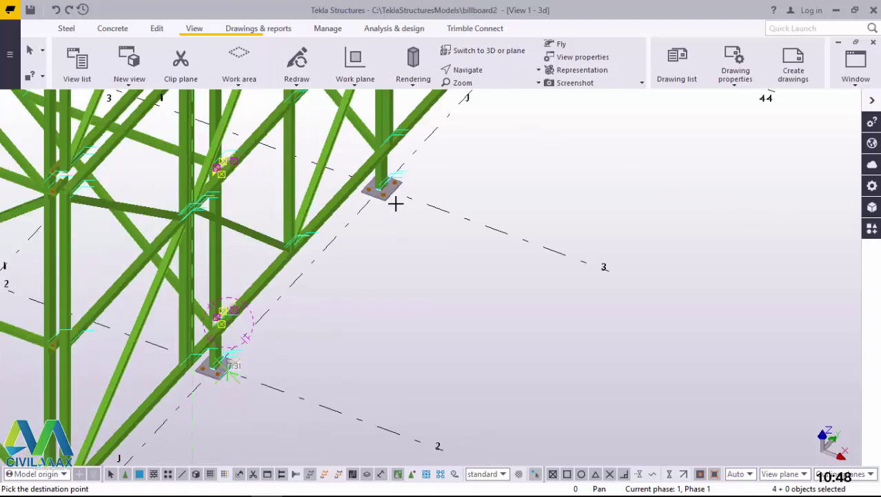
scroll(395, 203, up, 10)
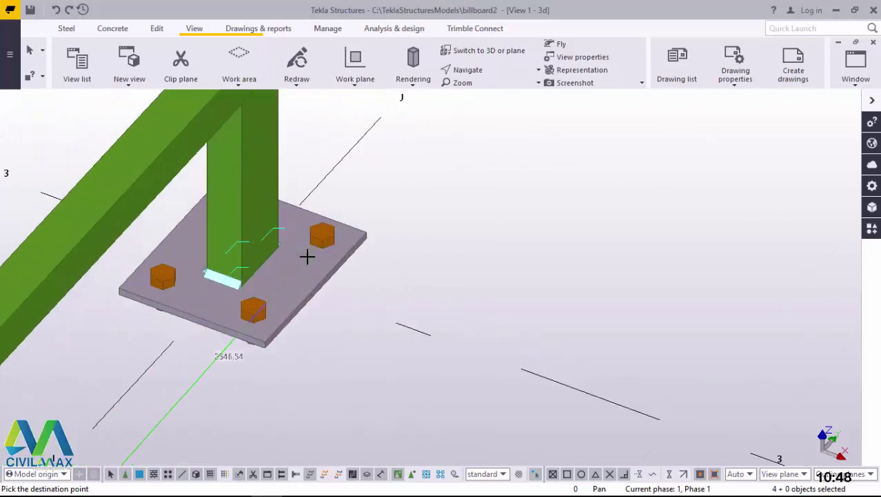
scroll(307, 257, up, 8)
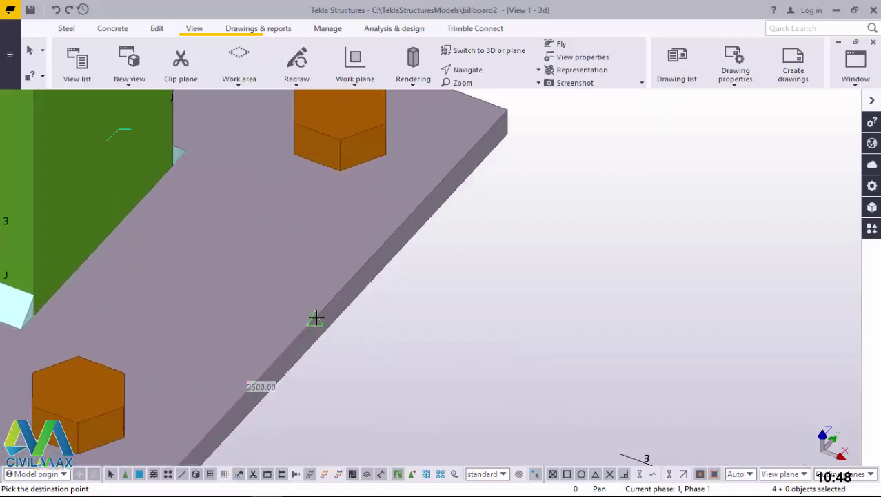
Place another copy of the angle pairs at the midpoint of the J-4 base plate's outer edge, 5000 mm from the origin.
scroll(315, 354, down, 8)
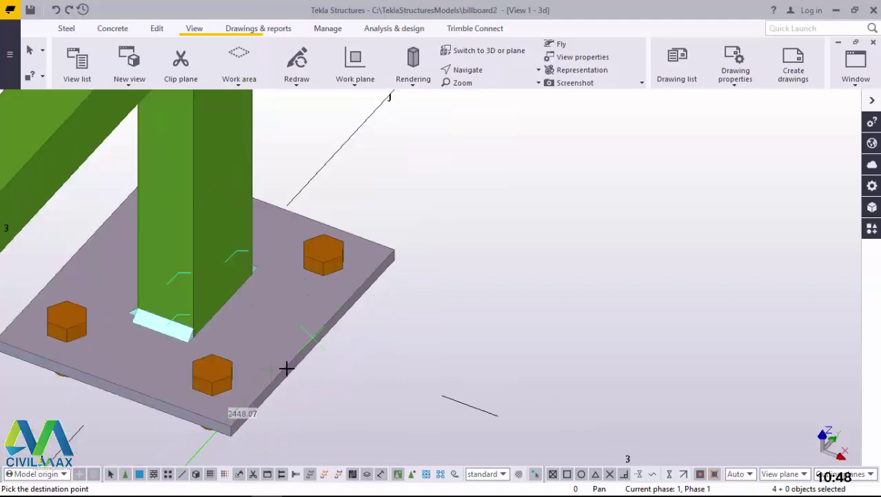
scroll(213, 399, down, 5)
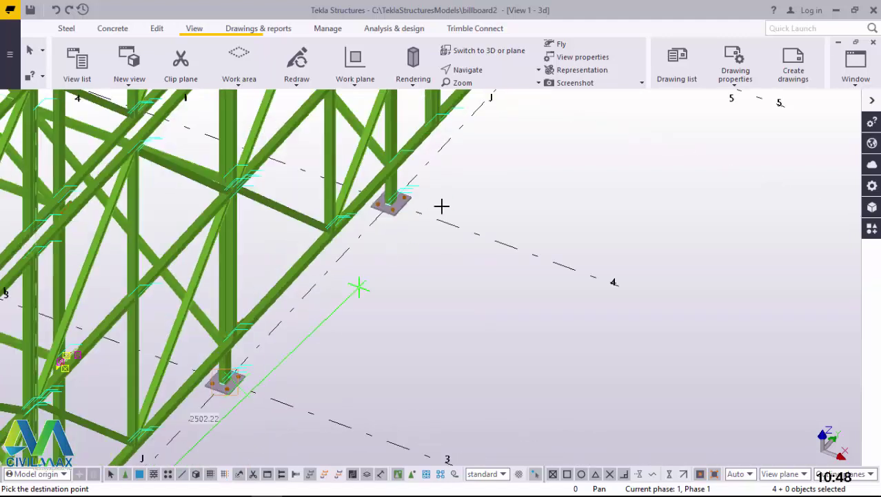
scroll(391, 200, up, 7)
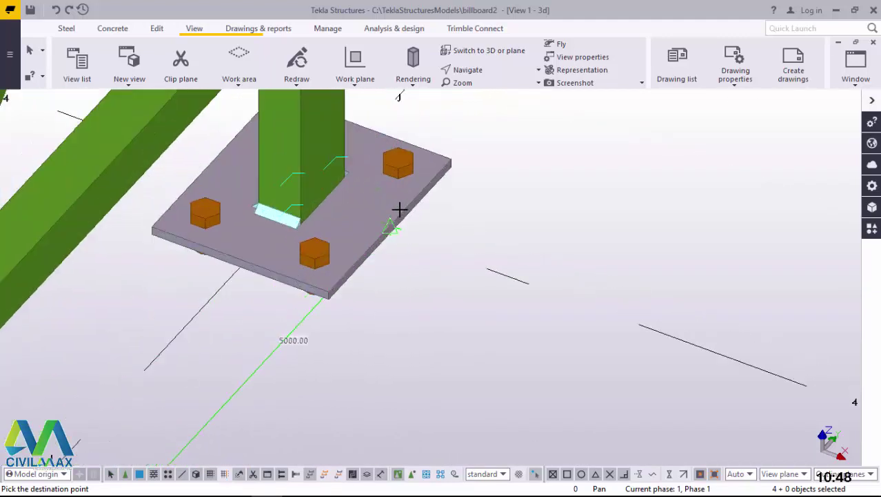
scroll(383, 239, up, 2)
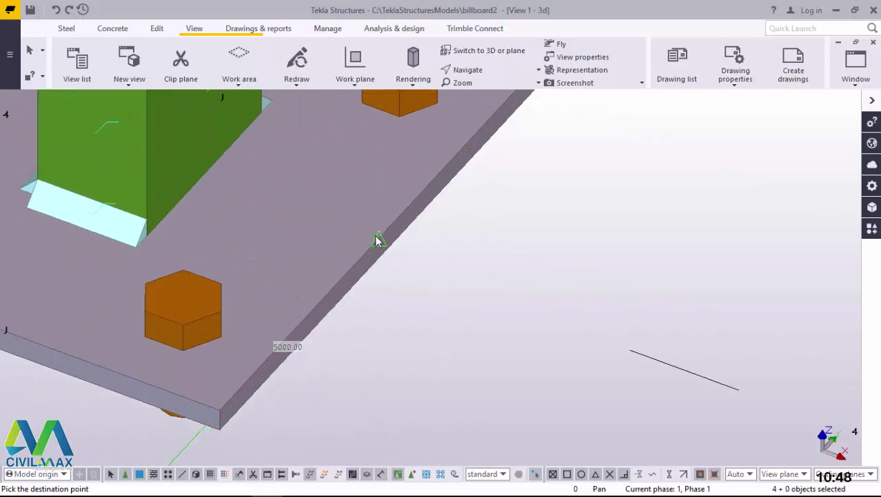
Place a copy of the angle pairs at grid J-5, using the midpoint of the base plate's outer edge as destination.
scroll(292, 330, down, 4)
scroll(292, 330, down, 4)
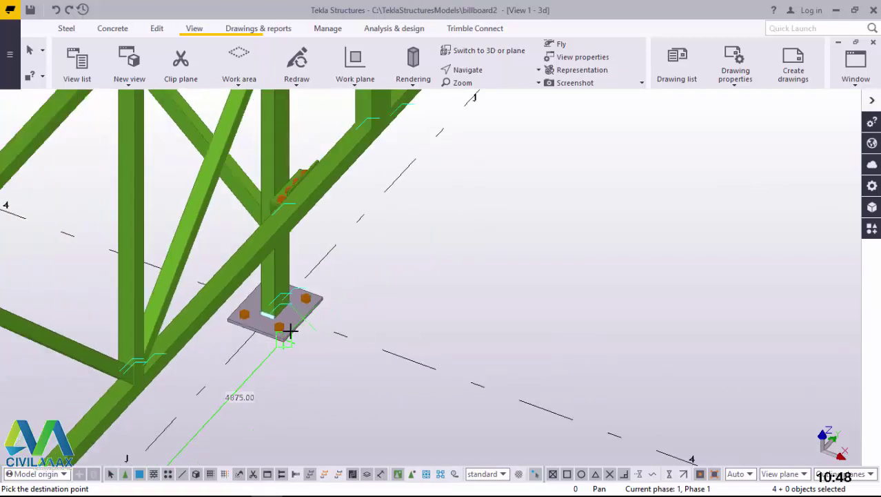
scroll(308, 315, down, 2)
scroll(389, 220, up, 6)
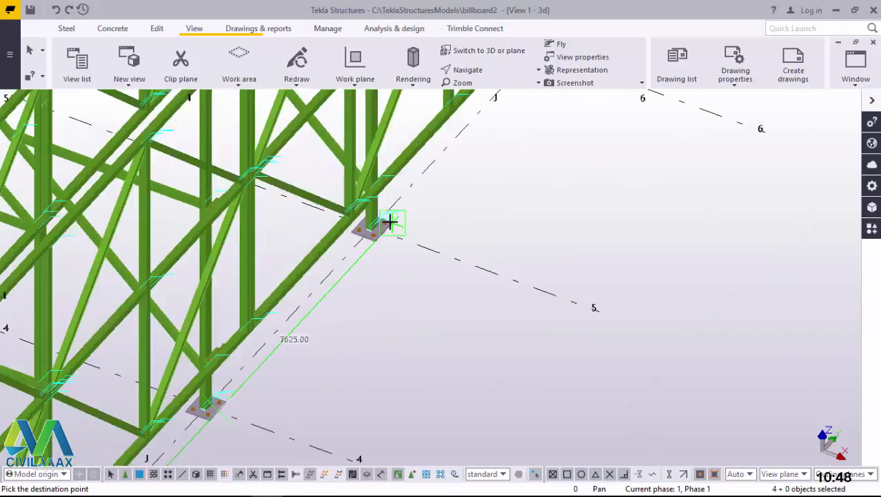
scroll(383, 241, up, 6)
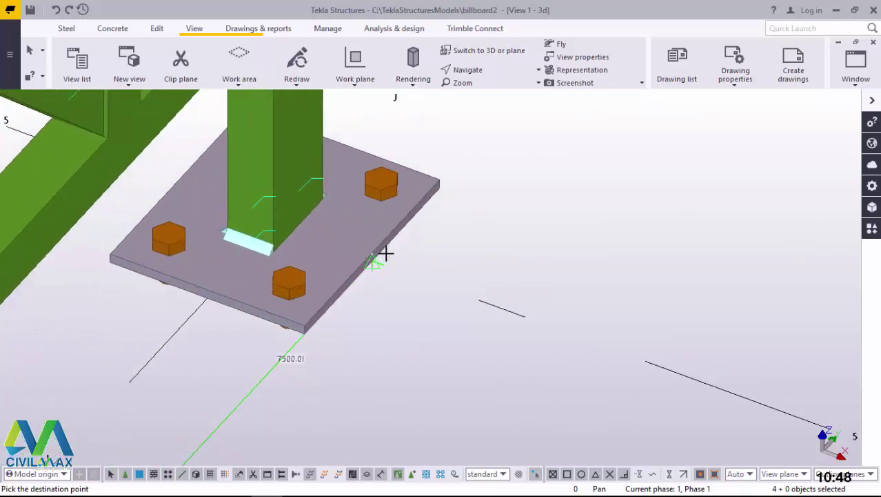
scroll(371, 250, up, 1)
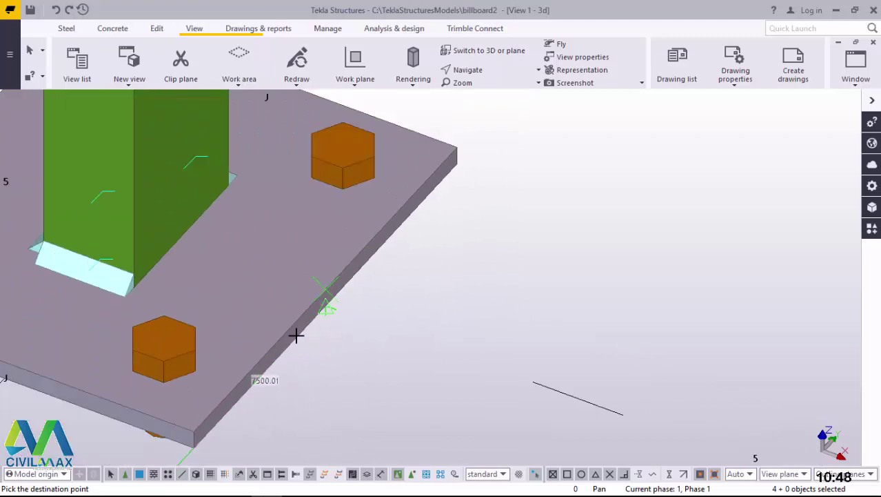
Place a copy of the angle pairs at grid J-6, on the base plate's outer-edge midpoint 10000 mm from the origin.
scroll(300, 335, down, 3)
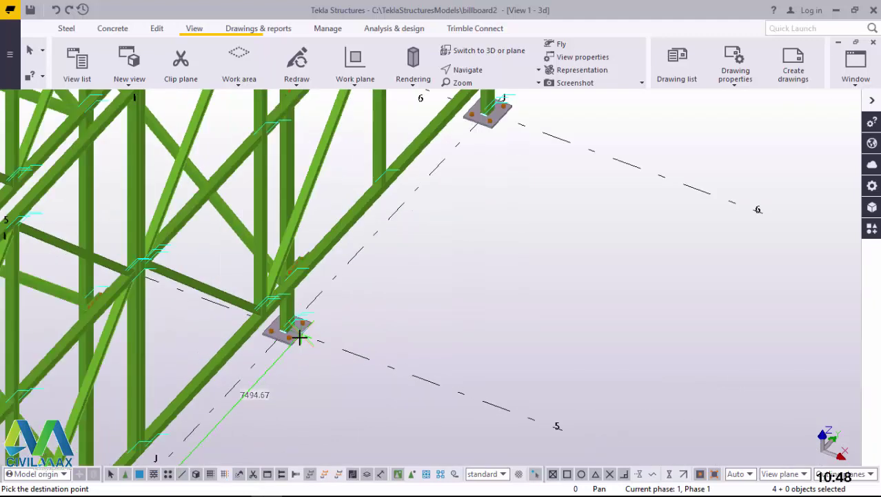
scroll(300, 336, down, 3)
scroll(408, 218, up, 3)
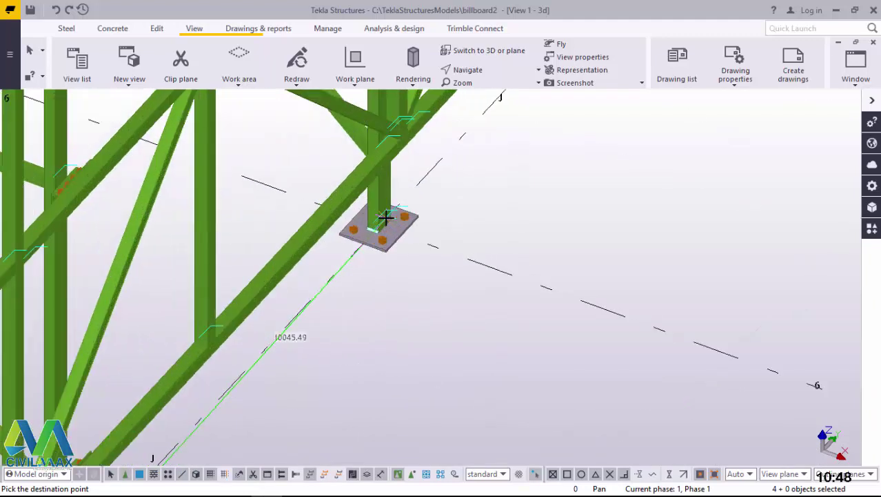
scroll(386, 219, up, 8)
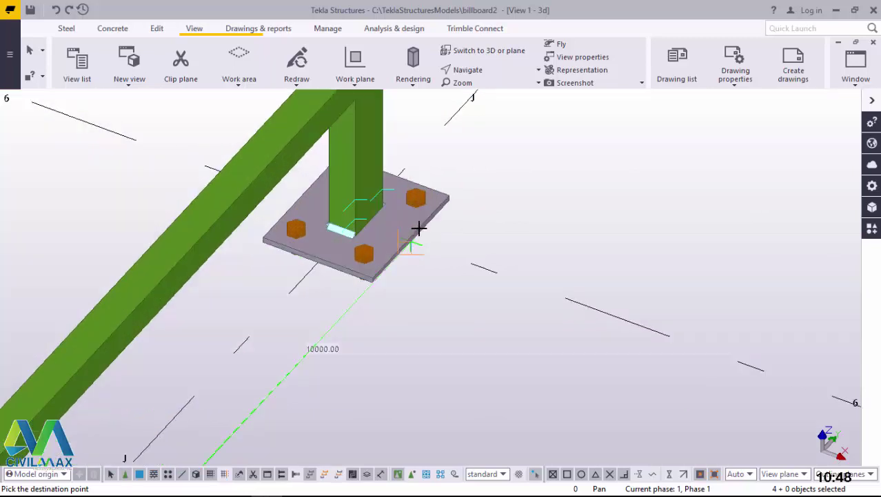
scroll(419, 228, up, 5)
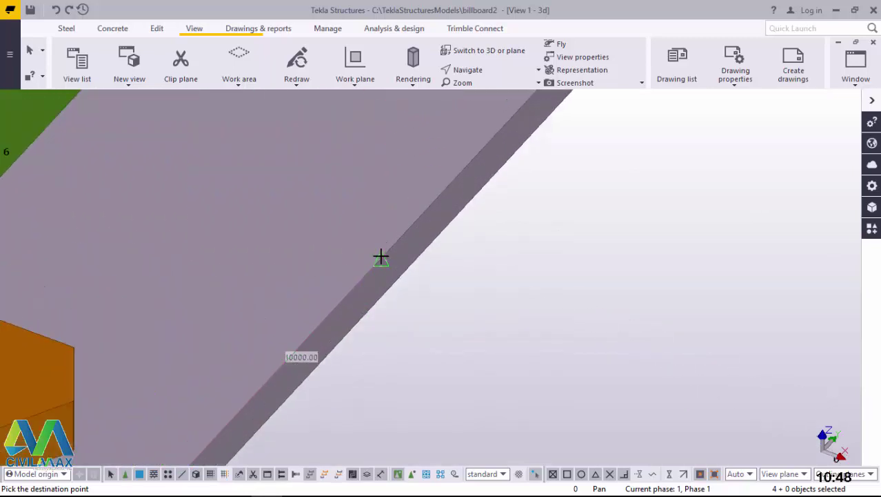
Place a copy of the angle pairs at grid J-7, on the base plate's outer-edge midpoint 12500 mm from the origin.
scroll(303, 326, down, 5)
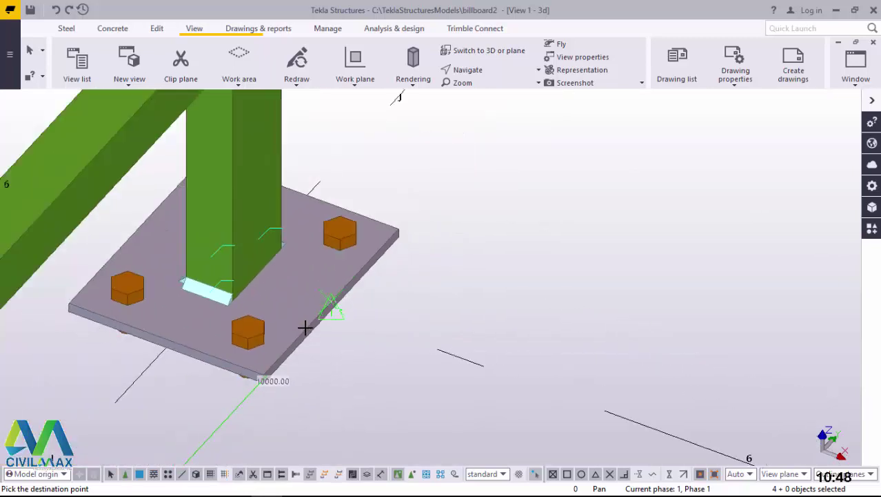
scroll(308, 327, down, 10)
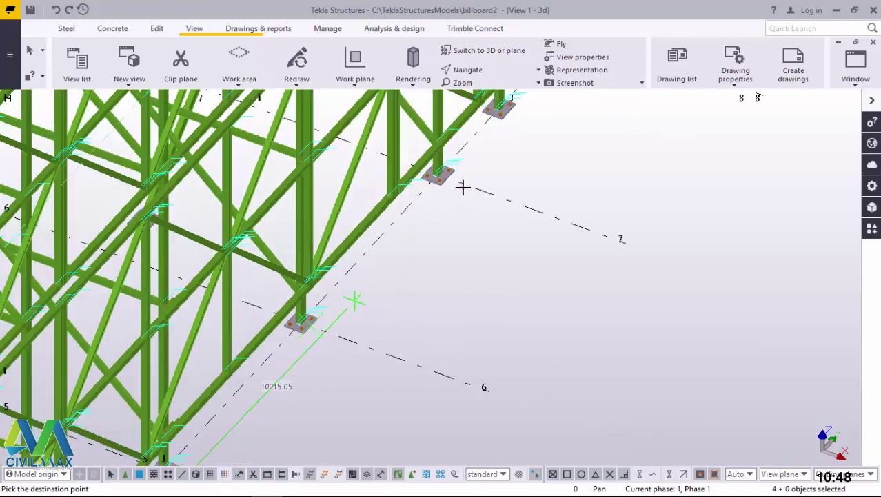
scroll(457, 163, up, 8)
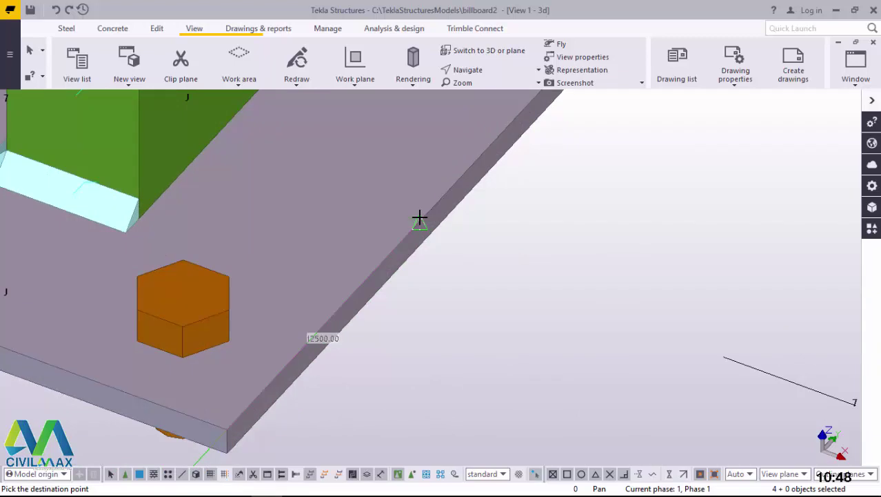
Copy the selected clip-angle parts to the base-plate edge midpoints at grid J-7 and at the intermediate column between grids 7 and 8.
scroll(316, 324, down, 5)
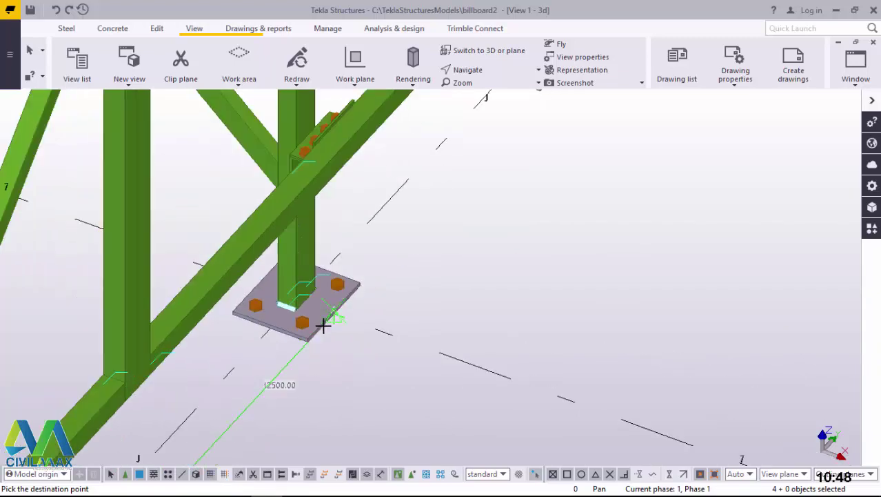
scroll(322, 326, down, 3)
scroll(431, 214, down, 2)
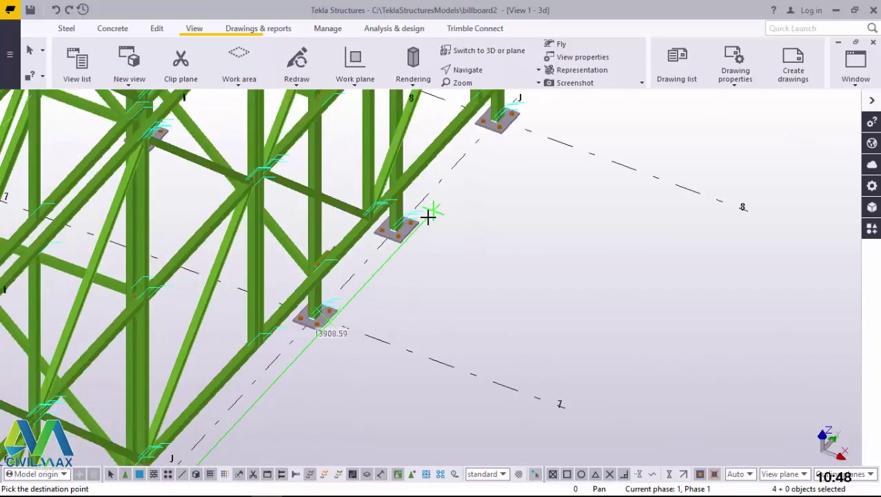
scroll(407, 222, up, 3)
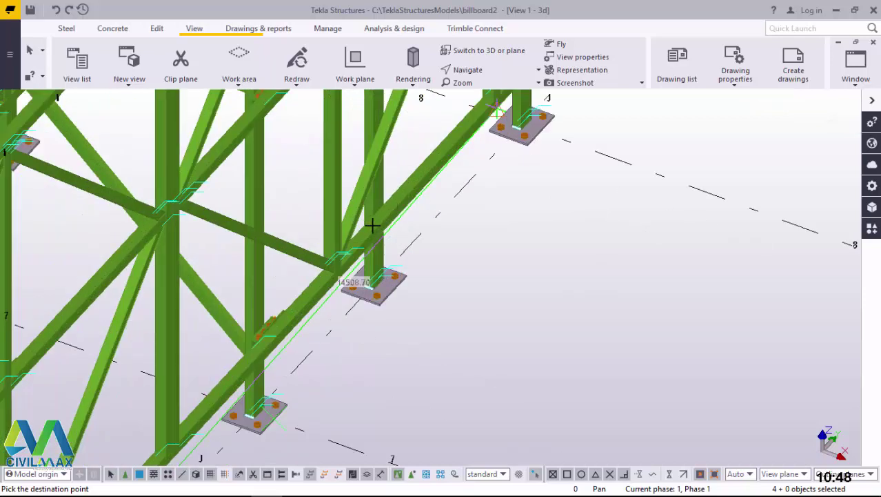
scroll(367, 221, up, 6)
scroll(370, 170, down, 4)
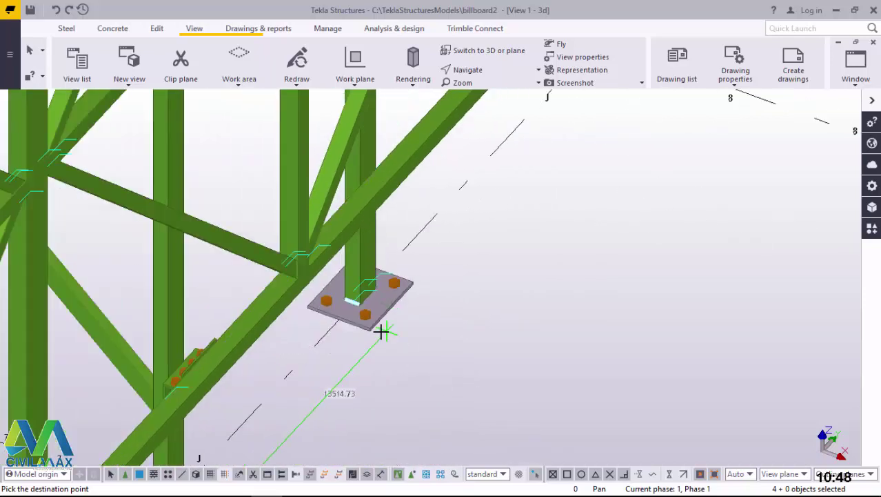
scroll(381, 332, up, 6)
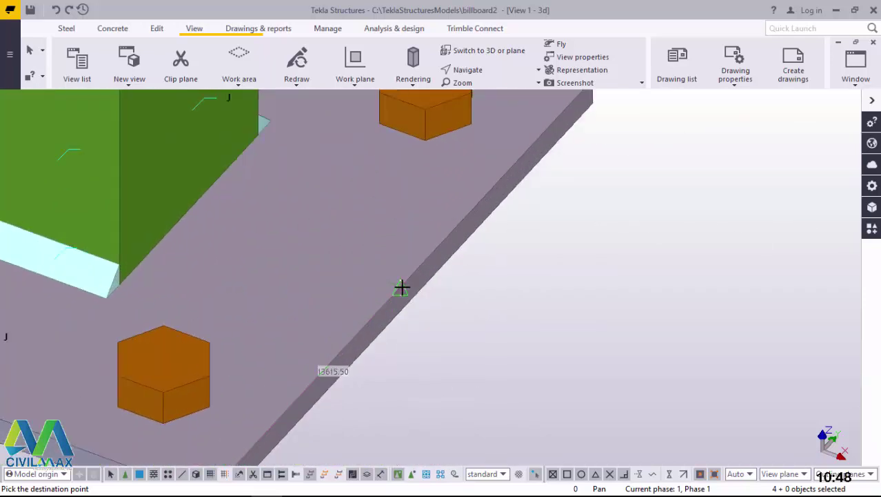
Place another copy at the midpoint of the grid J-8 base plate's outer edge and end the copying.
scroll(292, 355, down, 8)
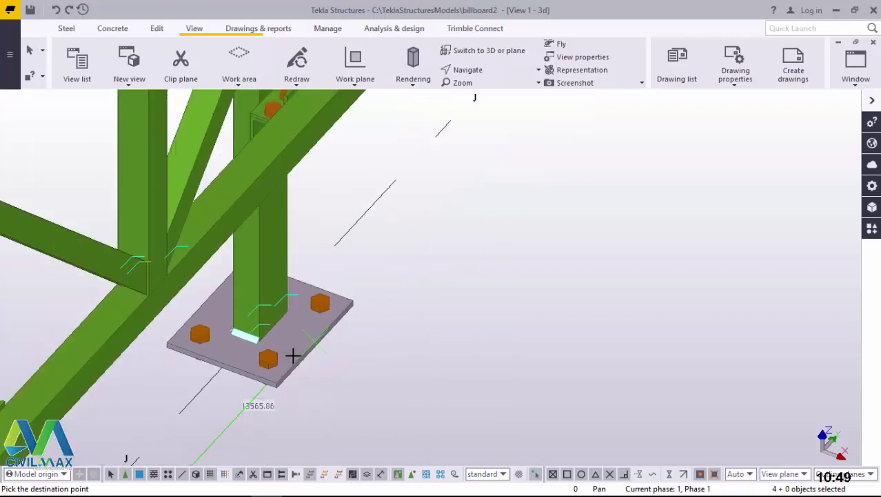
scroll(296, 355, down, 1)
scroll(437, 207, up, 6)
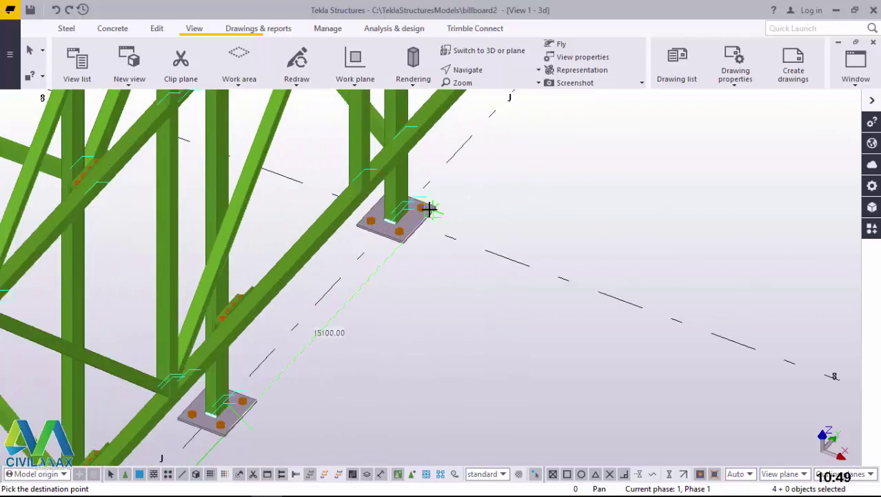
scroll(415, 235, up, 6)
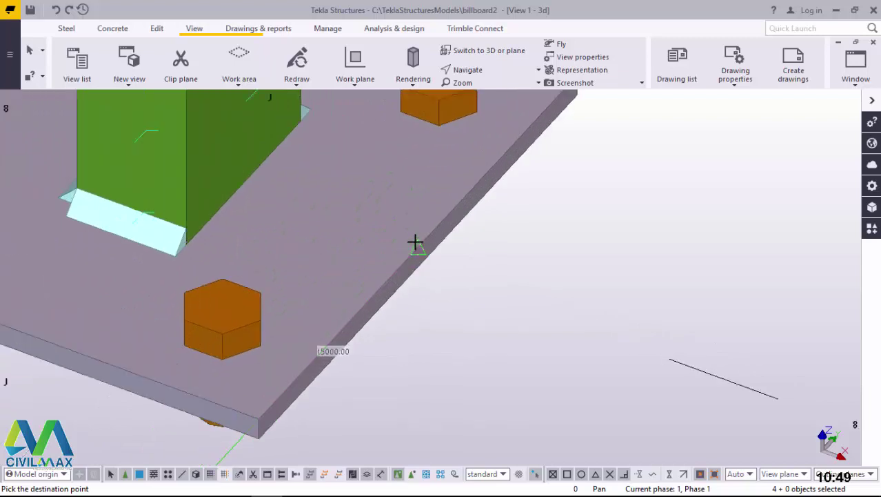
right_click(565, 207)
scroll(381, 352, down, 6)
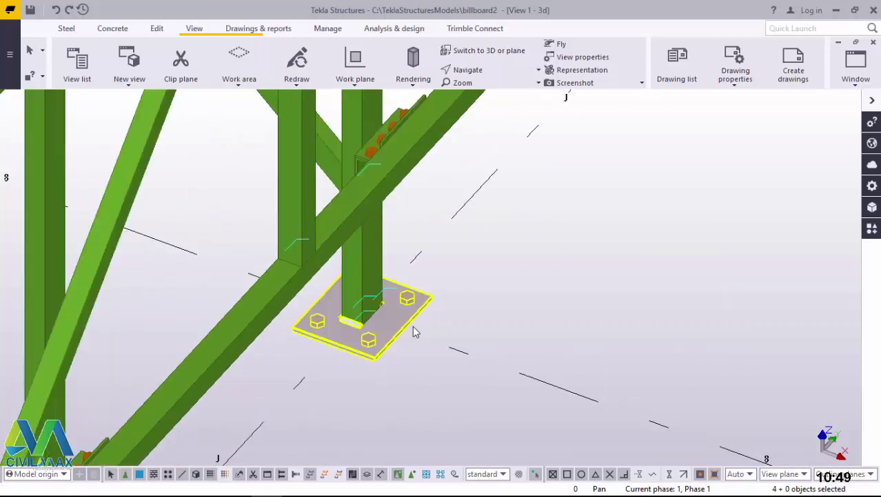
Examine the beam-to-column joints between grids 8 and 9 along line J for where clip-angle connections are present or missing.
scroll(414, 332, down, 4)
ctrl+middle_drag(384, 294, 196, 279)
scroll(349, 230, up, 3)
scroll(351, 229, up, 5)
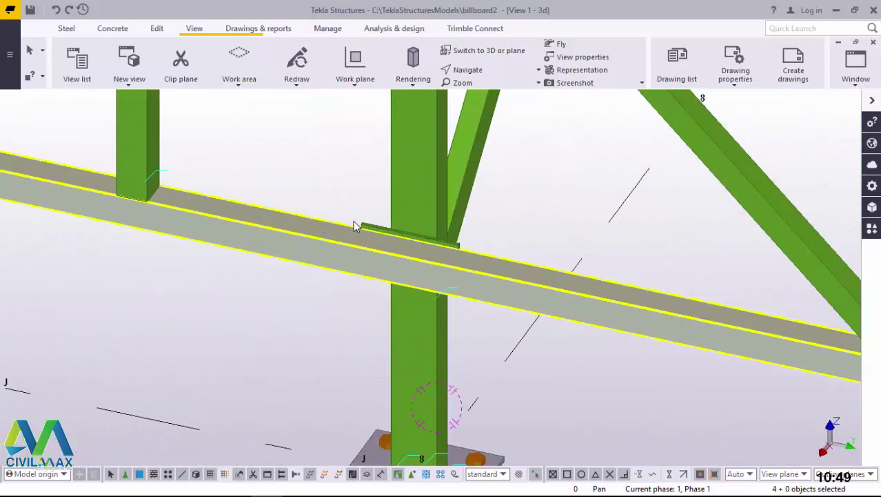
ctrl+middle_drag(557, 285, 655, 304)
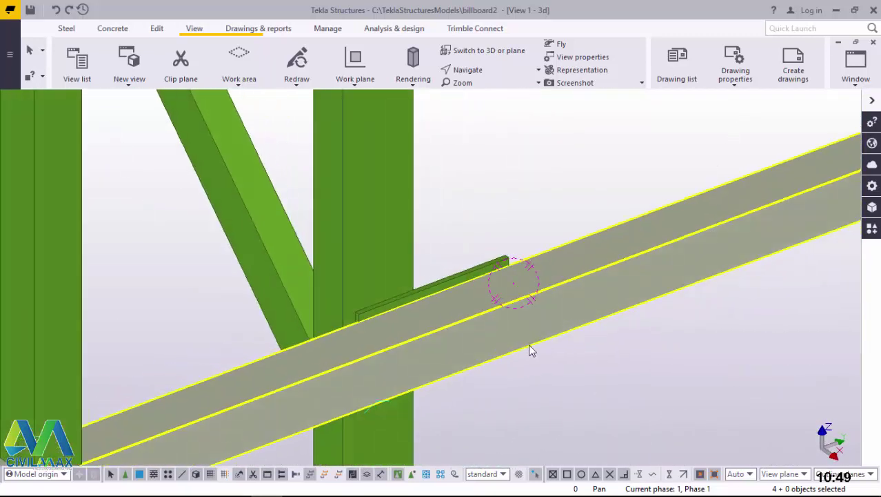
scroll(492, 371, down, 6)
scroll(488, 138, down, 3)
scroll(472, 193, up, 8)
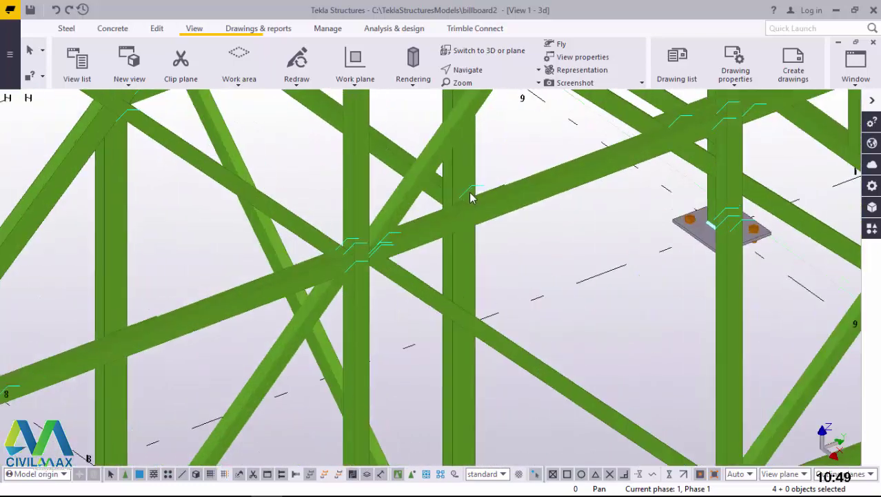
mouse_move(458, 218)
ctrl+middle_down()
mouse_move(623, 216)
mouse_move(643, 155)
mouse_move(496, 196)
mouse_move(459, 226)
mouse_move(473, 308)
ctrl+middle_up()
scroll(474, 324, down, 8)
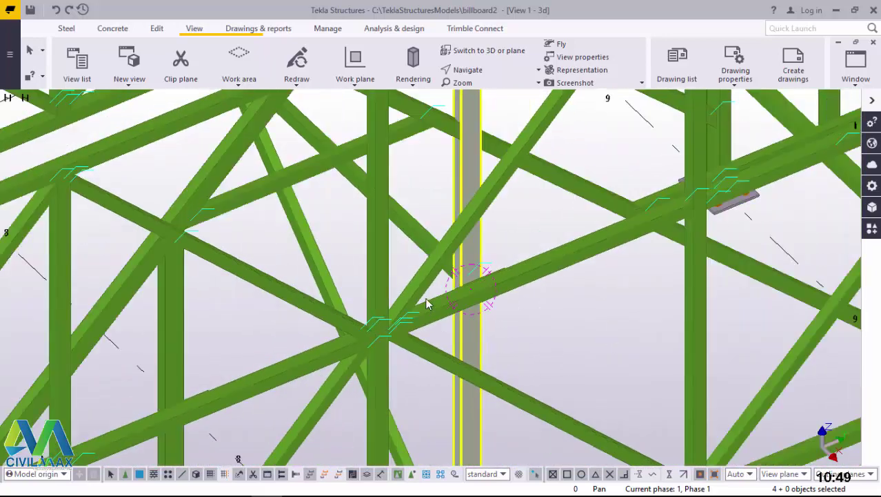
scroll(638, 200, up, 10)
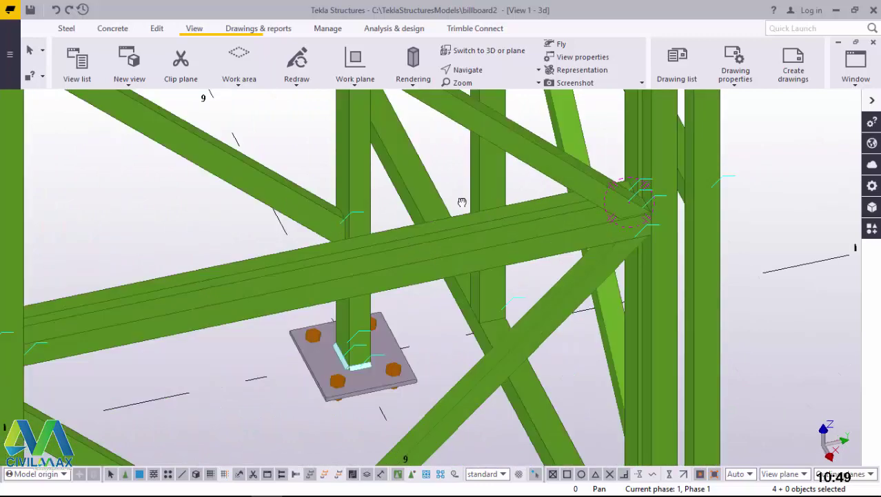
mouse_move(462, 201)
ctrl+middle_down()
mouse_move(407, 196)
mouse_move(501, 226)
mouse_move(527, 256)
mouse_move(675, 191)
ctrl+middle_up()
scroll(676, 191, down, 6)
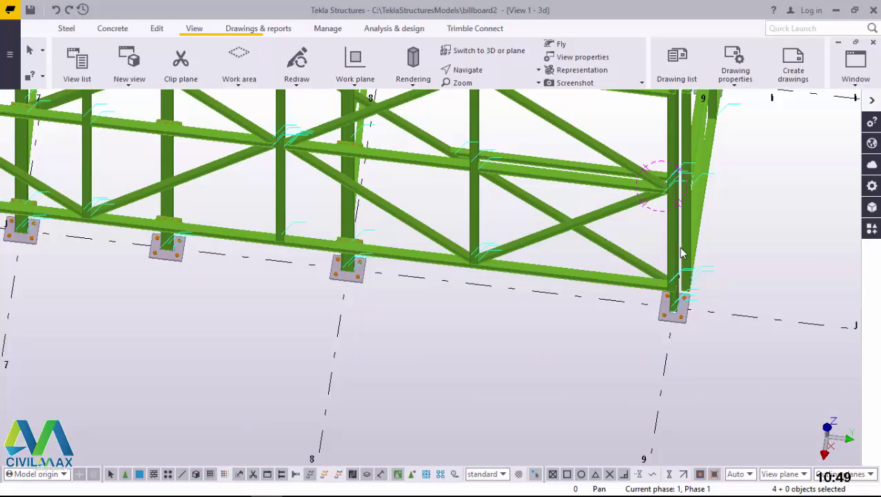
mouse_move(668, 242)
ctrl+middle_down()
mouse_move(749, 162)
mouse_move(821, 167)
ctrl+middle_up()
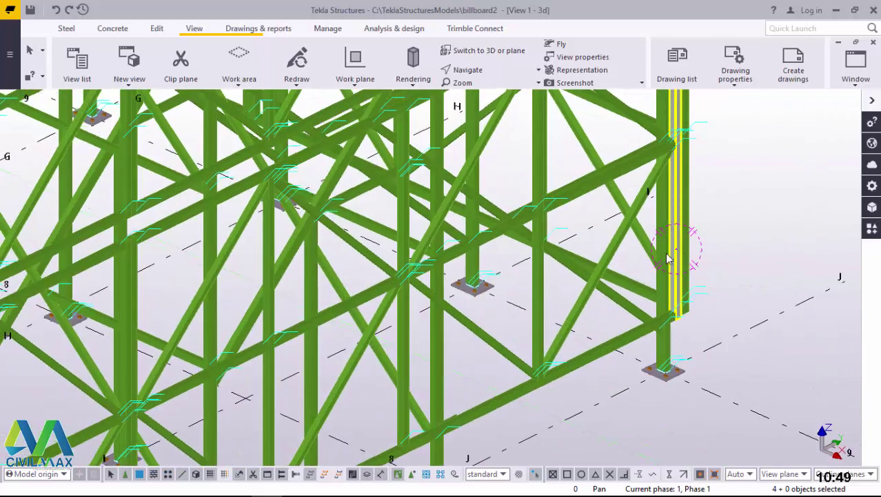
scroll(669, 260, up, 3)
scroll(651, 380, up, 5)
mouse_move(677, 341)
ctrl+middle_down()
mouse_move(769, 338)
mouse_move(681, 340)
mouse_move(671, 360)
ctrl+middle_up()
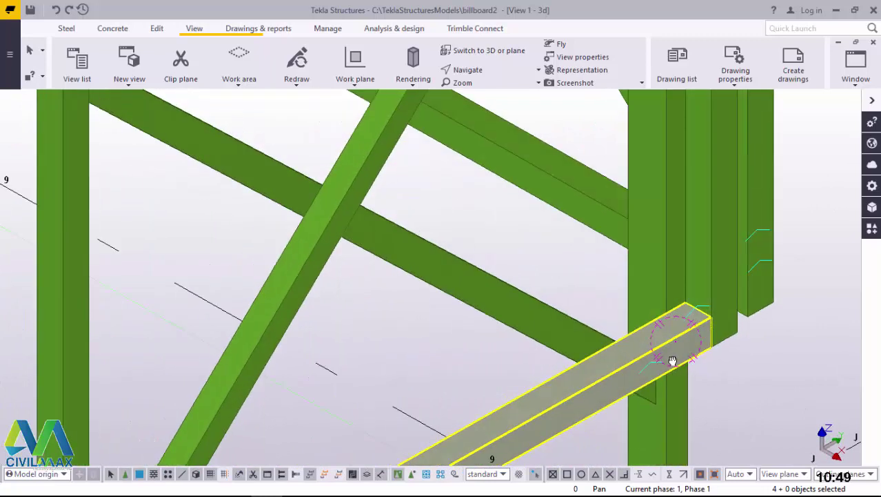
scroll(688, 248, down, 3)
scroll(690, 248, down, 3)
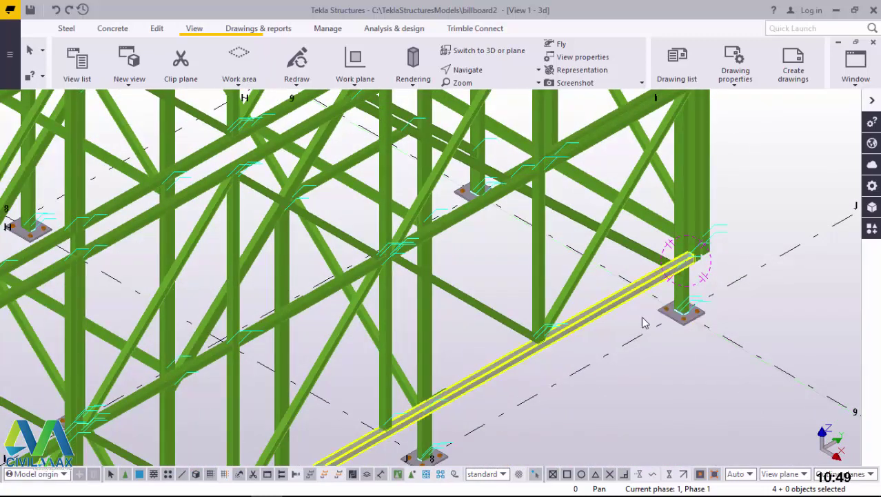
scroll(643, 321, down, 2)
Select the clip-angle parts at both the lower and upper beam joints of the grid J-8 column.
scroll(493, 399, up, 7)
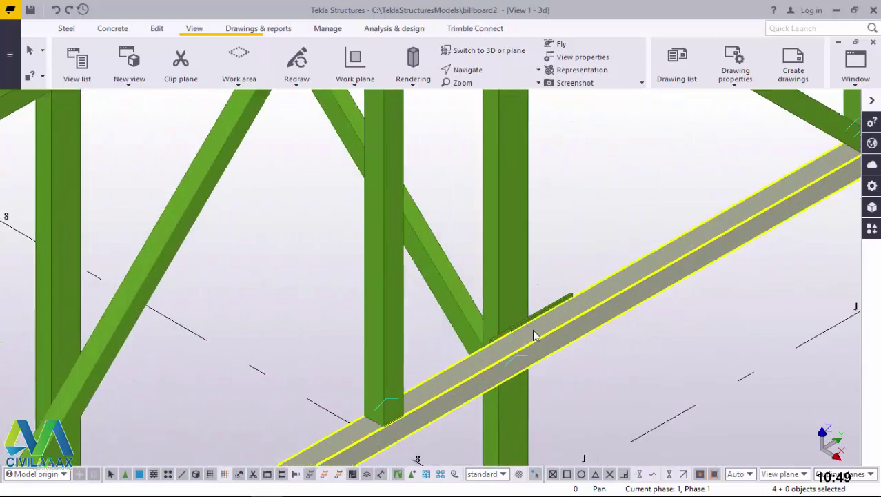
scroll(532, 335, down, 2)
scroll(532, 335, up, 4)
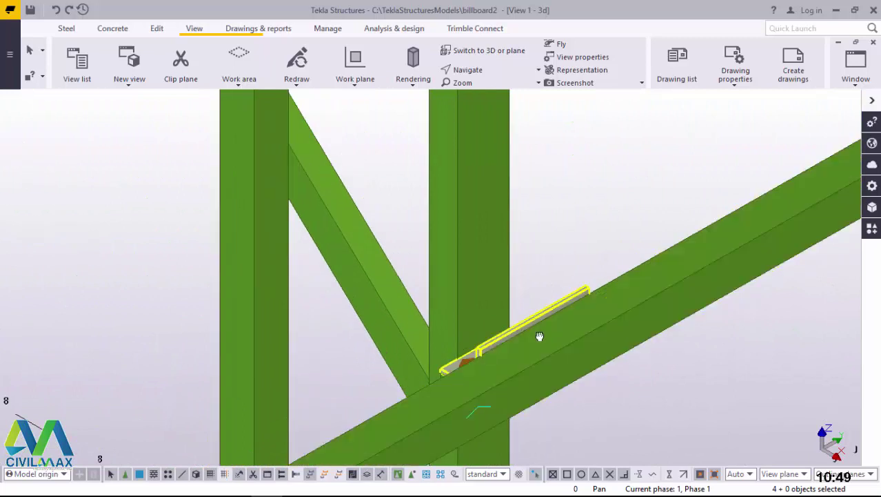
ctrl+middle_drag(539, 336, 551, 378)
scroll(454, 372, up, 1)
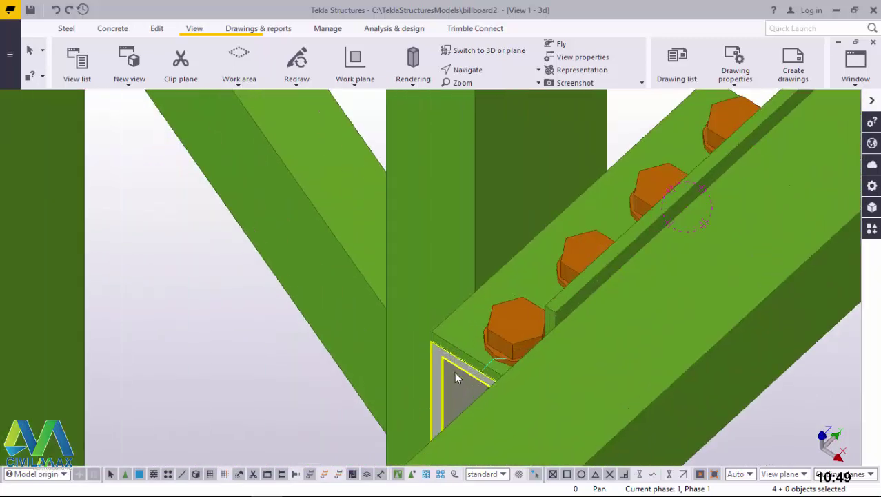
click(455, 371)
scroll(453, 359, down, 5)
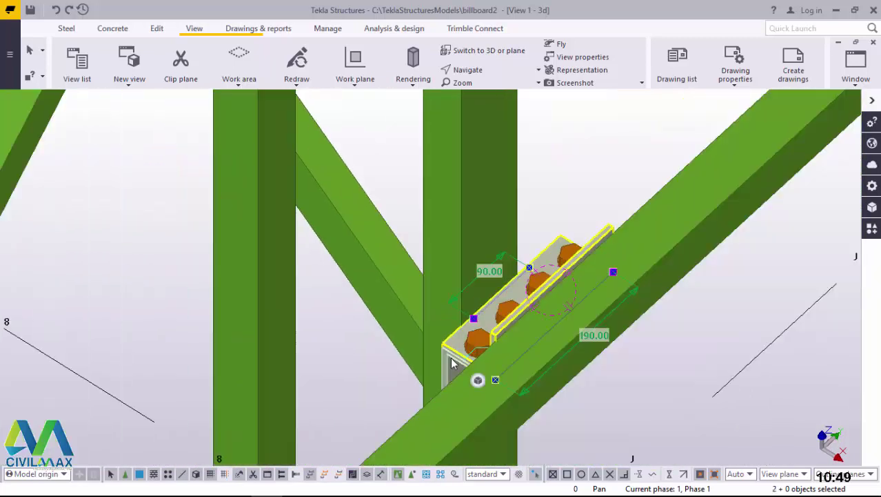
scroll(445, 173, up, 10)
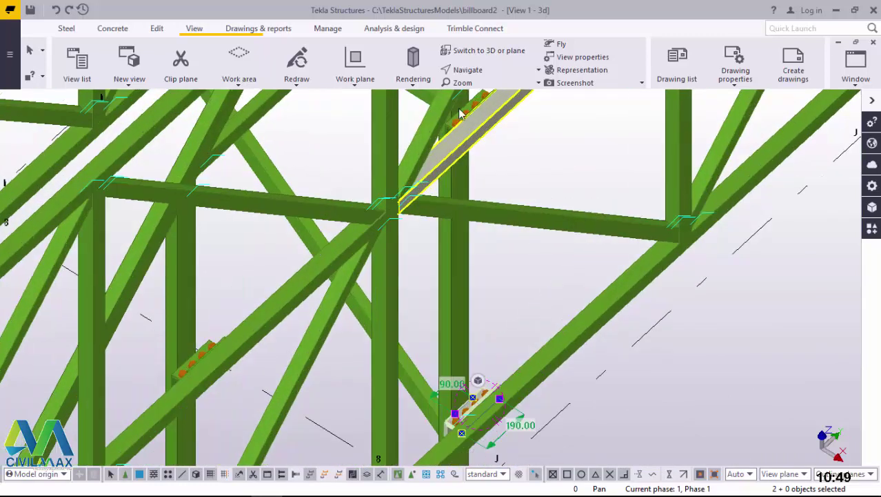
scroll(416, 174, up, 3)
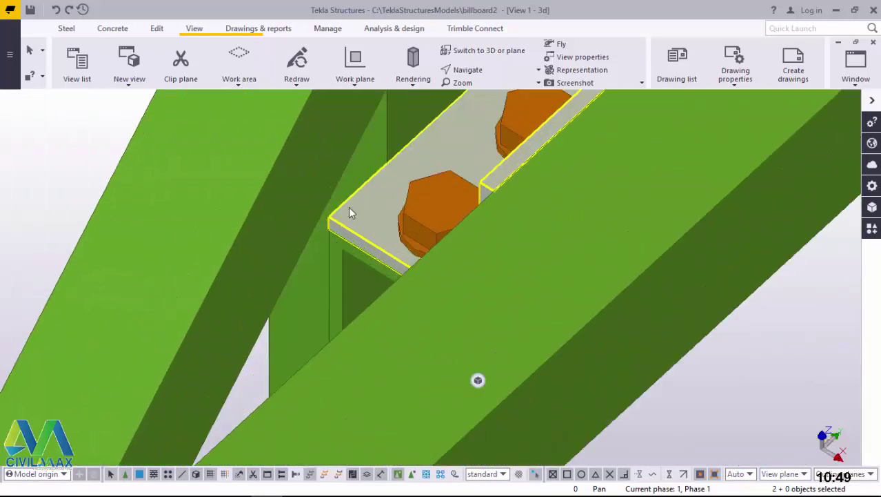
right_click(335, 276)
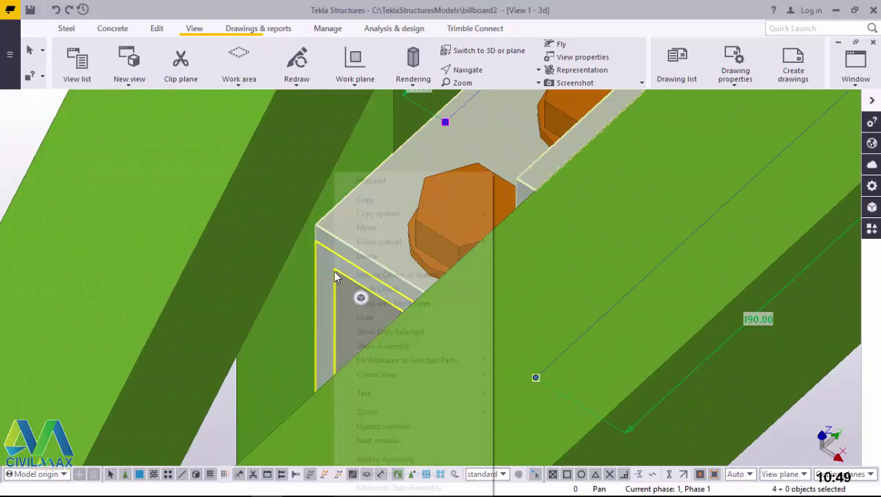
Copy the selected clip-angle parts from the grid J-8 base plate's outer edge midpoint to the matching midpoint at grid J-9.
click(366, 199)
scroll(407, 181, down, 10)
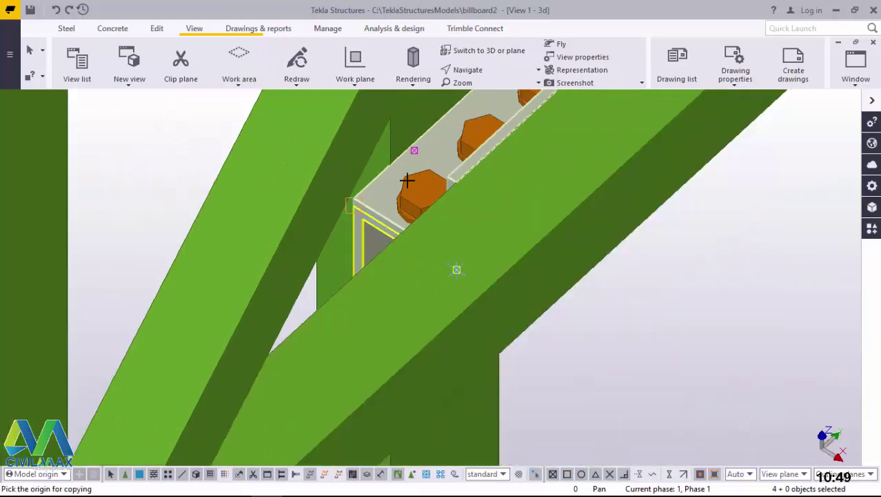
scroll(425, 177, down, 5)
scroll(438, 377, up, 3)
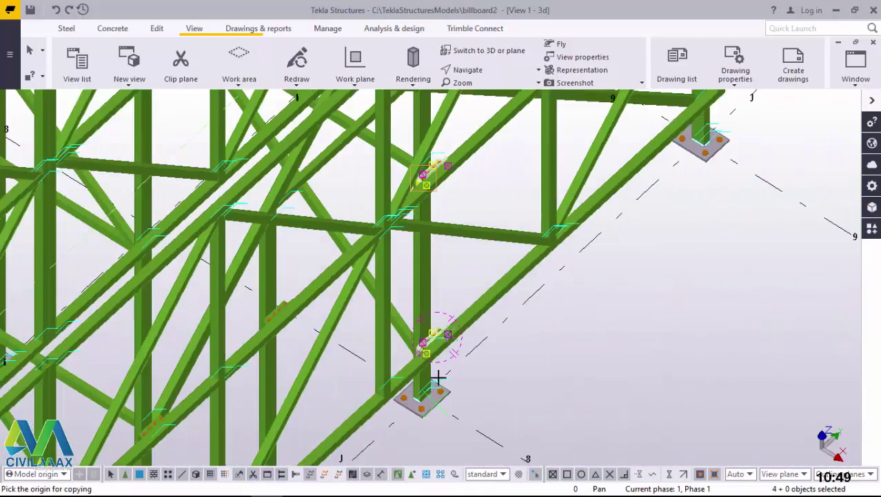
scroll(439, 394, up, 8)
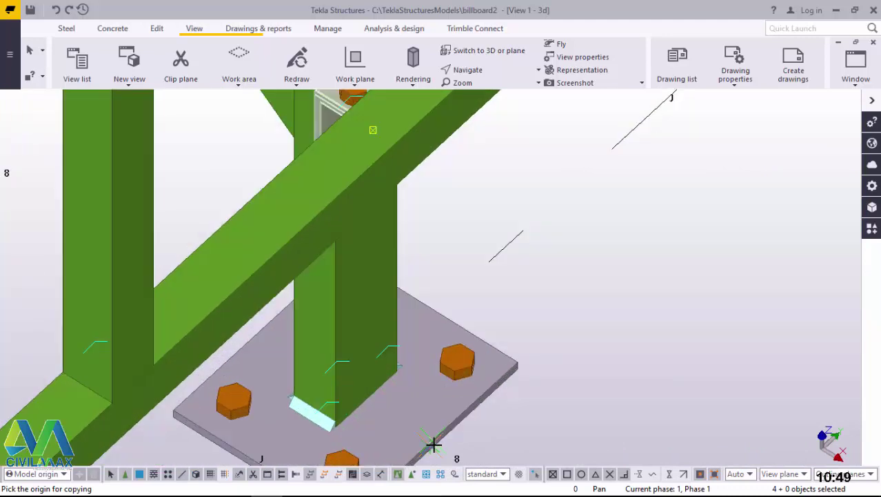
scroll(433, 445, up, 4)
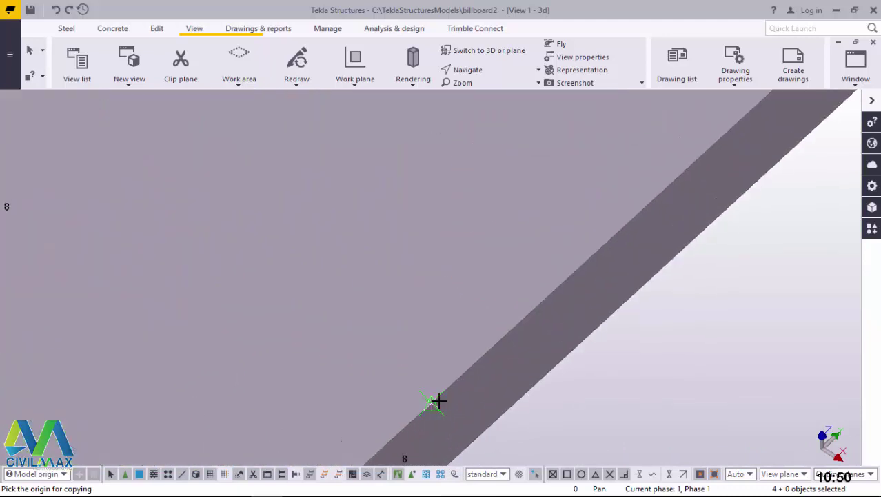
click(433, 408)
scroll(289, 362, down, 6)
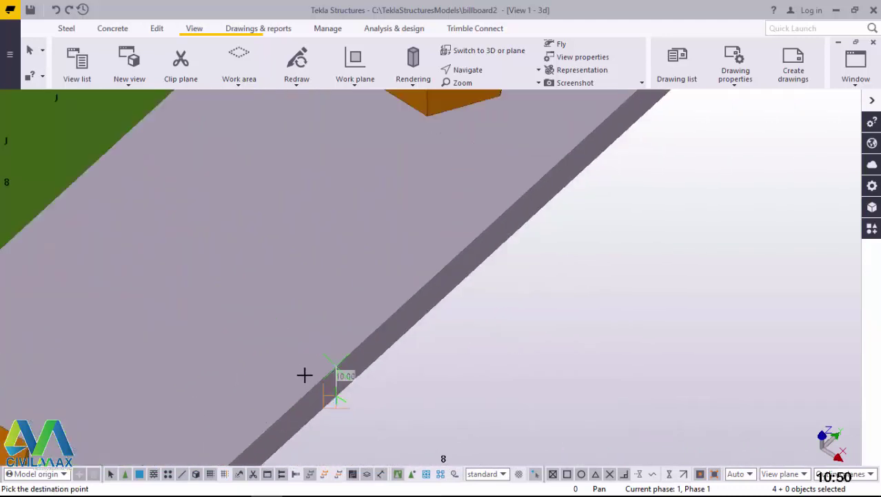
scroll(357, 394, down, 10)
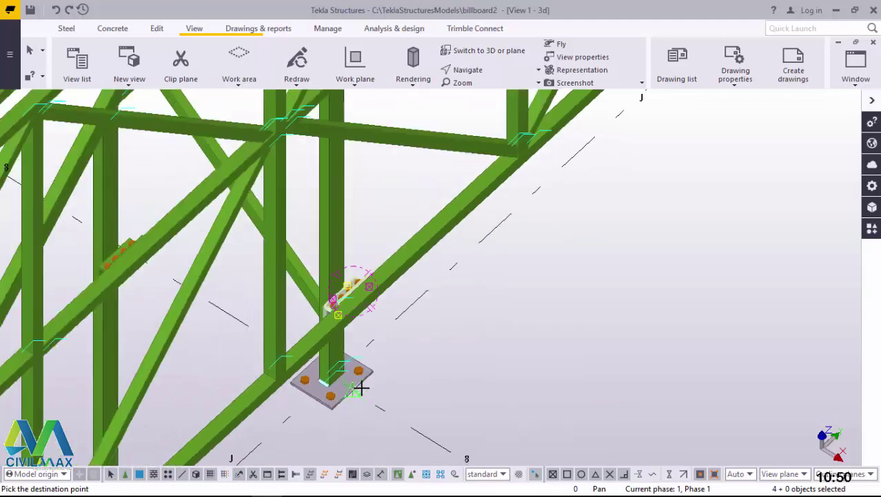
scroll(555, 192, up, 8)
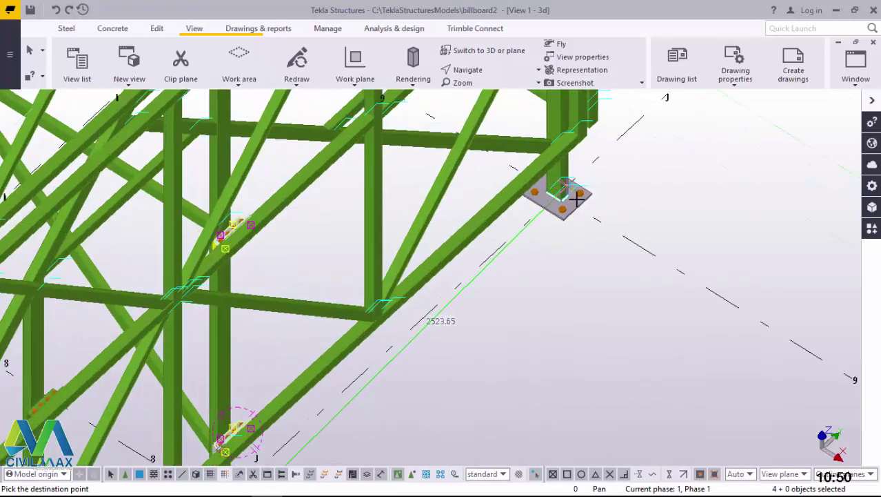
scroll(579, 213, up, 8)
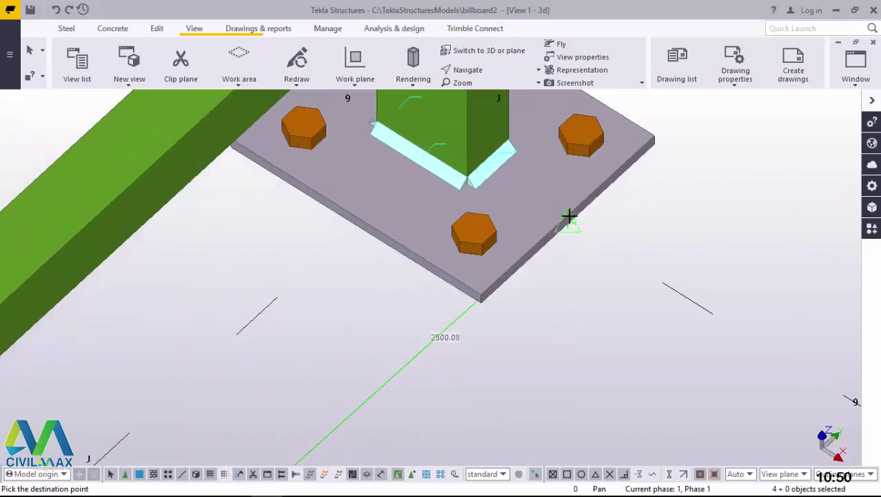
scroll(566, 210, up, 2)
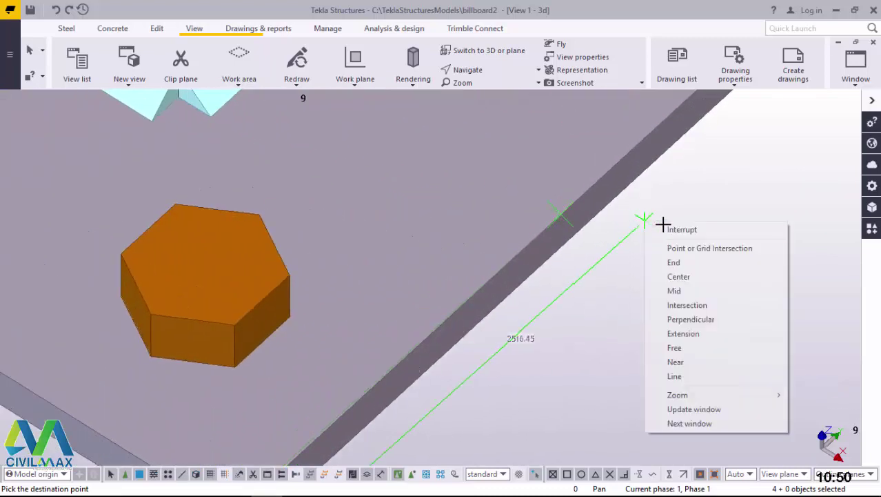
key(Escape)
scroll(431, 330, down, 10)
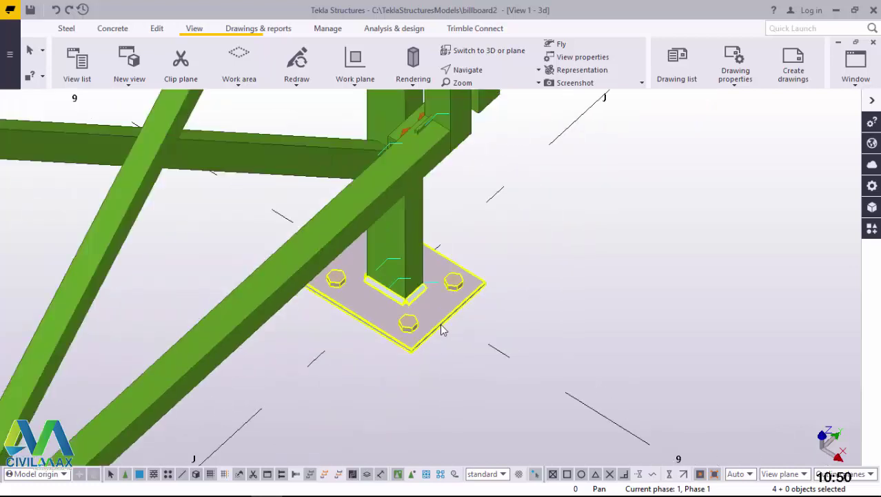
Examine the beam-to-column joint above the base plate of the grid J-9 column.
scroll(443, 330, down, 2)
scroll(449, 202, up, 10)
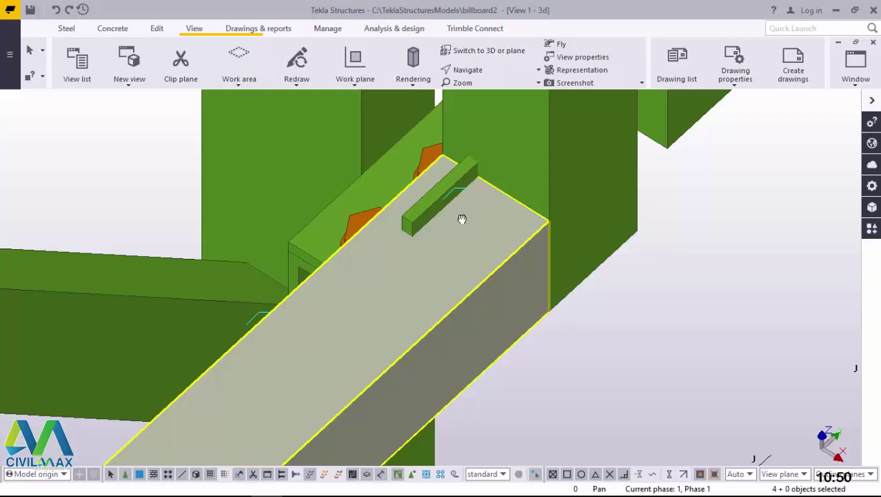
scroll(461, 220, up, 10)
ctrl+middle_drag(556, 187, 200, 167)
scroll(566, 216, down, 4)
ctrl+middle_drag(587, 248, 590, 289)
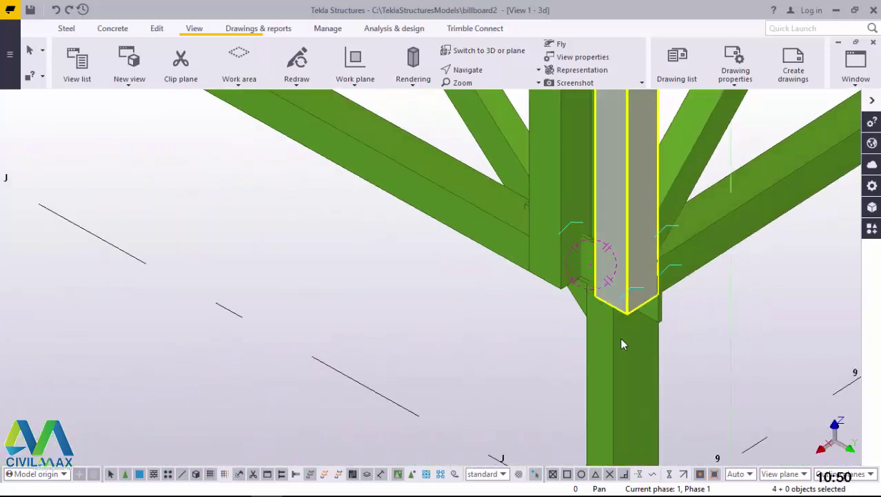
scroll(654, 342, down, 10)
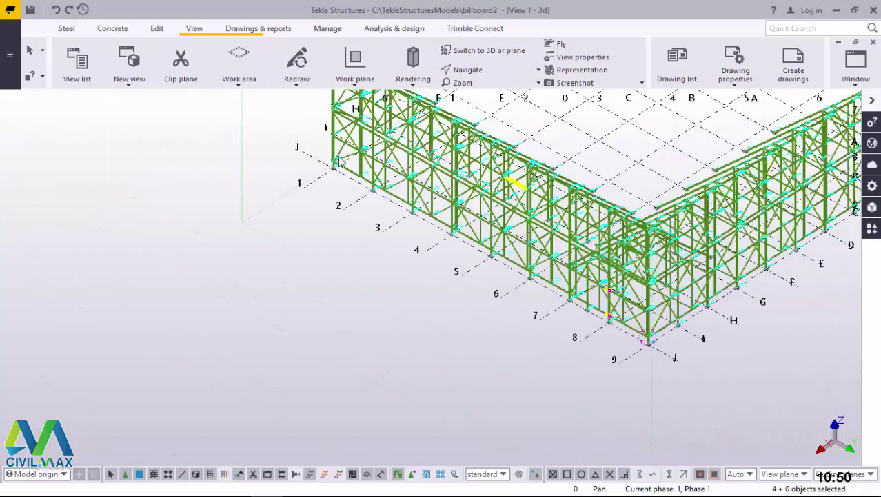
Add the two clip angles at the upper beam joint of the grid J-1 corner column to the selection.
scroll(339, 160, up, 10)
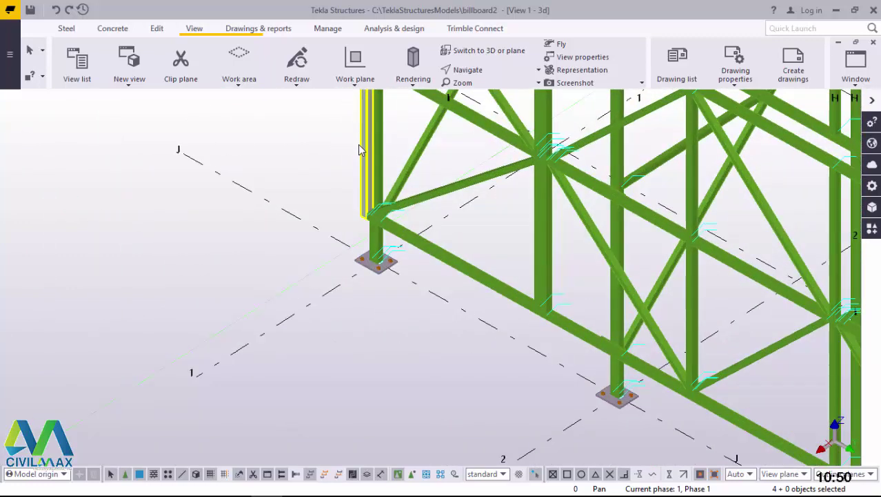
scroll(359, 146, up, 3)
scroll(417, 372, down, 12)
scroll(394, 134, up, 3)
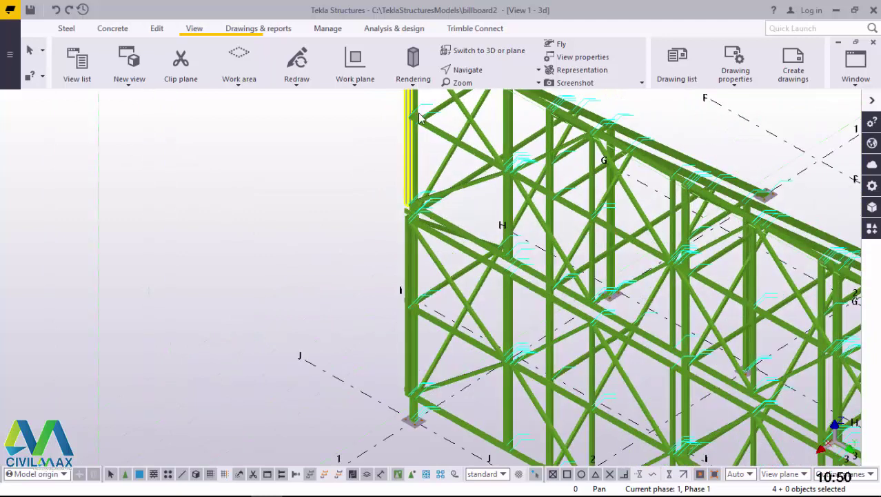
scroll(422, 158, up, 8)
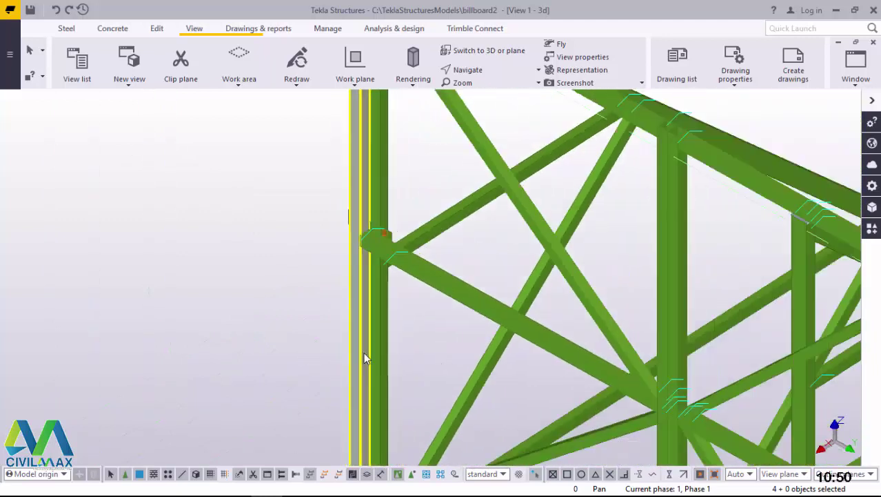
scroll(372, 338, down, 10)
scroll(363, 327, up, 10)
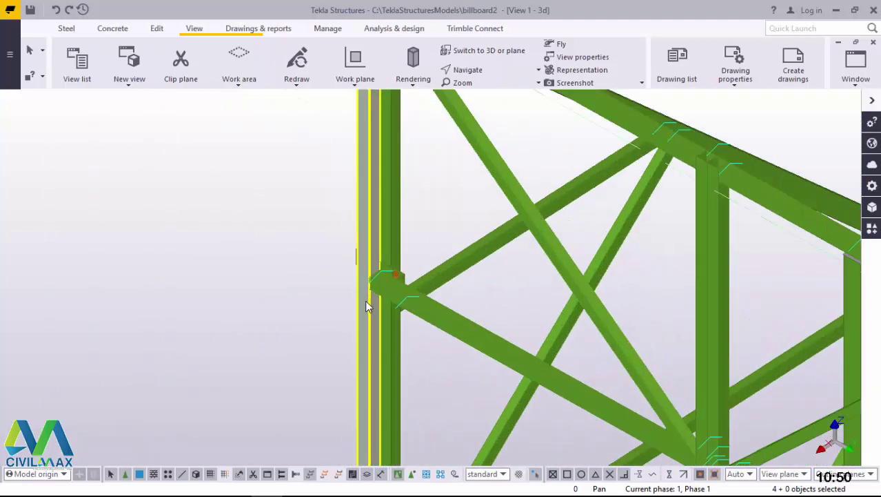
scroll(386, 290, up, 10)
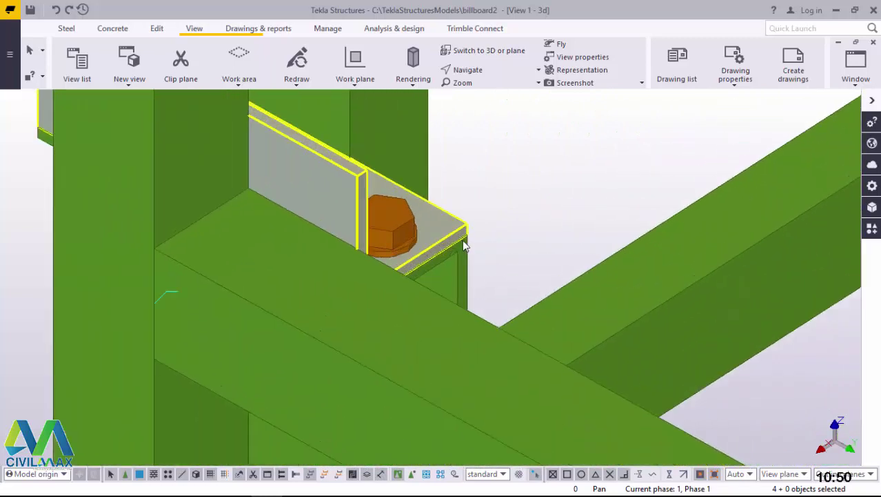
scroll(466, 255, up, 3)
scroll(331, 194, down, 3)
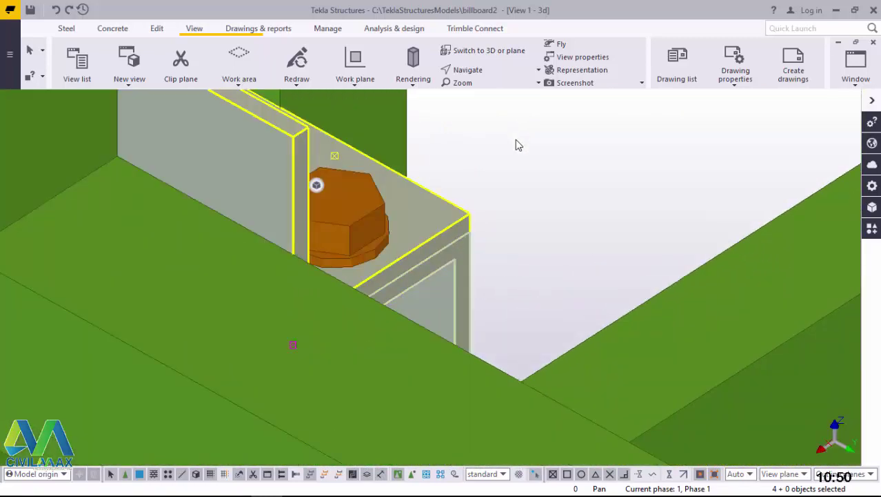
scroll(414, 142, down, 5)
scroll(407, 142, down, 5)
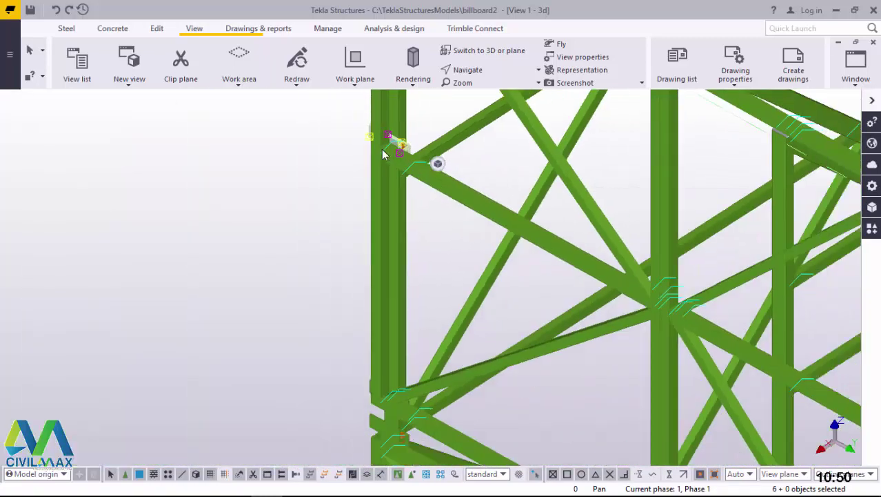
Add the two clip angles at the next lower beam joint of the grid J-1 column to the selection.
scroll(373, 356, up, 3)
scroll(373, 355, up, 5)
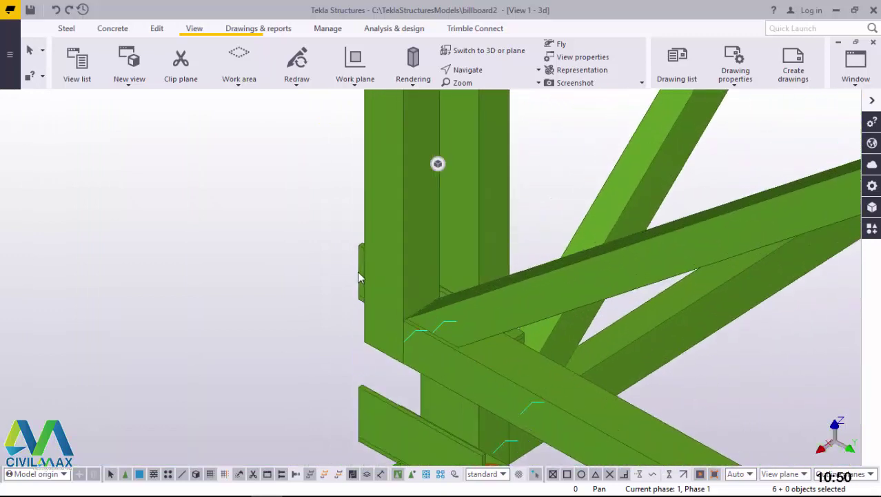
ctrl+middle_drag(395, 271, 547, 258)
scroll(295, 342, up, 2)
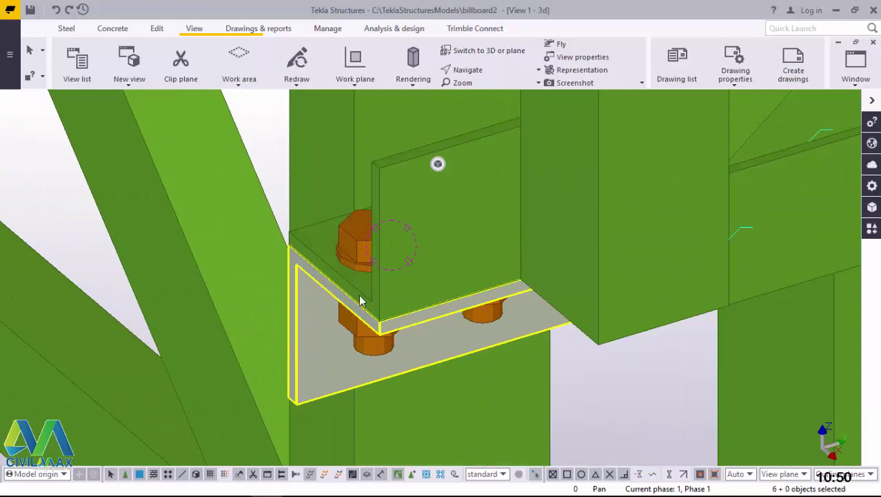
shift+click(459, 223)
right_click(459, 223)
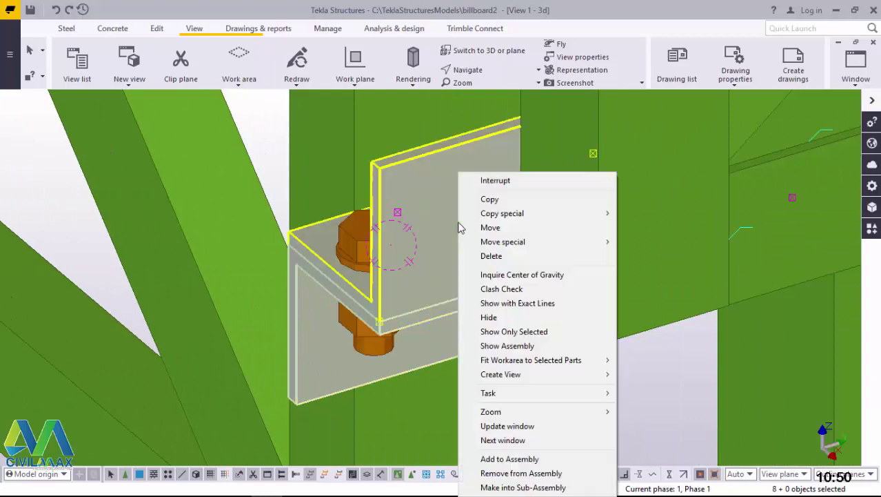
Copy the selected clip angles from the grid J-1 base plate's outer edge midpoint to the matching midpoint at grid J-2, and end the copying.
click(497, 204)
scroll(335, 250, down, 3)
scroll(572, 255, up, 3)
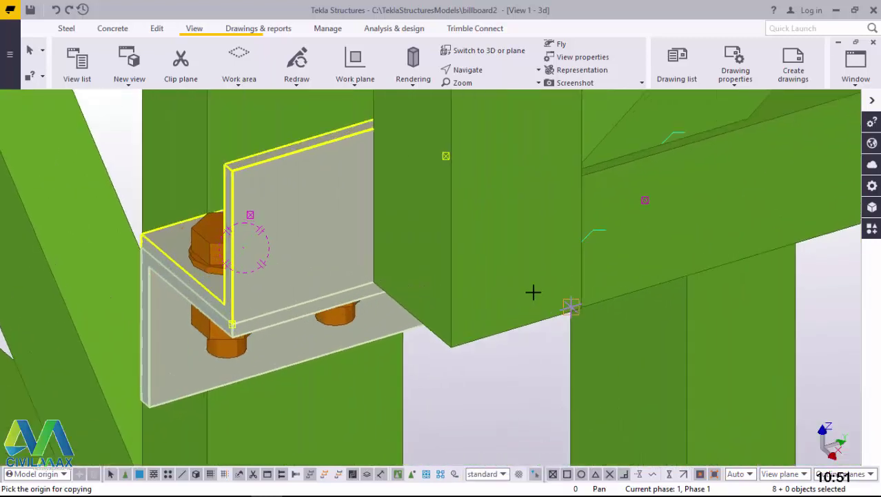
scroll(486, 302, down, 1)
scroll(168, 295, down, 4)
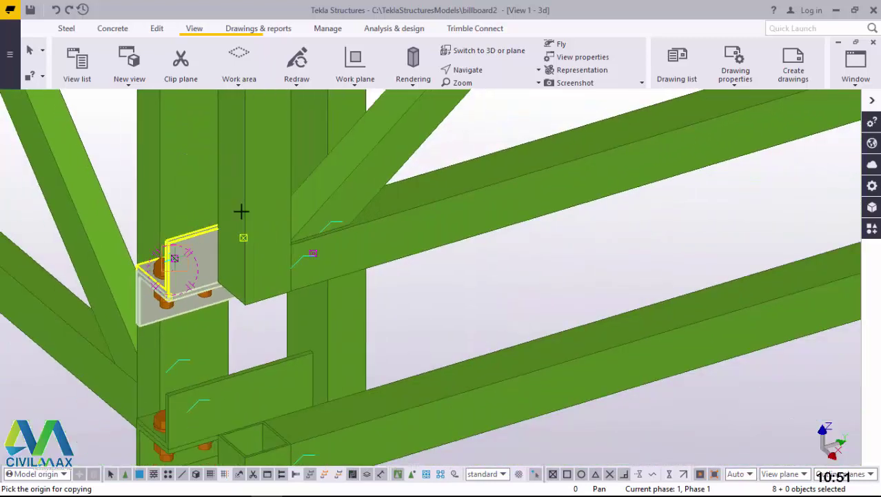
scroll(241, 211, down, 2)
scroll(240, 211, down, 2)
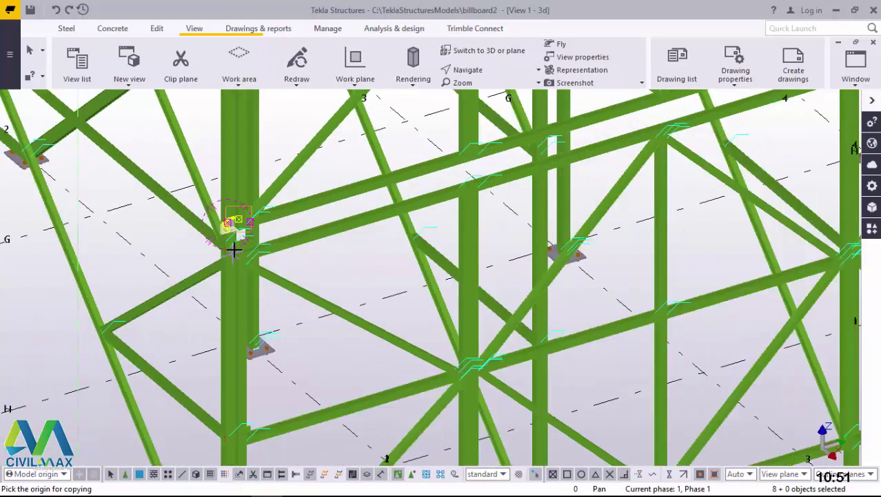
scroll(241, 275, down, 2)
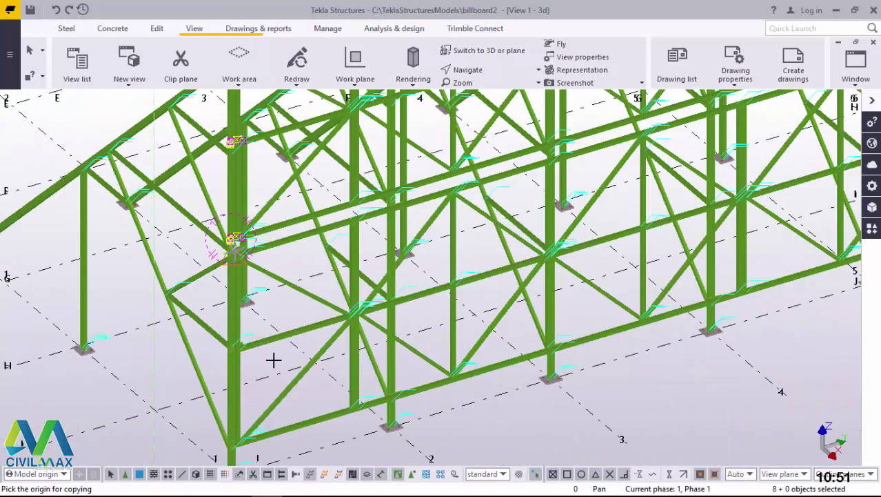
scroll(273, 359, down, 3)
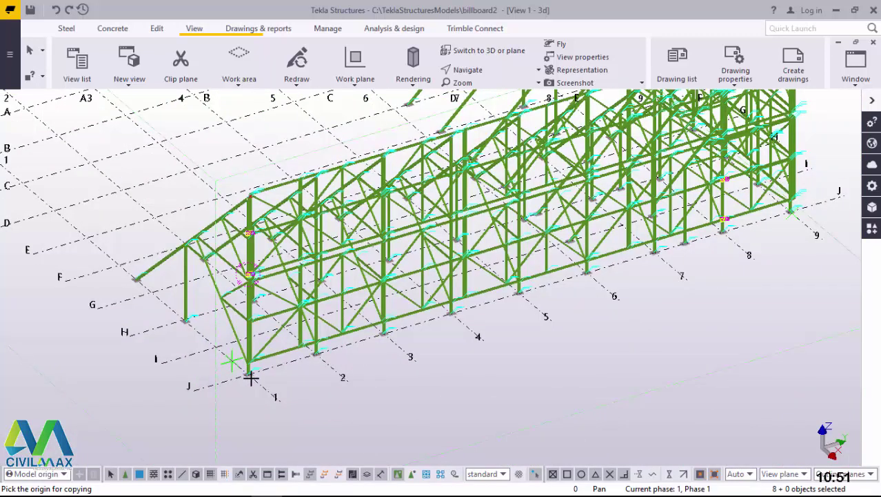
scroll(251, 378, up, 6)
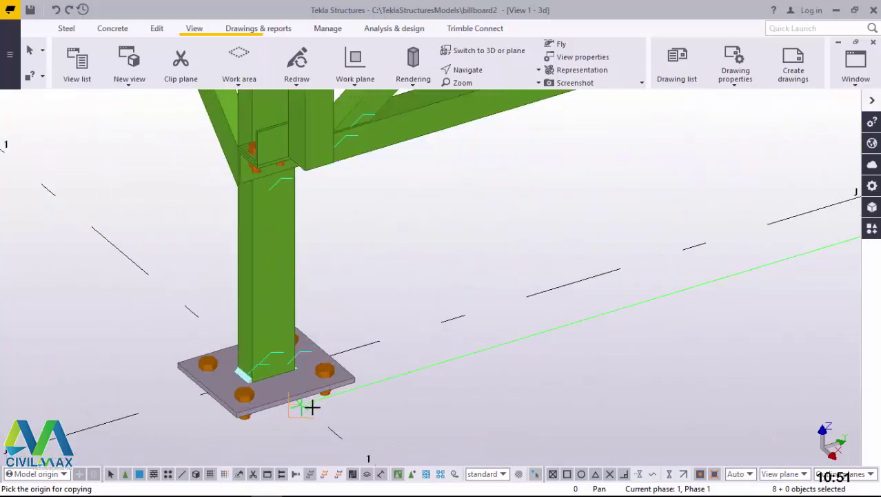
scroll(312, 407, up, 5)
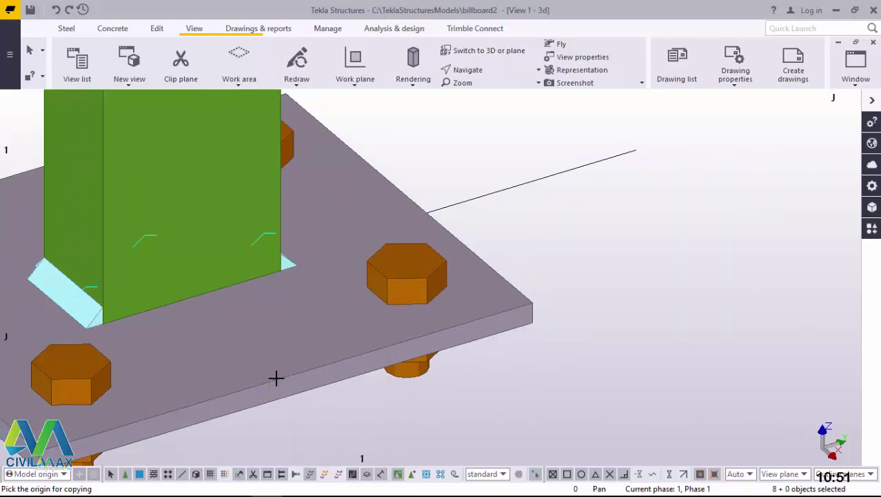
scroll(231, 365, down, 4)
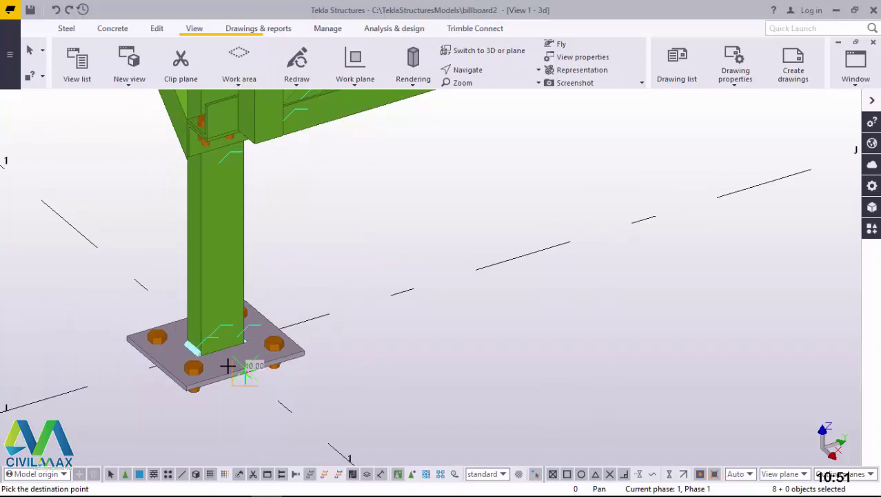
scroll(234, 385, down, 5)
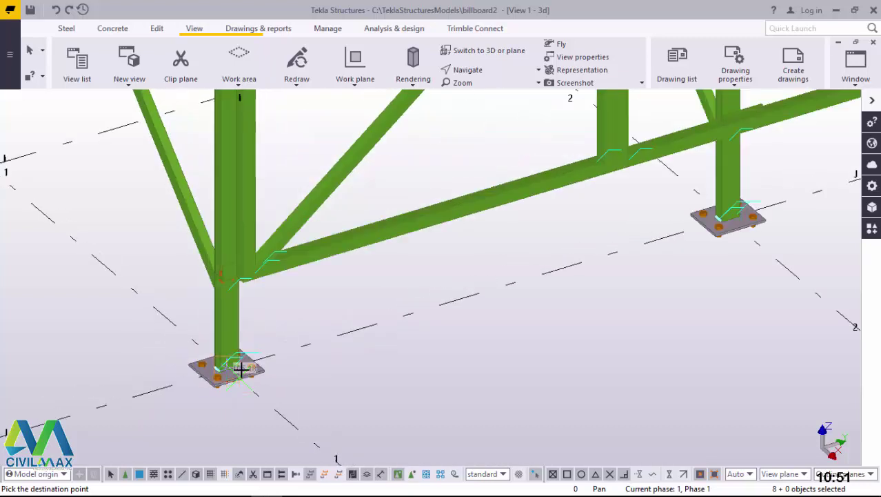
scroll(240, 370, up, 2)
scroll(236, 368, down, 5)
scroll(196, 381, down, 2)
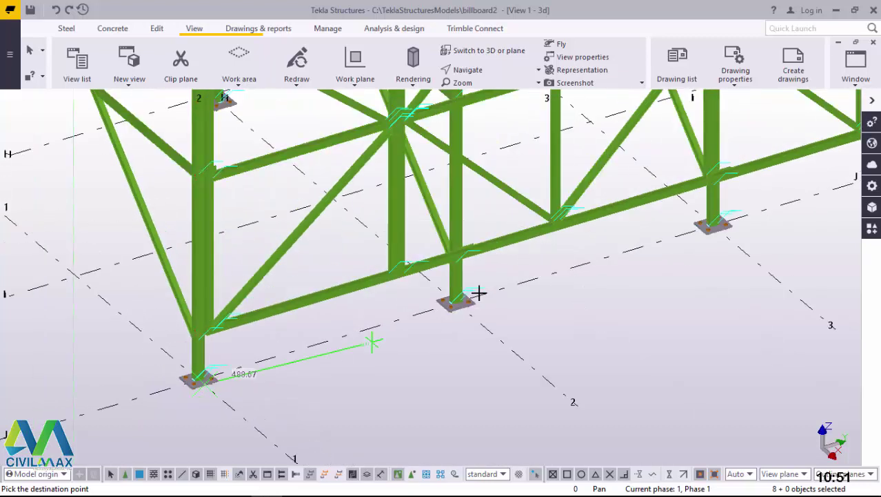
scroll(479, 294, up, 6)
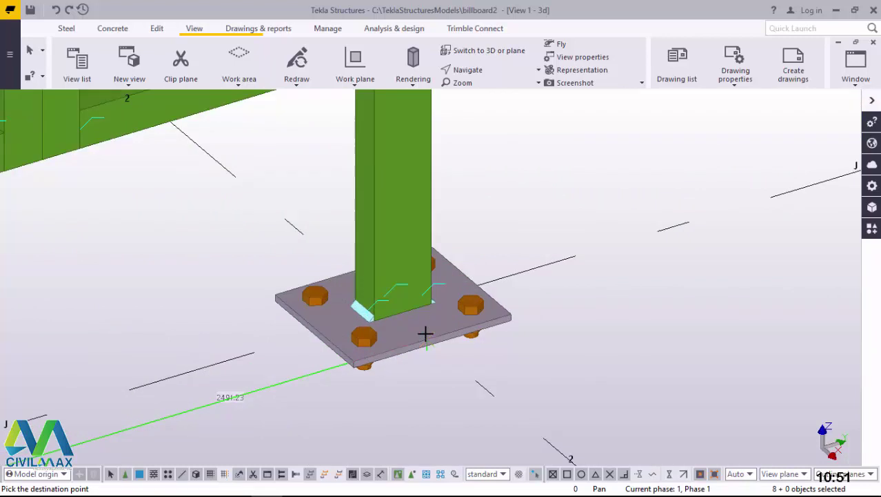
scroll(442, 337, up, 6)
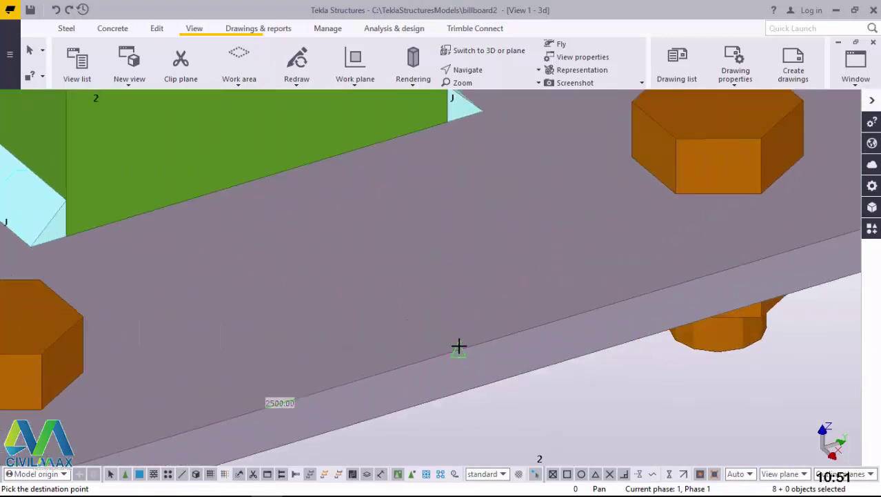
right_click(438, 238)
Examine how the copied clip angles fit against the beams at the upper joints of the grid J-2 column.
scroll(448, 368, down, 6)
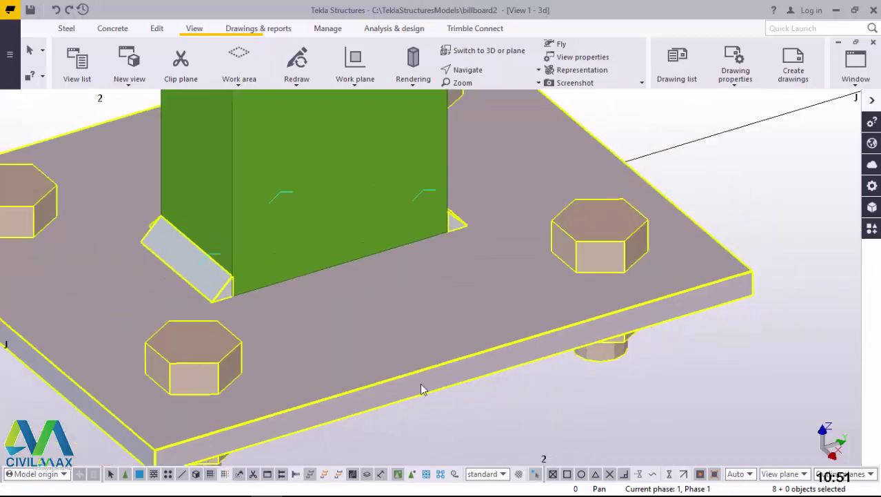
scroll(427, 396, down, 10)
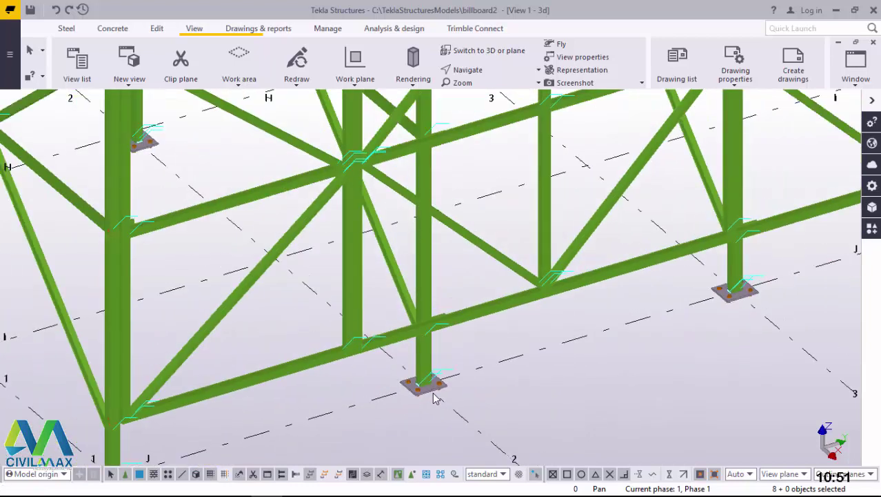
scroll(421, 129, up, 3)
scroll(400, 400, down, 4)
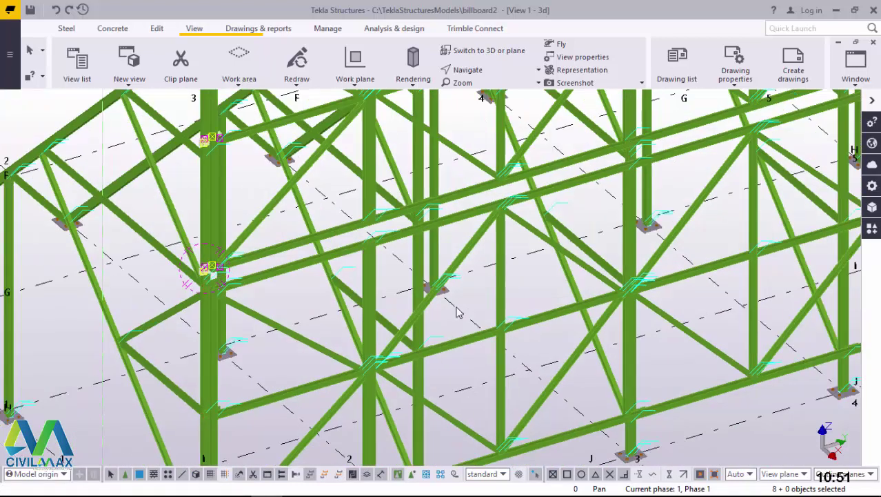
scroll(429, 270, up, 4)
scroll(390, 237, up, 6)
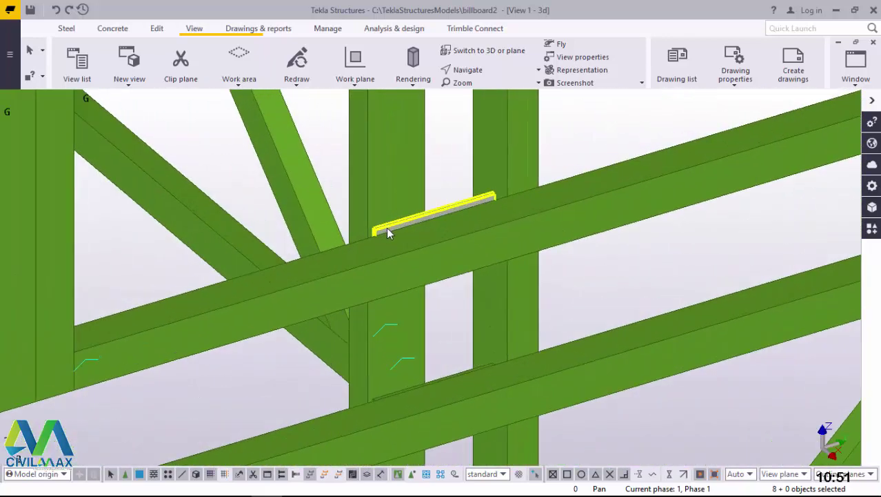
ctrl+middle_drag(388, 228, 385, 345)
scroll(376, 349, down, 6)
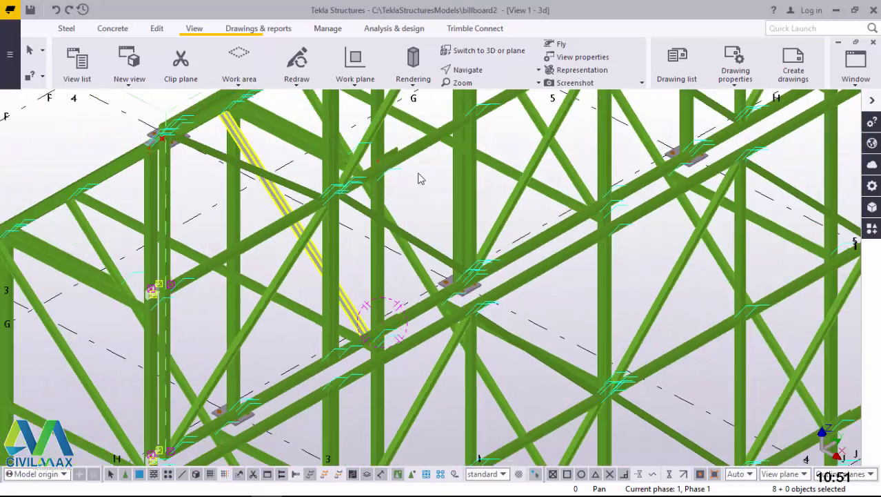
scroll(389, 182, up, 3)
scroll(367, 218, up, 8)
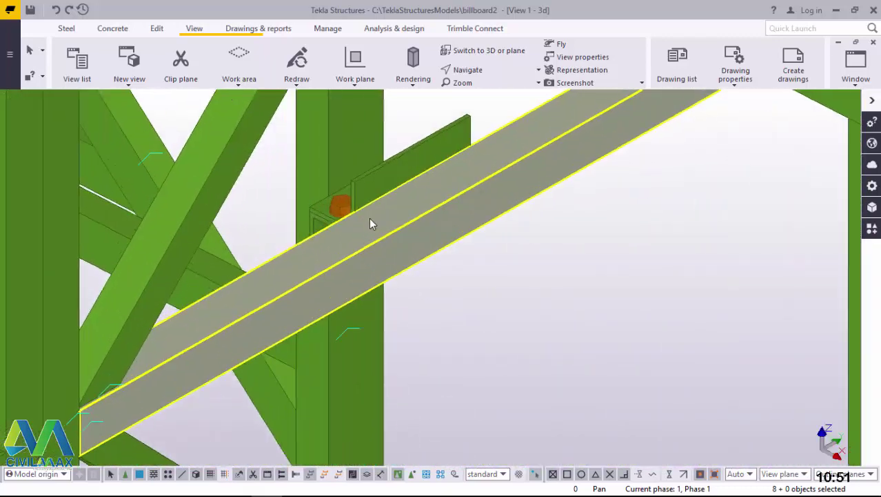
Move the two clip angles at the upper beam joint of the grid J-2 column about 40 mm down toward the beam's top edge.
ctrl+middle_drag(388, 219, 515, 155)
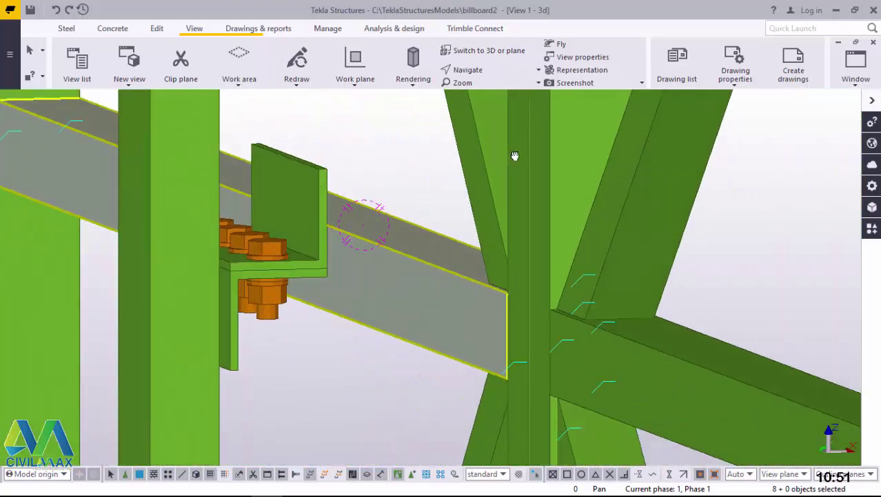
scroll(346, 210, up, 3)
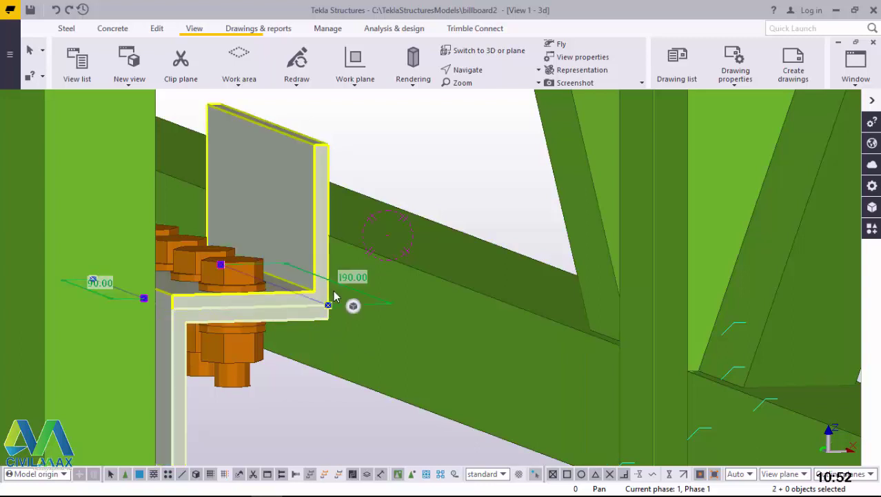
mouse_move(289, 285)
ctrl+middle_down()
mouse_move(194, 302)
mouse_move(182, 313)
mouse_move(177, 362)
mouse_move(531, 377)
ctrl+middle_up()
right_click(567, 366)
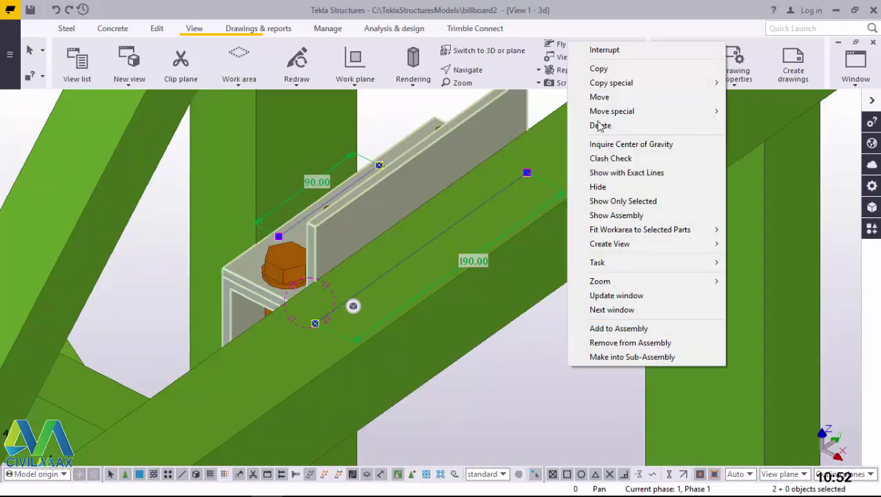
click(592, 100)
scroll(441, 127, up, 8)
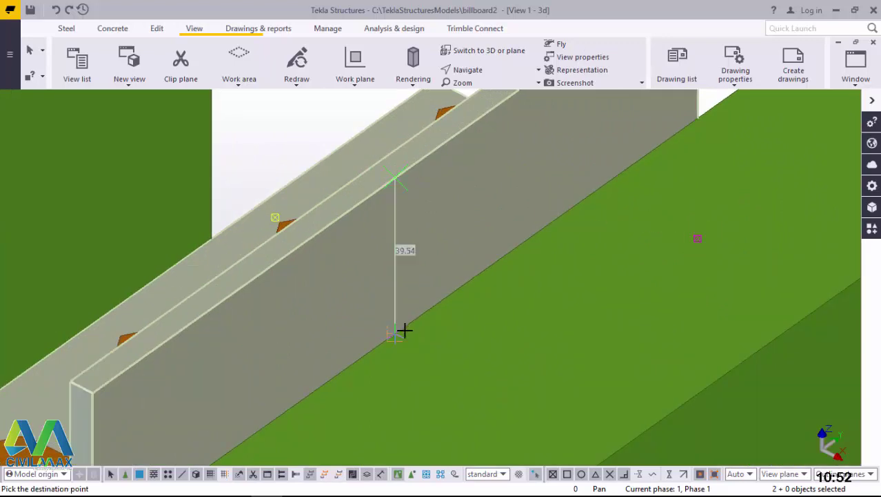
click(405, 330)
Add the two clip angles at the next lower beam joint of the grid J-2 column to the selection.
scroll(398, 217, down, 6)
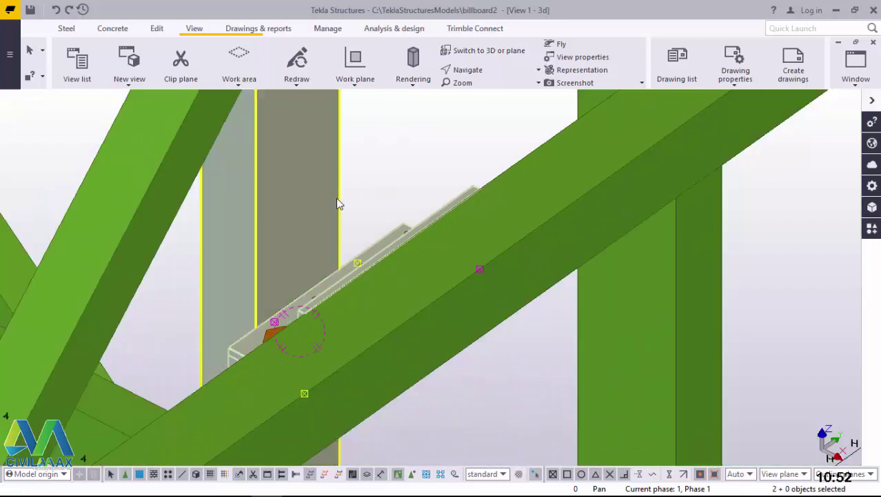
scroll(338, 203, down, 10)
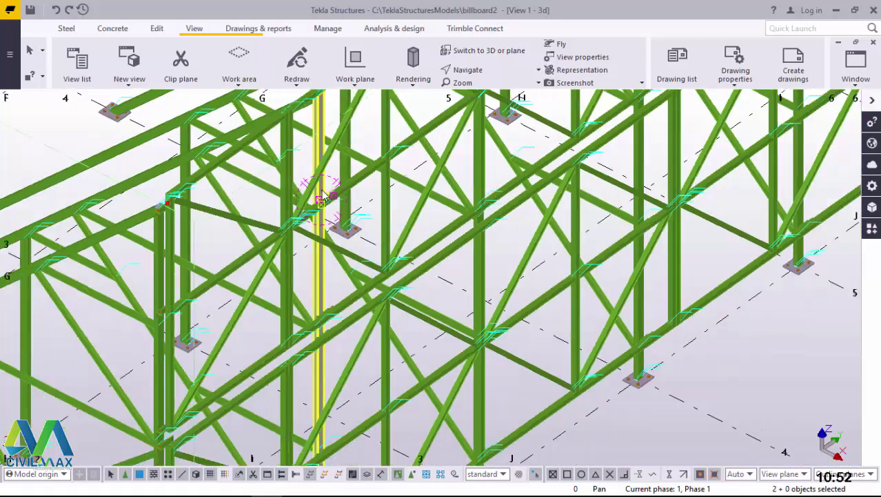
scroll(323, 195, down, 5)
scroll(358, 227, up, 8)
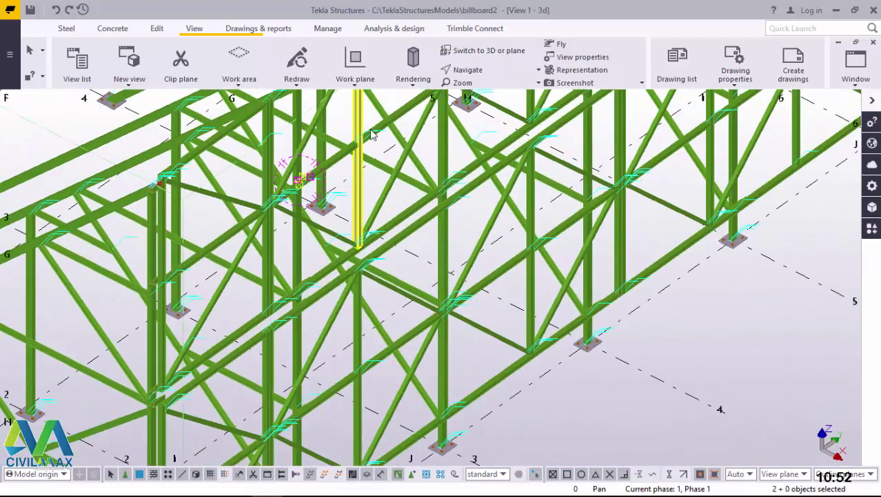
scroll(257, 255, up, 10)
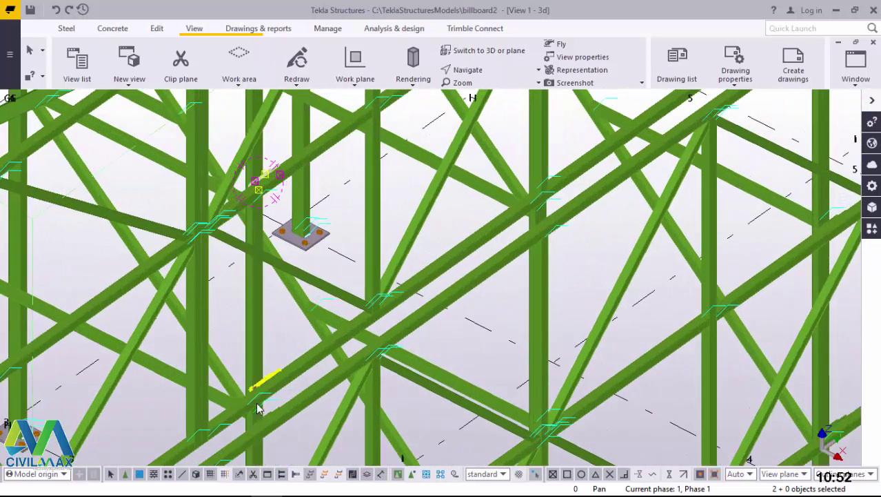
scroll(200, 348, up, 4)
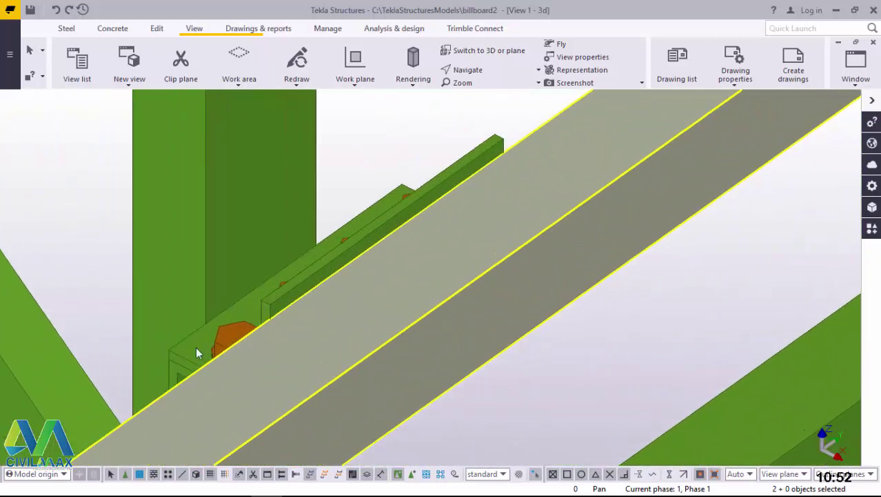
shift+click(187, 347)
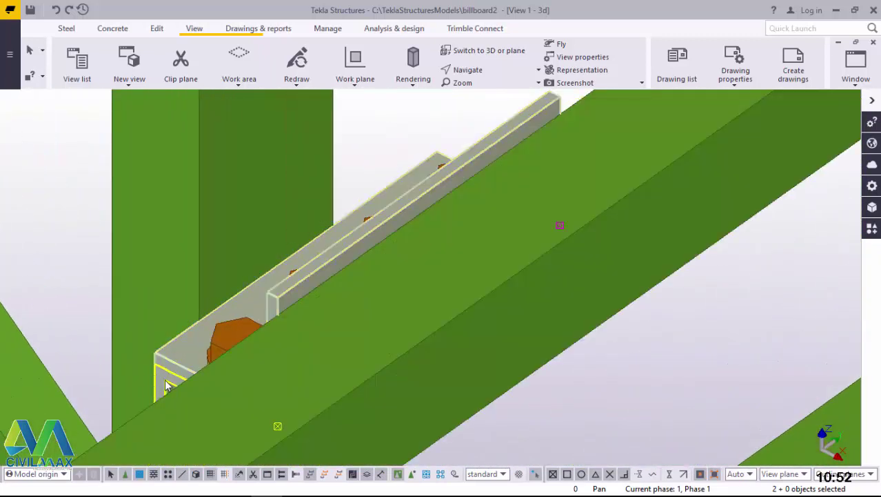
Start copying the four selected clip angles, with the outer edge midpoint of the grid J-2 base plate as origin.
right_click(165, 382)
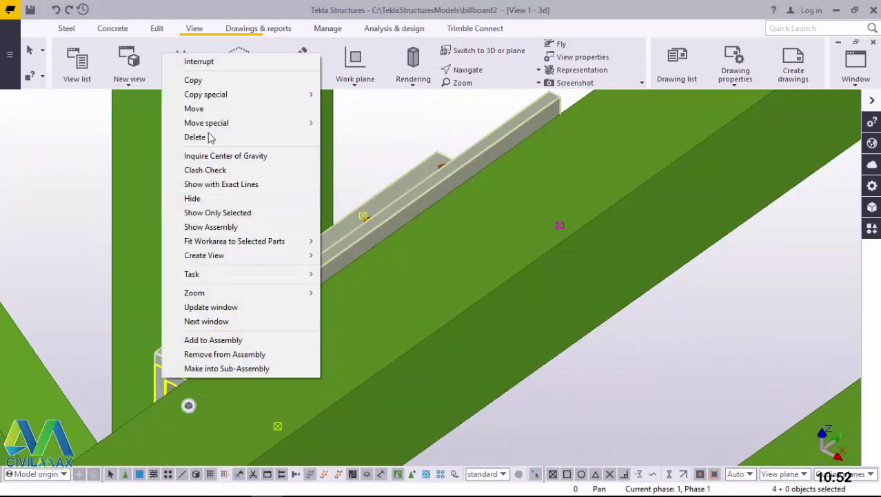
click(196, 84)
scroll(339, 175, down, 8)
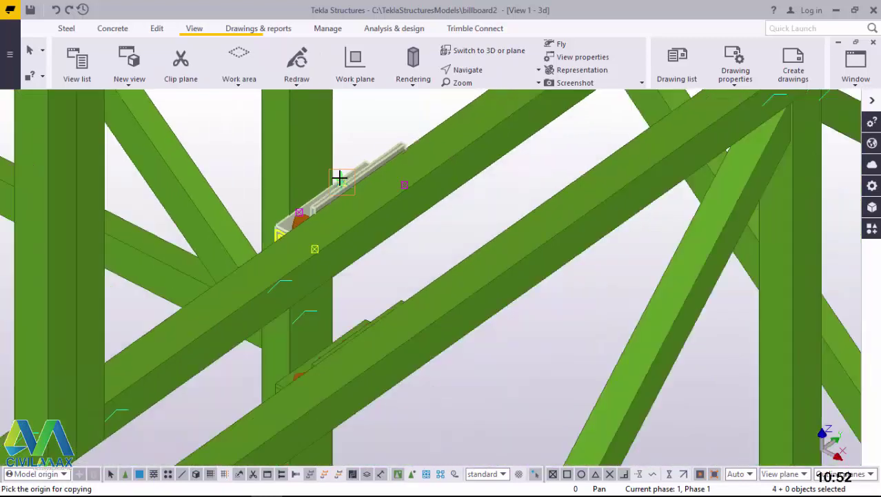
scroll(340, 177, down, 6)
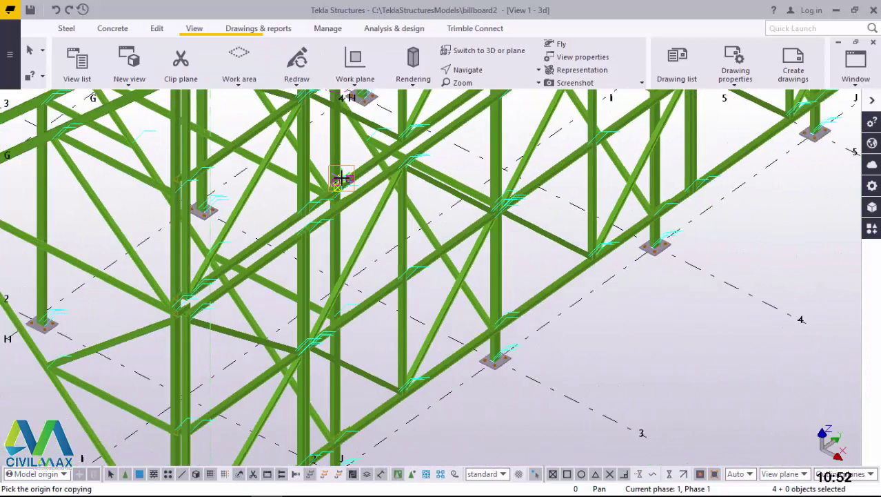
scroll(342, 178, down, 3)
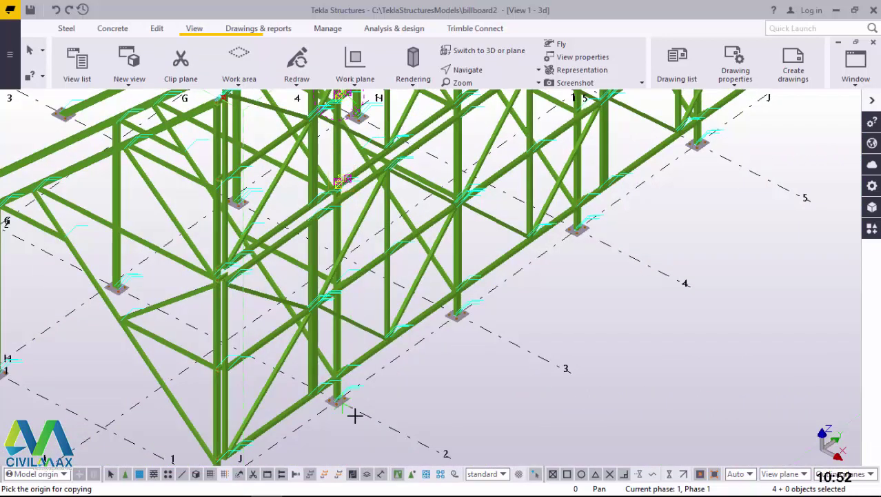
scroll(355, 415, up, 10)
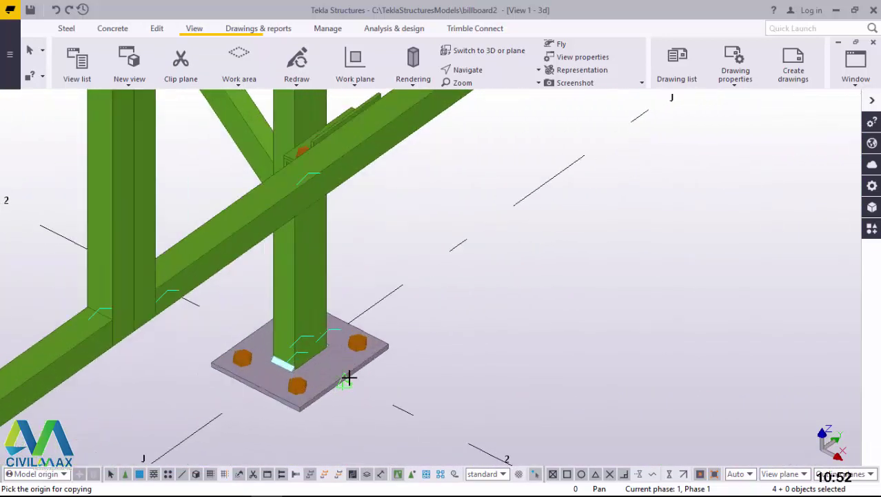
scroll(348, 378, up, 4)
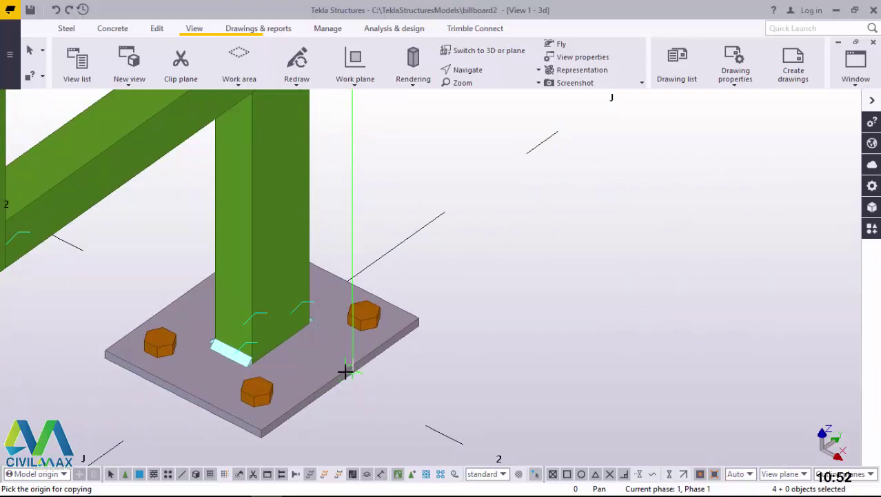
scroll(338, 374, up, 4)
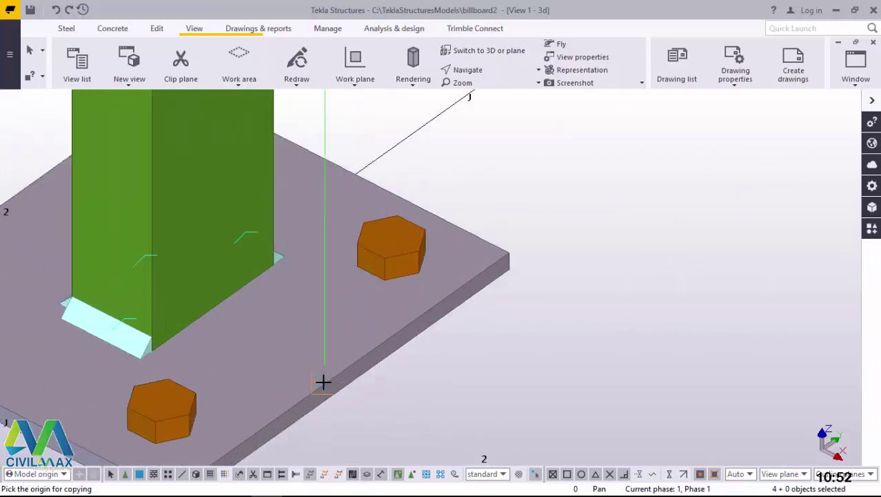
scroll(327, 382, up, 4)
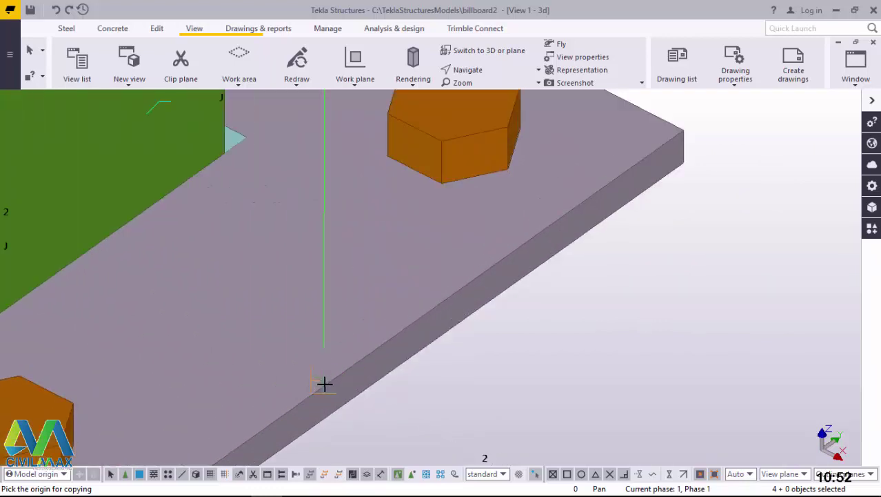
click(328, 386)
Place a copy of the clip angles at the outer edge midpoint of the grid J-3 base plate.
scroll(304, 379, down, 6)
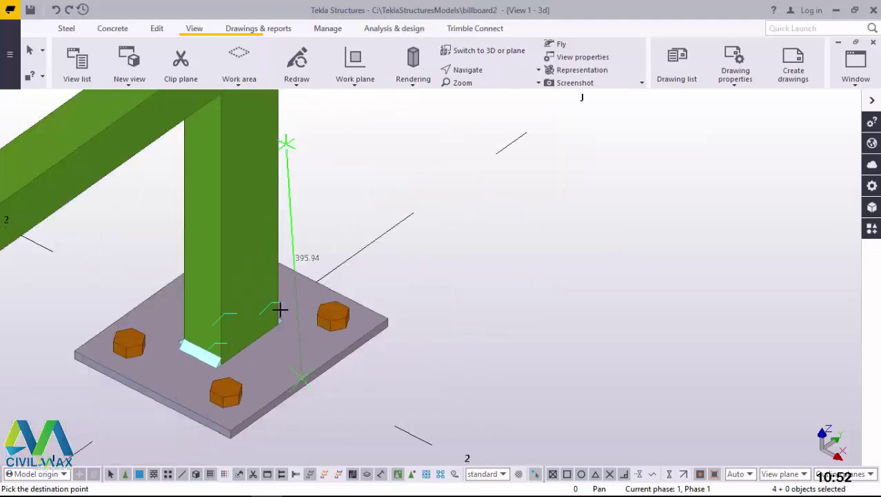
scroll(250, 341, down, 5)
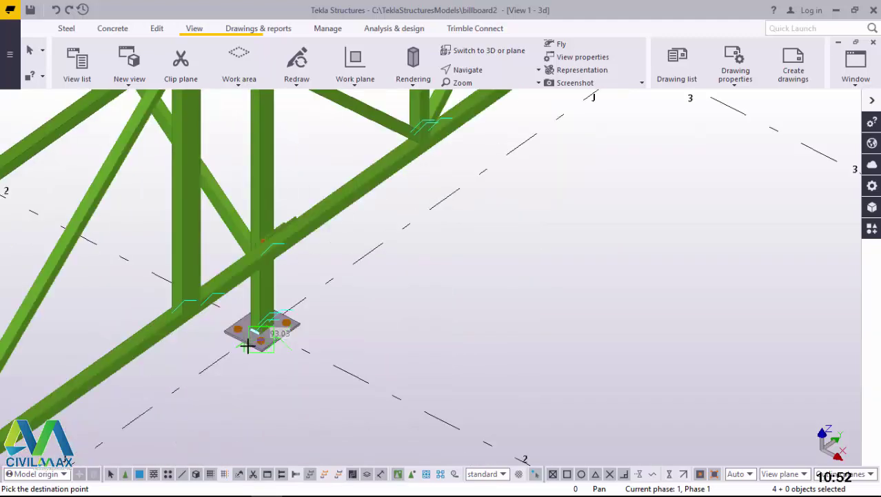
scroll(249, 344, down, 4)
click(387, 246)
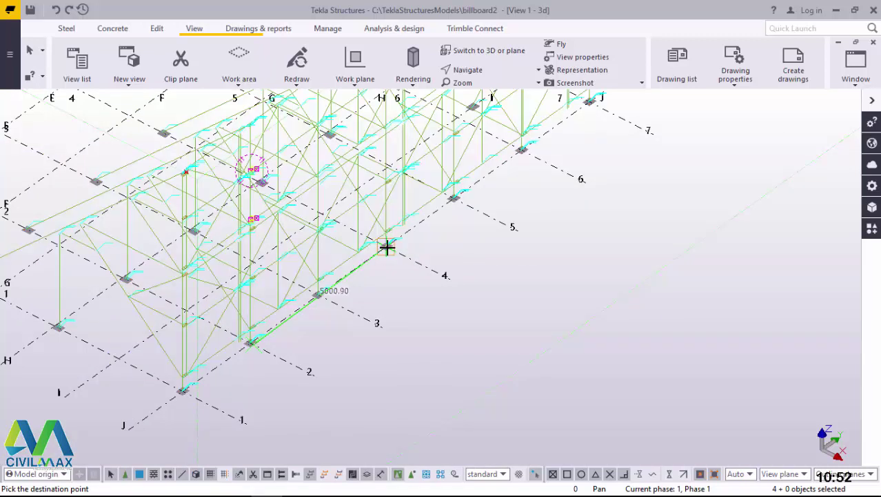
scroll(274, 335, up, 8)
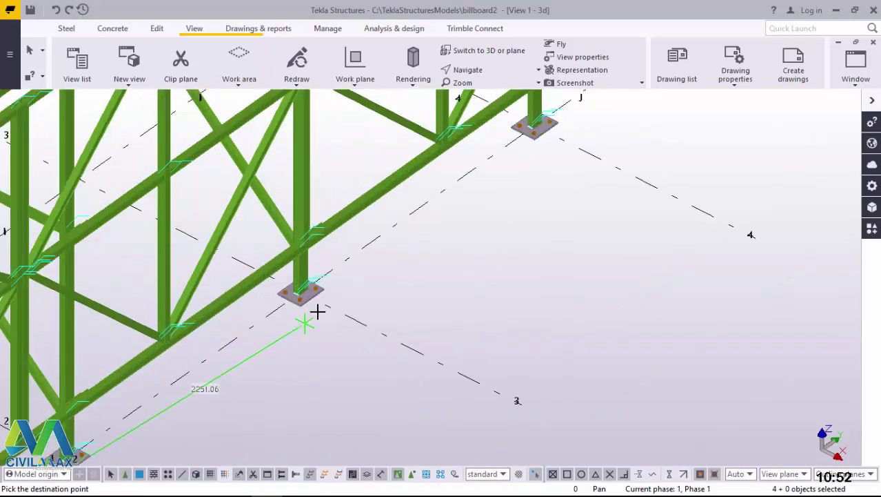
scroll(336, 275, up, 8)
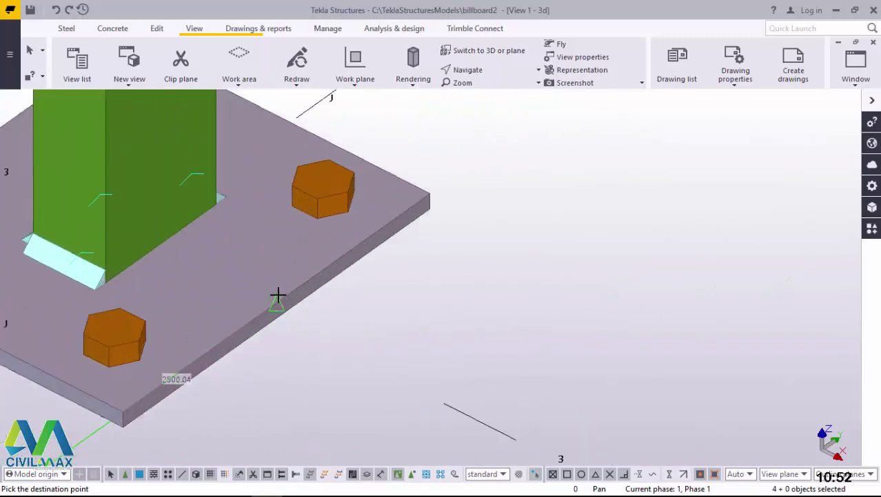
scroll(278, 302, up, 2)
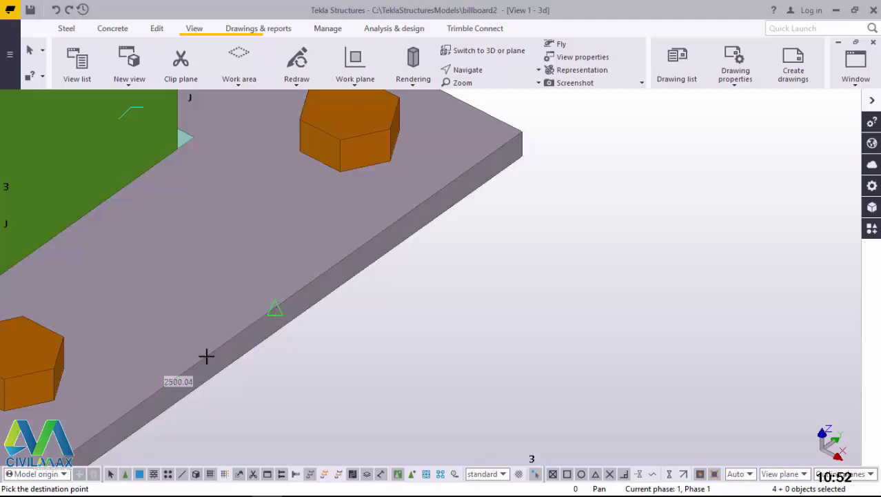
Place another copy of the clip angles at the matching base plate edge midpoint at grid J-4.
scroll(207, 356, down, 5)
scroll(246, 339, down, 7)
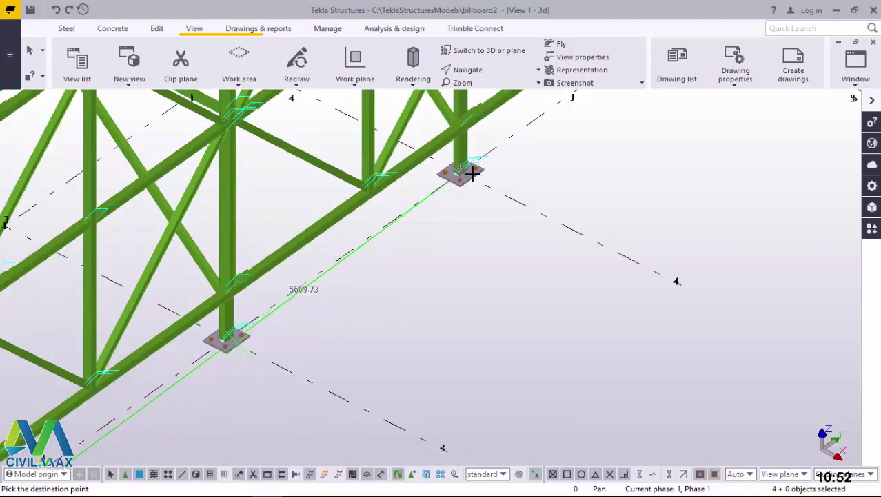
scroll(472, 174, up, 8)
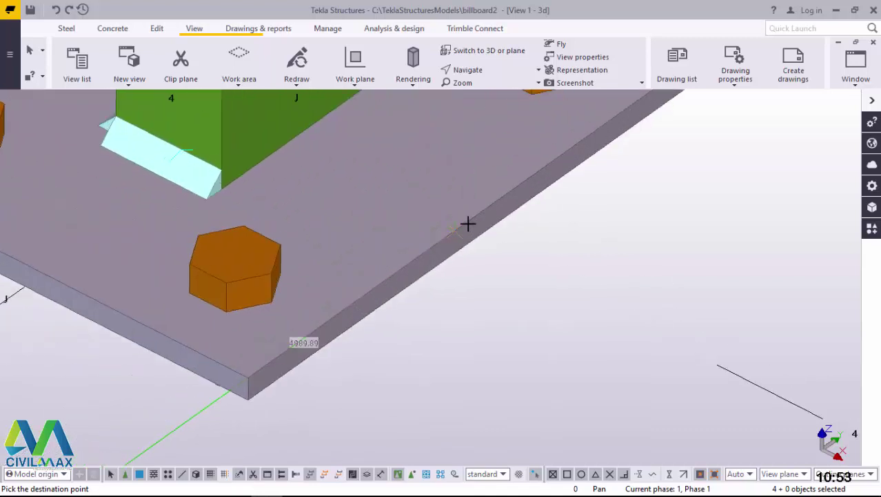
scroll(468, 223, up, 3)
Place another copy of the clip angles at the outer edge midpoint of the grid J-5 base plate.
scroll(332, 302, down, 5)
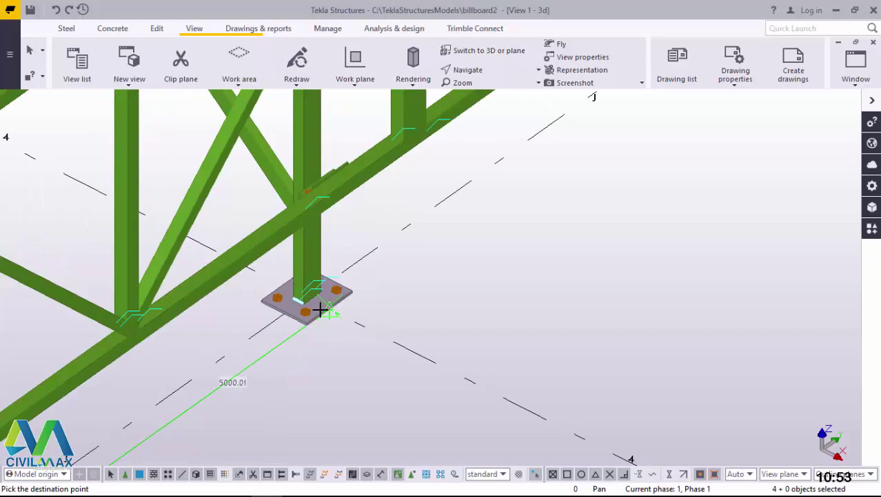
scroll(321, 310, down, 5)
scroll(331, 303, down, 1)
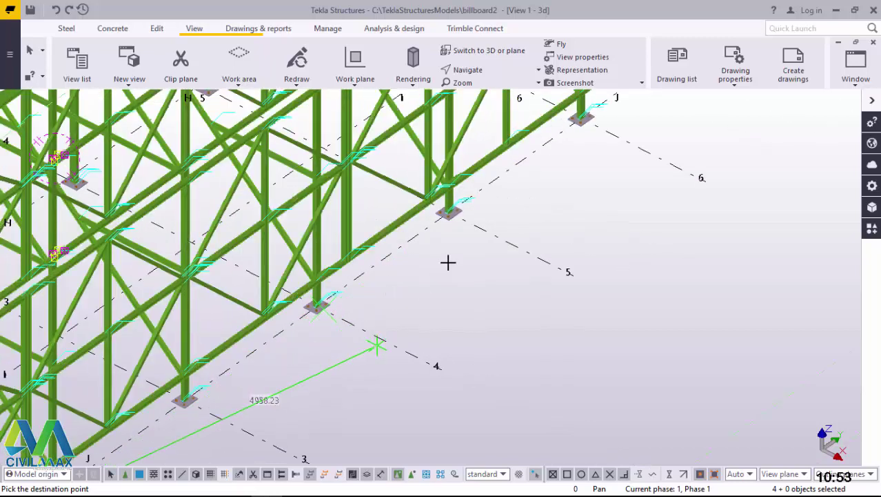
scroll(467, 204, up, 4)
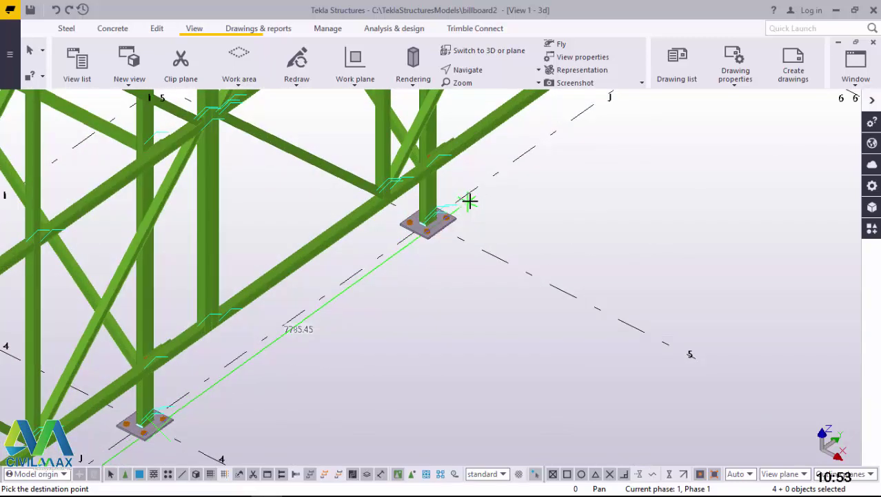
scroll(469, 200, down, 2)
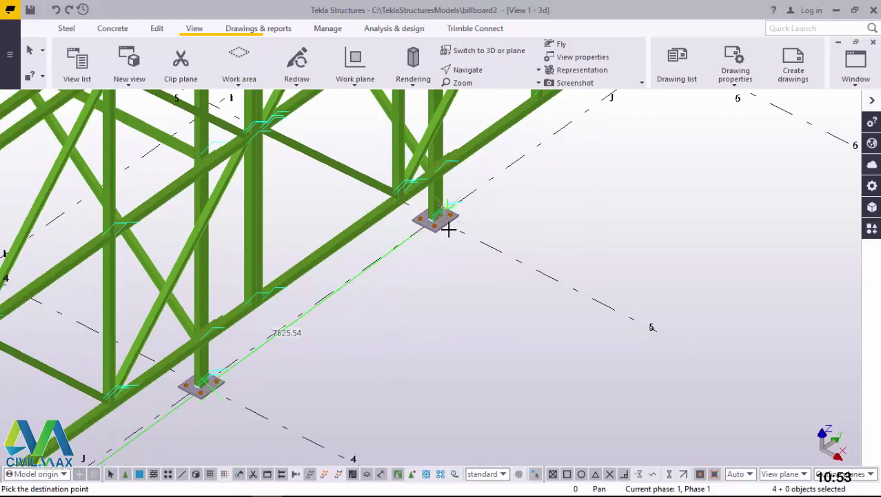
scroll(448, 230, up, 4)
scroll(442, 265, up, 5)
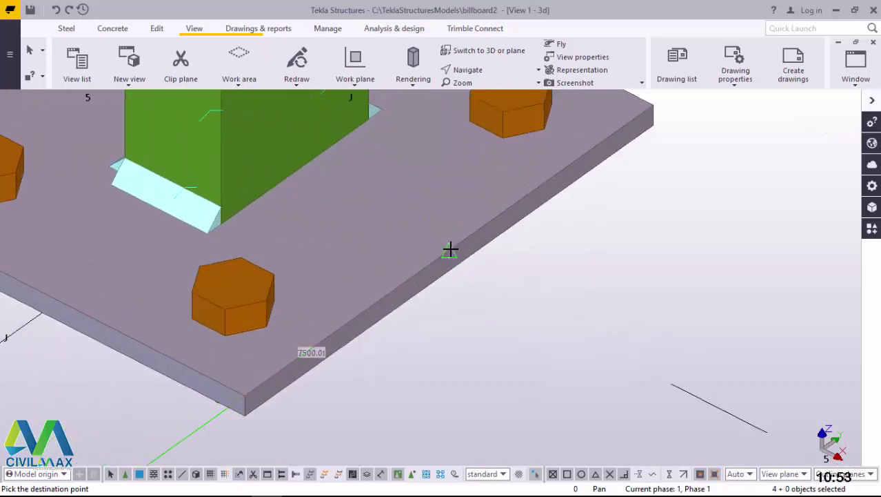
Place another copy of the clip angles at the outer edge midpoint of the grid J-6 base plate.
scroll(319, 336, down, 8)
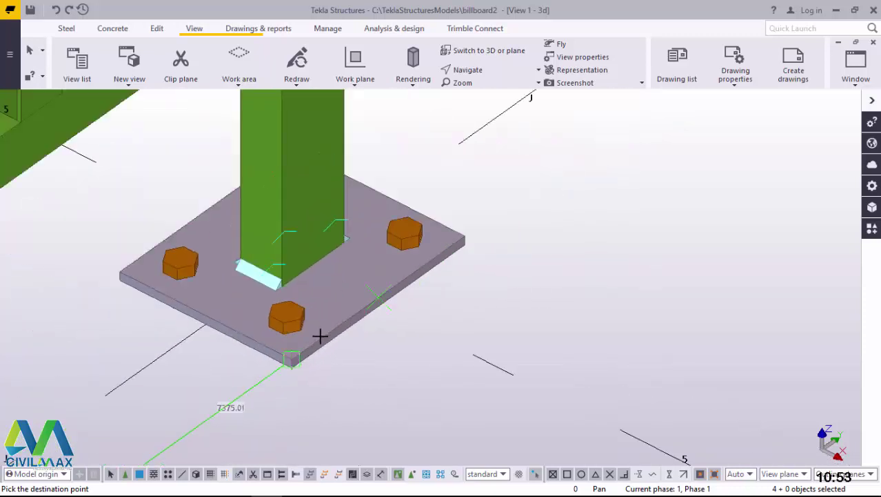
scroll(321, 336, down, 6)
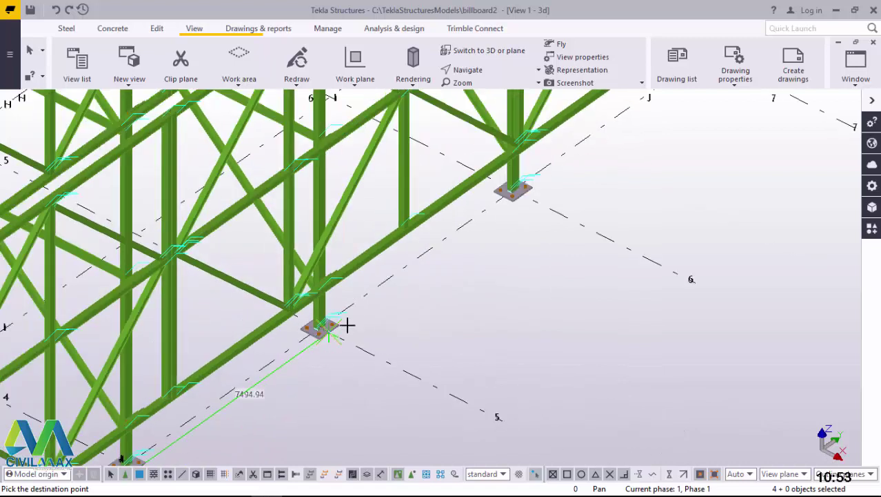
scroll(509, 199, up, 3)
scroll(509, 199, up, 6)
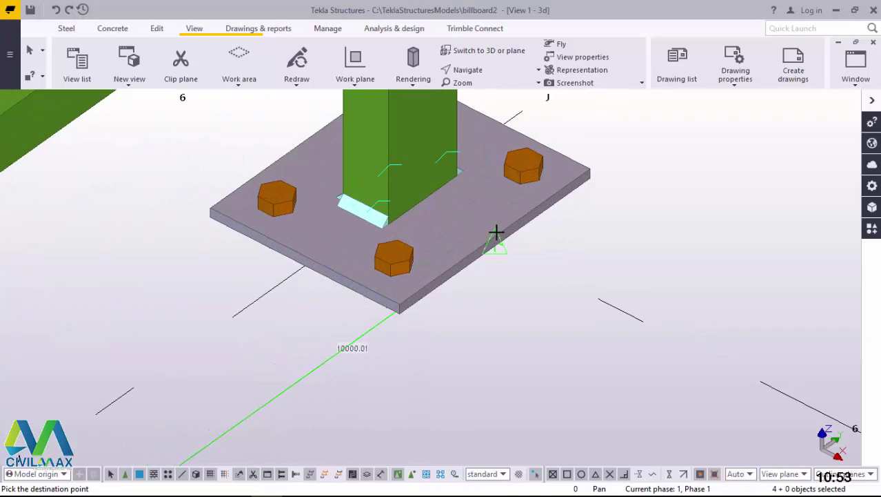
scroll(305, 346, down, 6)
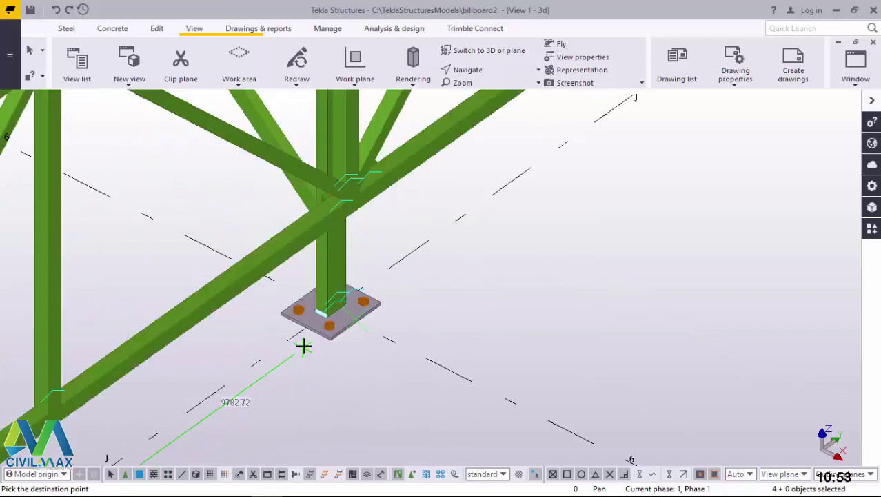
Place a copy of the clip angles at the outer edge midpoint of the grid J-7 base plate.
scroll(550, 166, down, 2)
scroll(551, 167, up, 6)
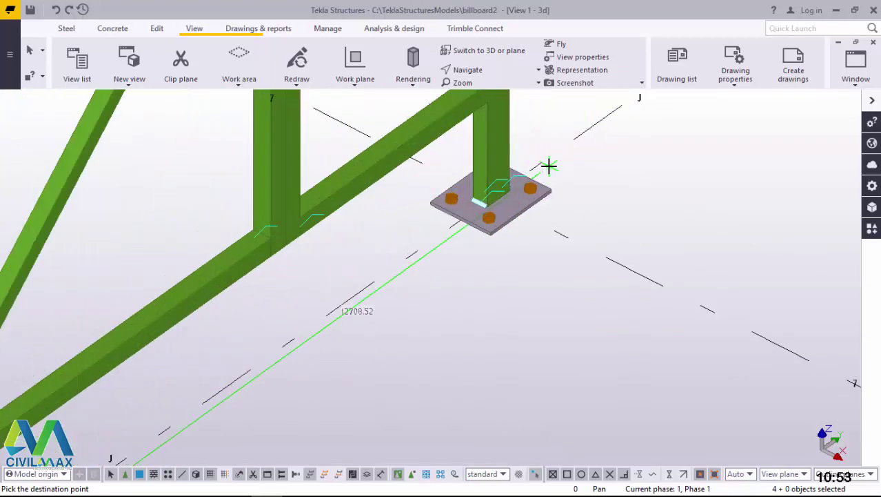
scroll(513, 228, up, 5)
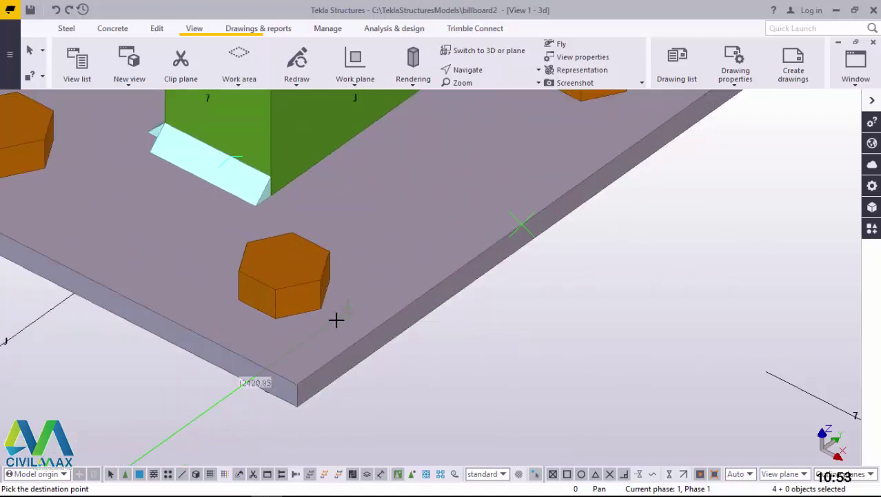
Place another copy of the clip angles at the edge midpoint of the intermediate base plate between grids 7 and 8.
scroll(337, 316, down, 6)
scroll(502, 176, up, 2)
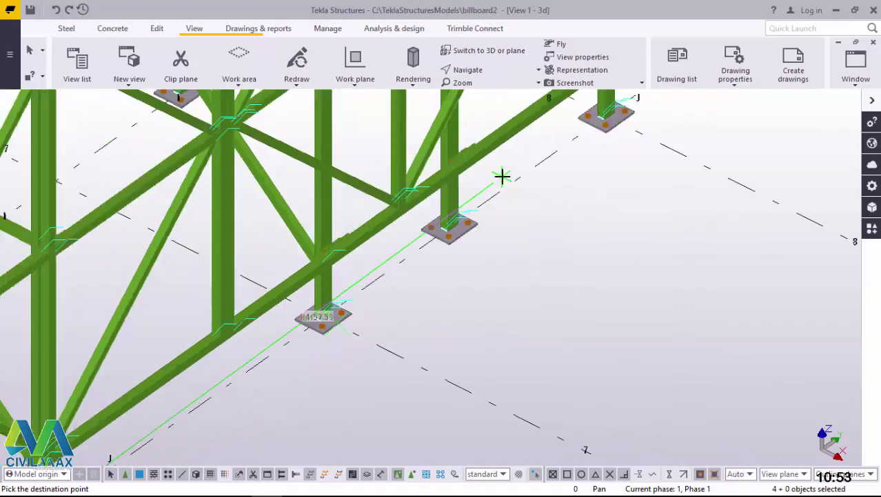
scroll(483, 172, up, 6)
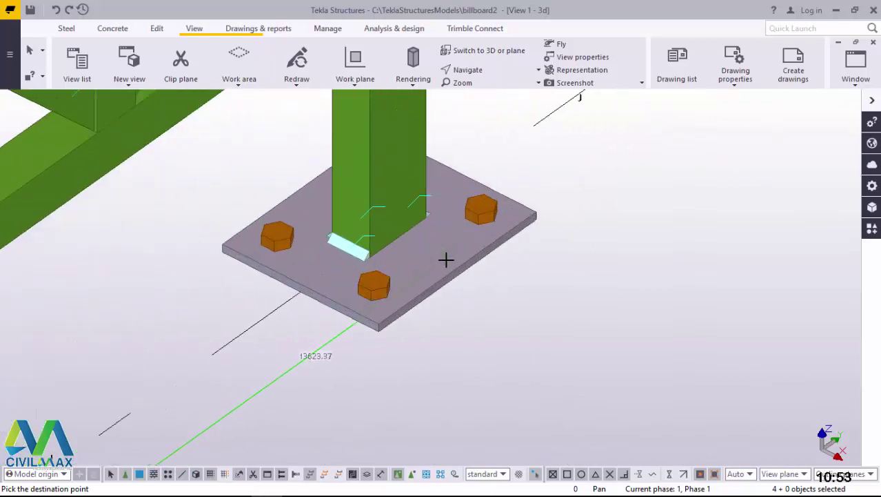
scroll(452, 267, up, 2)
scroll(461, 271, up, 4)
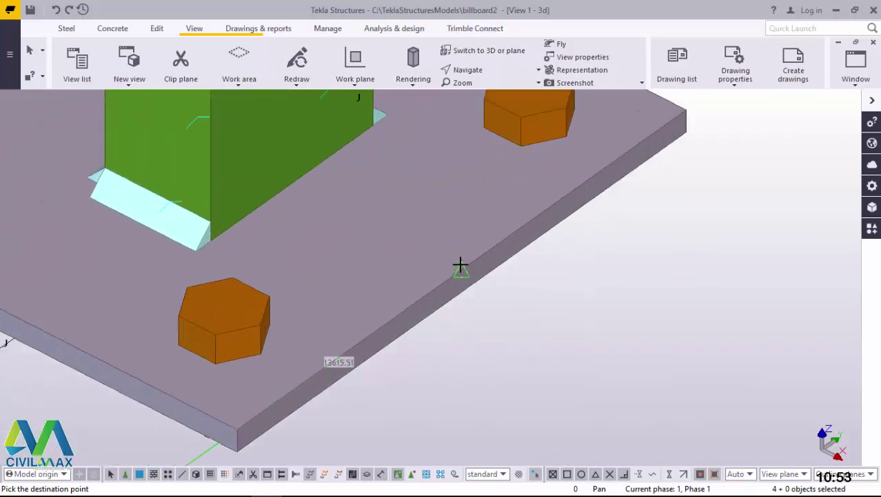
Place another copy of the clip angles at the outer edge midpoint of the grid J-8 base plate.
scroll(257, 341, down, 10)
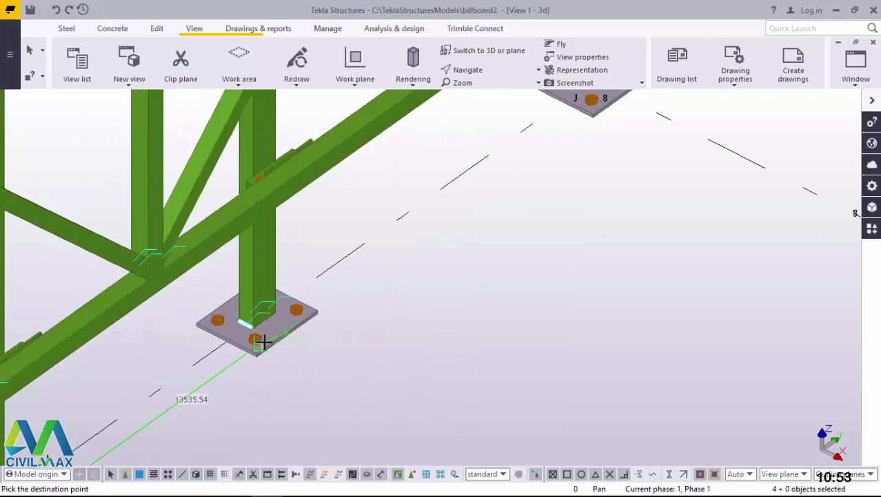
scroll(413, 231, up, 1)
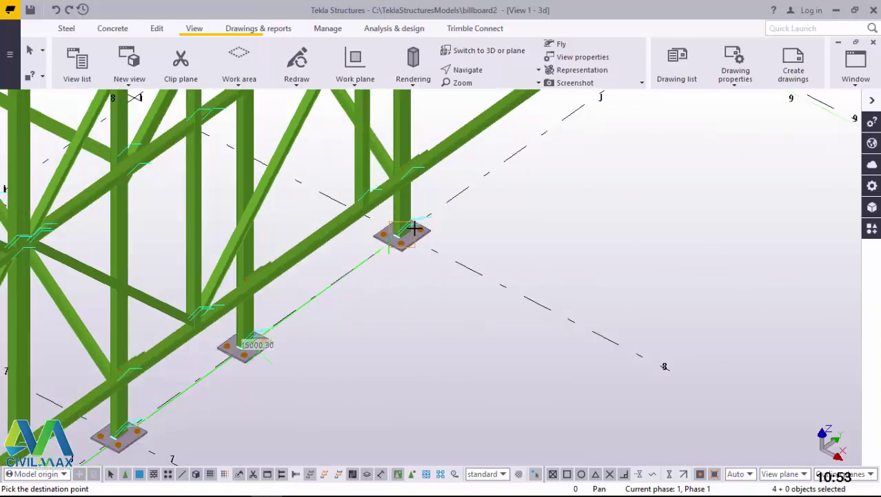
scroll(422, 224, up, 6)
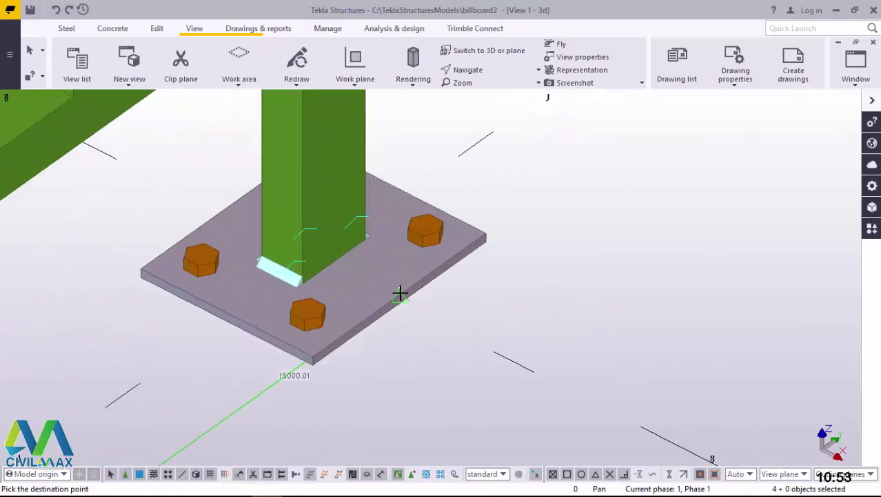
Place the last copy of the clip angles at the outer edge midpoint of the grid J-9 base plate and end the copying.
scroll(265, 347, down, 6)
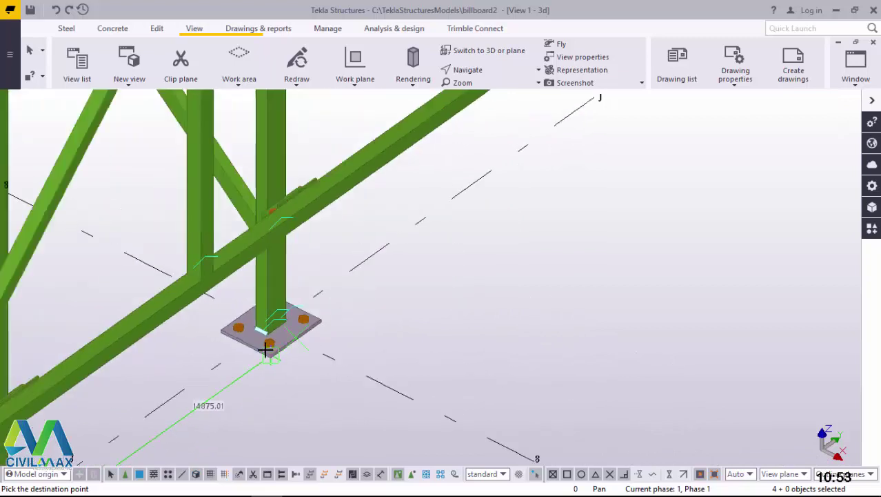
scroll(265, 347, down, 1)
scroll(452, 224, up, 5)
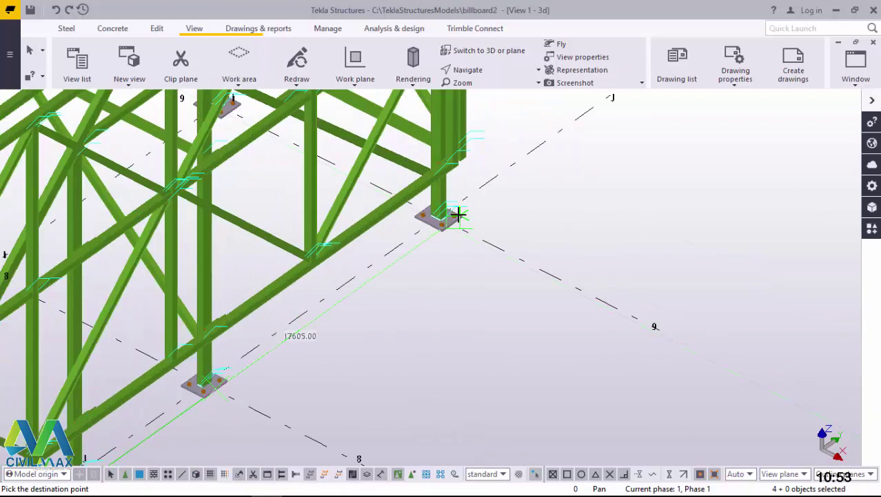
scroll(451, 224, up, 5)
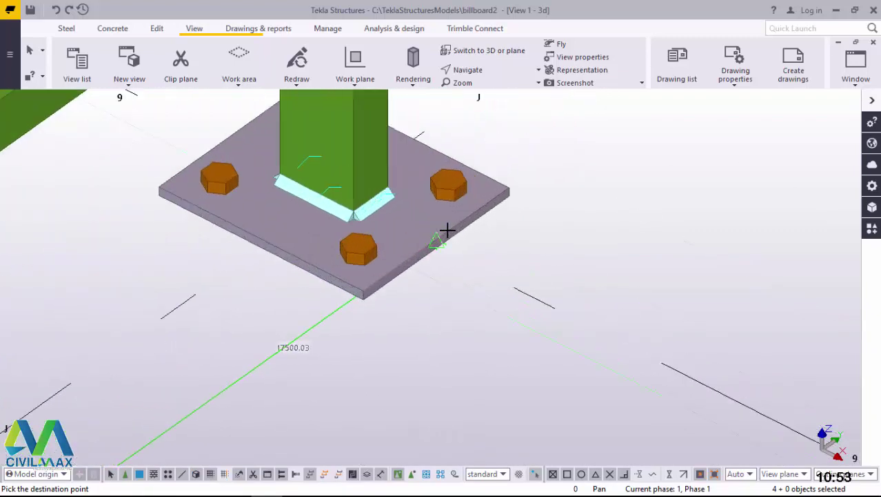
scroll(429, 243, up, 2)
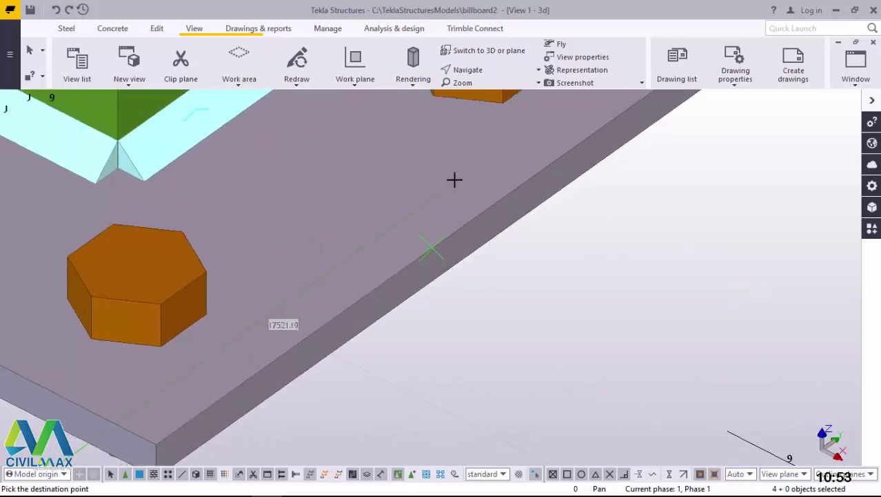
scroll(423, 320, down, 6)
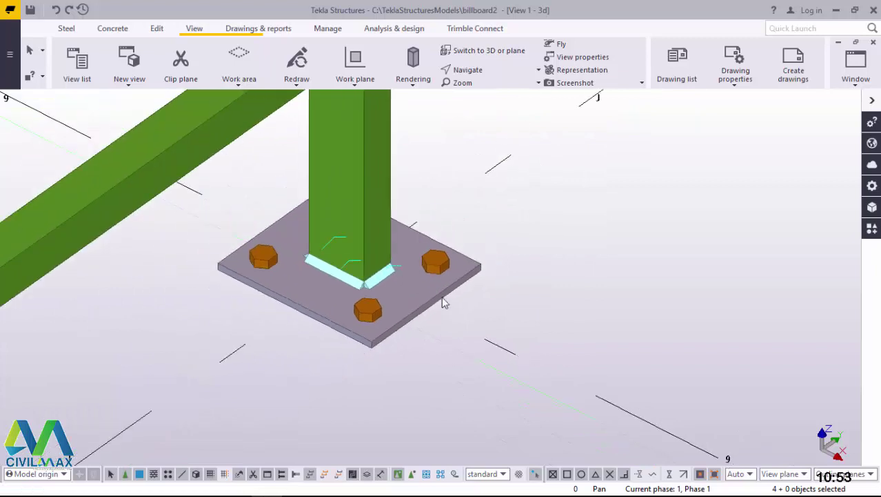
Examine the copied clip angles and bolts at the column joints along grid line J from the front and back of the frame.
ctrl+middle_drag(395, 308, 250, 304)
scroll(469, 370, down, 2)
scroll(469, 368, down, 8)
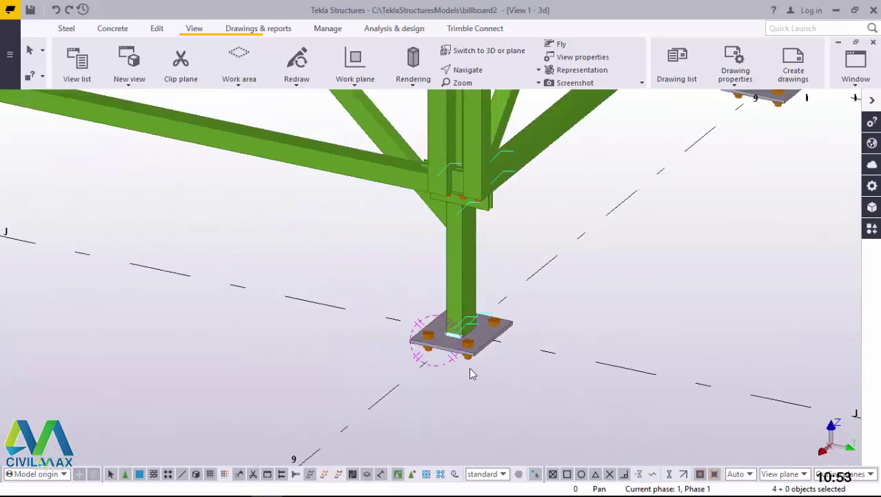
scroll(500, 366, down, 3)
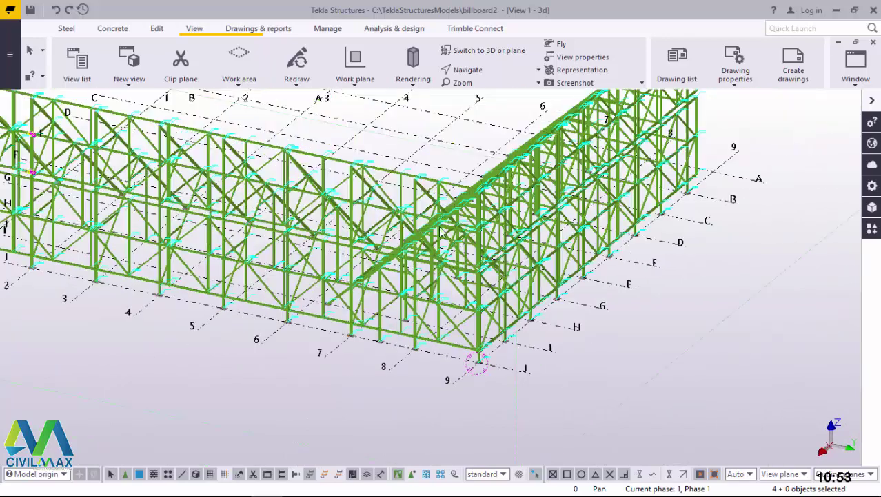
scroll(278, 204, up, 10)
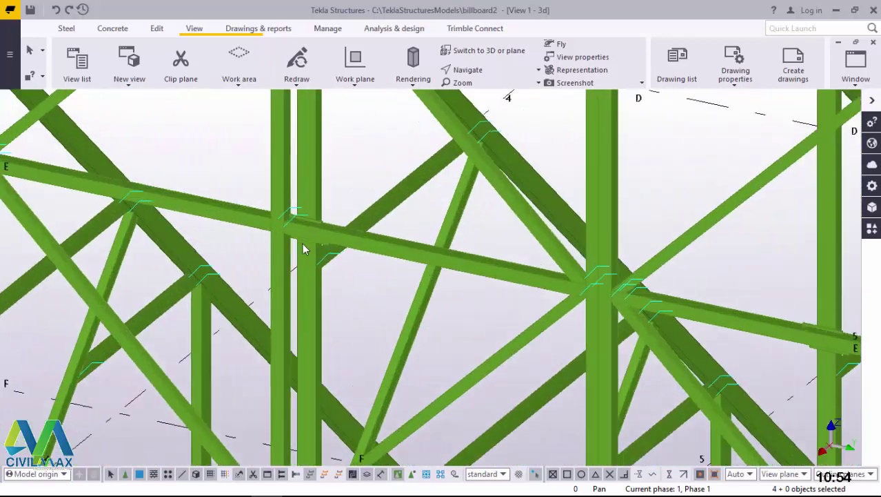
scroll(295, 224, up, 6)
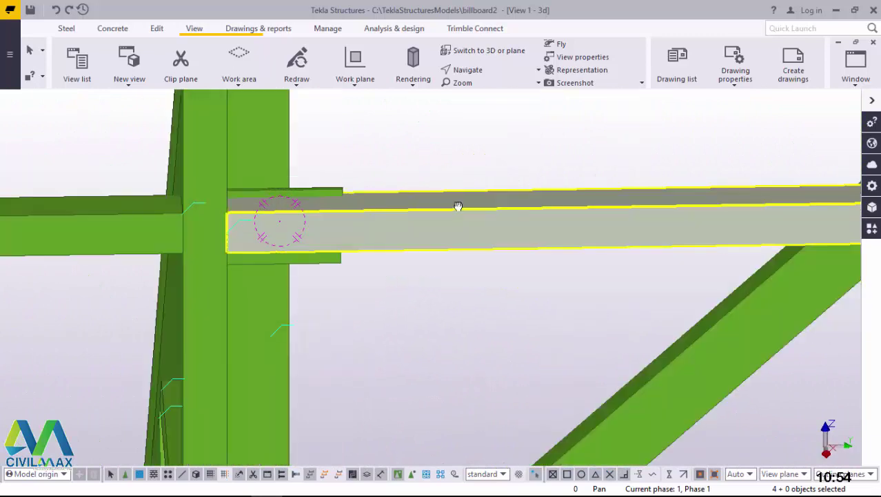
ctrl+middle_drag(458, 205, 546, 284)
scroll(623, 386, up, 6)
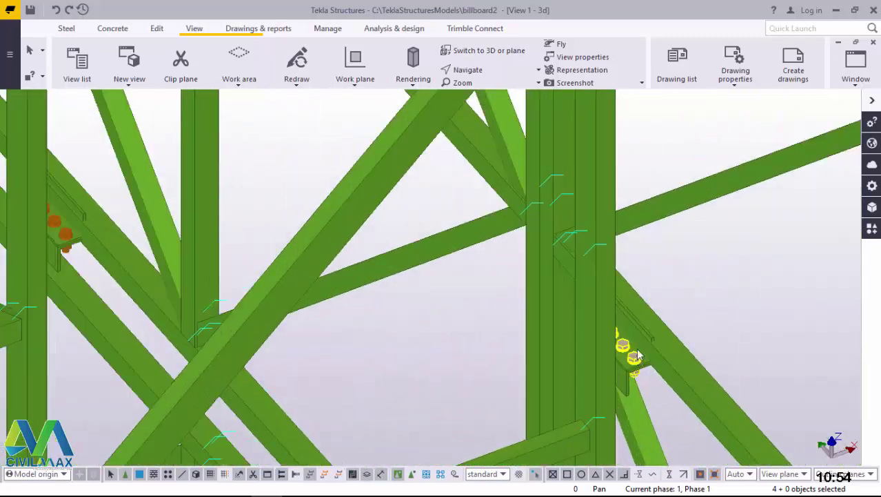
scroll(635, 324, down, 1)
middle_drag(636, 320, 344, 229)
scroll(337, 230, down, 7)
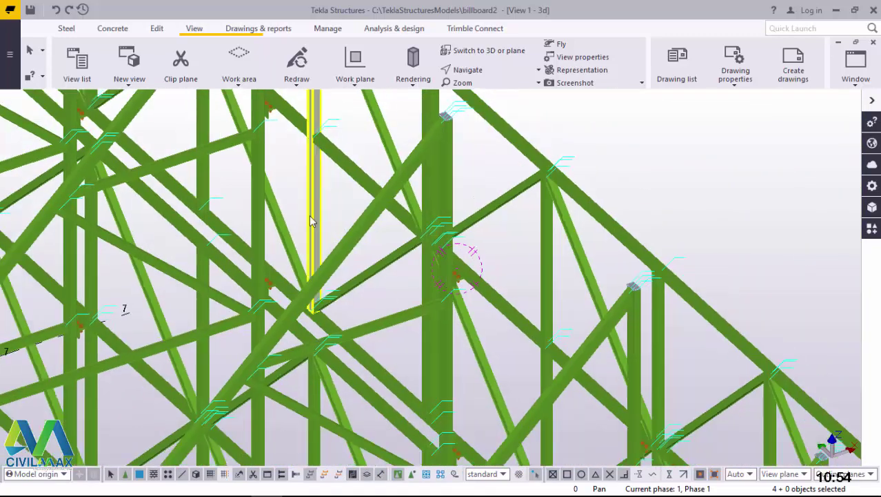
scroll(452, 350, up, 3)
scroll(472, 319, up, 6)
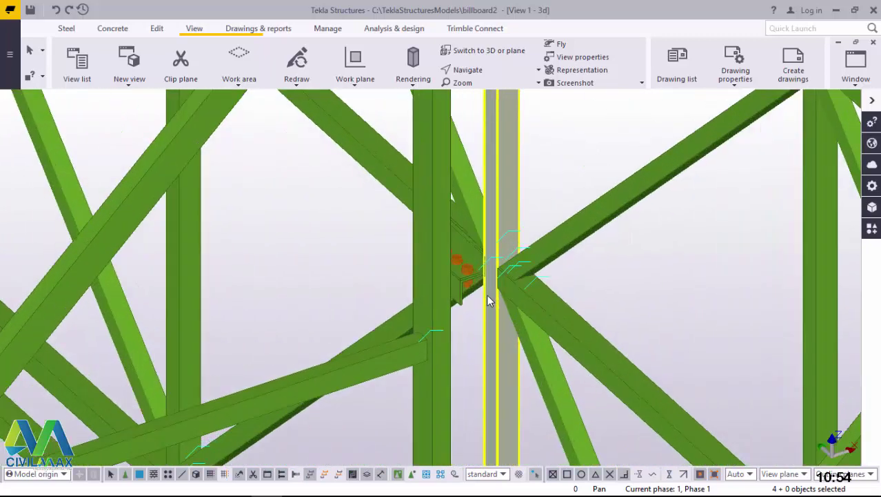
scroll(461, 260, down, 8)
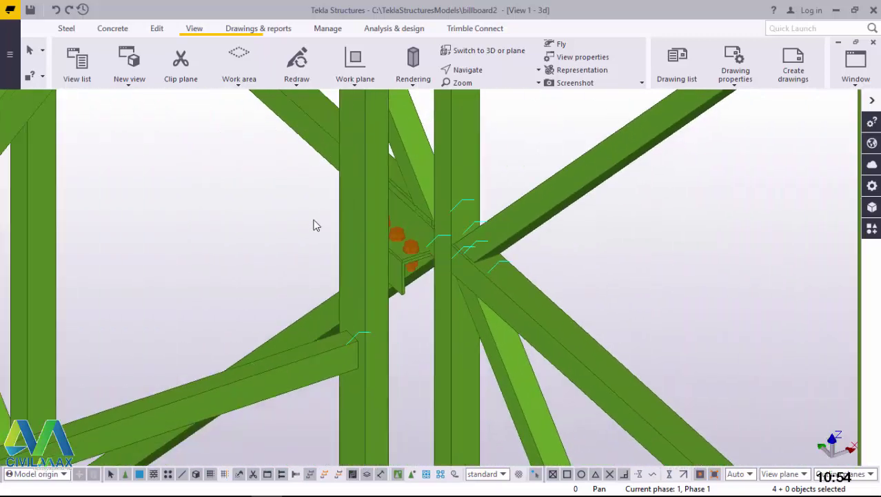
scroll(462, 270, down, 3)
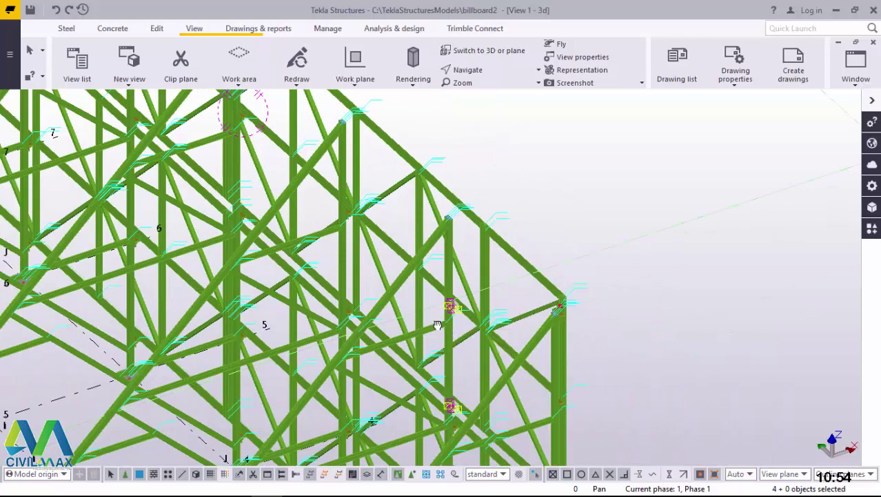
Inspect the original bolted clip-angle connection at grid J-2 and compare it with the rest of the frame up to the grid 9 corner.
ctrl+middle_drag(439, 325, 458, 314)
scroll(459, 313, up, 2)
scroll(458, 311, up, 8)
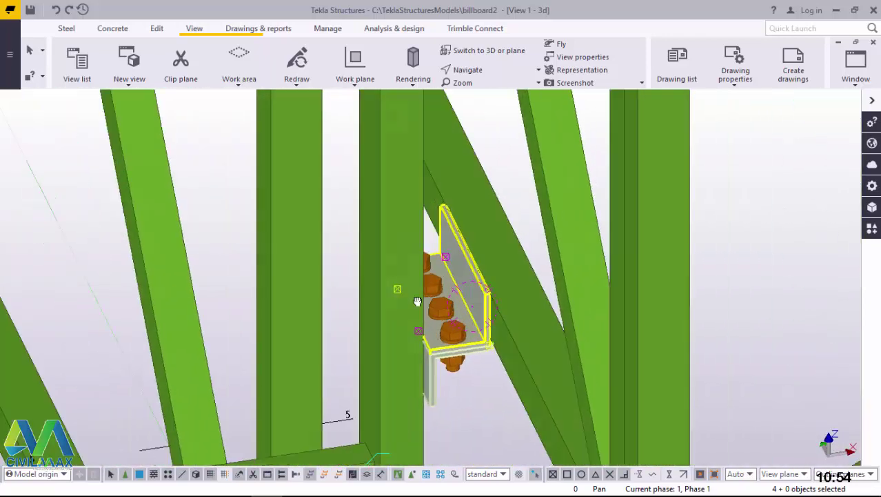
ctrl+middle_drag(417, 301, 310, 275)
scroll(380, 269, down, 3)
scroll(380, 283, down, 10)
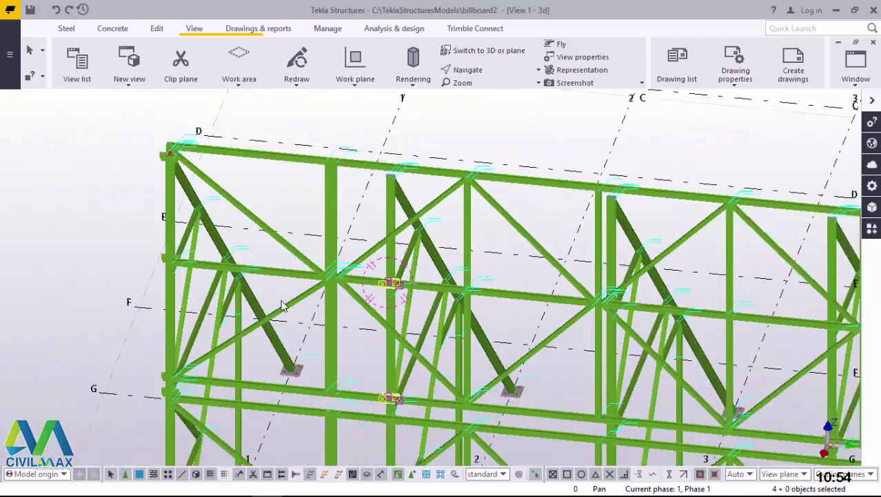
middle_drag(377, 399, 371, 353)
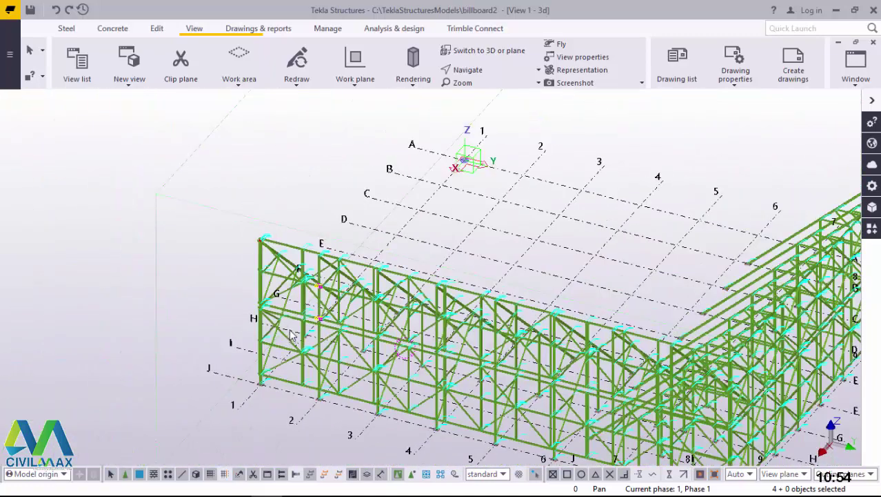
scroll(272, 321, down, 2)
scroll(638, 423, up, 1)
scroll(502, 420, up, 10)
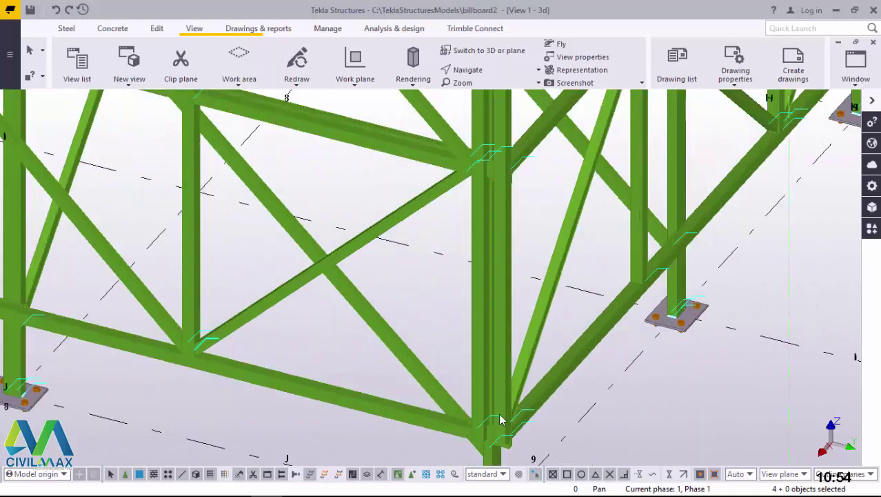
Examine the clip angles and bolts at the lower joint of the corner column at grid J-9.
ctrl+middle_drag(502, 419, 402, 440)
scroll(604, 296, down, 4)
scroll(569, 369, up, 6)
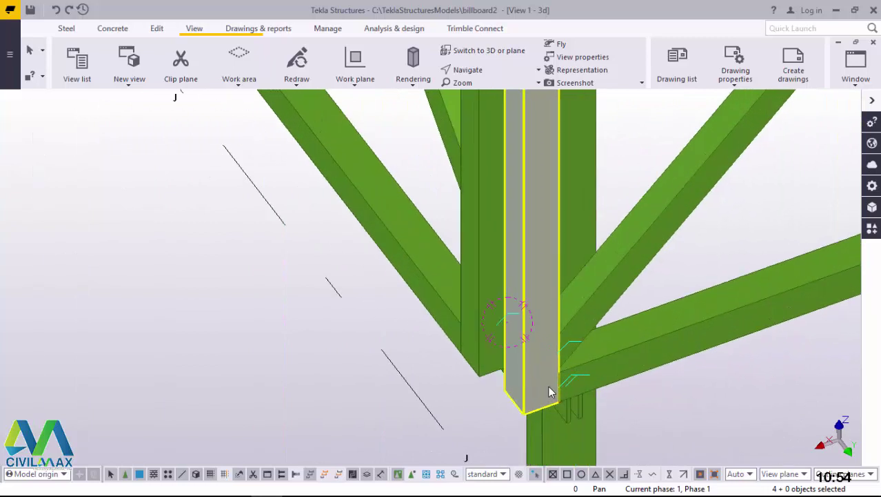
ctrl+middle_drag(560, 326, 625, 388)
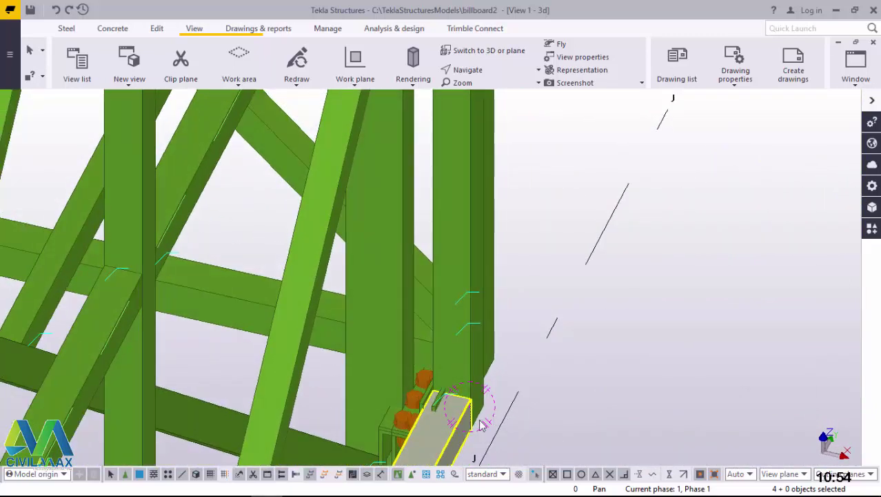
scroll(366, 431, up, 3)
ctrl+middle_drag(365, 430, 453, 356)
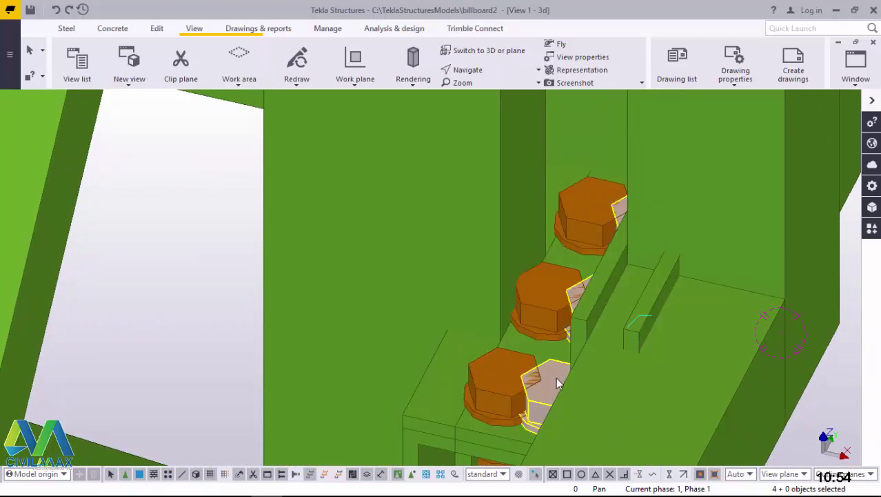
Open the properties of the upper clip angle under the bolt heads at the J-9 corner joint.
key(Escape)
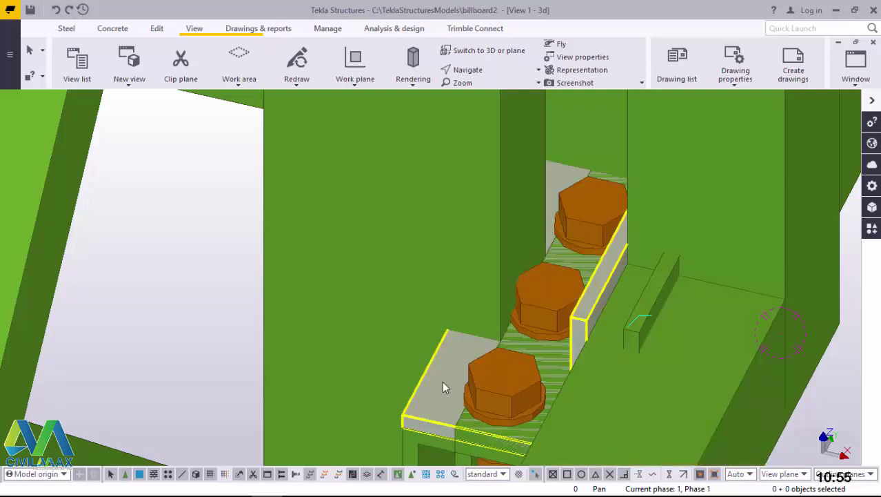
double_click(442, 382)
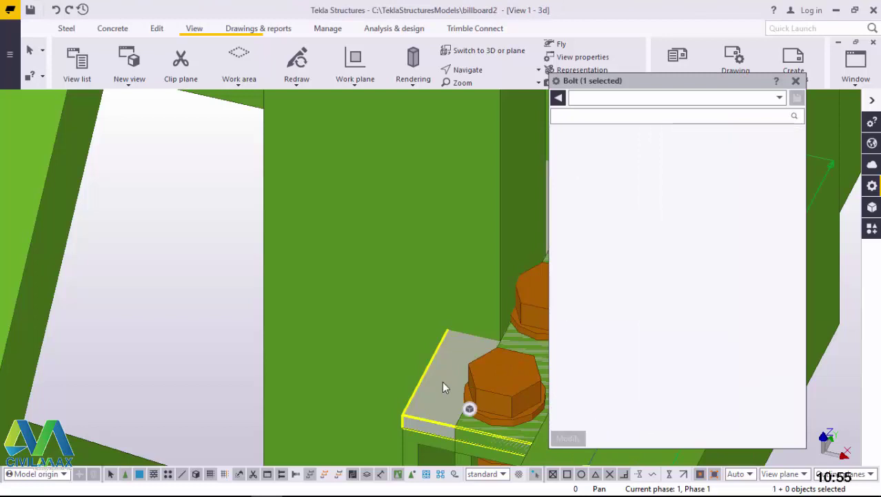
scroll(230, 357, down, 4)
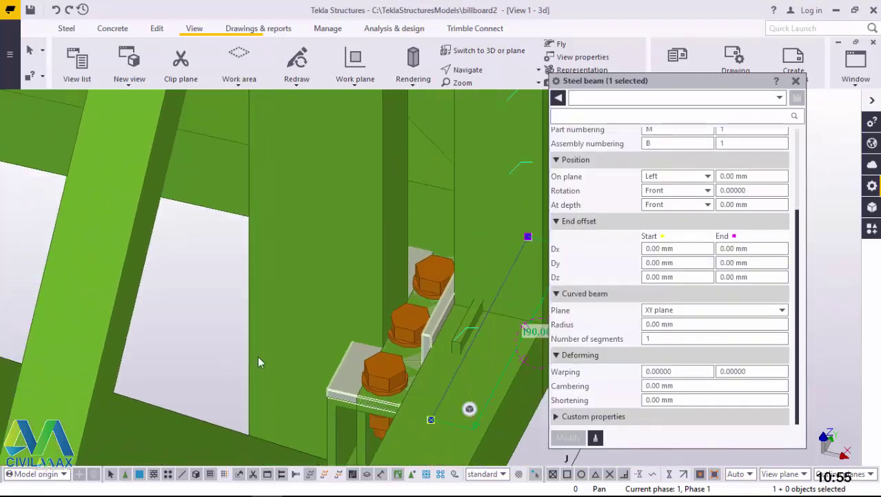
scroll(257, 356, down, 2)
scroll(404, 346, up, 4)
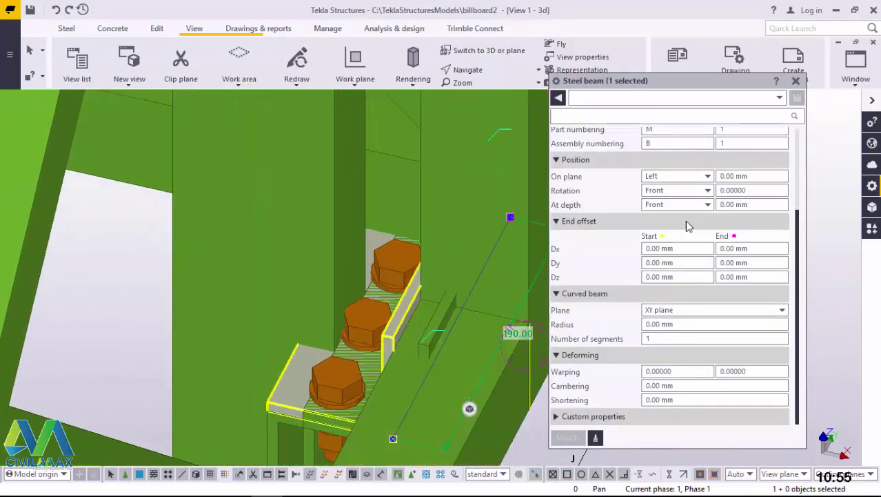
scroll(690, 235, up, 3)
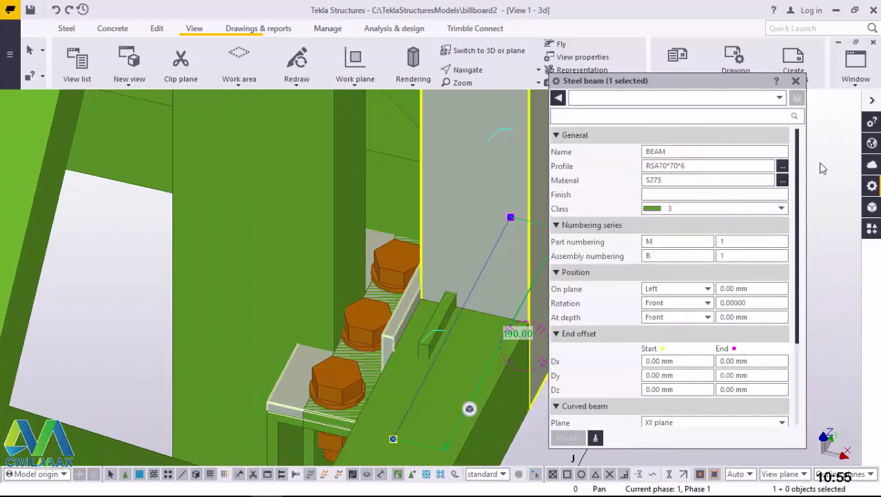
Change the upper clip angle's profile to RSA60*40*6 from the 60's group of the L profiles.
click(784, 168)
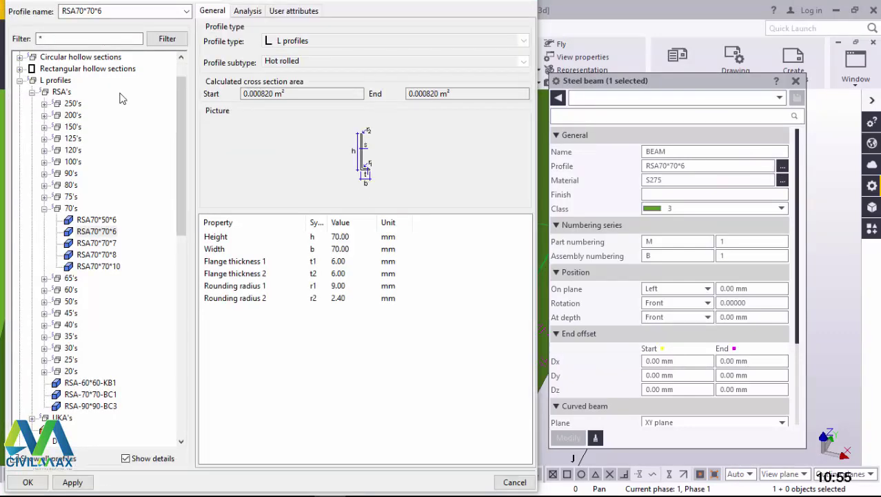
click(20, 81)
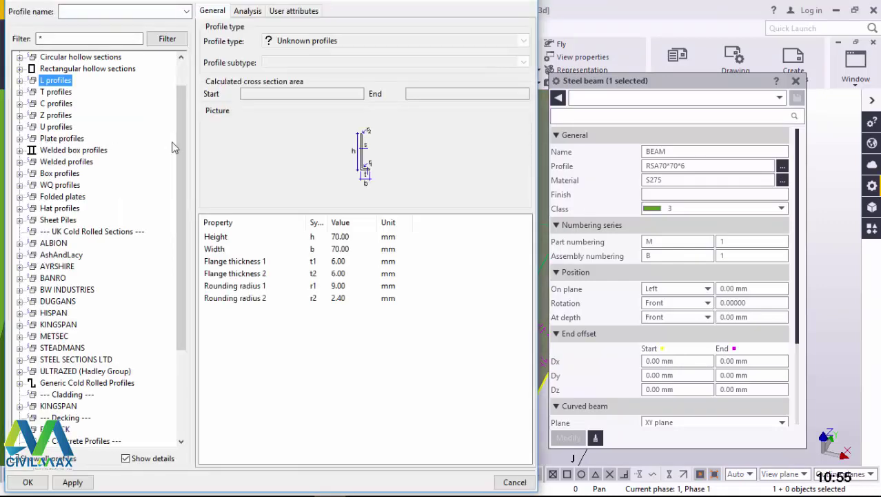
click(20, 81)
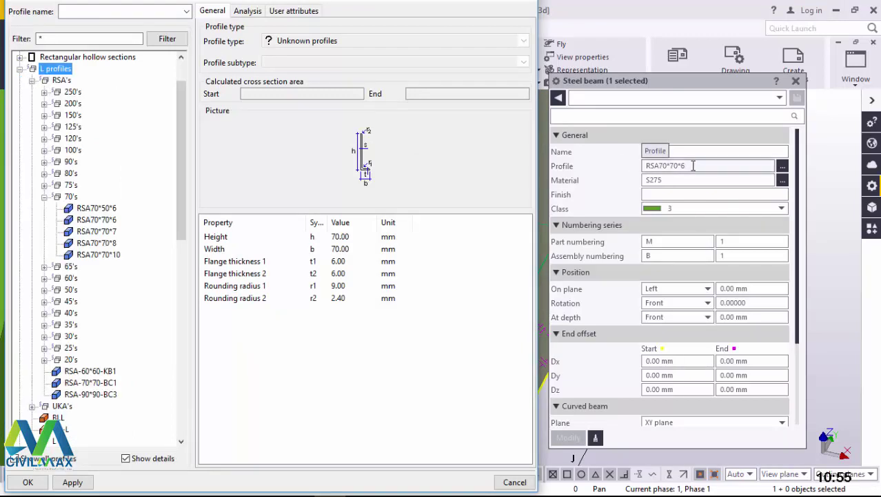
click(45, 278)
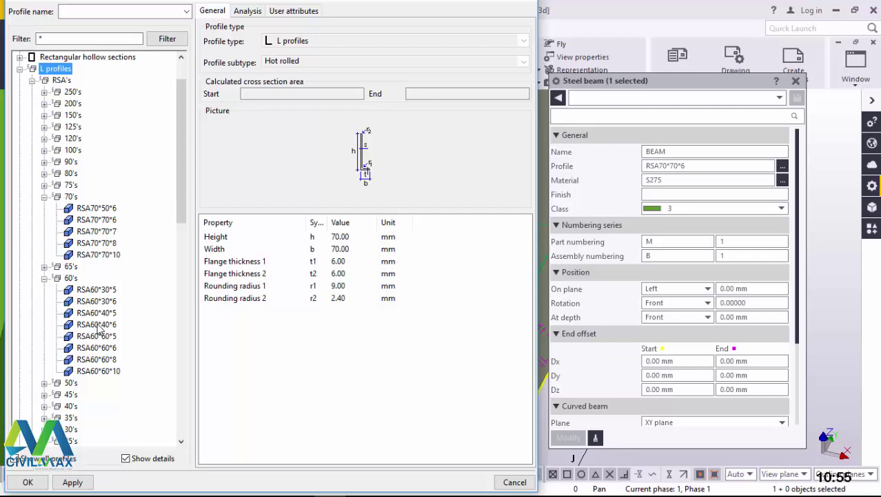
click(97, 325)
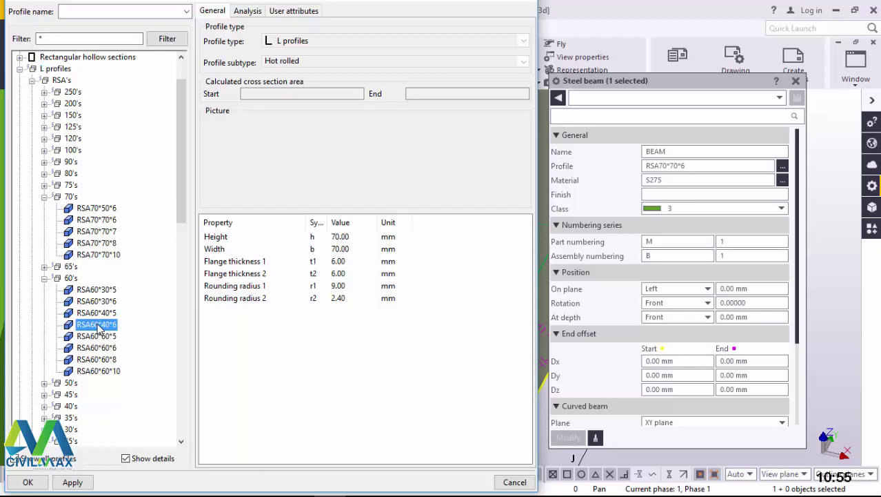
click(73, 482)
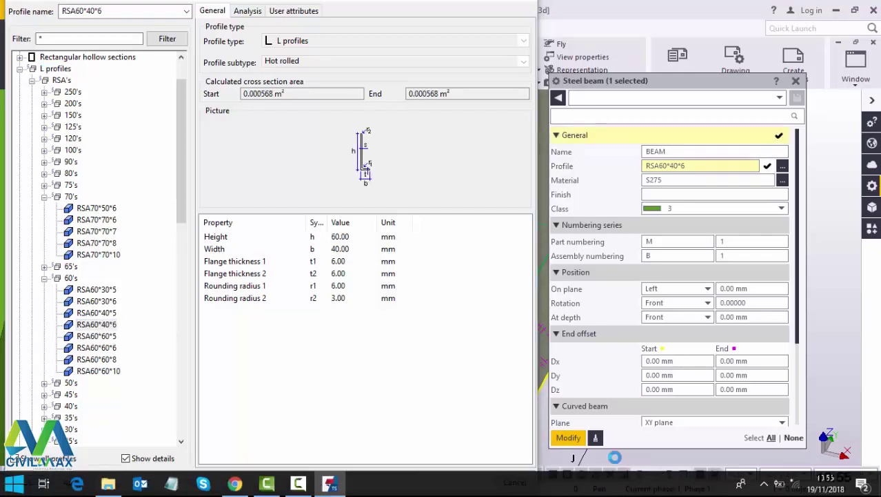
click(569, 438)
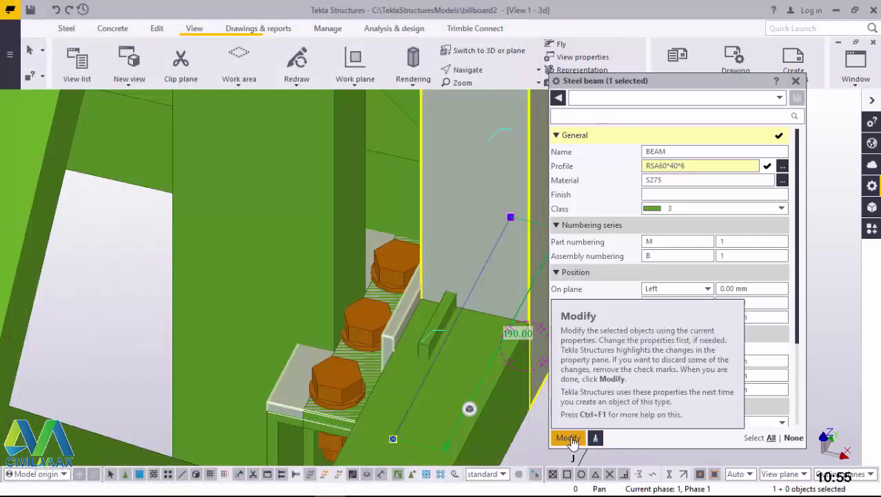
click(570, 438)
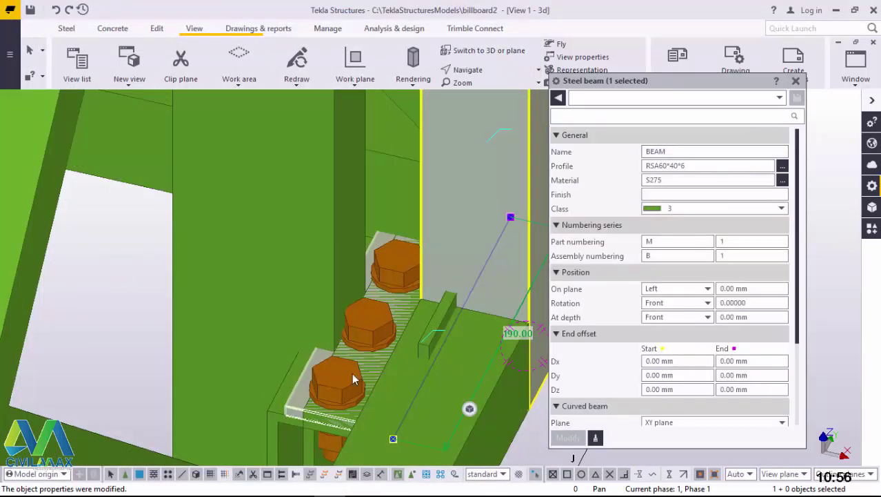
Set the upper clip angle's profile at the J-9 corner joint to RSA50*50*6 from the 50's L profiles.
ctrl+middle_drag(301, 384, 400, 372)
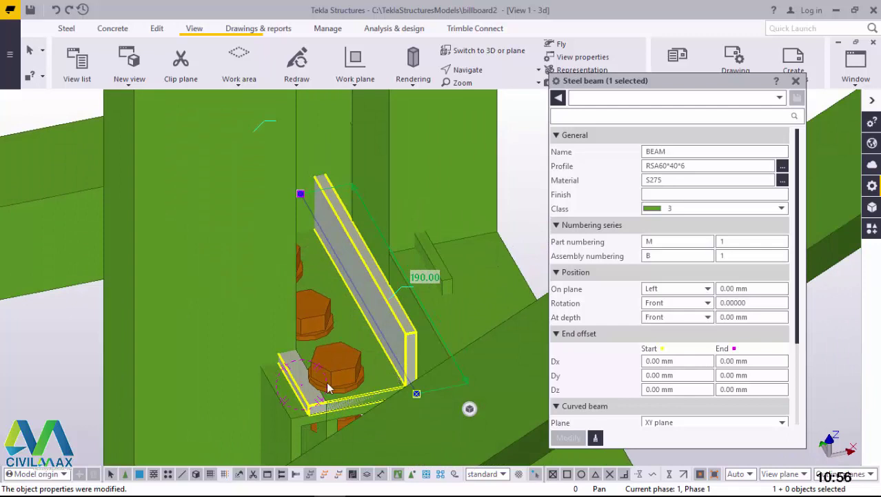
scroll(328, 388, up, 5)
scroll(462, 350, up, 2)
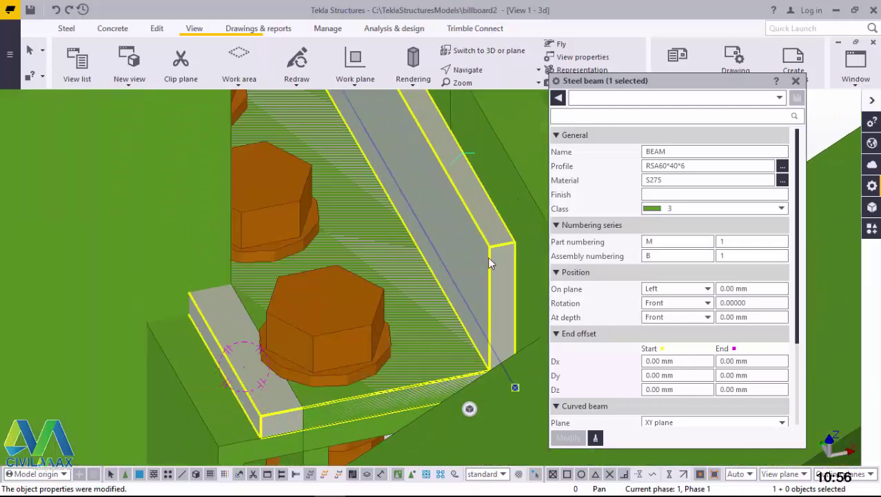
click(246, 250)
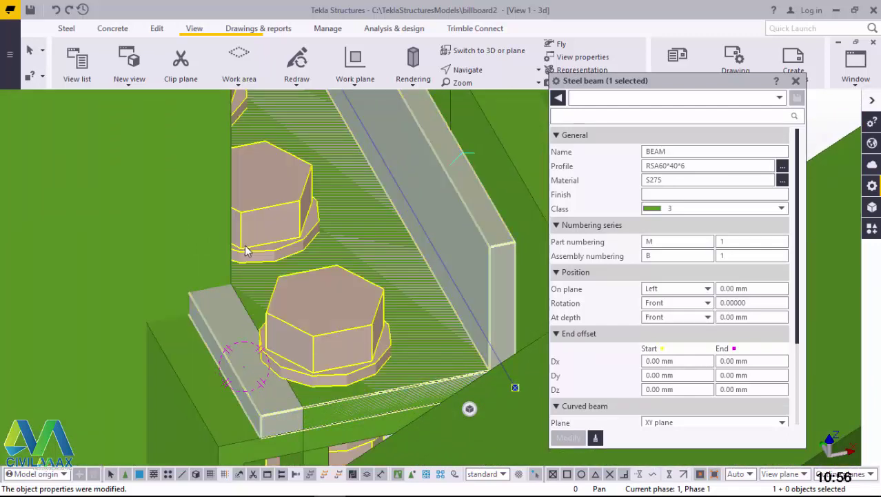
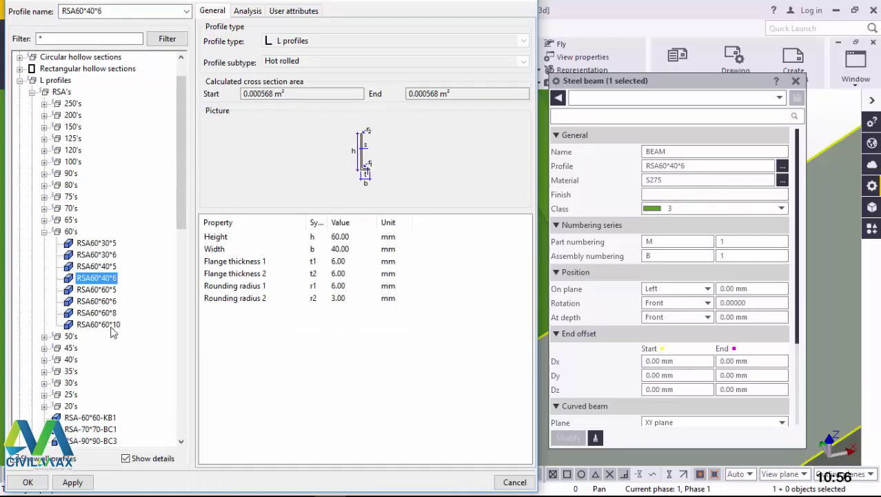
click(44, 232)
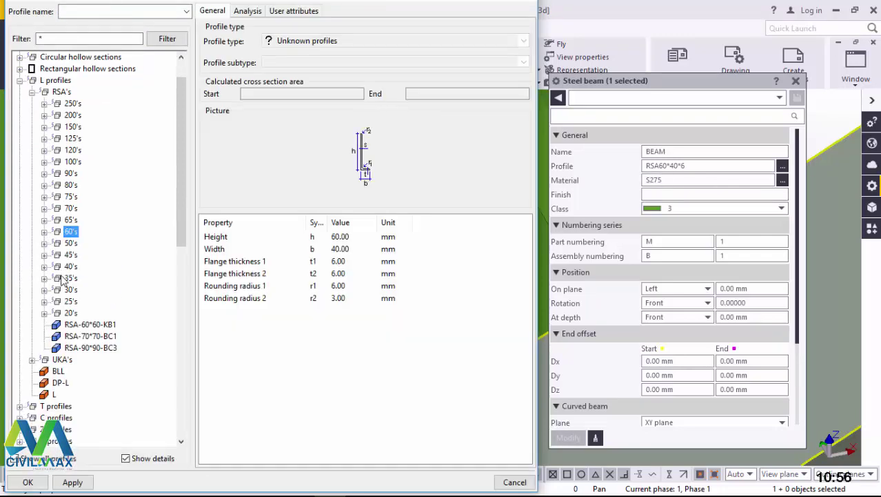
click(44, 243)
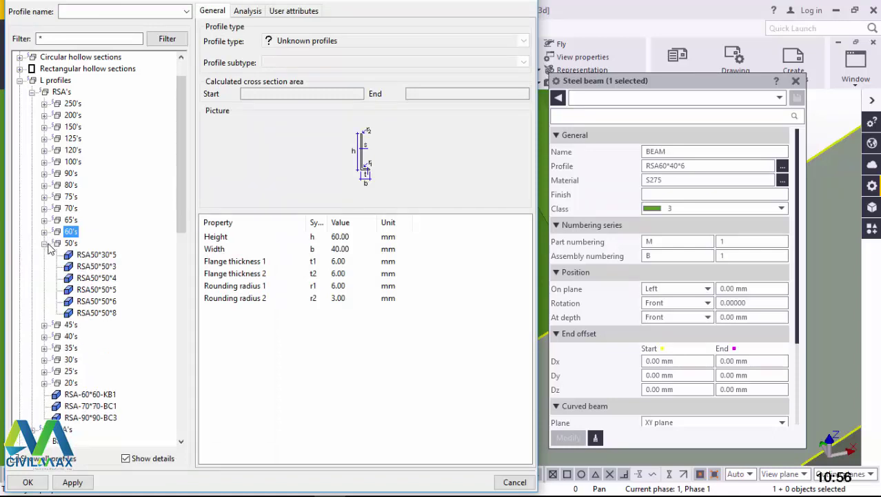
click(94, 277)
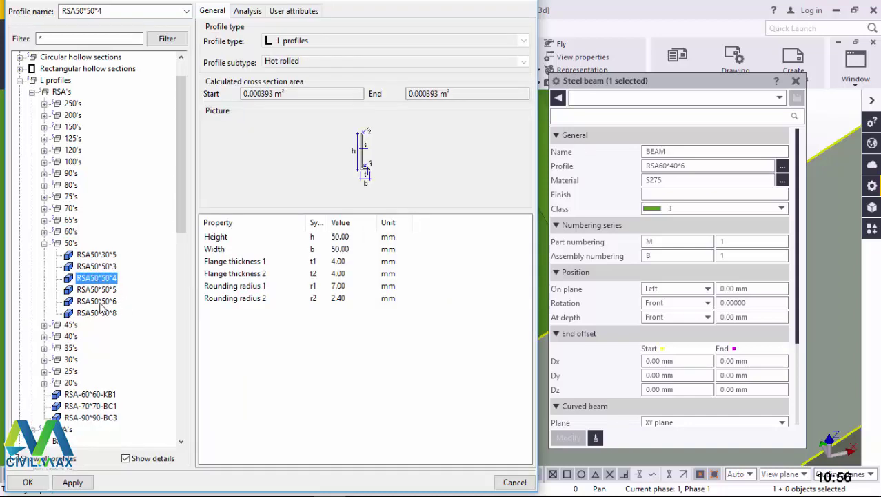
click(98, 301)
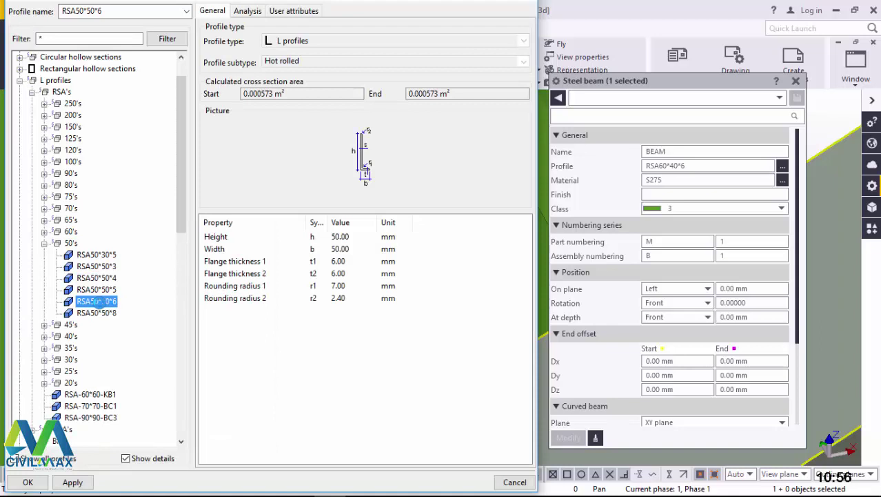
click(72, 482)
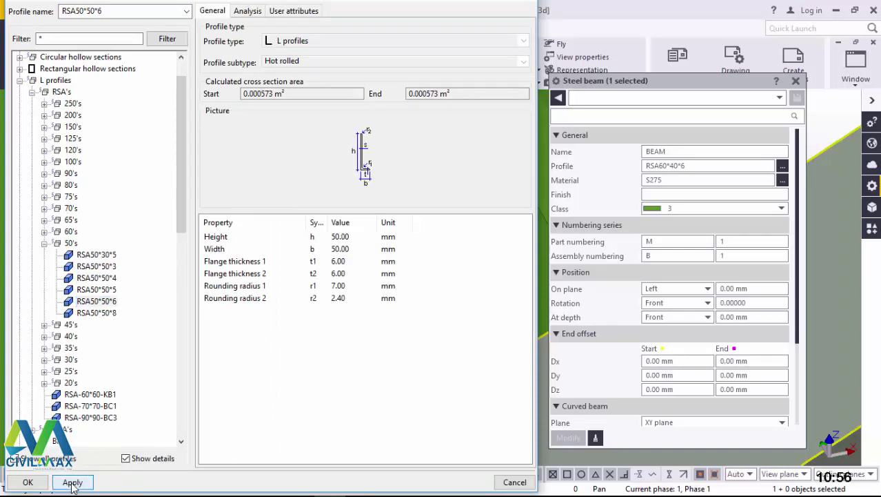
click(568, 438)
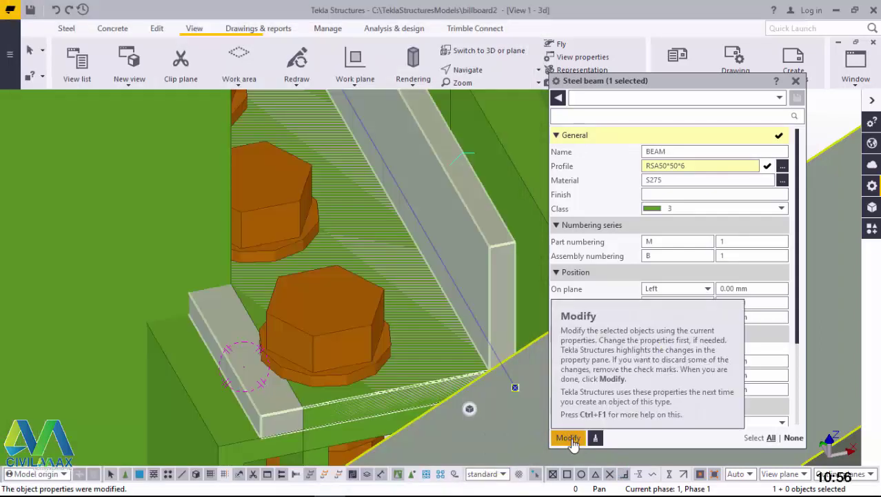
click(570, 438)
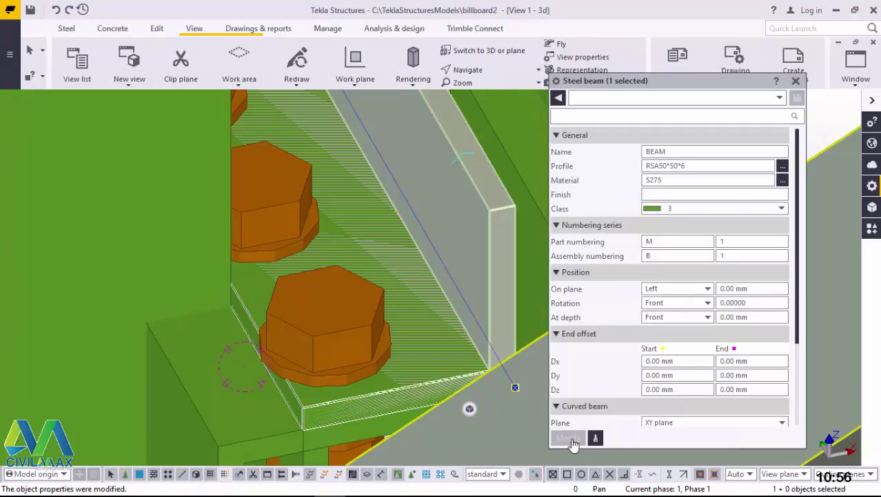
Change the profile of the lower clip angle, directly beneath the upper one at the J-9 corner joint, to RSA50*50*6.
scroll(250, 224, down, 1)
scroll(252, 231, down, 1)
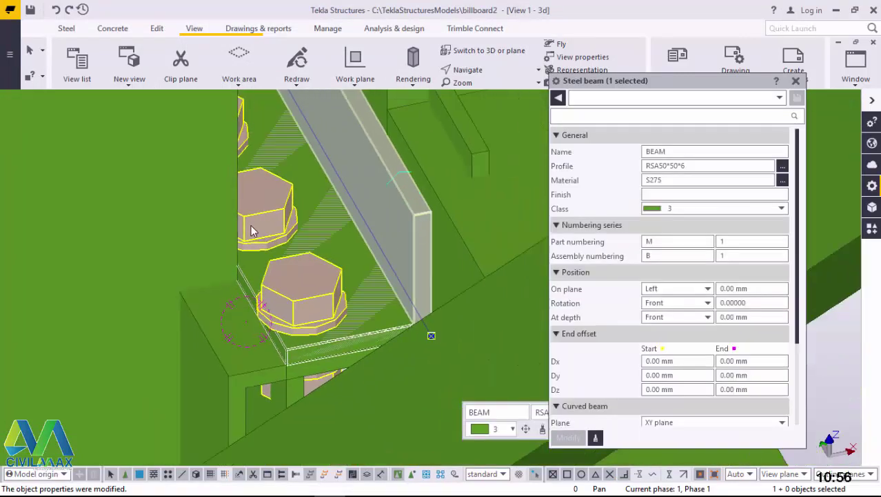
scroll(252, 231, down, 4)
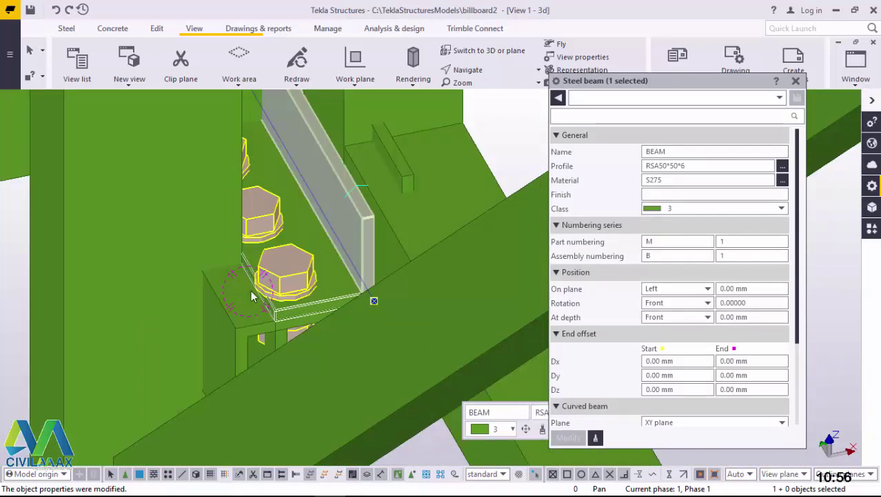
scroll(234, 310, up, 1)
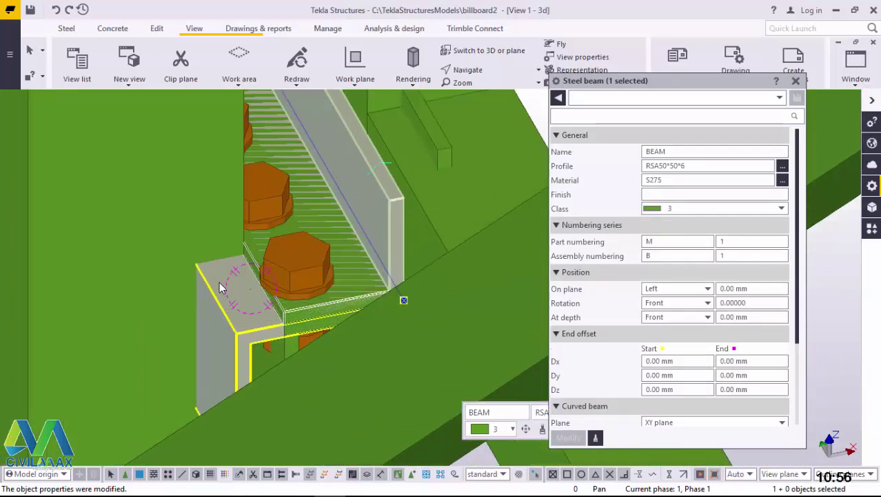
click(222, 289)
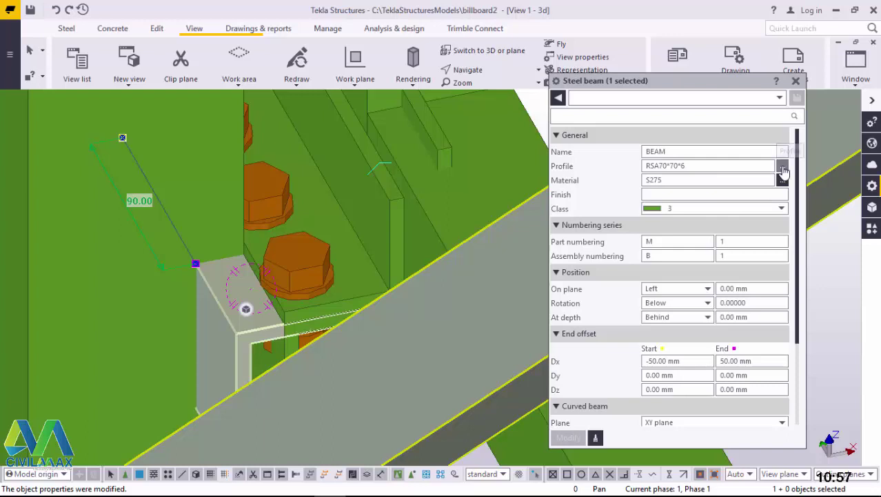
click(783, 168)
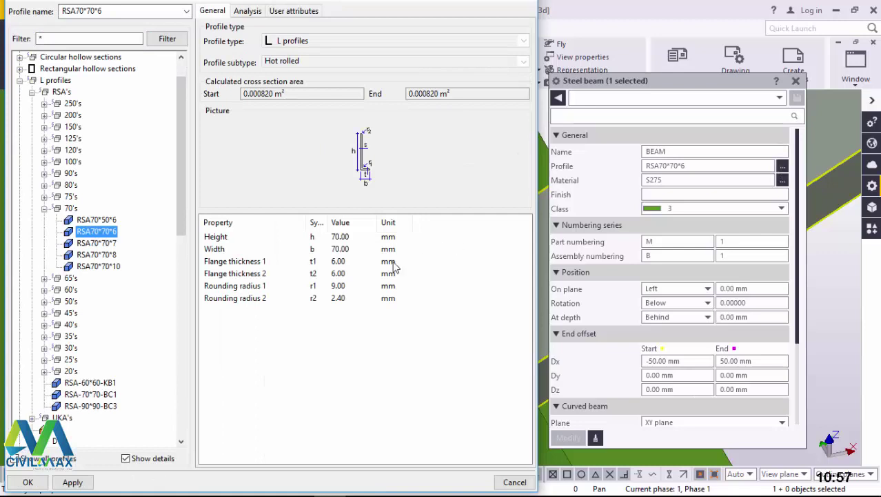
click(45, 302)
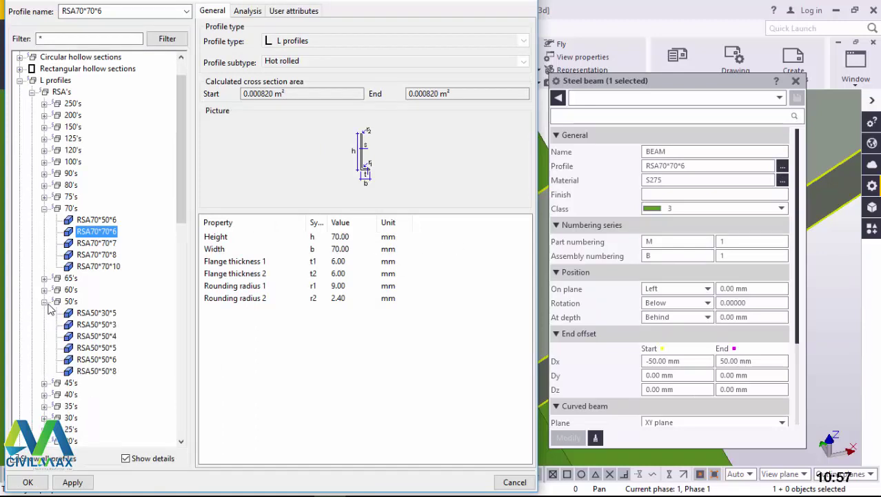
click(102, 359)
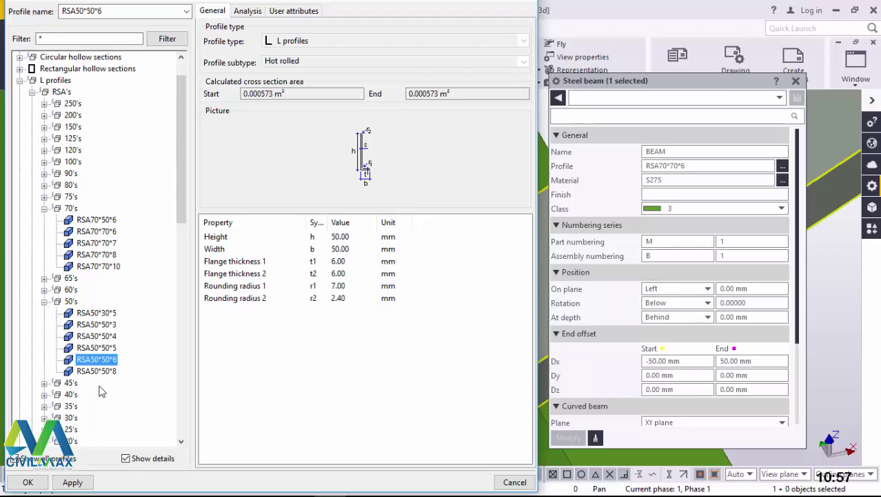
click(72, 483)
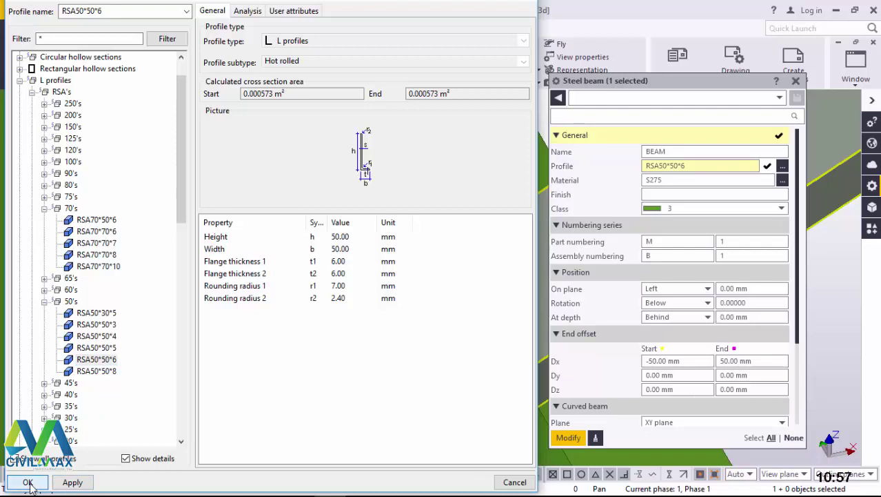
click(27, 483)
click(569, 438)
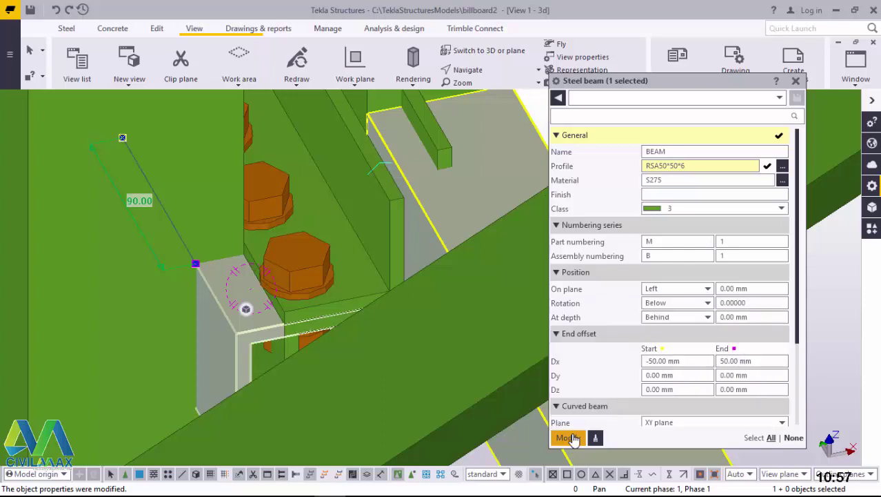
click(570, 437)
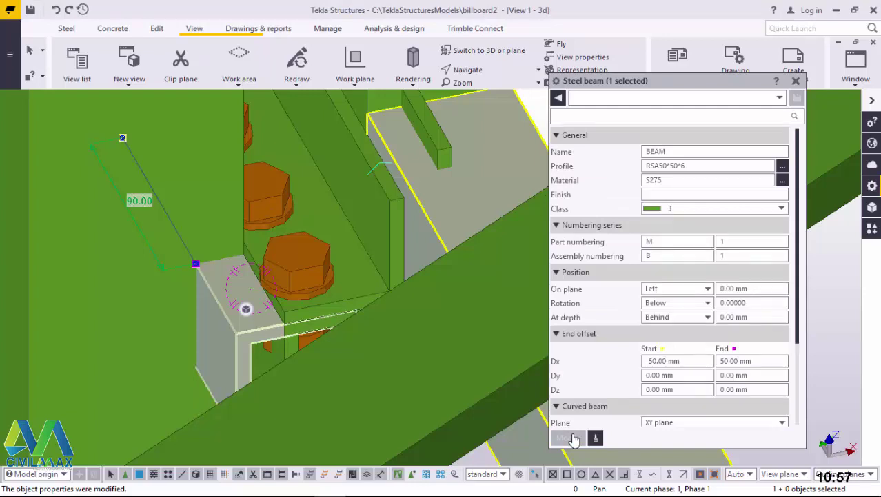
scroll(265, 328, down, 2)
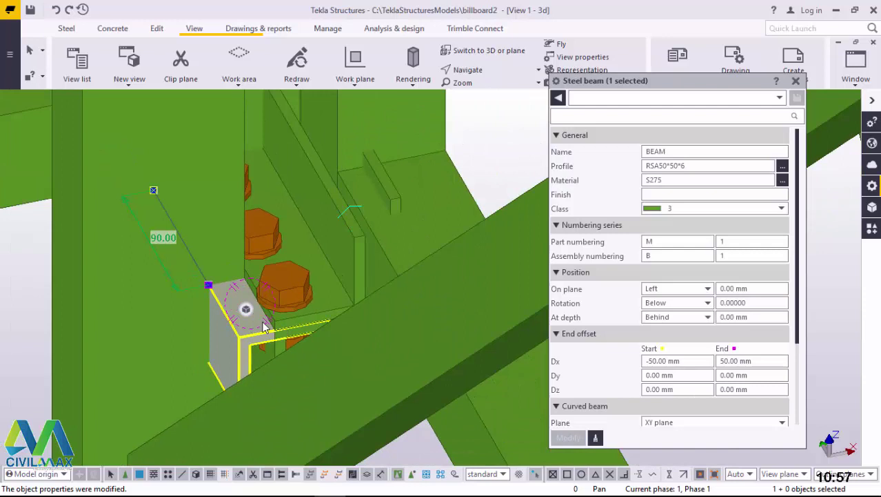
Delete the RSA70*70*6 clip angle that overlaps the smaller clip angle beneath the bolt heads at the J-9 corner joint.
mouse_move(261, 329)
ctrl+middle_down()
mouse_move(293, 334)
mouse_move(259, 341)
mouse_move(303, 335)
mouse_move(269, 341)
ctrl+middle_up()
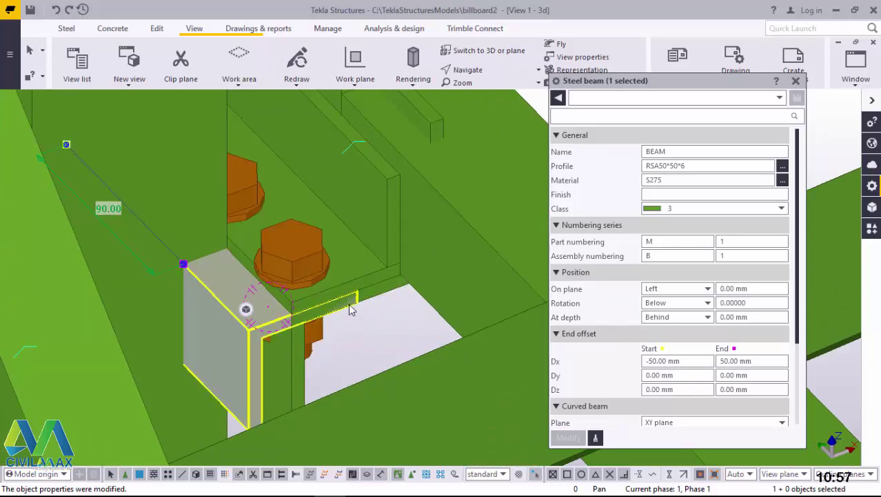
click(300, 355)
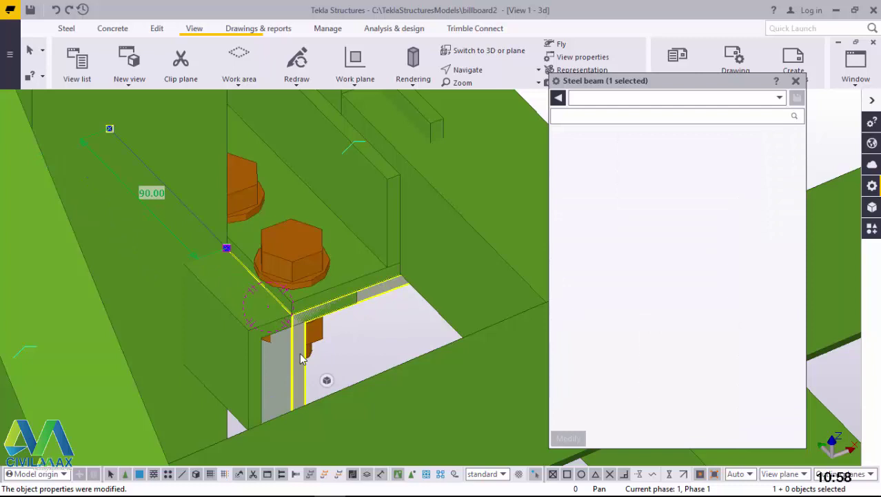
key(Delete)
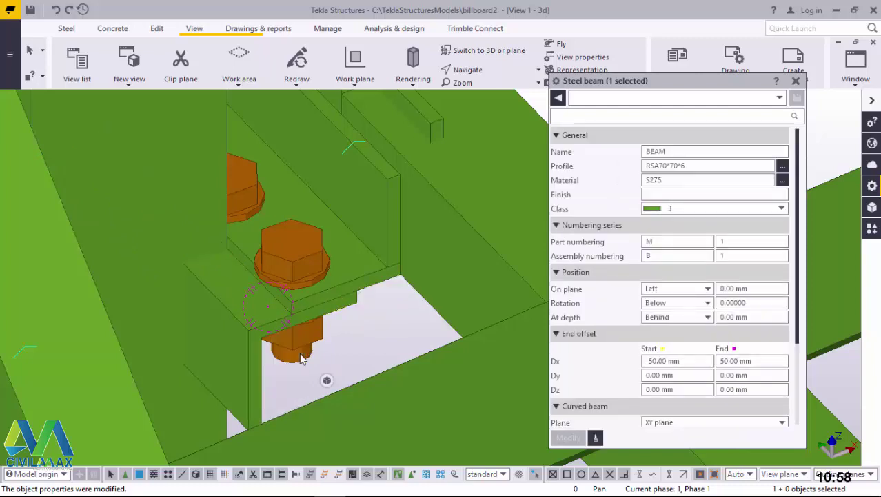
key(ctrl+z)
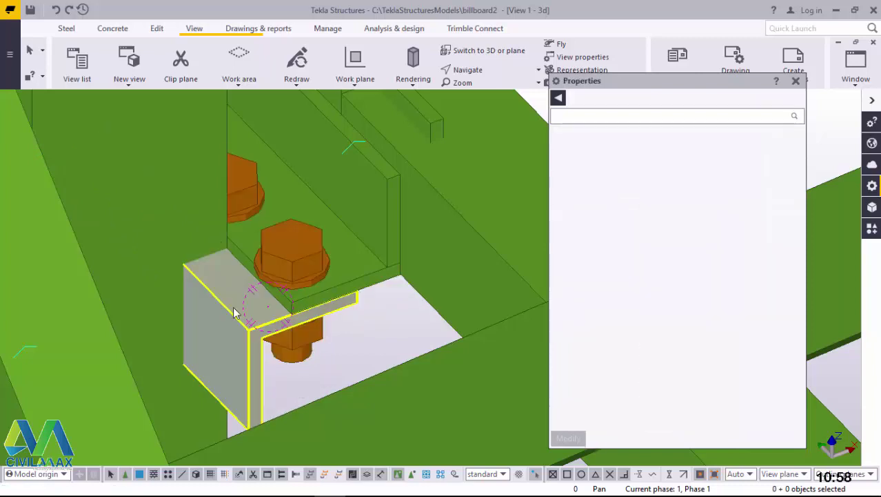
Try the Right and Middle on-plane positions for the RSA50*50*6 clip angle beneath the bolt heads, and return it to Left.
click(233, 313)
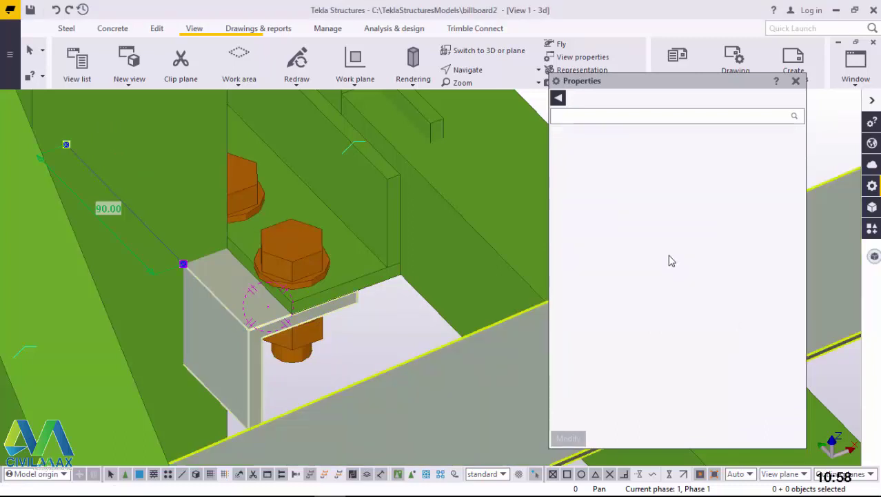
click(683, 241)
text(M)
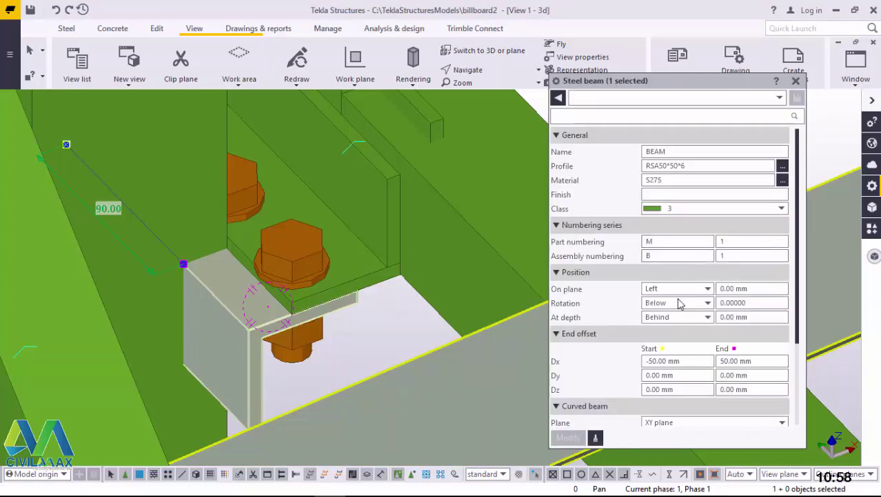
click(693, 291)
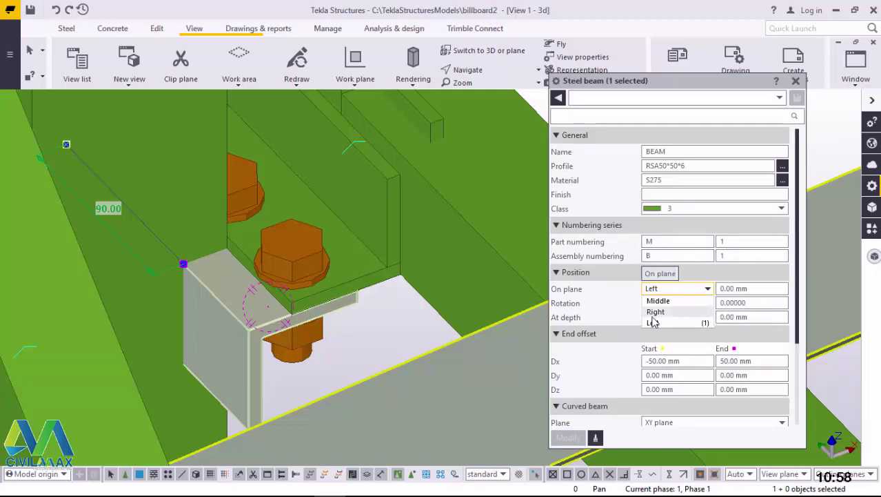
click(656, 312)
click(570, 438)
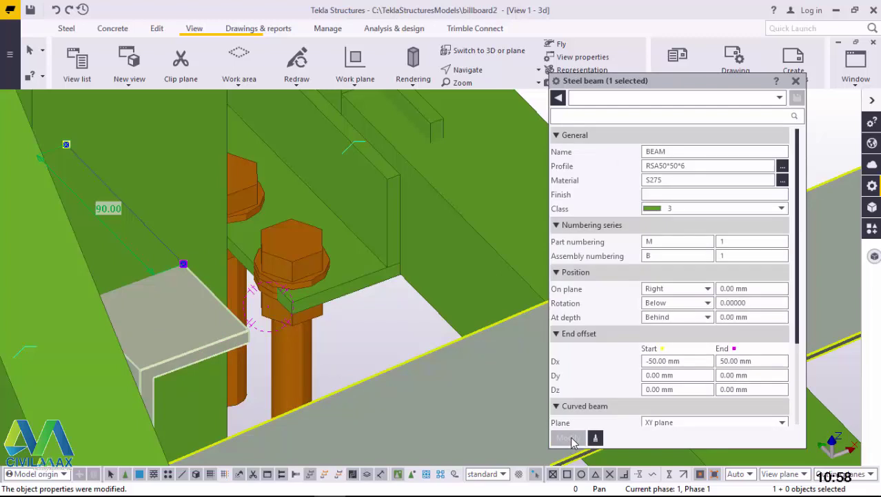
click(700, 294)
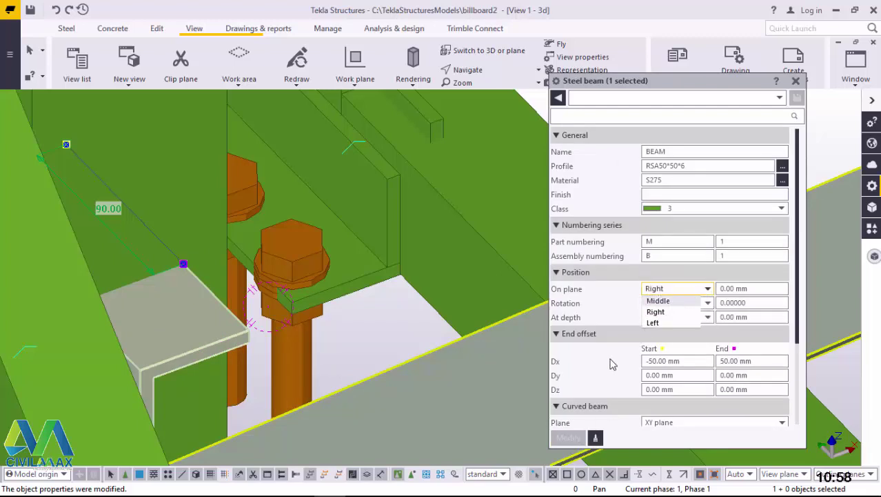
click(656, 298)
click(569, 439)
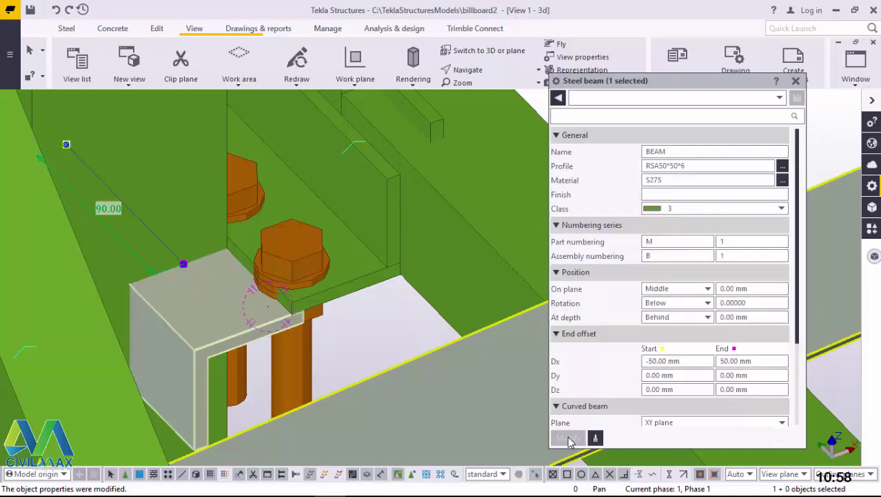
click(707, 292)
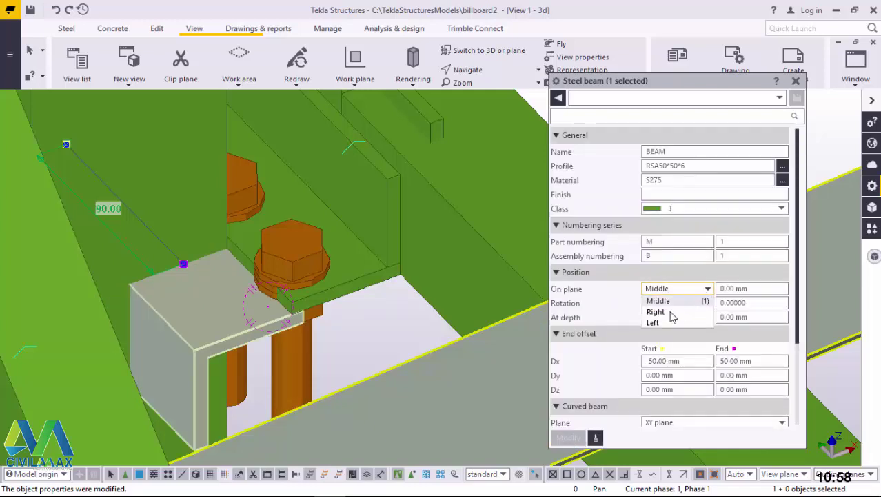
click(659, 302)
click(578, 438)
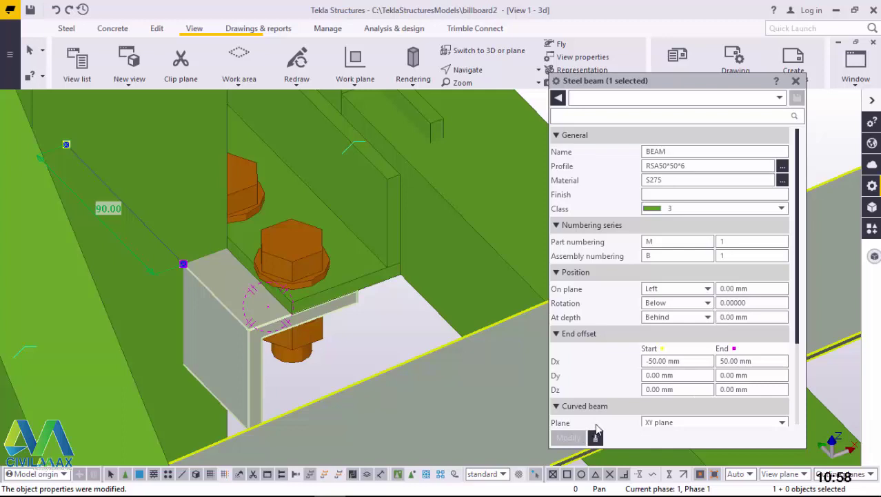
Offset the RSA50*50*6 clip angle on plane by 10 mm, increase the offset to 20 mm, and close its properties.
click(724, 289)
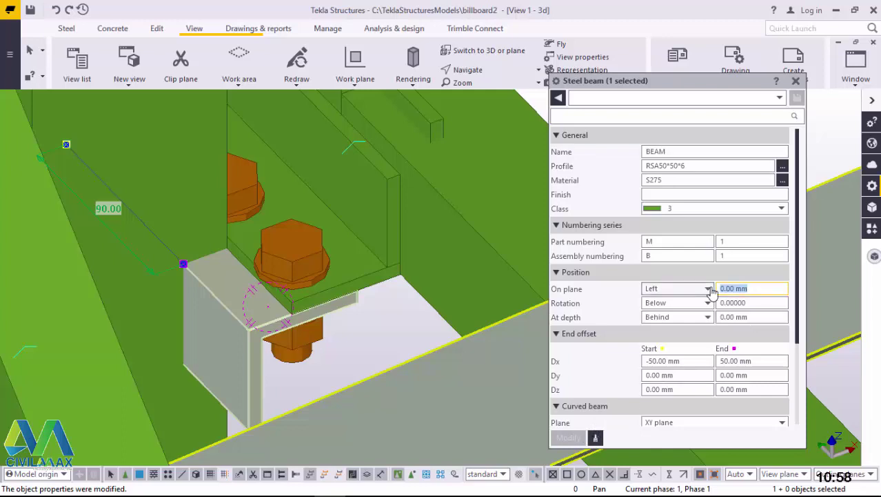
text(10)
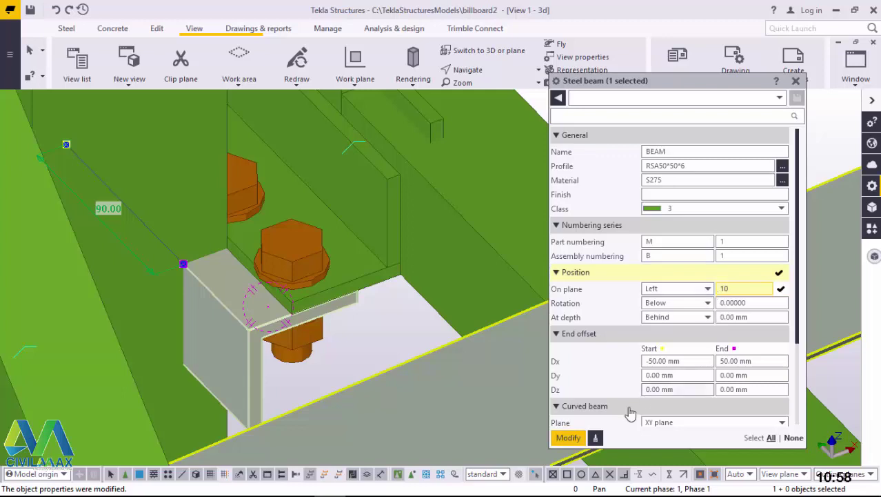
click(568, 439)
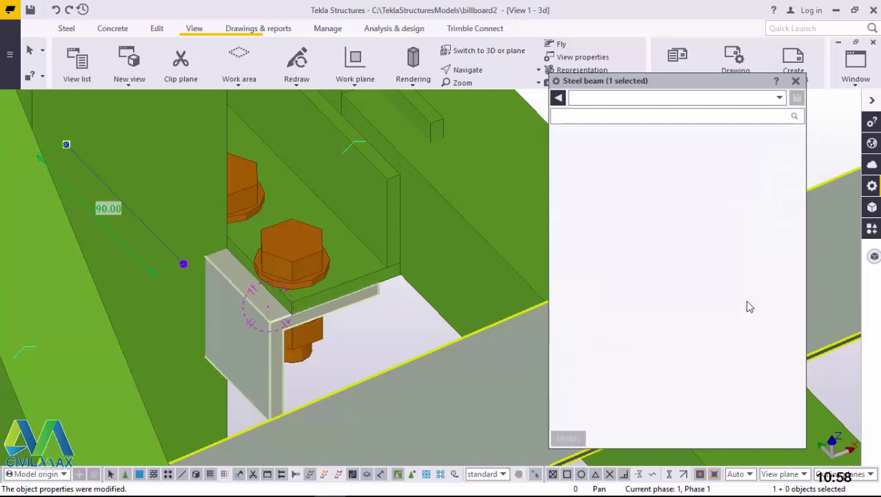
click(758, 289)
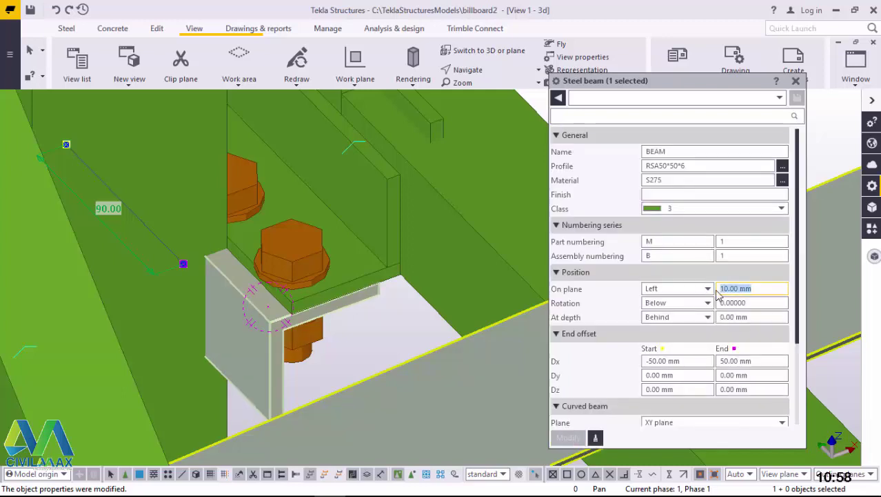
text(20)
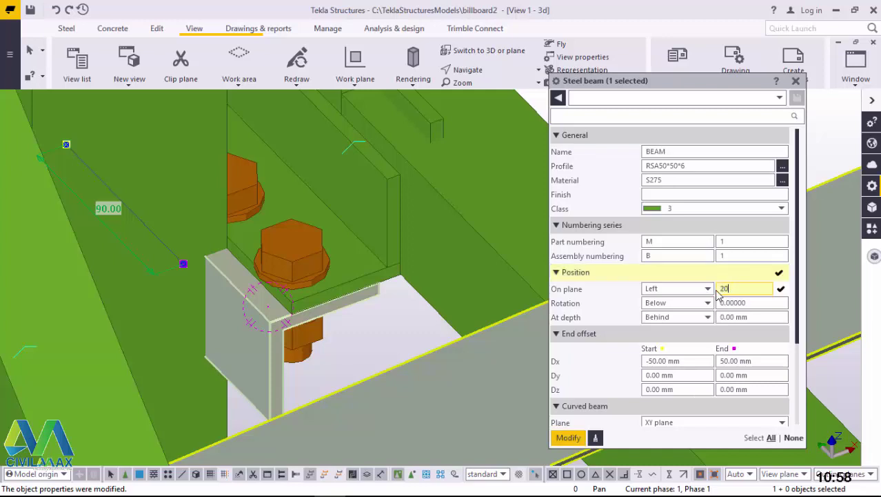
click(568, 438)
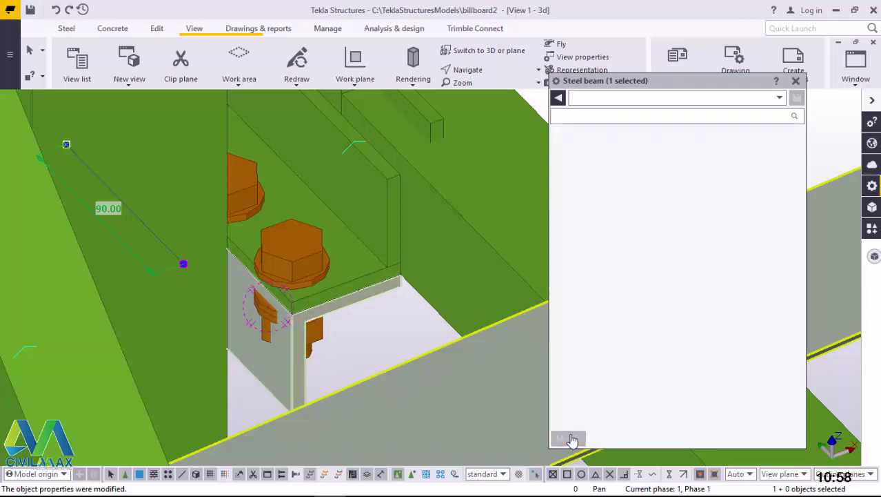
click(796, 81)
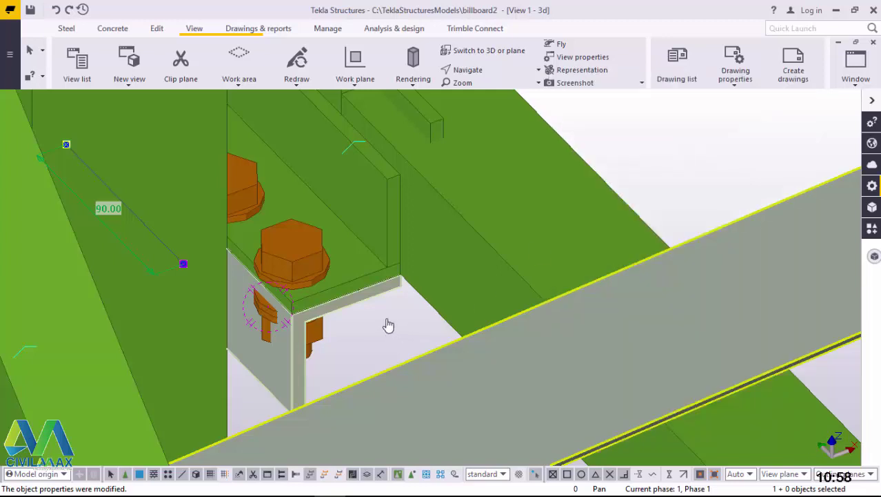
click(403, 324)
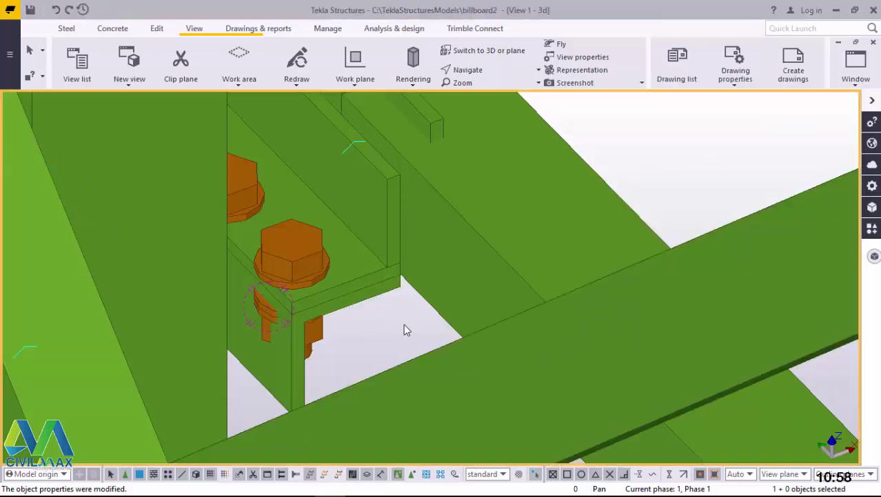
Open the properties of the bolt group through the clip angle and bring up its position and offset settings.
click(305, 262)
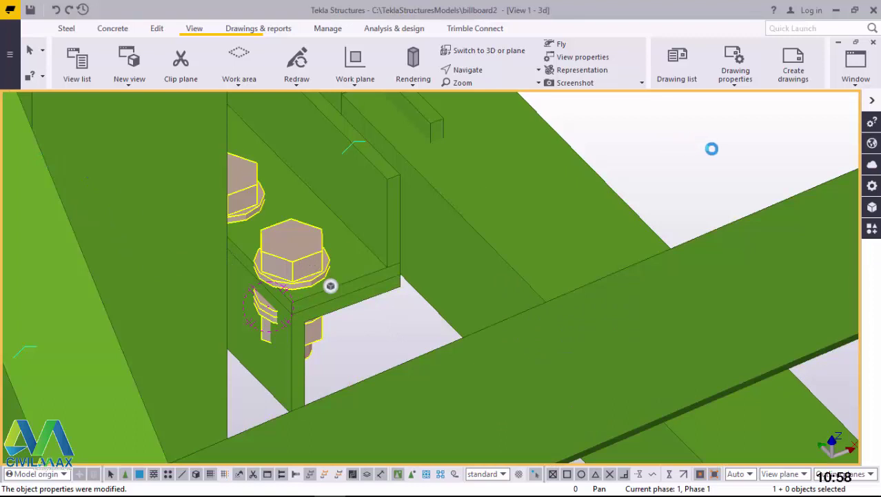
double_click(712, 148)
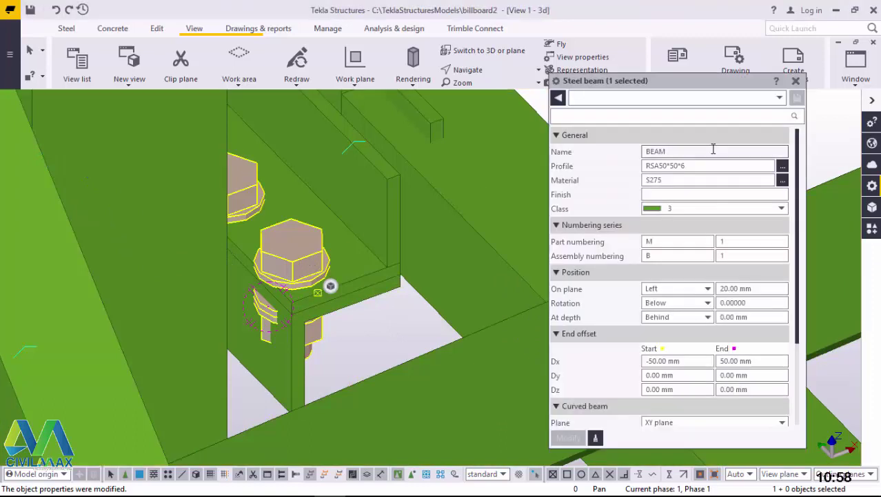
double_click(262, 284)
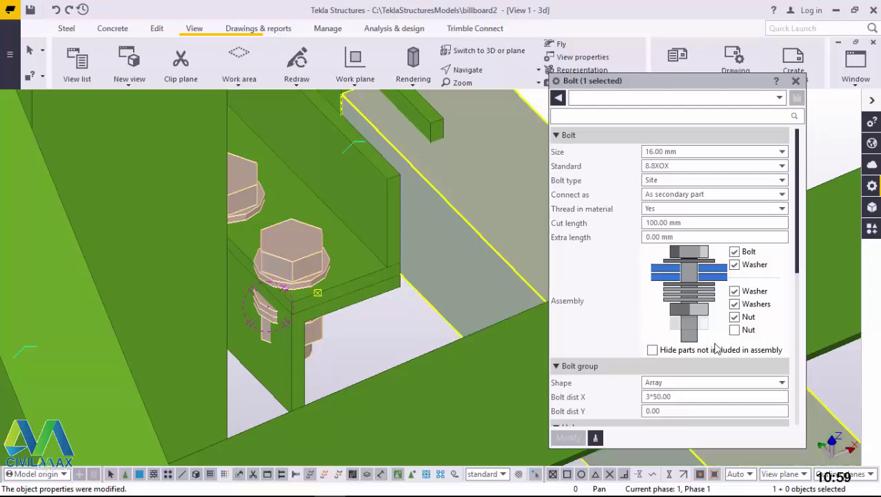
scroll(712, 350, down, 1)
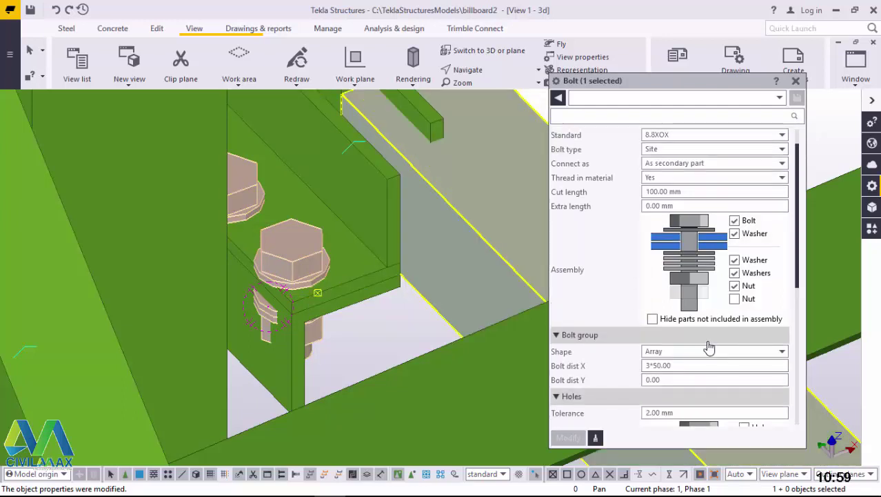
scroll(710, 347, down, 2)
scroll(710, 346, down, 2)
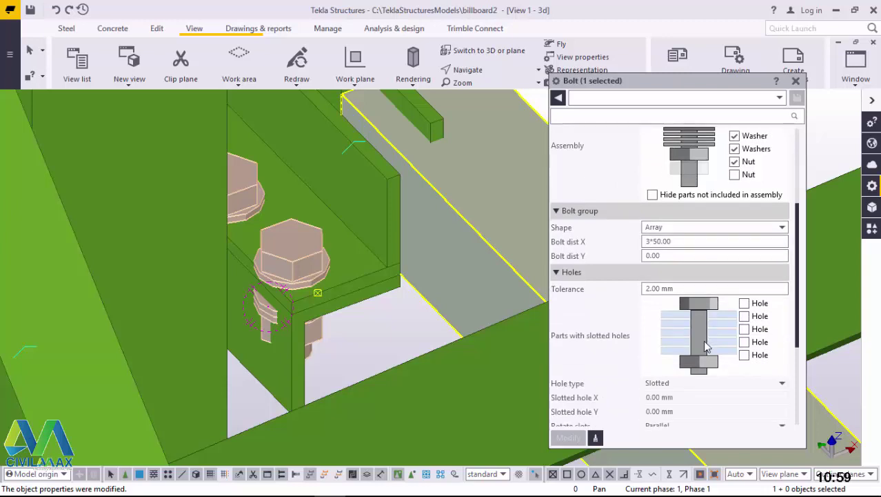
scroll(706, 347, down, 2)
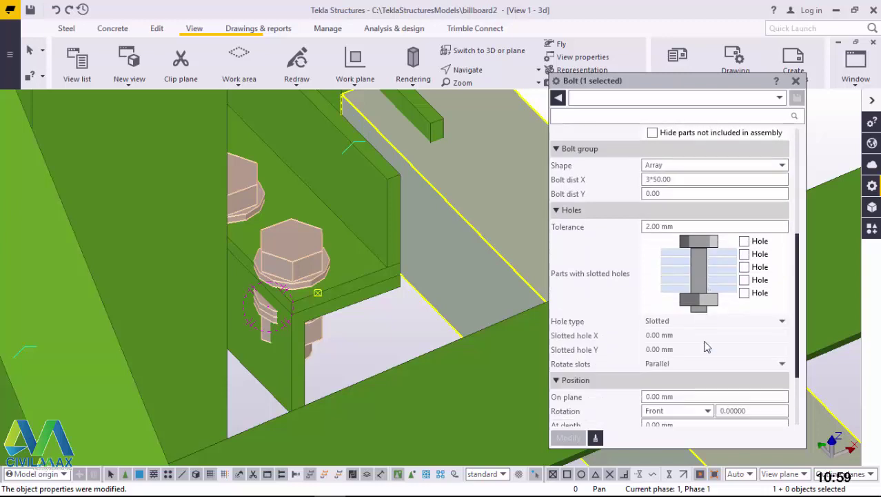
scroll(706, 347, down, 3)
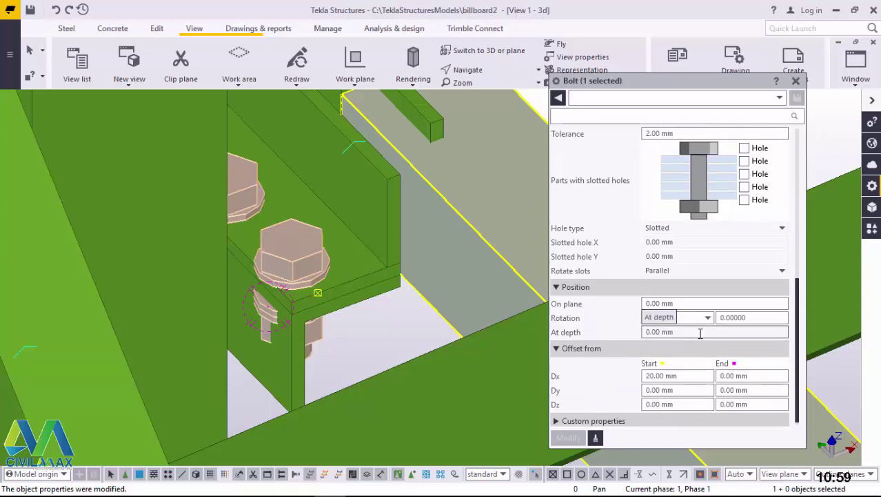
scroll(688, 346, down, 1)
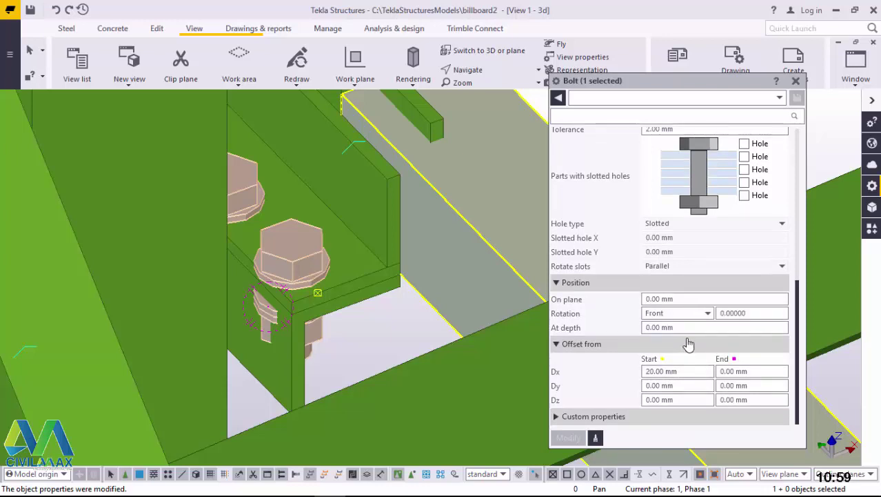
Try a 10 mm on-plane offset for the bolt group through the clip angle, and reset it to 0 mm.
click(697, 298)
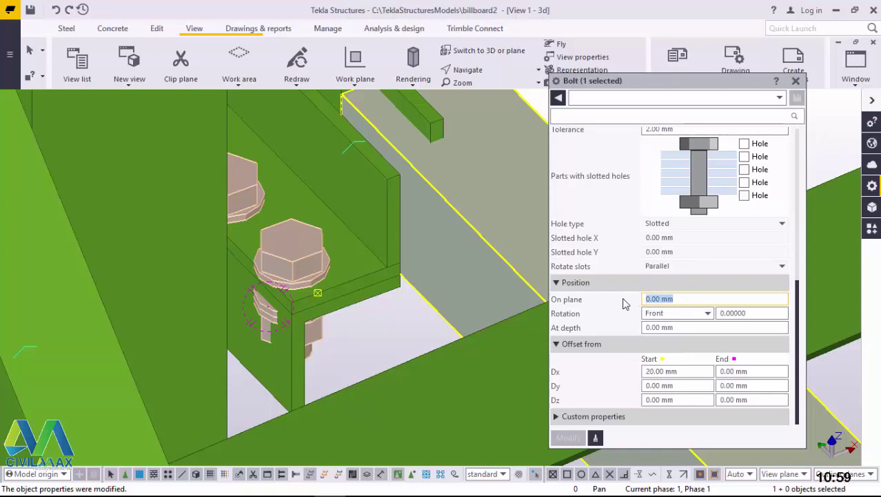
text(10)
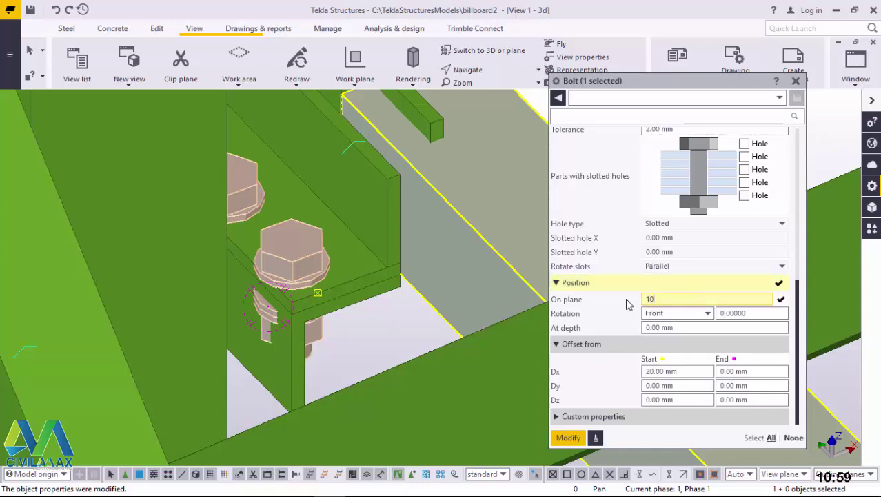
click(570, 439)
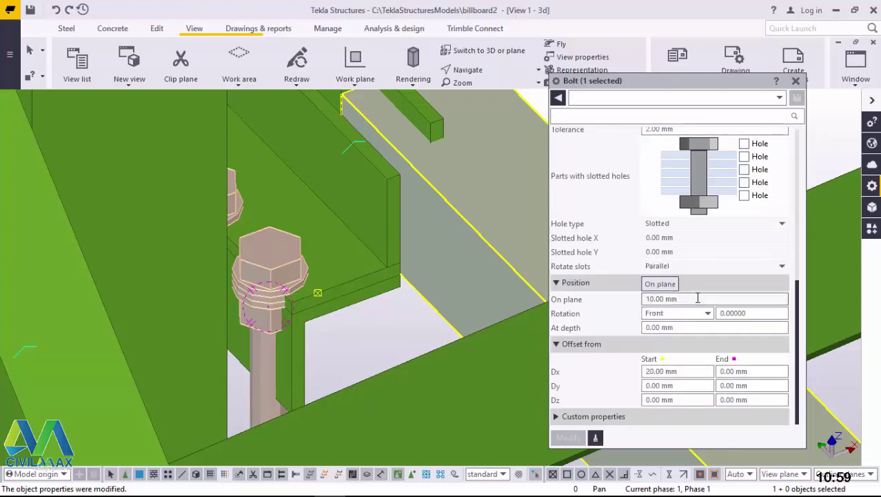
drag(698, 298, 622, 295)
text(0)
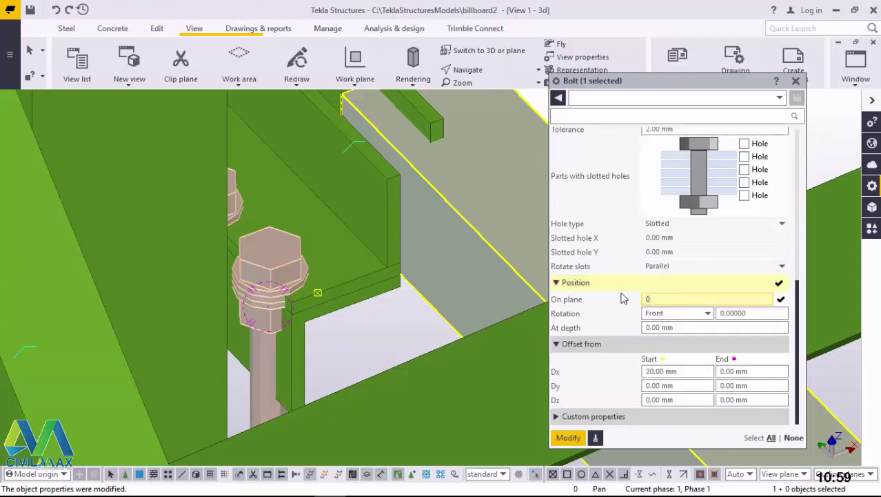
click(569, 438)
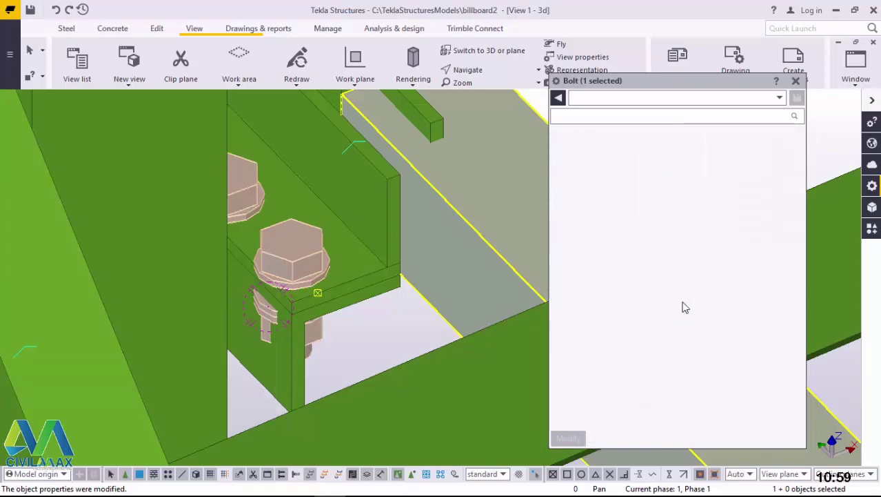
Try a -20 mm on-plane offset for the bolt group through the clip angle.
click(681, 298)
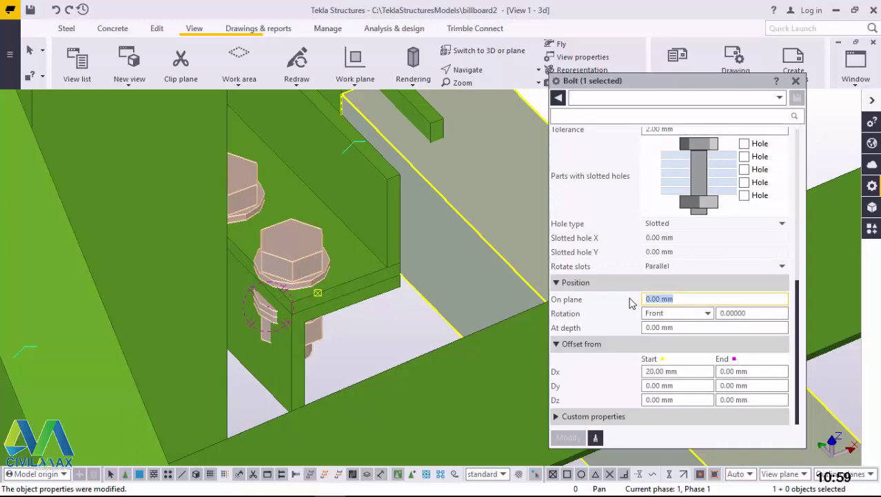
text(-20)
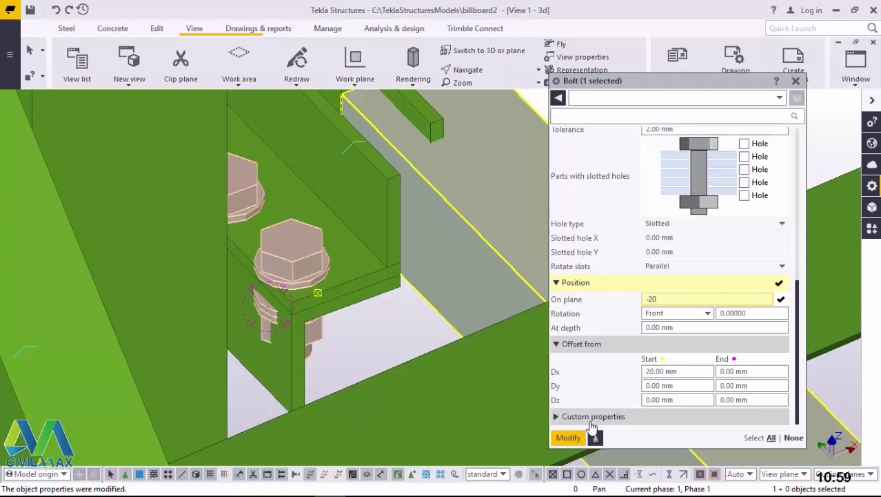
click(568, 438)
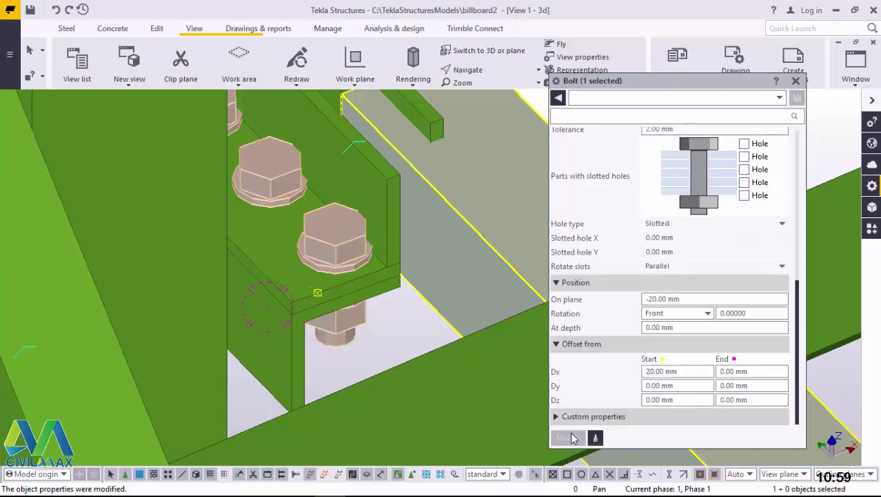
Set the bolt group's on-plane offset to -10 mm, close its properties and clear the selection.
drag(682, 298, 651, 299)
key(BackSpace)
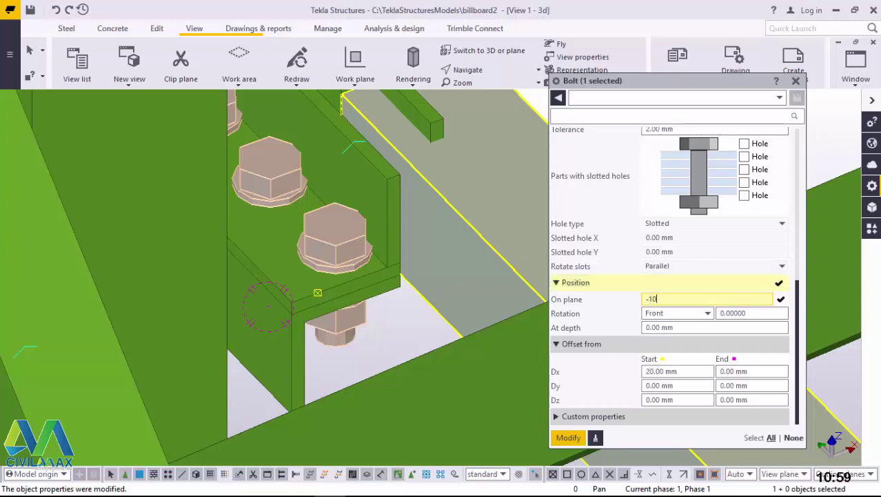
text(10)
click(569, 437)
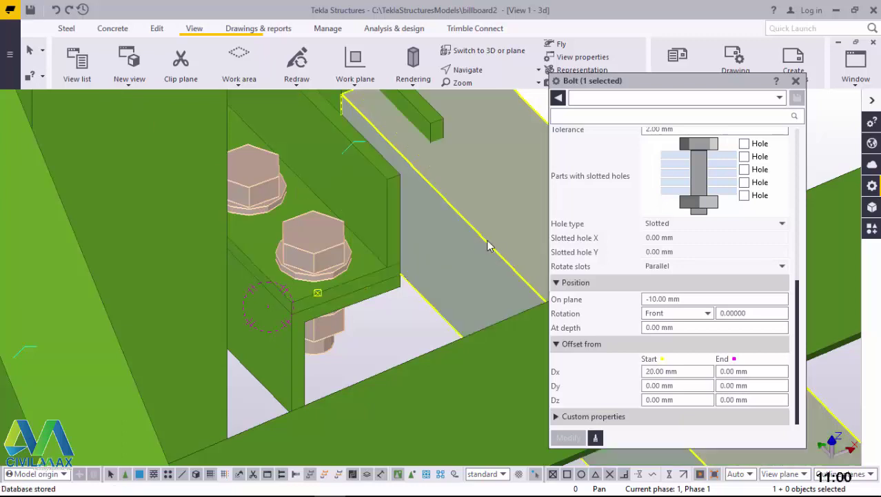
click(796, 82)
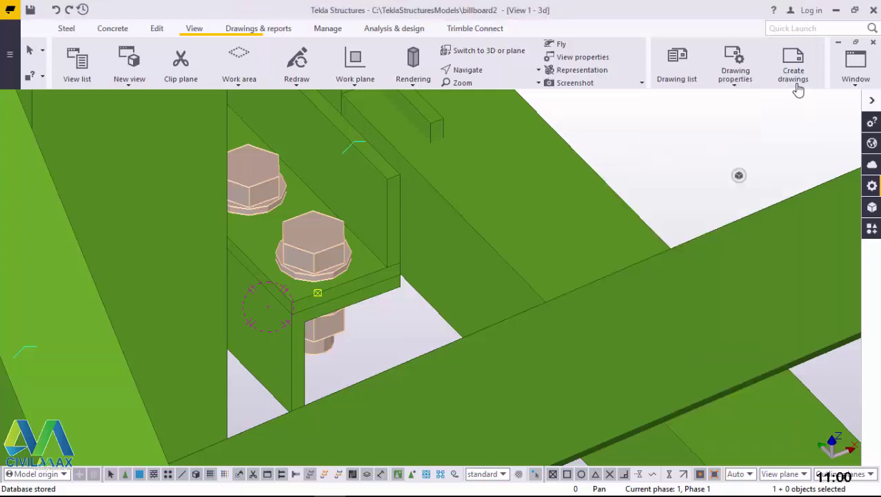
click(665, 132)
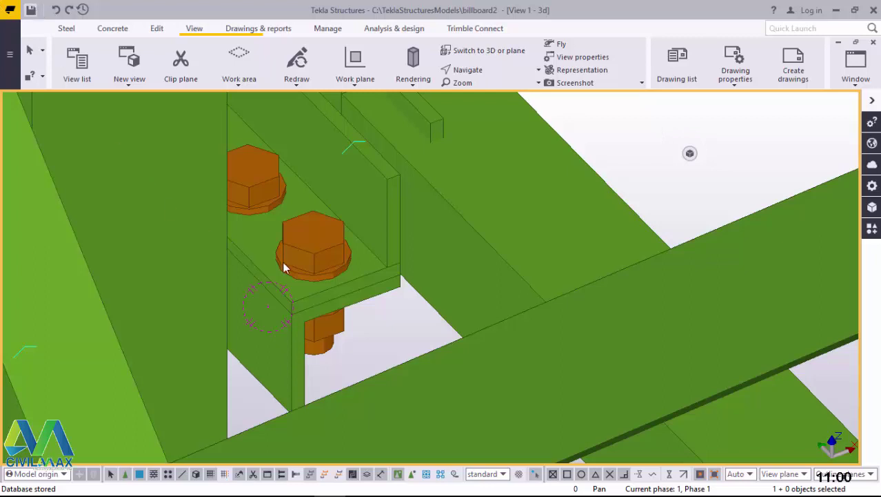
Examine how the clip angle and its bolts sit between the columns and braces at the J-9 corner joint.
mouse_move(339, 280)
ctrl+middle_down()
mouse_move(170, 252)
mouse_move(102, 224)
mouse_move(99, 200)
mouse_move(176, 236)
mouse_move(285, 242)
mouse_move(341, 271)
mouse_move(370, 270)
mouse_move(362, 328)
mouse_move(409, 362)
mouse_move(409, 345)
mouse_move(367, 337)
ctrl+middle_up()
scroll(717, 326, up, 5)
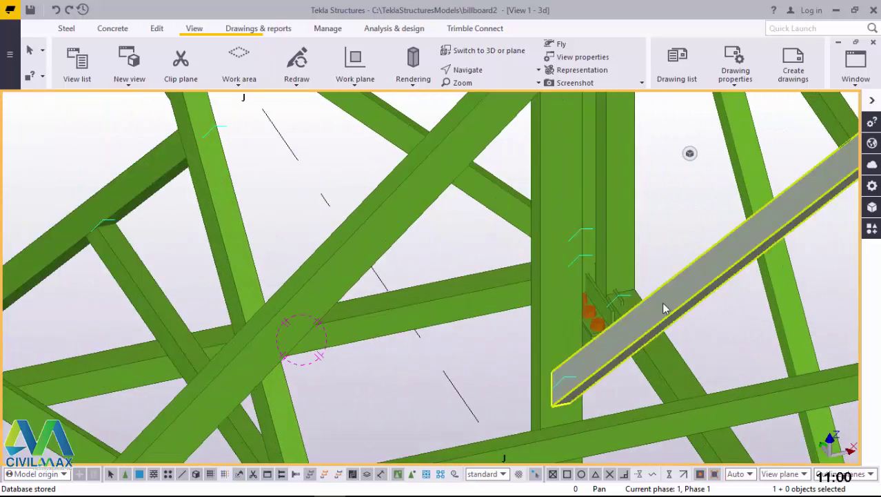
scroll(588, 300, up, 3)
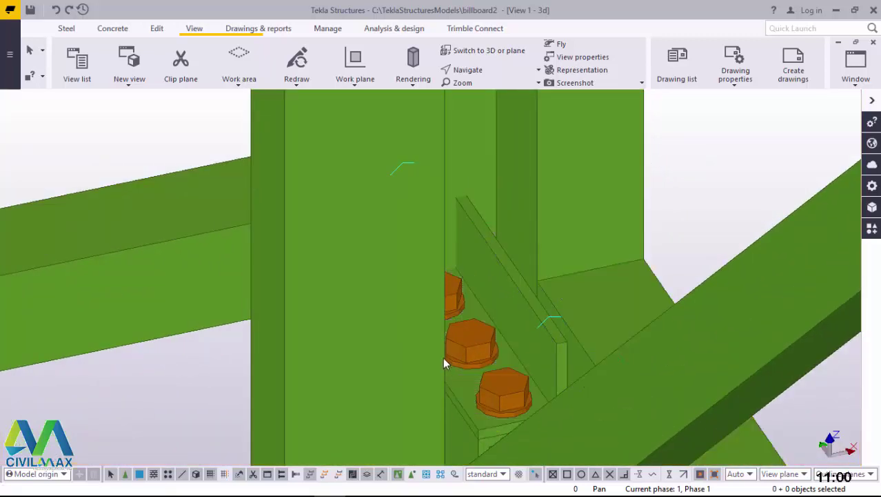
scroll(460, 365, down, 2)
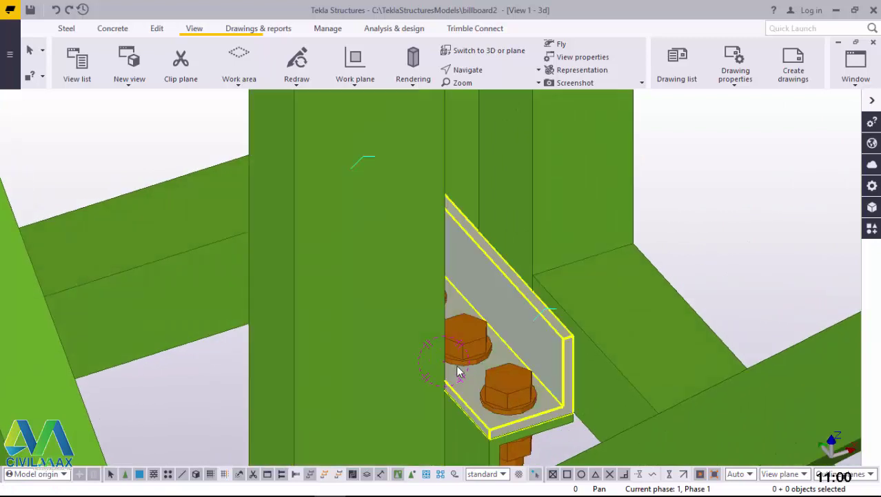
scroll(476, 358, down, 2)
ctrl+middle_drag(486, 353, 486, 409)
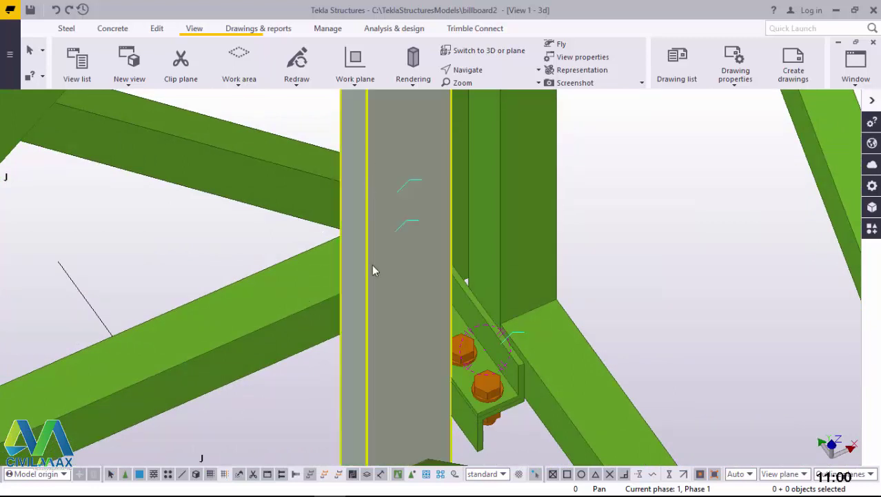
scroll(365, 276, down, 2)
scroll(365, 289, down, 2)
scroll(369, 302, up, 2)
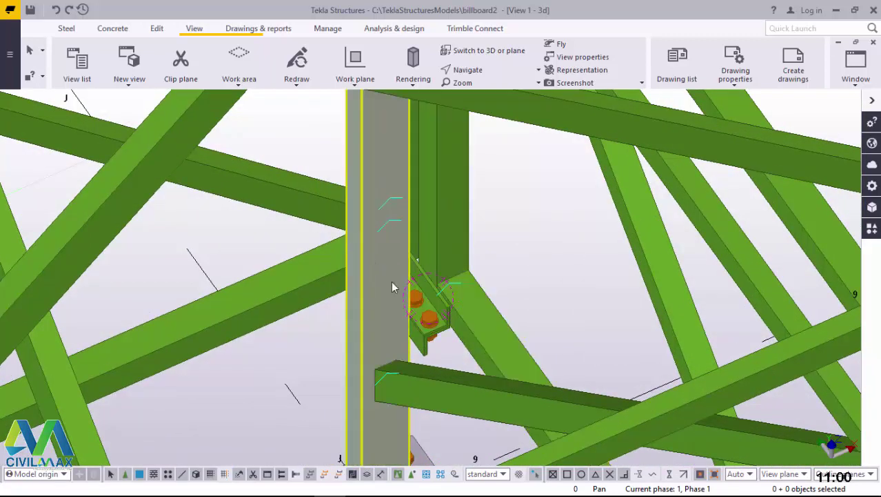
Delete the bolt group partly hidden behind the brace end at the corner column joint.
ctrl+middle_drag(379, 293, 510, 359)
scroll(510, 358, down, 4)
scroll(492, 229, up, 7)
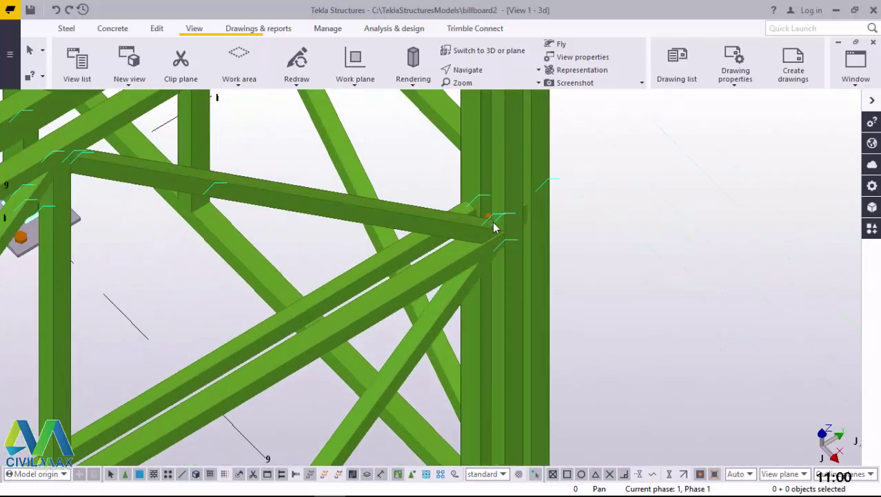
scroll(495, 228, up, 3)
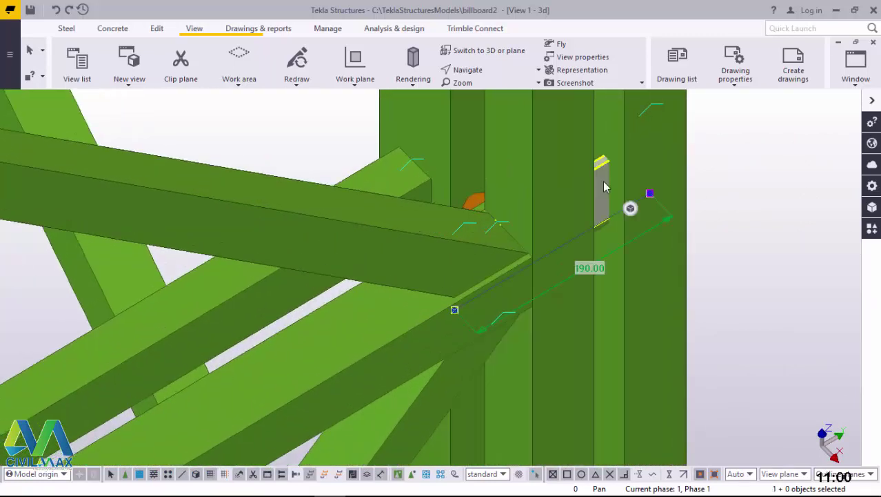
scroll(472, 200, up, 5)
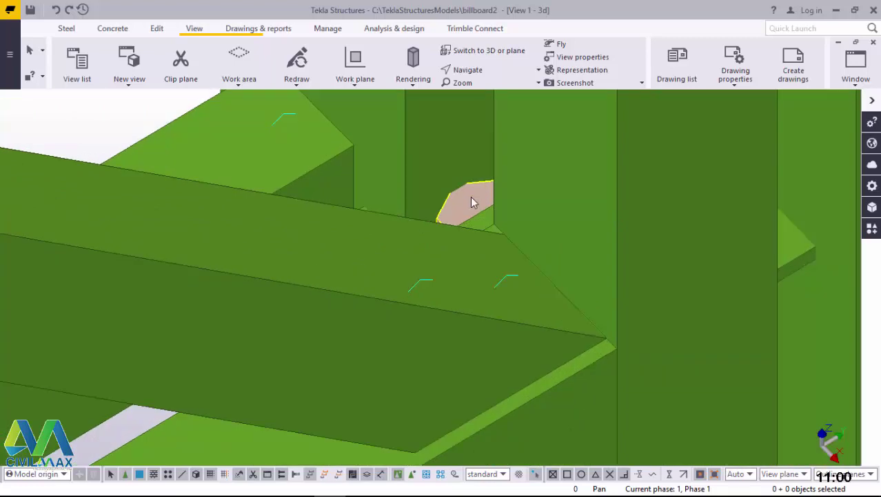
key(Delete)
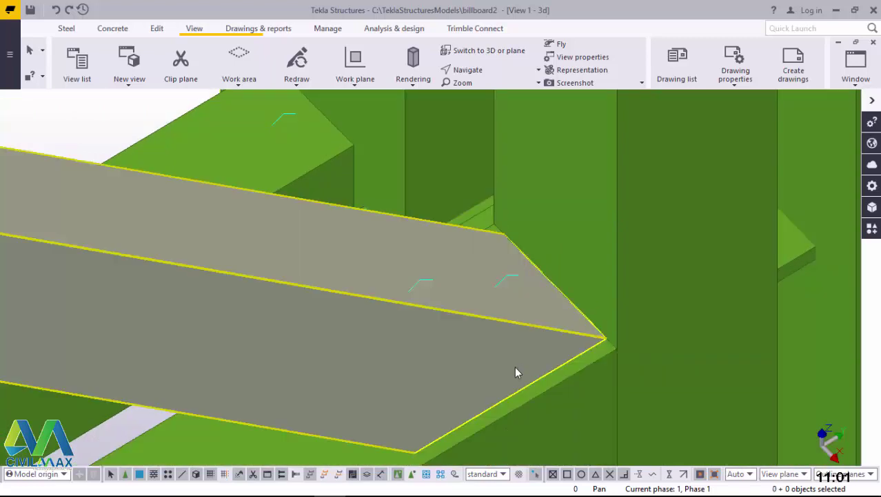
Delete the two overlapping 90 mm clip angles at the same column joint.
ctrl+middle_drag(517, 370, 240, 291)
scroll(241, 288, down, 5)
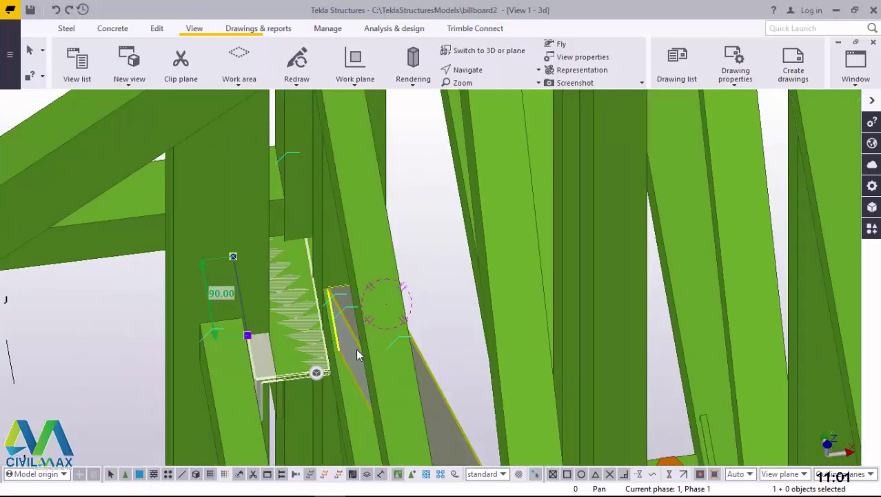
click(372, 345)
click(296, 343)
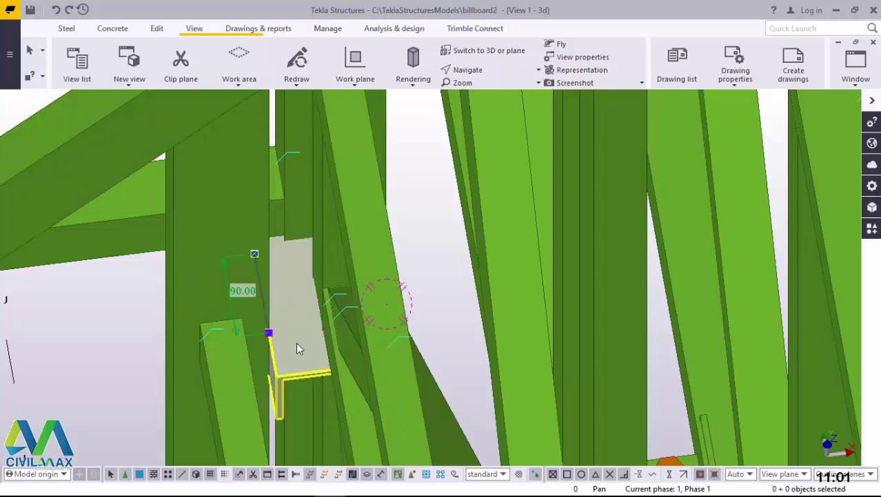
key(Delete)
scroll(336, 338, down, 5)
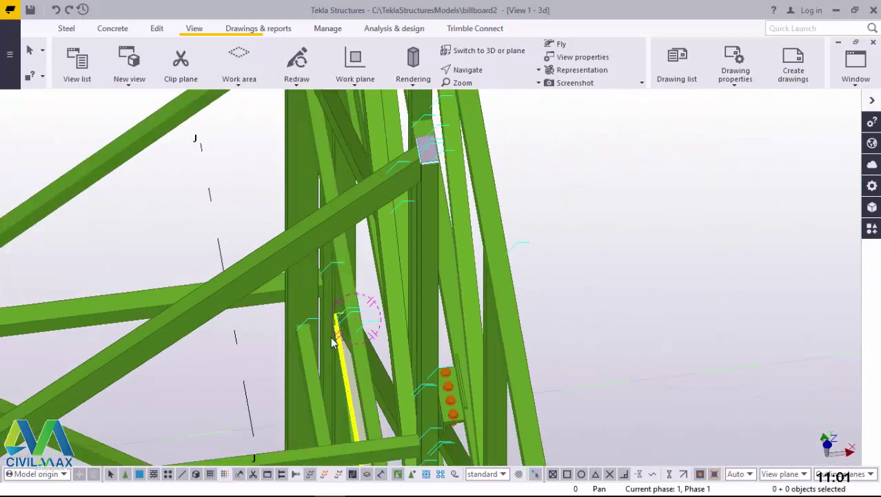
Examine the J-9 corner columns and the bolted clip angles at their lower ends.
ctrl+middle_drag(321, 344, 97, 324)
ctrl+middle_drag(374, 330, 253, 316)
scroll(376, 298, down, 3)
scroll(399, 440, up, 8)
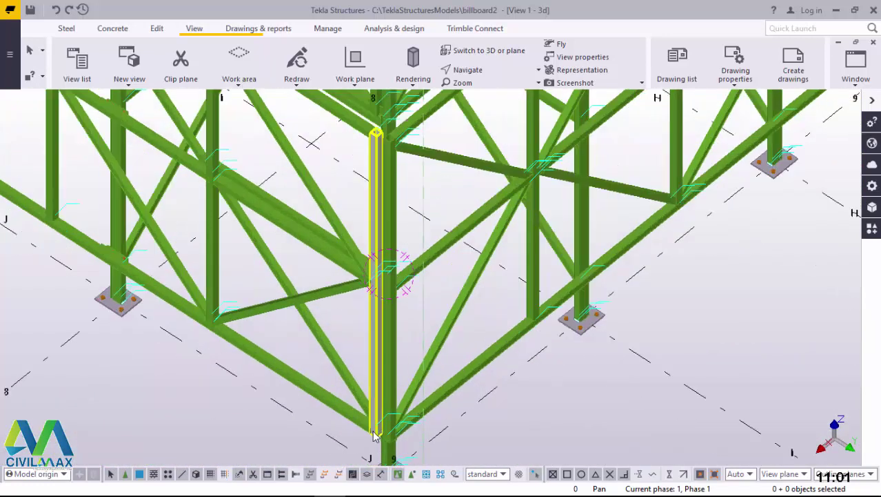
ctrl+middle_drag(398, 440, 397, 330)
scroll(397, 329, up, 2)
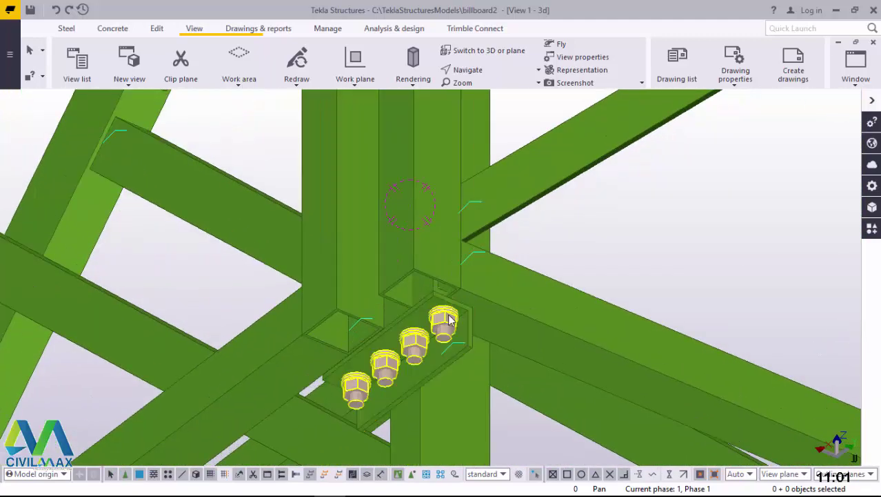
ctrl+middle_drag(447, 313, 779, 379)
ctrl+middle_drag(449, 383, 407, 307)
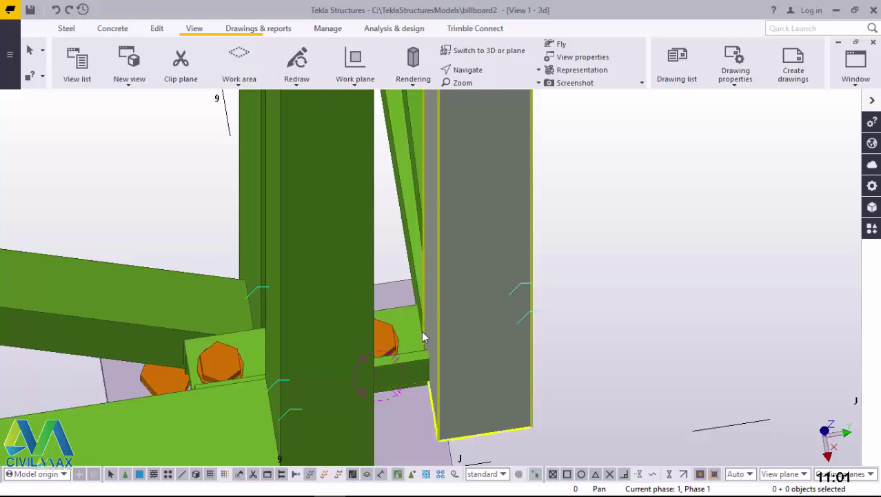
ctrl+middle_drag(422, 381, 415, 296)
Try a 50 mm start Dx end offset on both selected clip angles at the lower corner joint, and undo it.
click(413, 389)
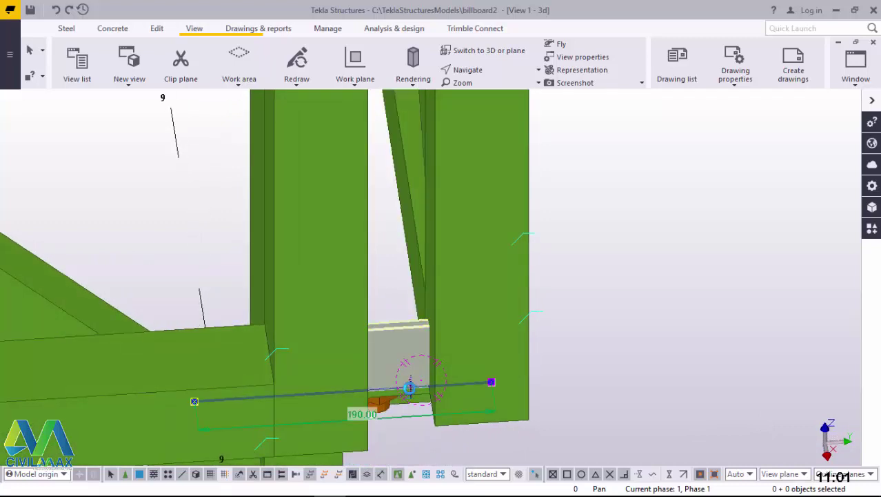
scroll(417, 386, up, 5)
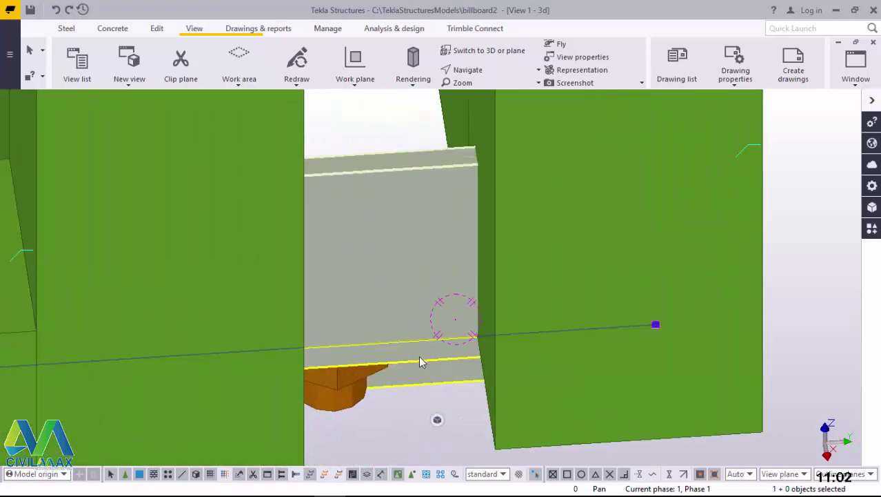
double_click(421, 361)
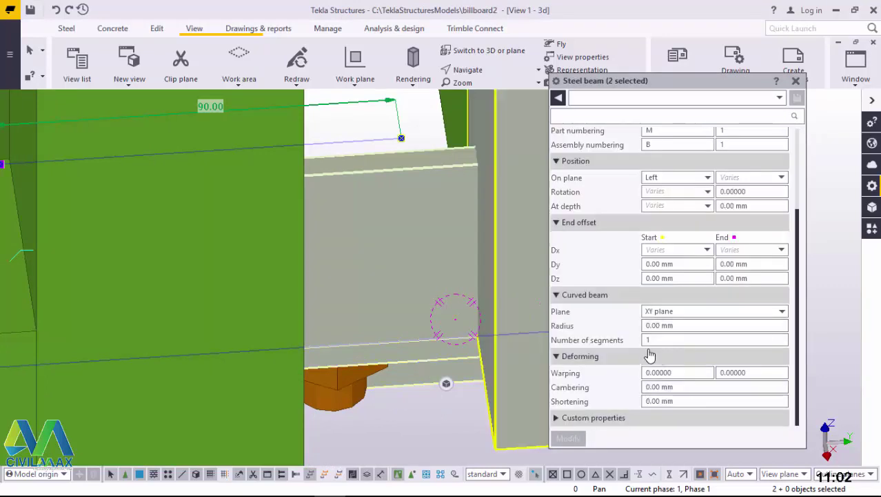
scroll(662, 300, up, 2)
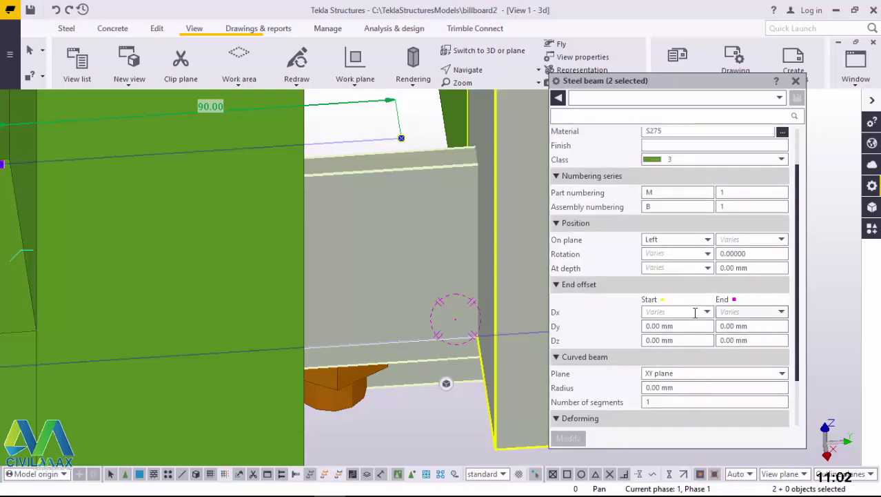
click(681, 312)
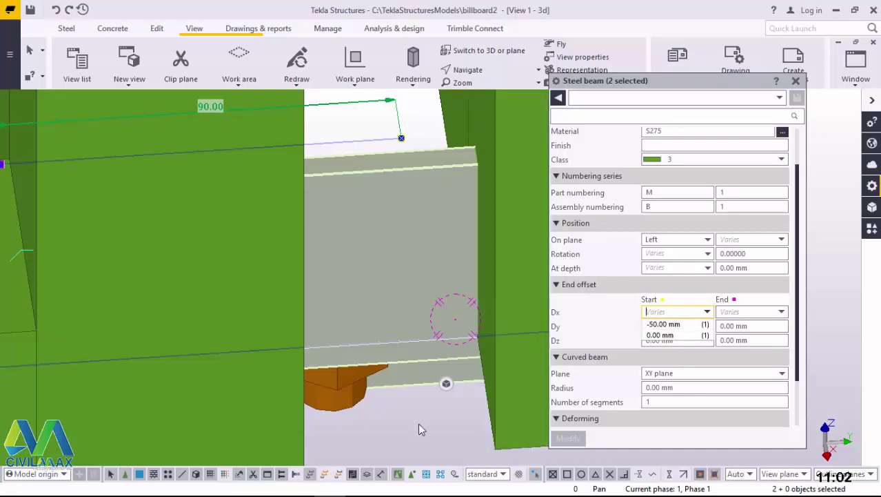
click(674, 311)
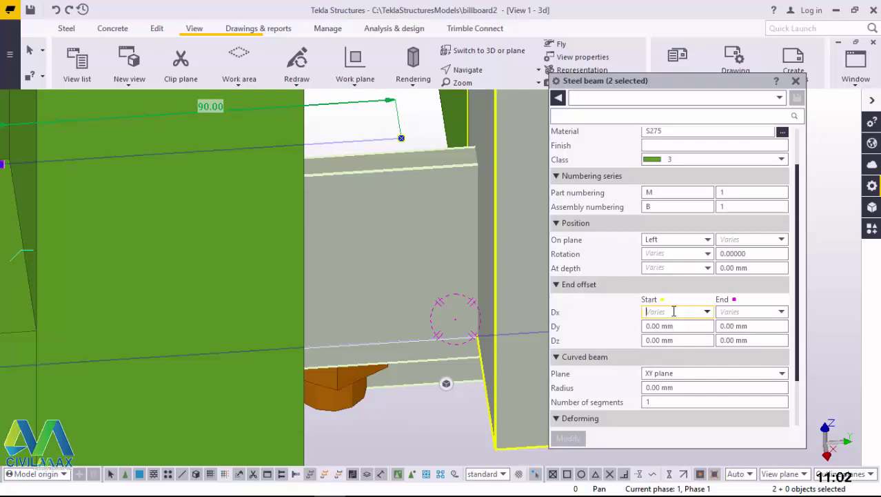
click(707, 311)
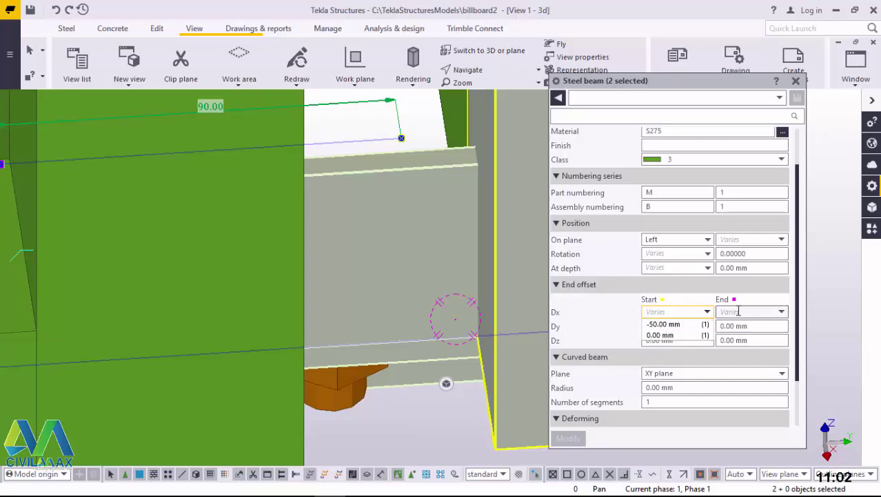
text(50)
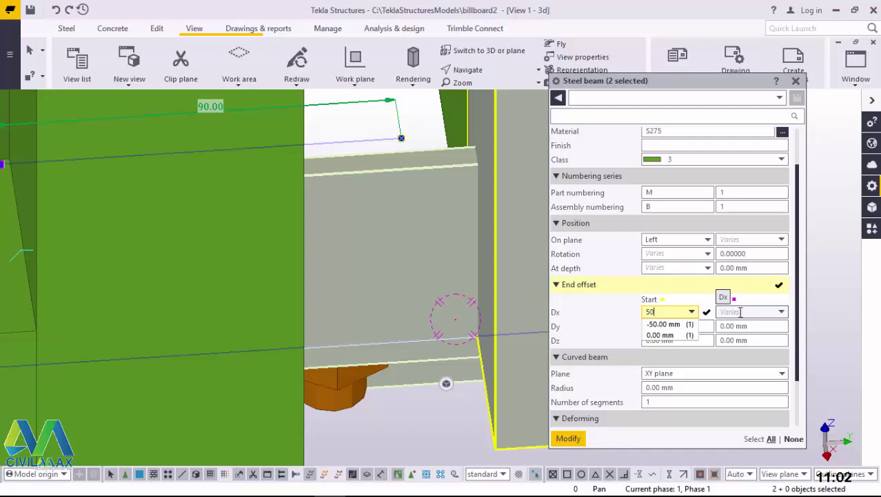
click(569, 439)
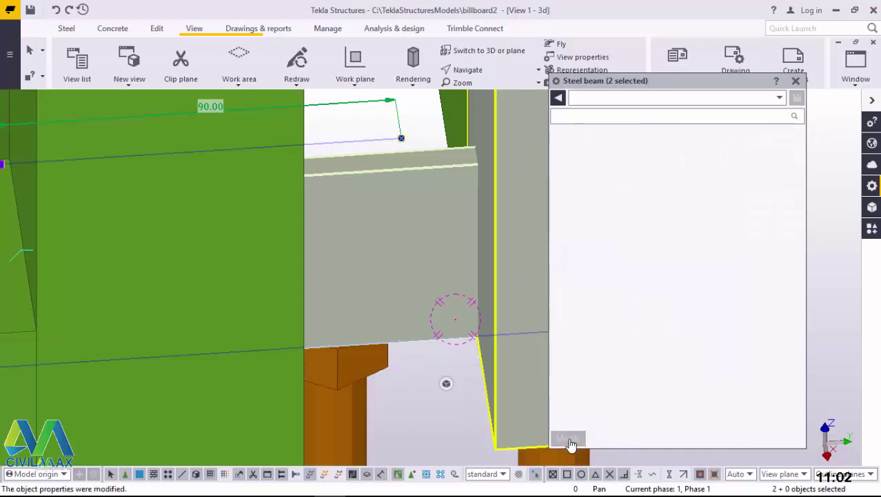
click(56, 10)
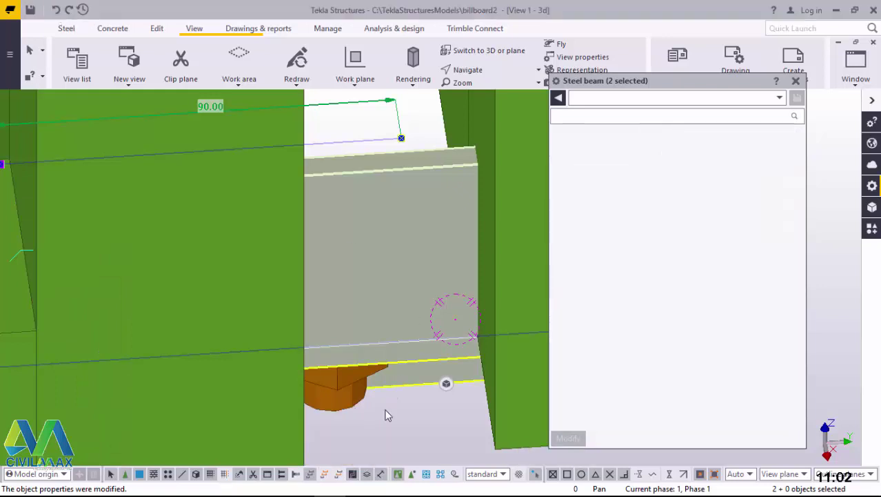
Set the end Dx offset of the 190 mm clip angle at the lower J-9 corner joint to -30 mm.
click(423, 218)
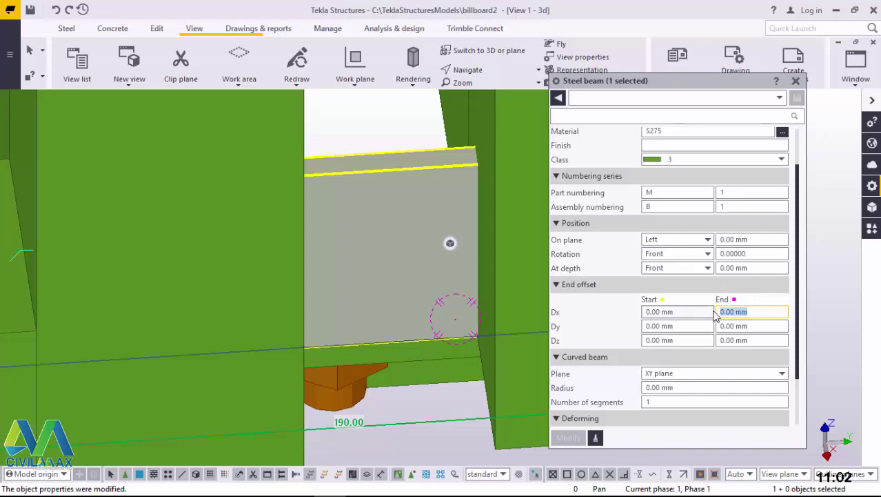
text(-)
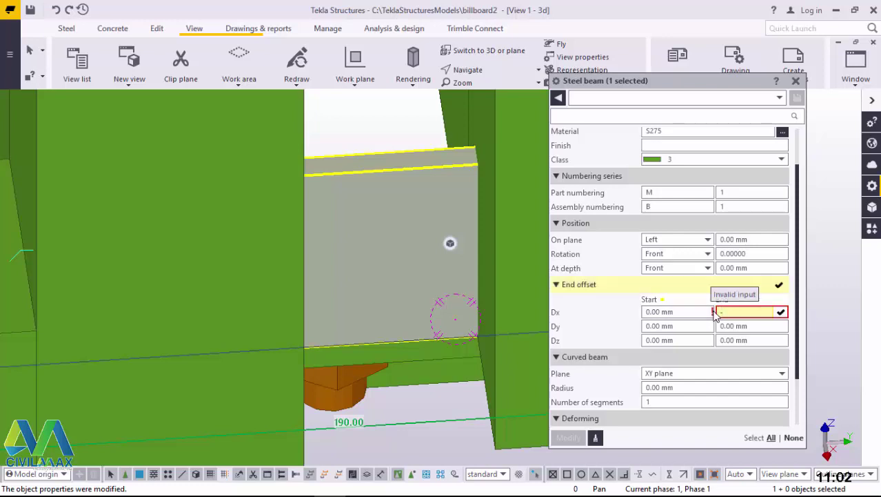
text(30)
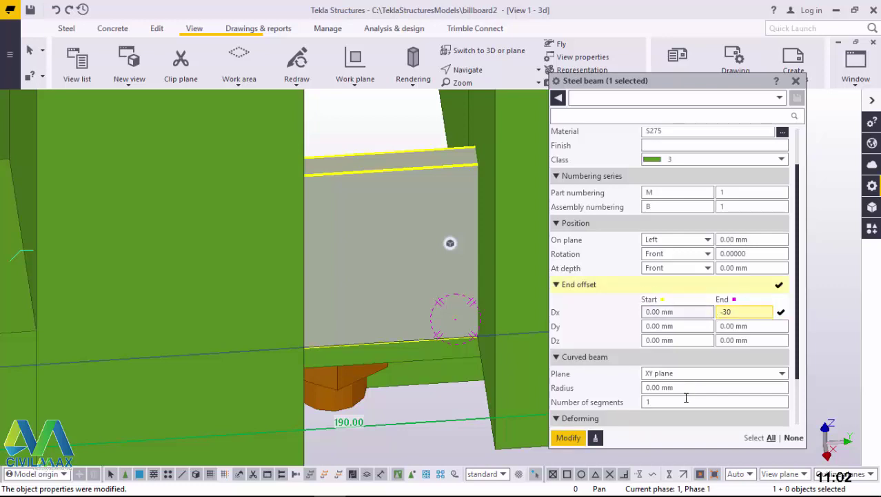
click(571, 437)
scroll(415, 290, down, 6)
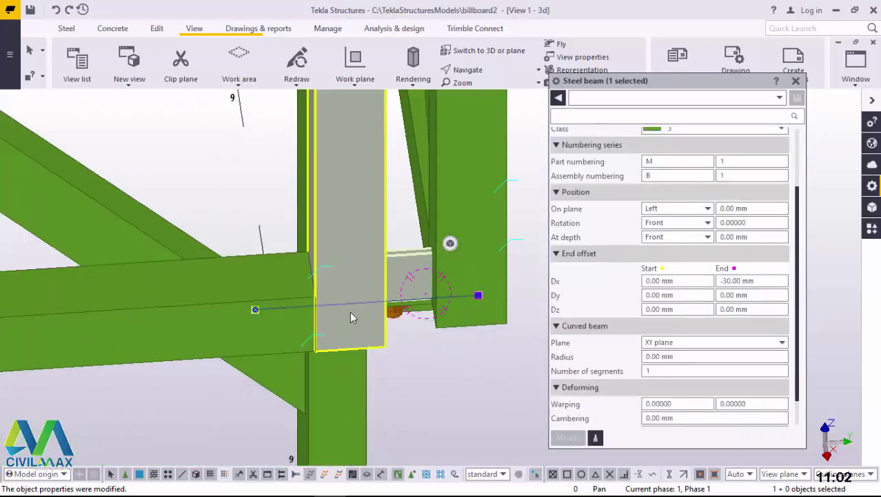
ctrl+middle_drag(333, 321, 228, 269)
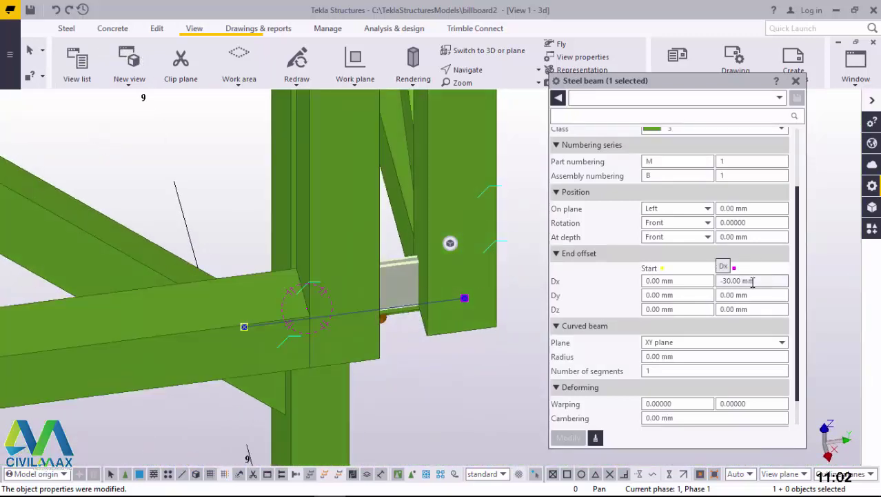
Set the end Dx offset of the same clip angle to -40 mm and check its end against the outer column.
drag(753, 282, 729, 280)
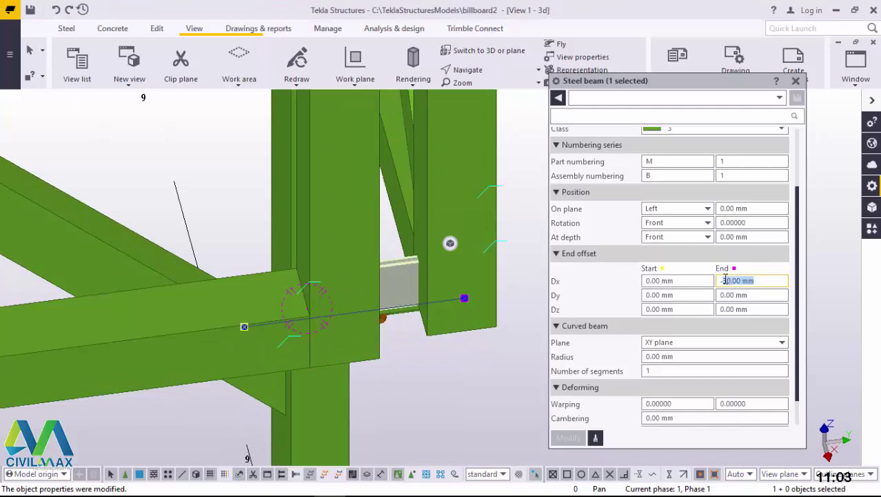
key(BackSpace)
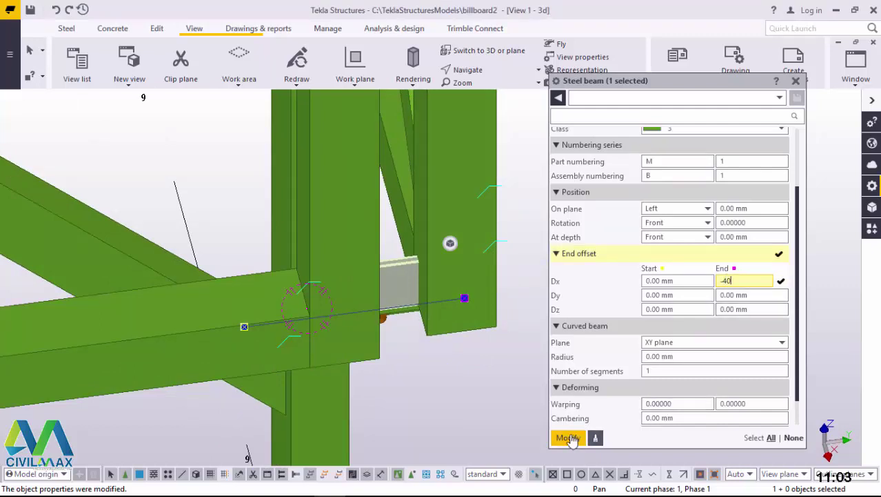
click(570, 438)
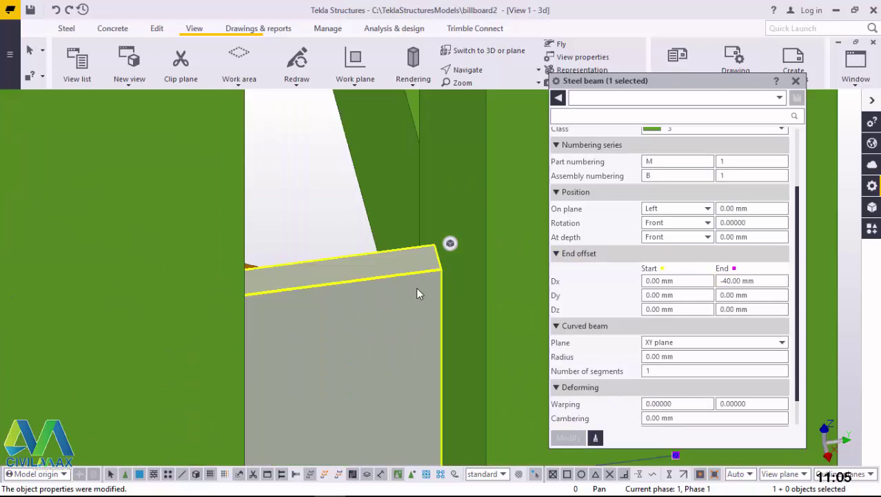
ctrl+middle_drag(413, 282, 354, 209)
scroll(359, 217, down, 5)
ctrl+middle_drag(400, 308, 441, 336)
ctrl+middle_drag(428, 356, 455, 440)
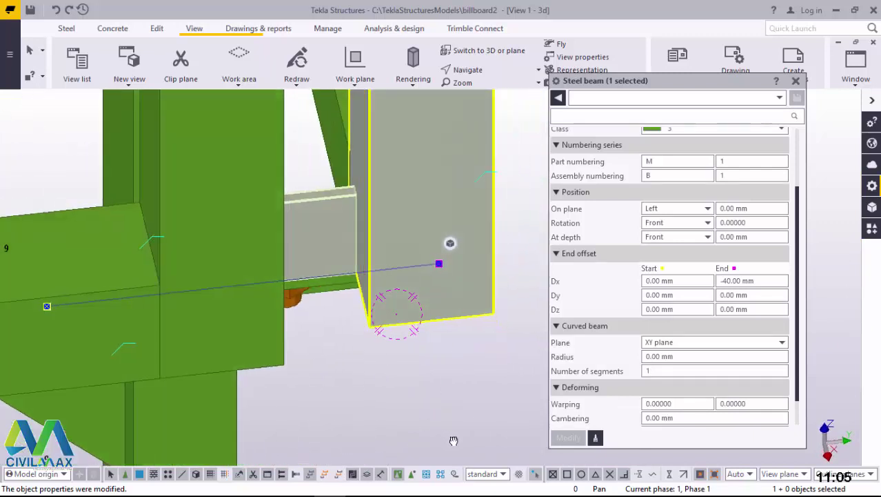
ctrl+middle_drag(307, 305, 258, 297)
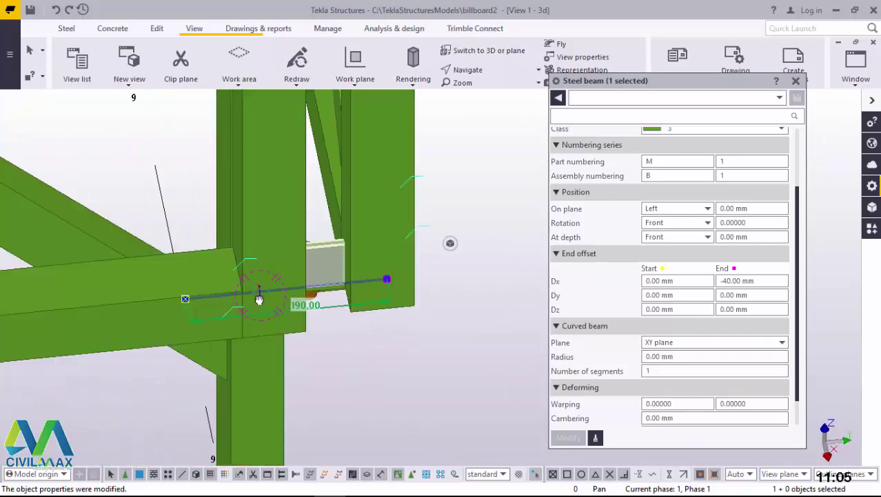
Set the clip angle's end Dx offset to -50 mm, then close its properties and deselect it.
scroll(340, 276, up, 6)
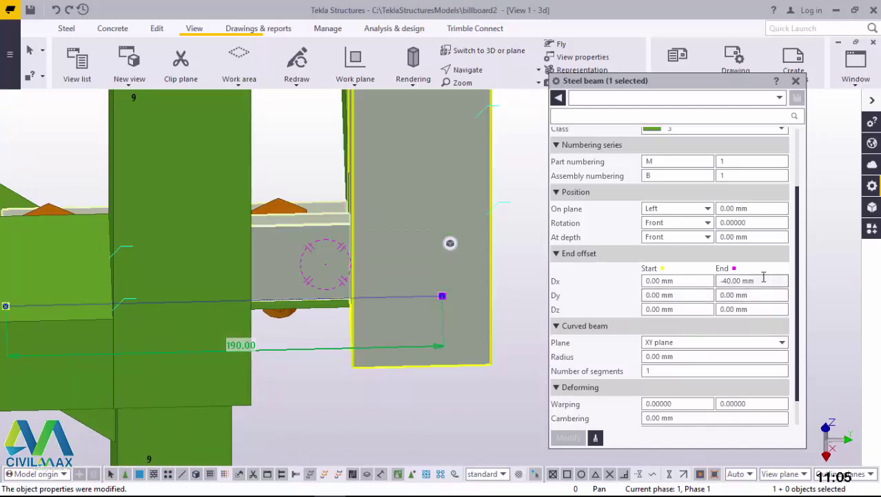
drag(763, 279, 739, 279)
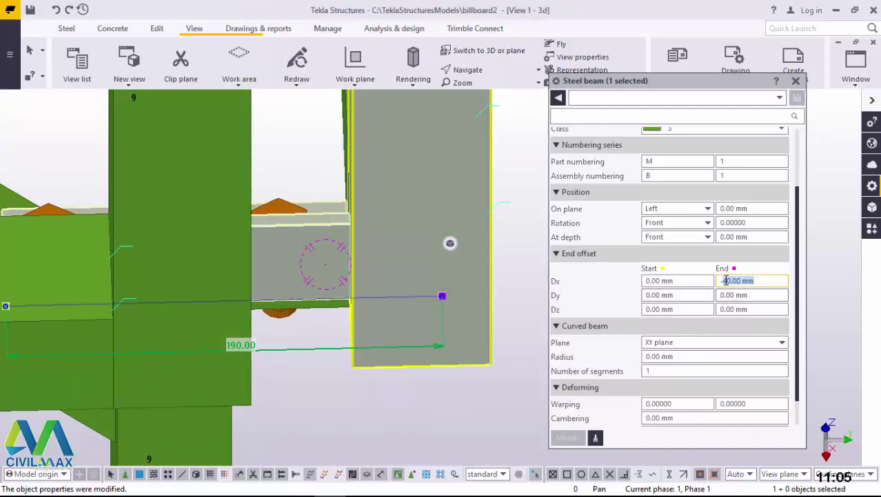
text(50)
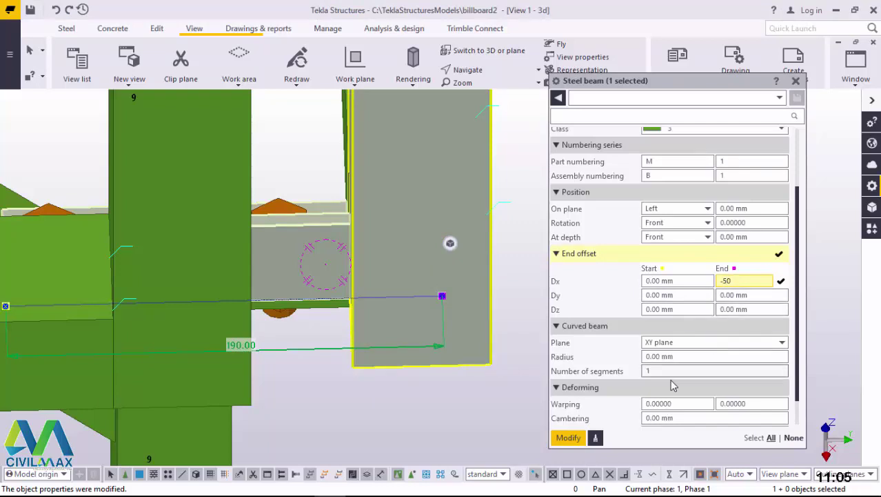
click(567, 439)
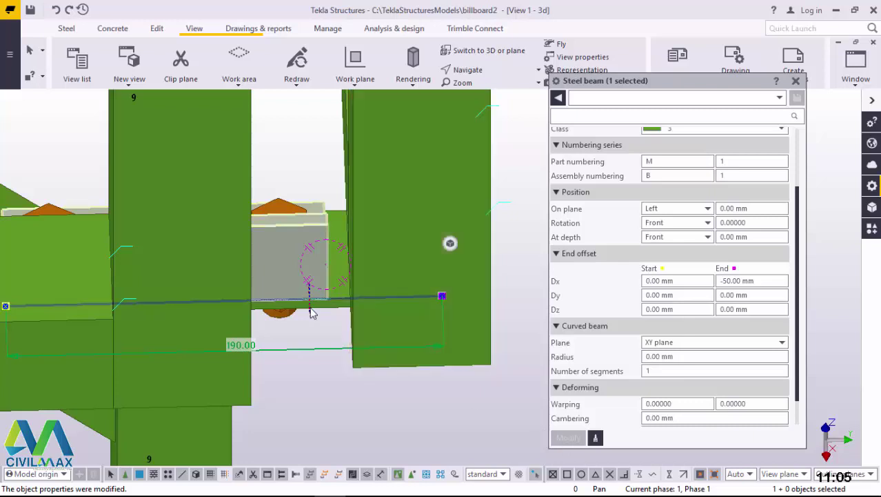
scroll(314, 315, down, 2)
scroll(316, 317, down, 1)
ctrl+middle_drag(327, 311, 402, 279)
click(796, 80)
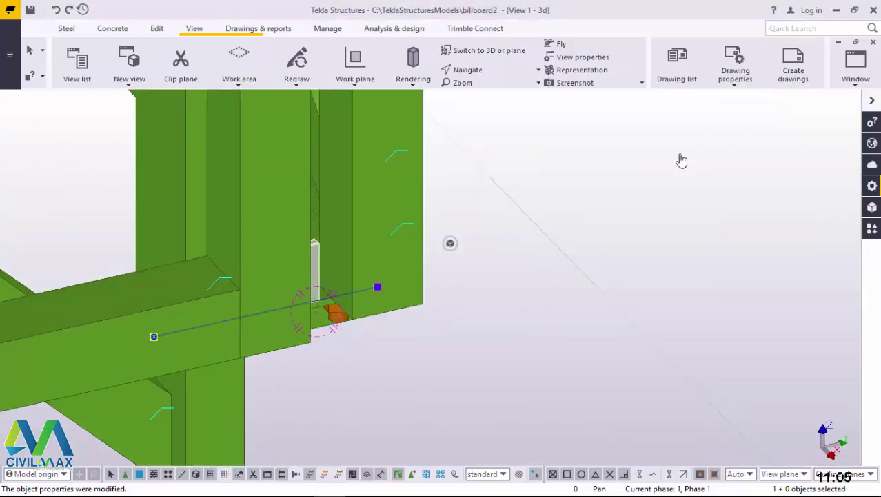
click(490, 405)
Examine the frame from the J-9 corner joint to the inclined braces and posts near grid lines 1 to 3.
scroll(490, 403, down, 4)
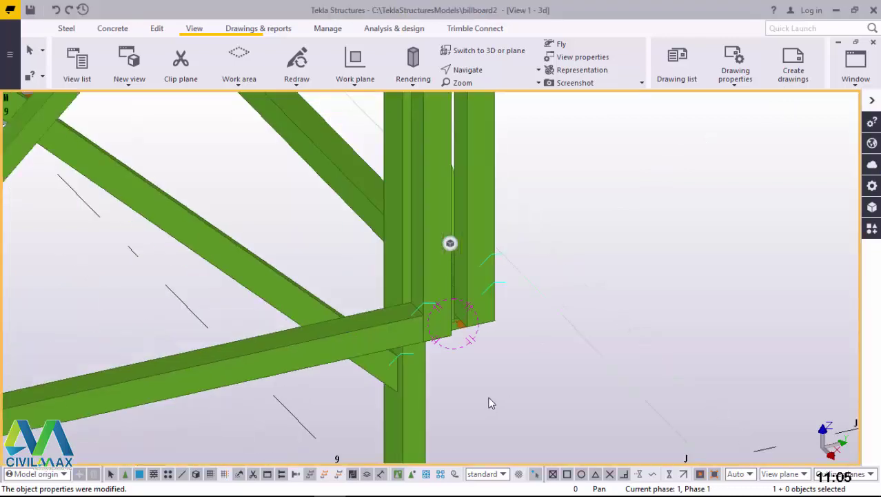
scroll(459, 347, up, 8)
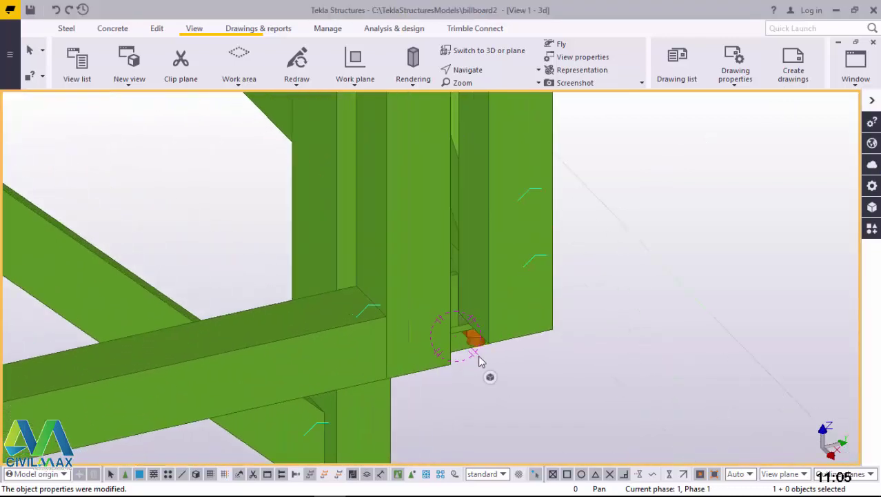
ctrl+middle_drag(409, 356, 482, 367)
scroll(483, 367, down, 8)
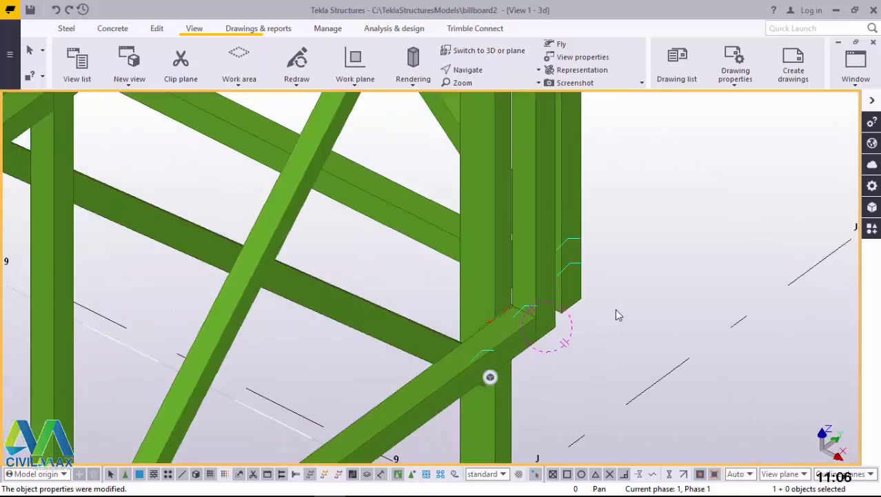
scroll(550, 320, down, 3)
scroll(592, 311, down, 2)
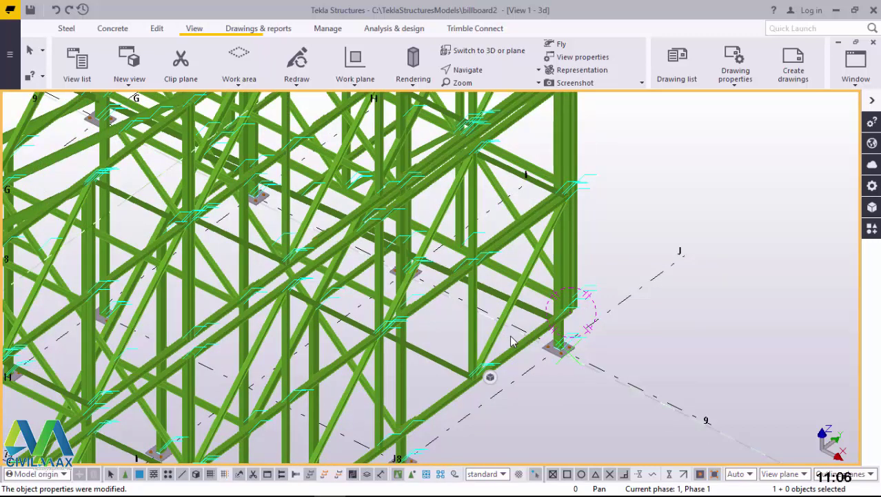
scroll(540, 330, down, 5)
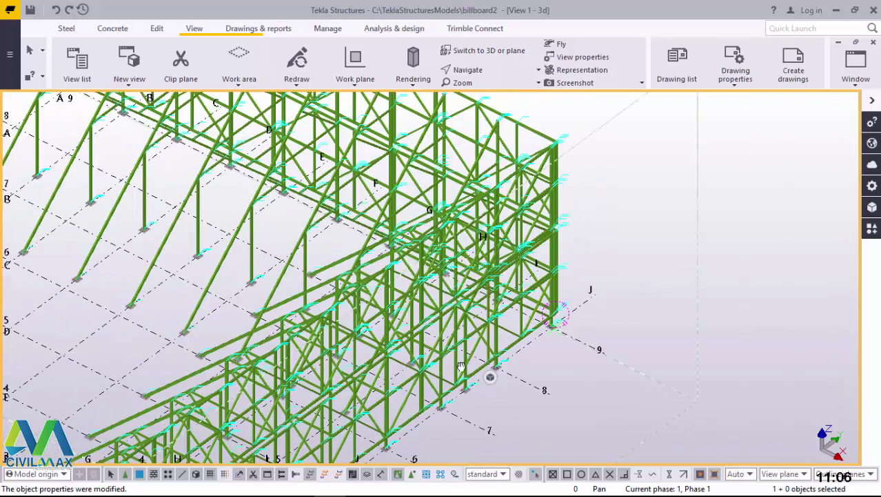
ctrl+middle_drag(462, 366, 595, 343)
scroll(397, 259, down, 2)
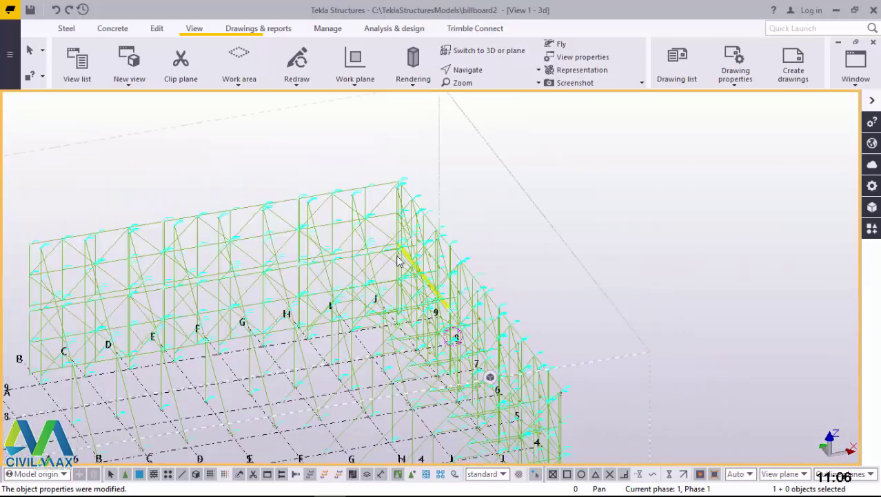
scroll(397, 260, down, 3)
scroll(388, 342, up, 5)
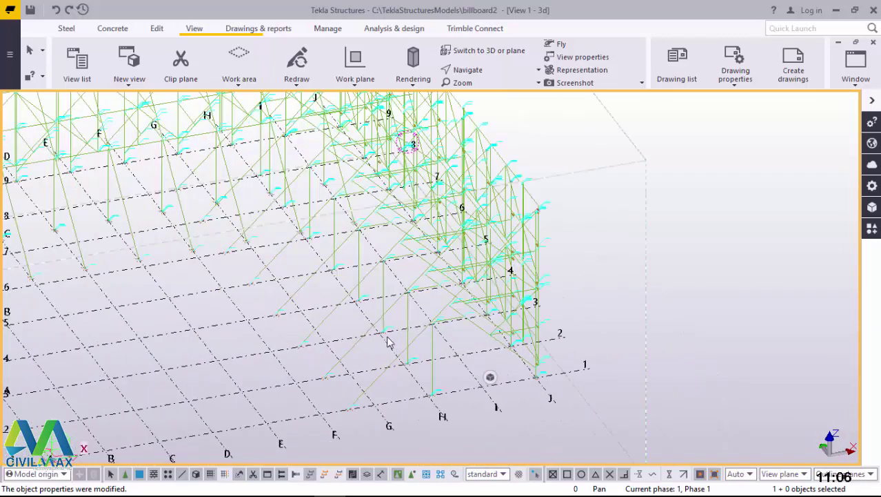
scroll(387, 342, up, 5)
scroll(407, 366, down, 4)
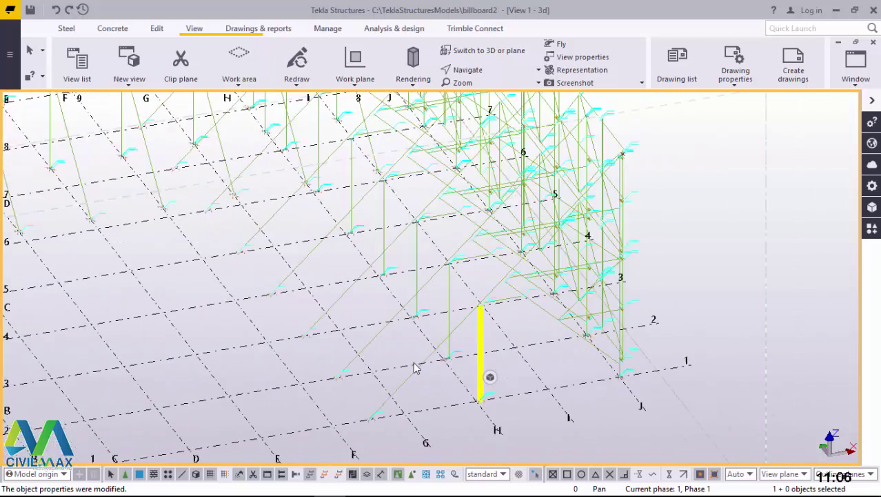
scroll(414, 368, up, 5)
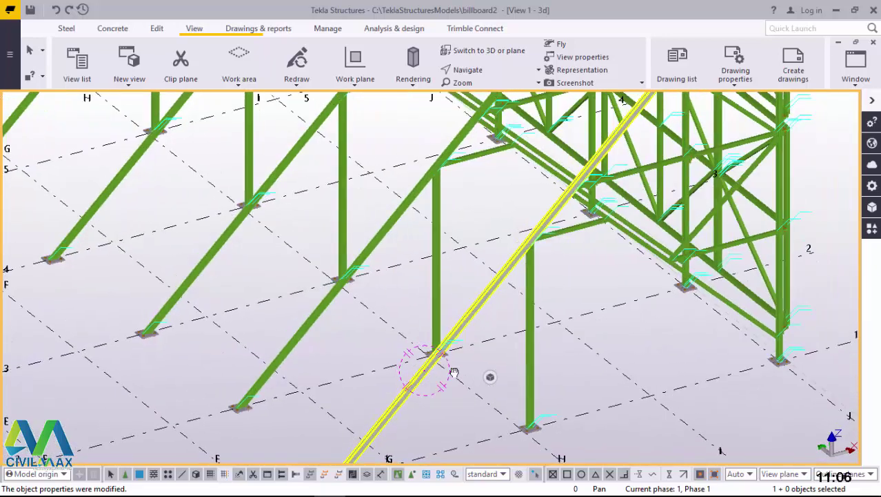
scroll(455, 372, down, 1)
scroll(457, 372, down, 4)
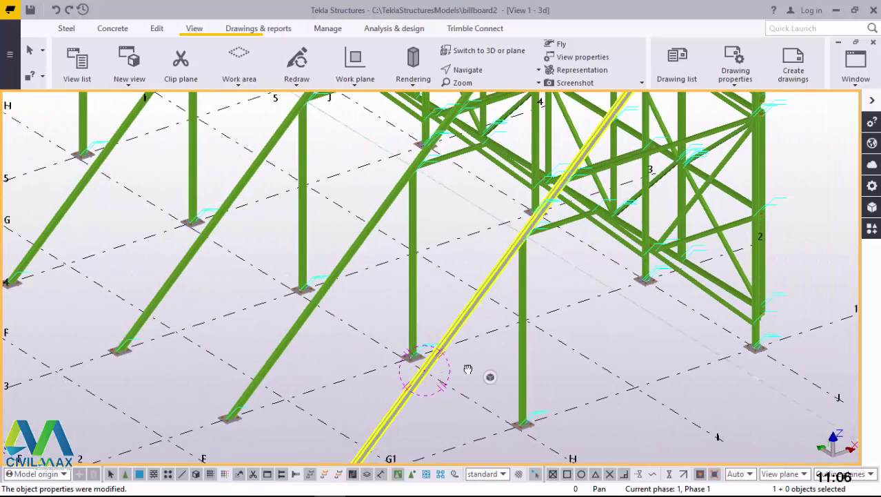
scroll(452, 371, down, 1)
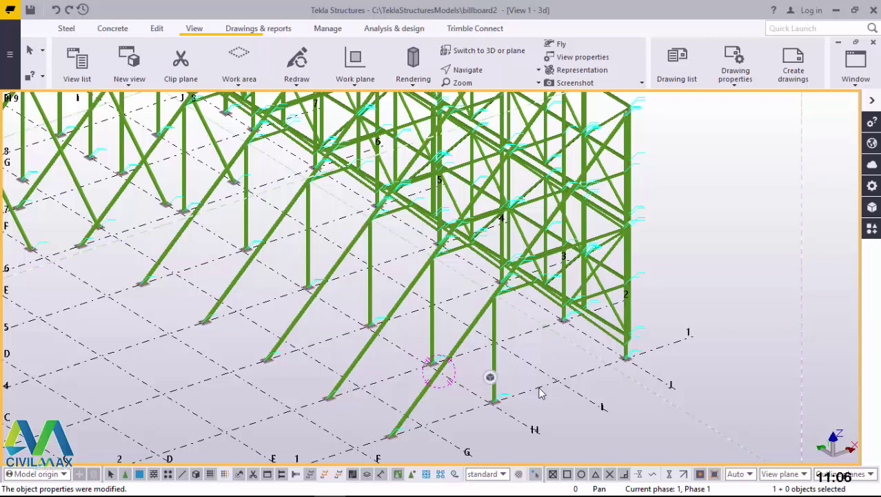
scroll(521, 387, up, 4)
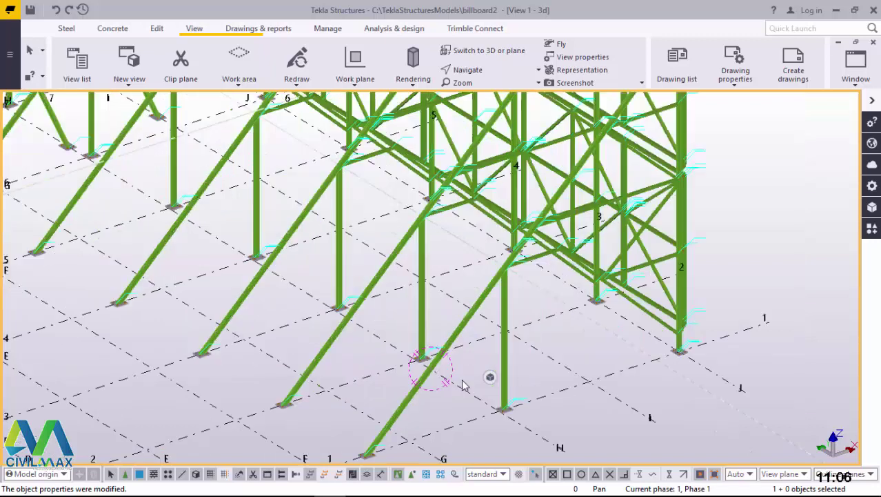
click(66, 28)
click(123, 71)
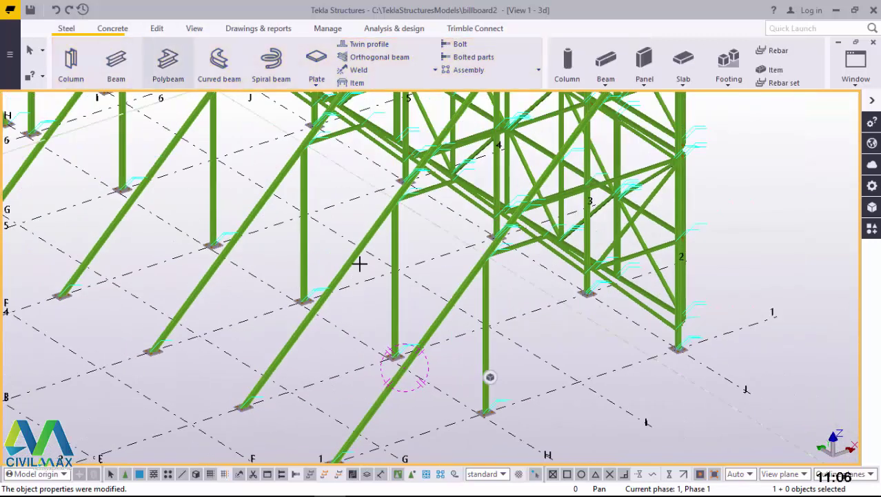
scroll(396, 201, up, 8)
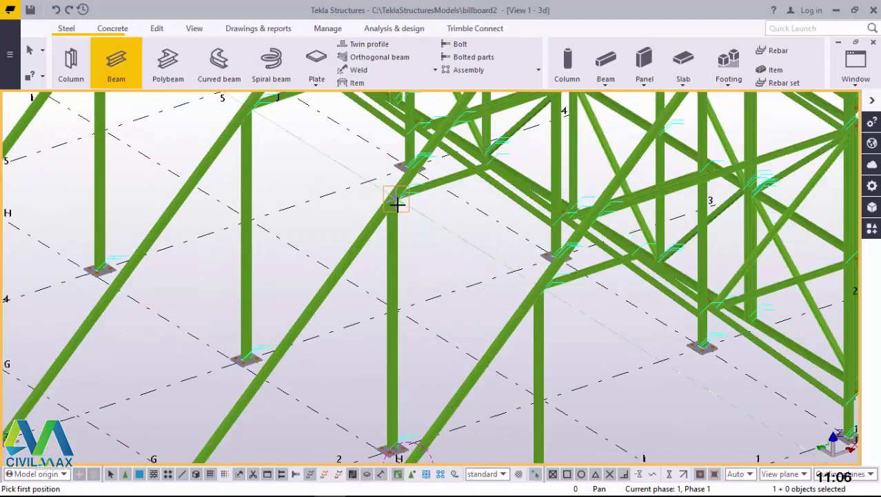
scroll(391, 188, up, 2)
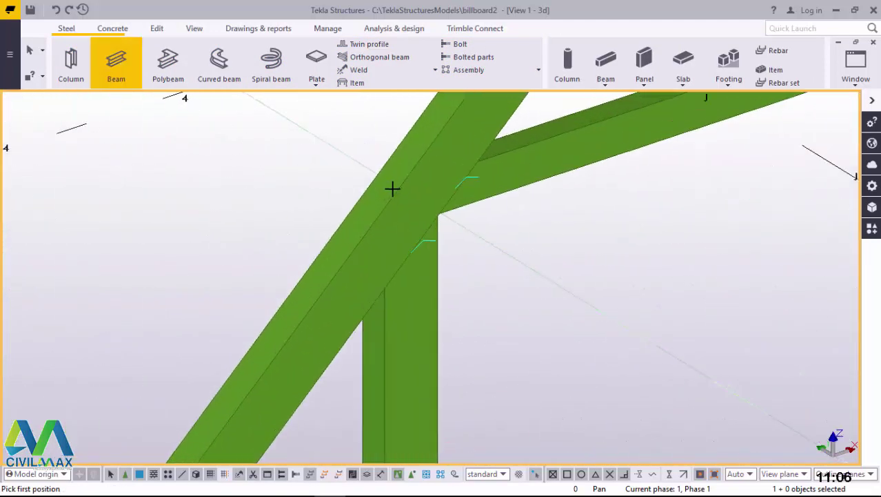
right_click(194, 166)
click(226, 173)
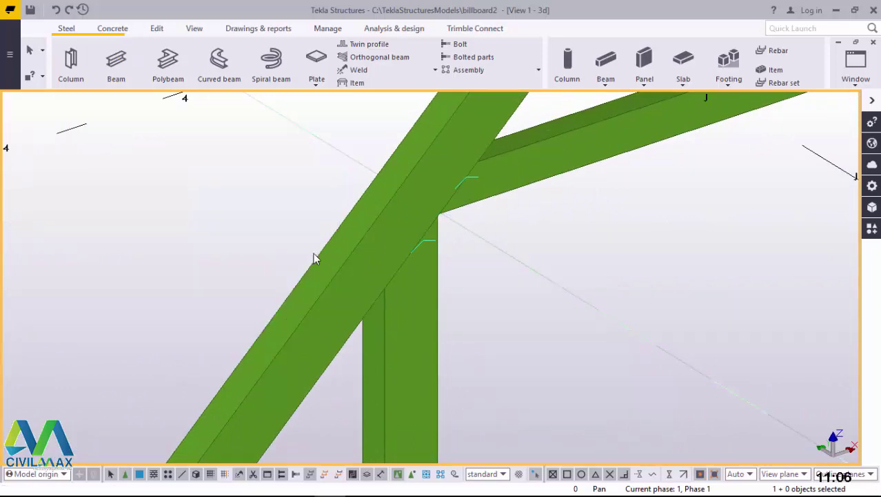
click(315, 255)
Set the work plane to the inclined brace whose base plate sits on grid line 2.
scroll(315, 254, down, 2)
scroll(358, 248, down, 5)
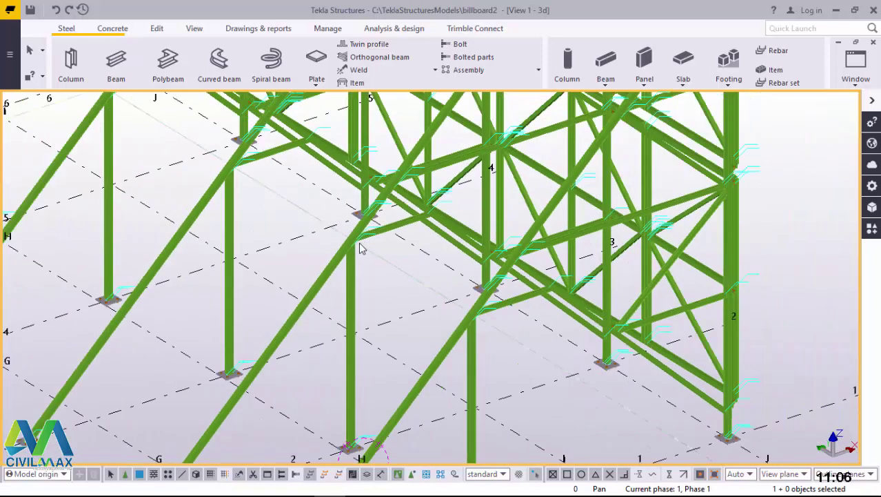
scroll(359, 243, down, 3)
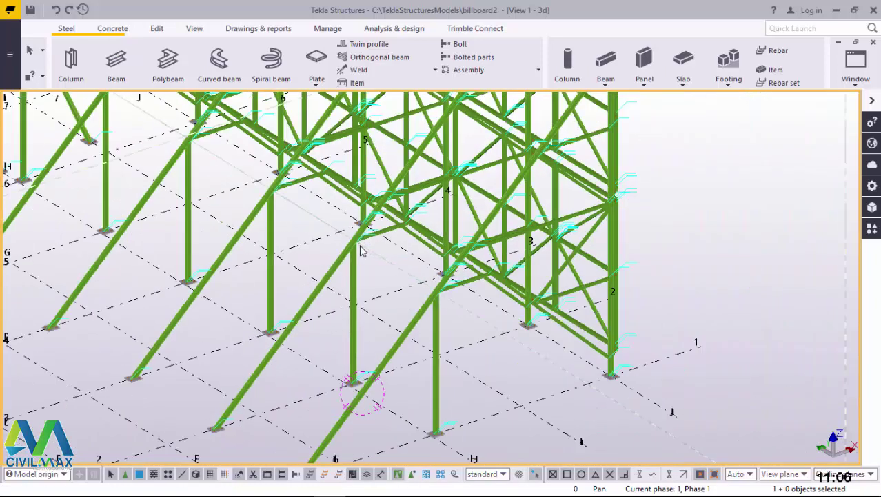
click(325, 414)
scroll(325, 414, up, 3)
click(250, 124)
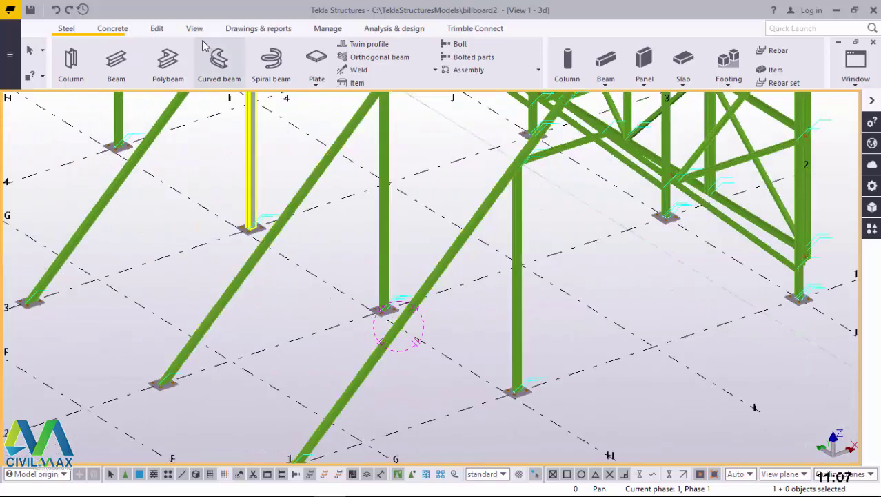
click(194, 29)
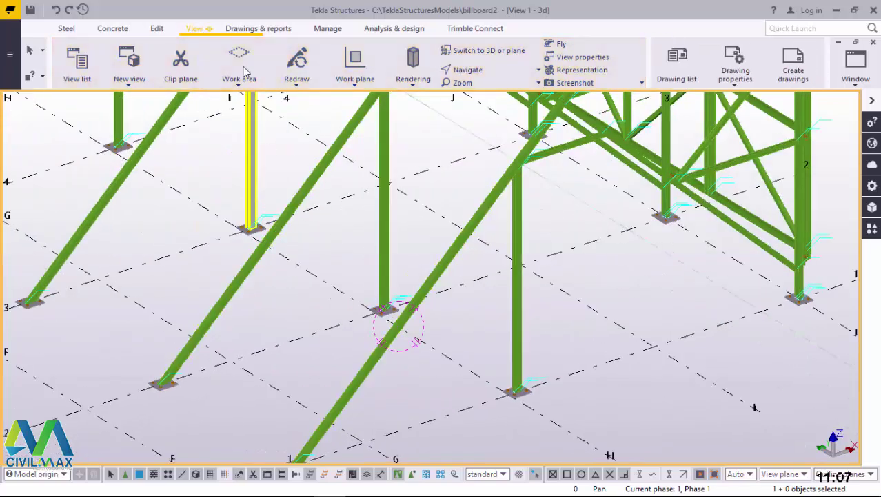
click(339, 101)
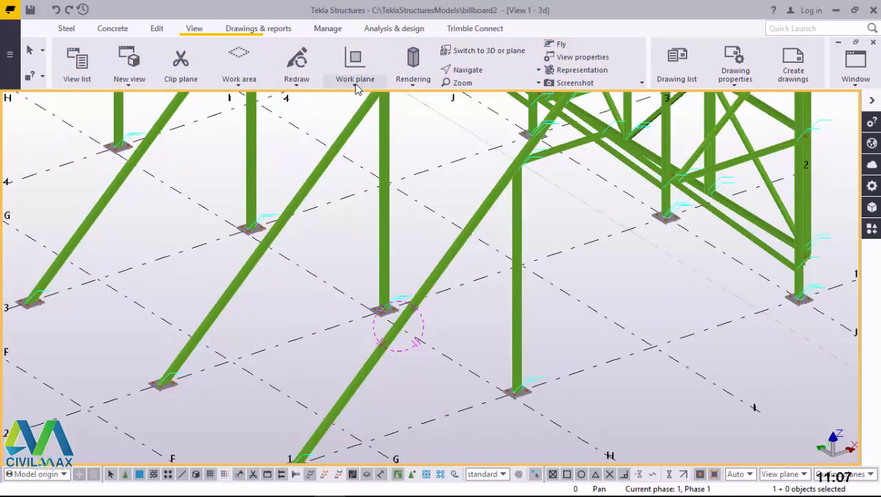
click(356, 85)
click(358, 111)
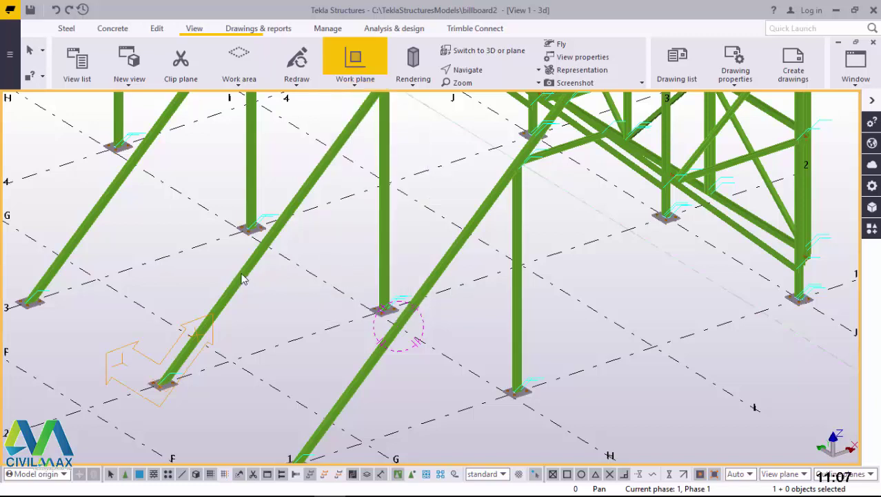
right_click(274, 282)
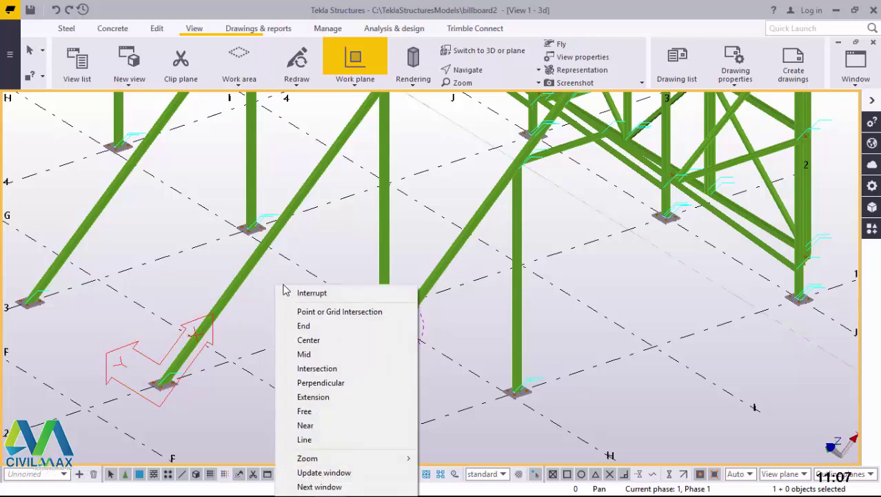
click(304, 293)
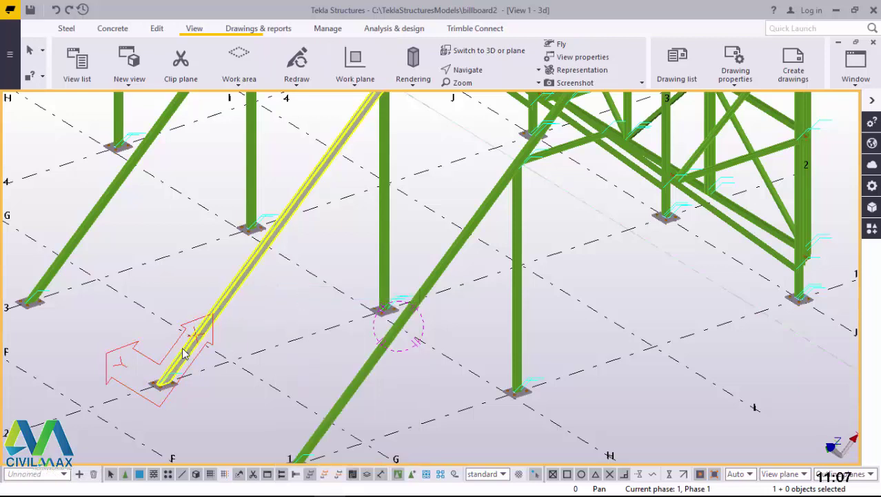
Model a 2500 mm steel beam between the feet of the inclined braces on grid lines 2 and 1, then end the command.
scroll(188, 353, up, 3)
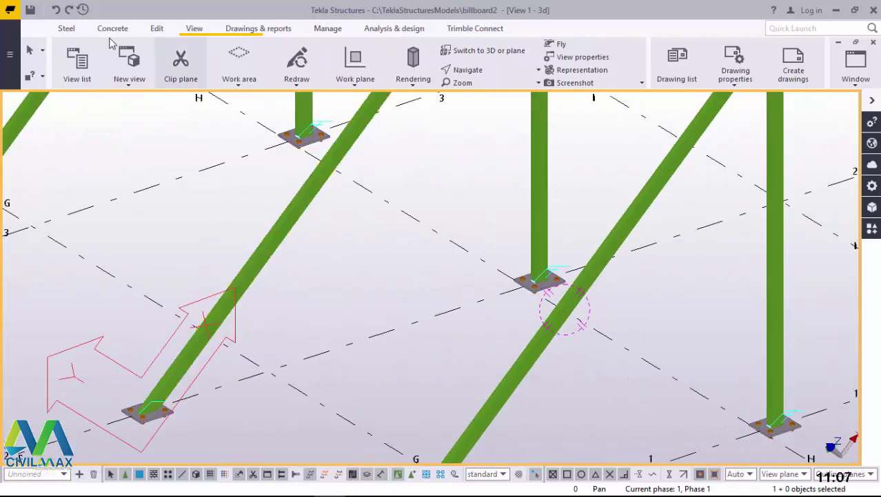
click(66, 28)
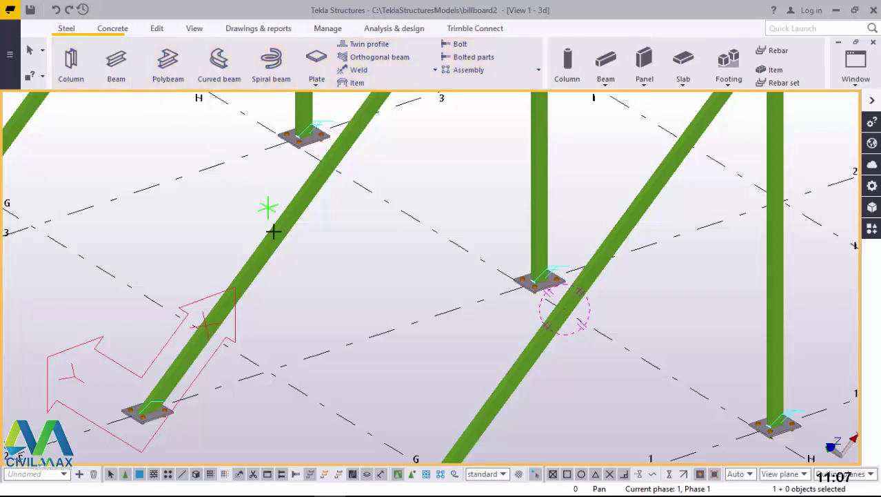
scroll(236, 305, down, 2)
scroll(179, 378, up, 6)
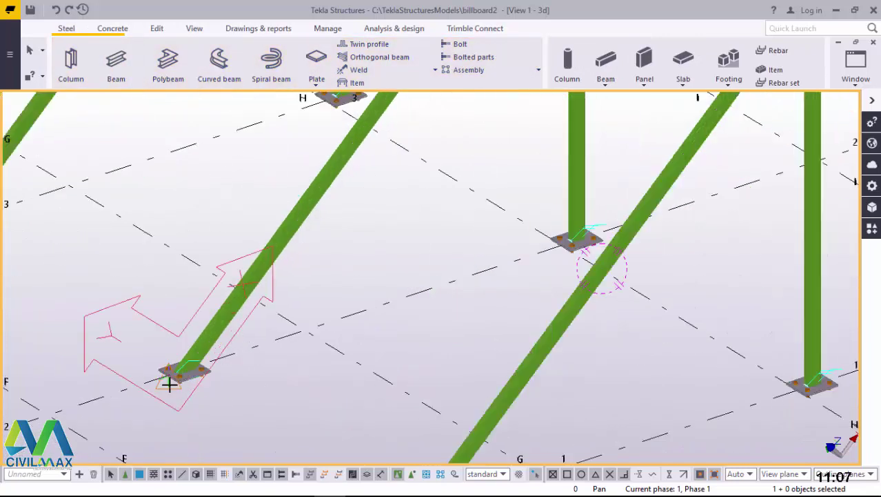
scroll(180, 347, up, 4)
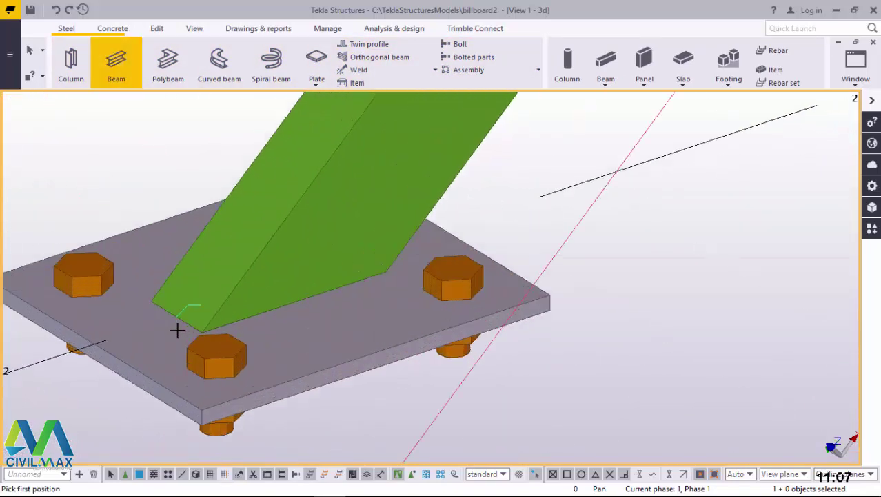
click(174, 310)
scroll(119, 188, down, 5)
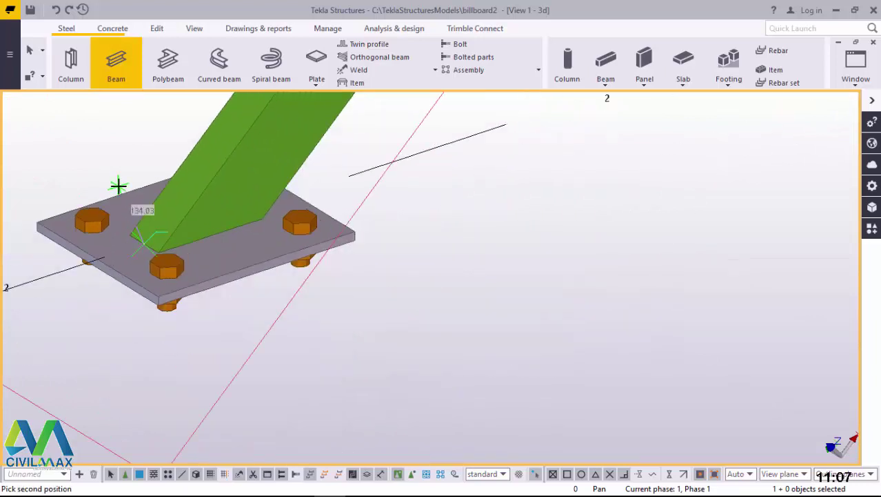
scroll(118, 188, down, 3)
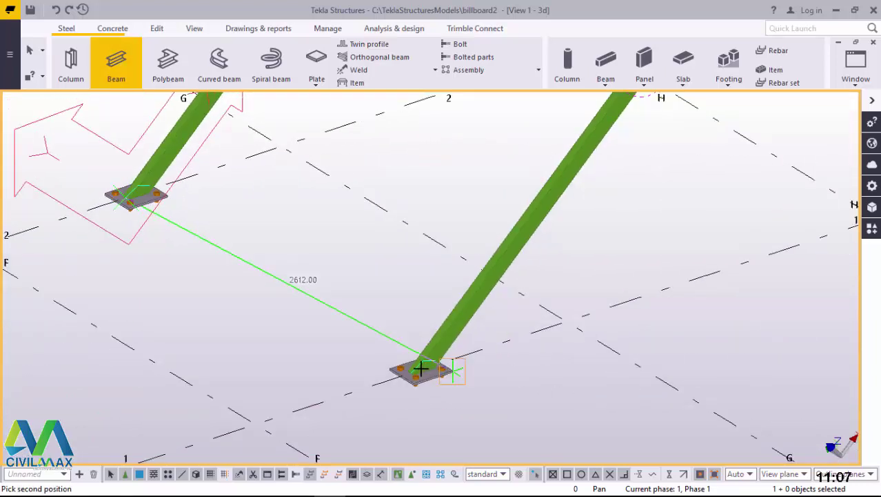
scroll(397, 364, up, 5)
scroll(387, 371, up, 3)
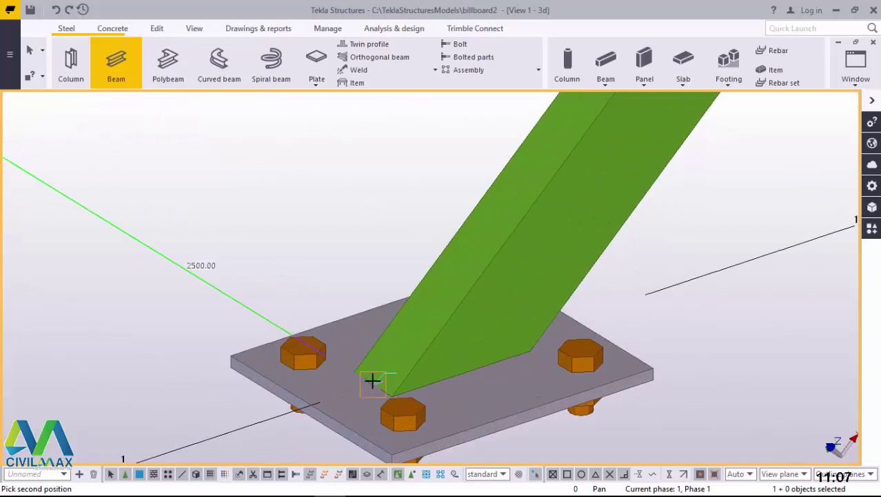
click(381, 302)
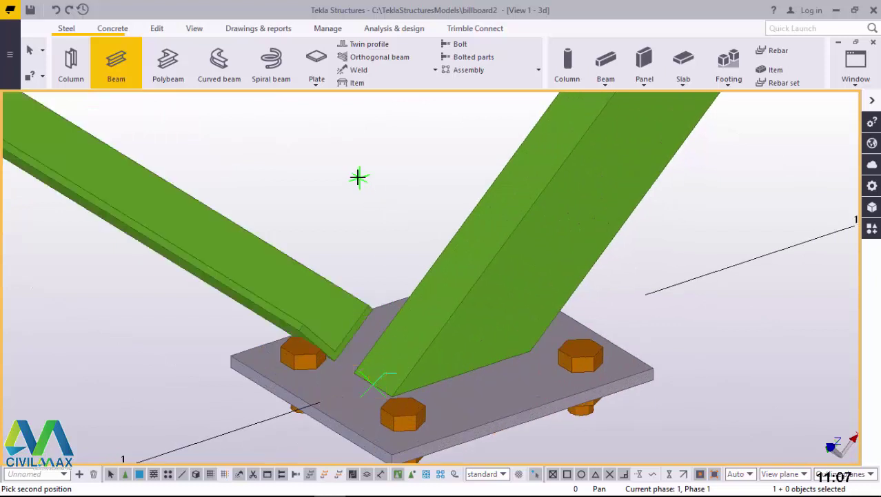
right_click(358, 178)
click(397, 185)
Set the new beam's end Dx offset to 0 mm so it reaches the foot of the brace on grid line 1.
scroll(437, 314, down, 2)
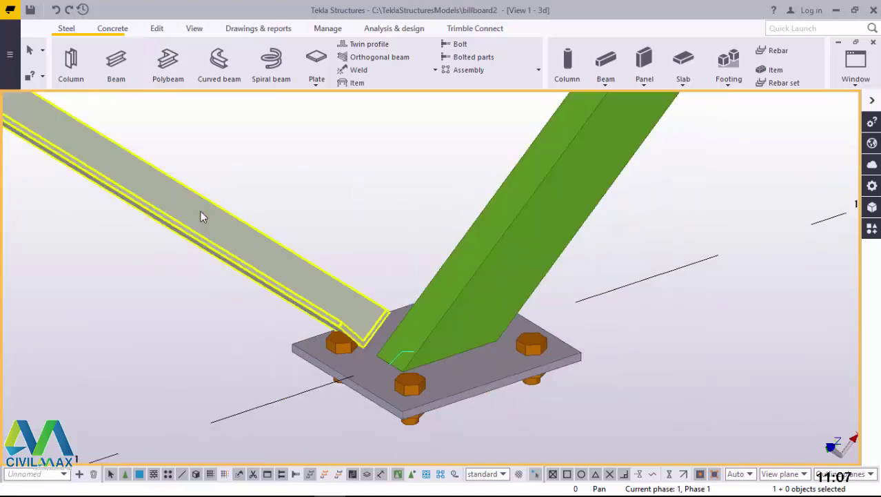
double_click(451, 248)
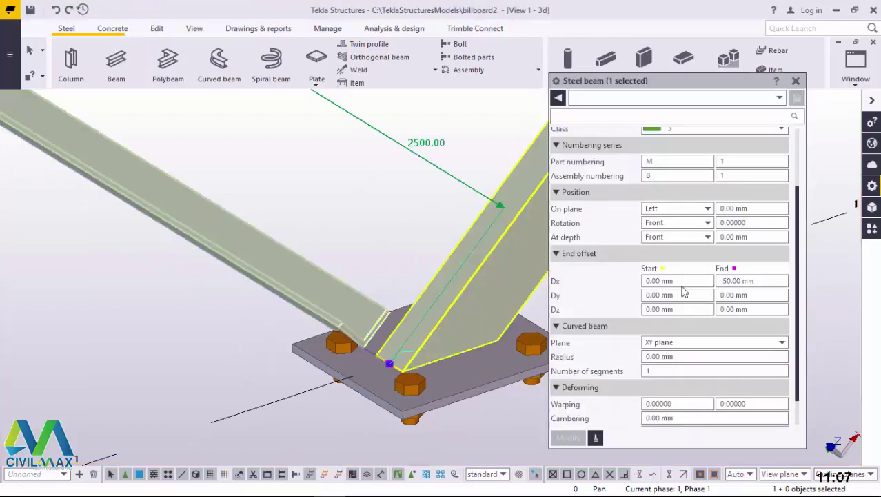
click(732, 281)
text(0)
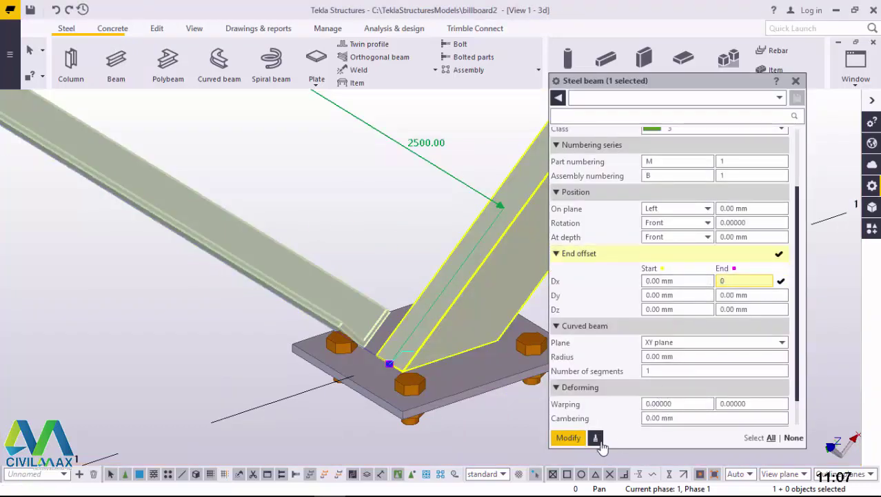
click(567, 439)
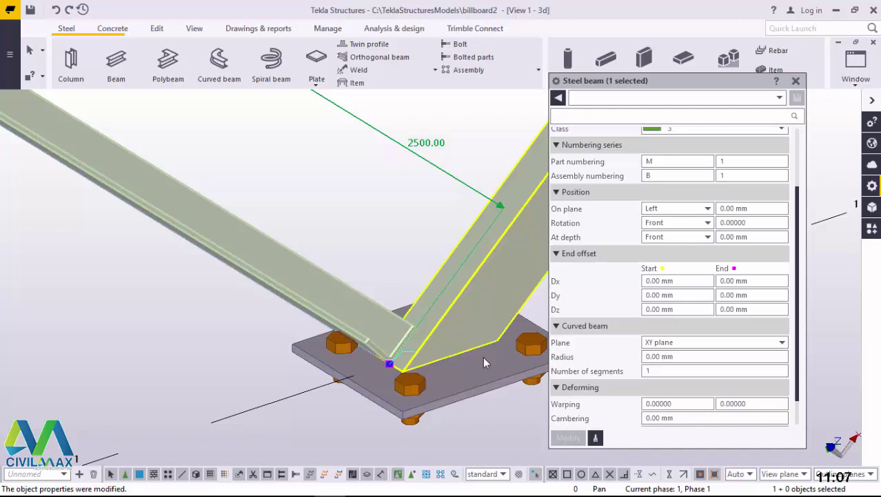
click(403, 345)
Change the new beam's profile to the square hollow section SHS60*60*3.0 from the profile catalogue.
scroll(662, 307, up, 3)
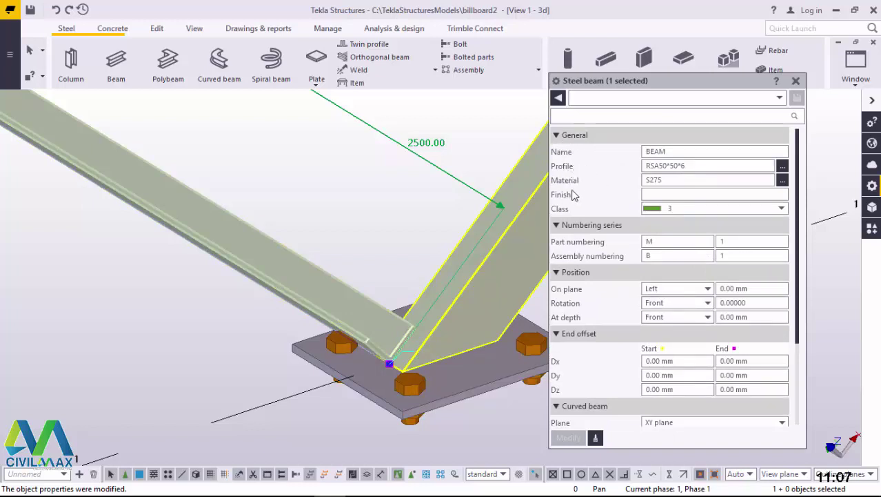
click(783, 167)
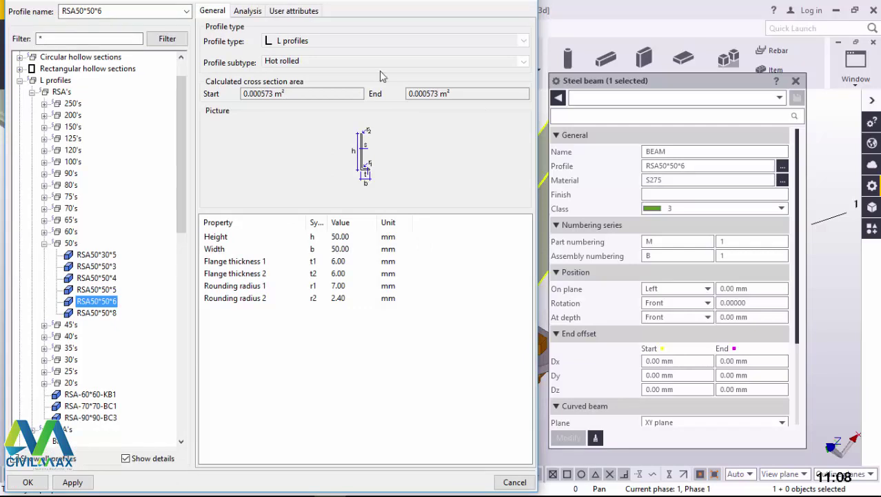
click(19, 81)
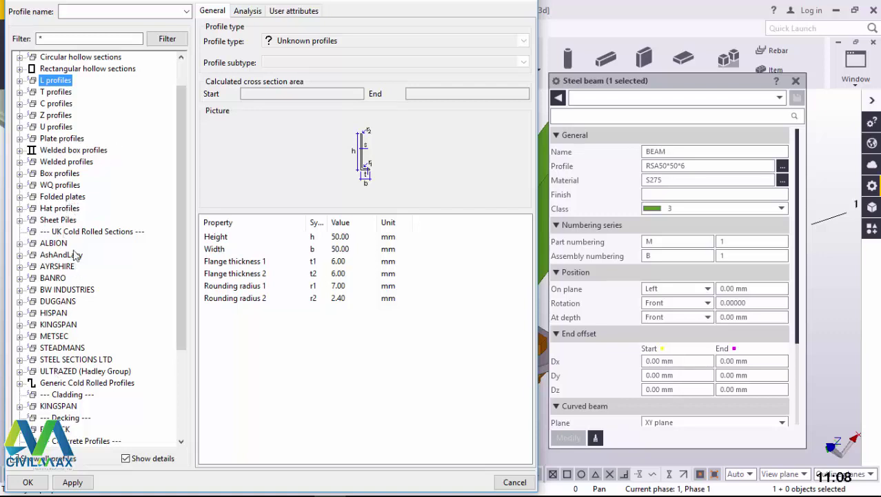
click(19, 69)
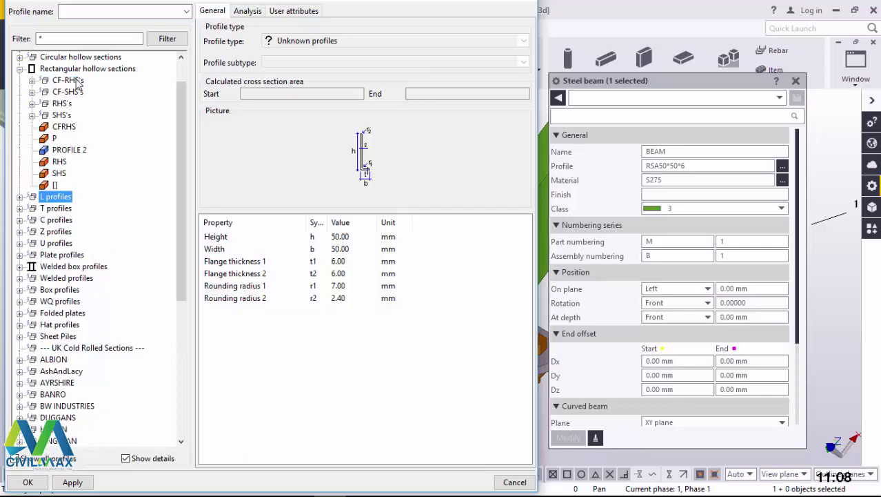
click(33, 116)
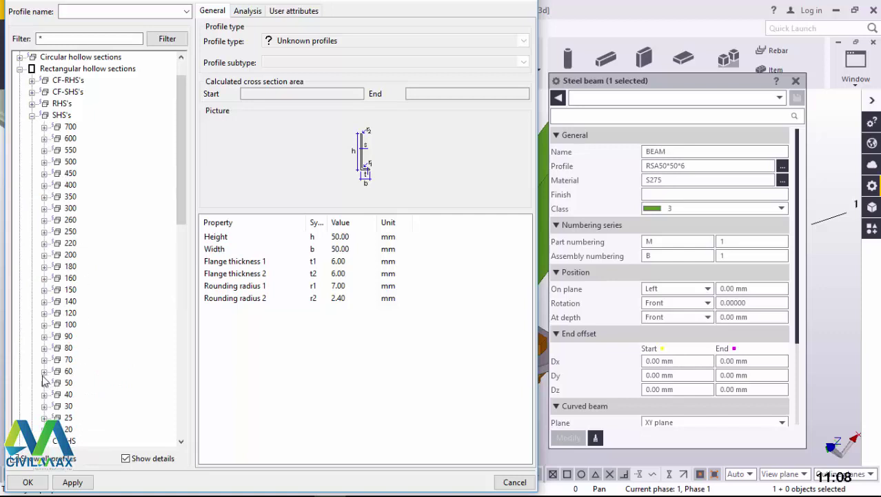
click(45, 371)
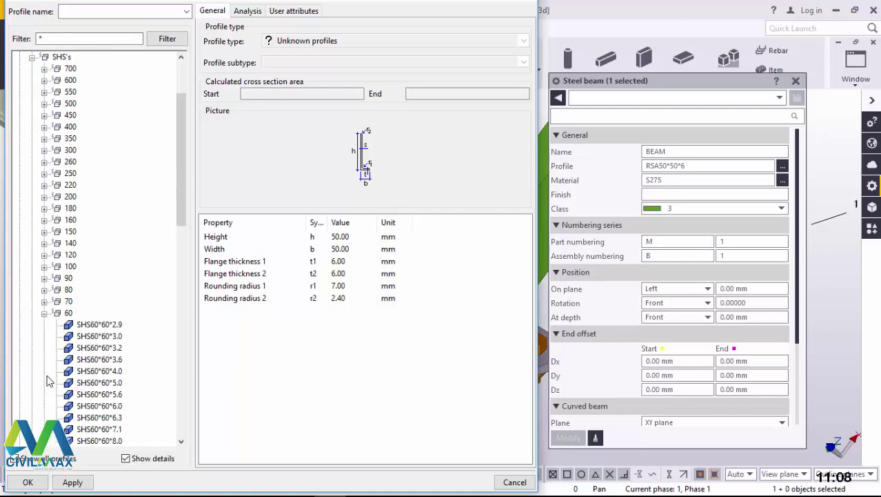
click(110, 346)
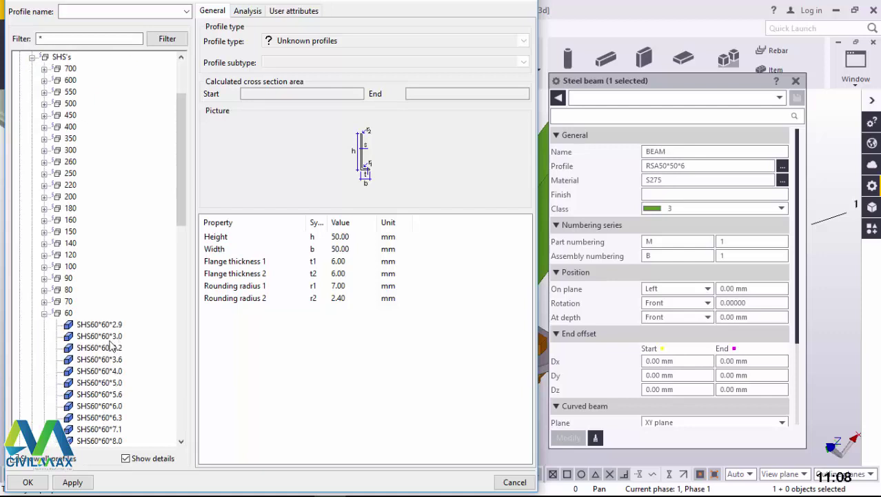
click(110, 342)
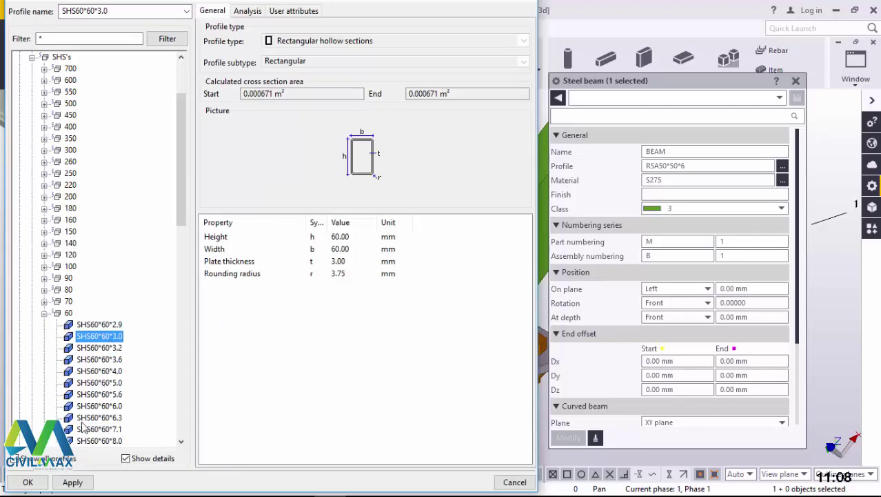
click(70, 482)
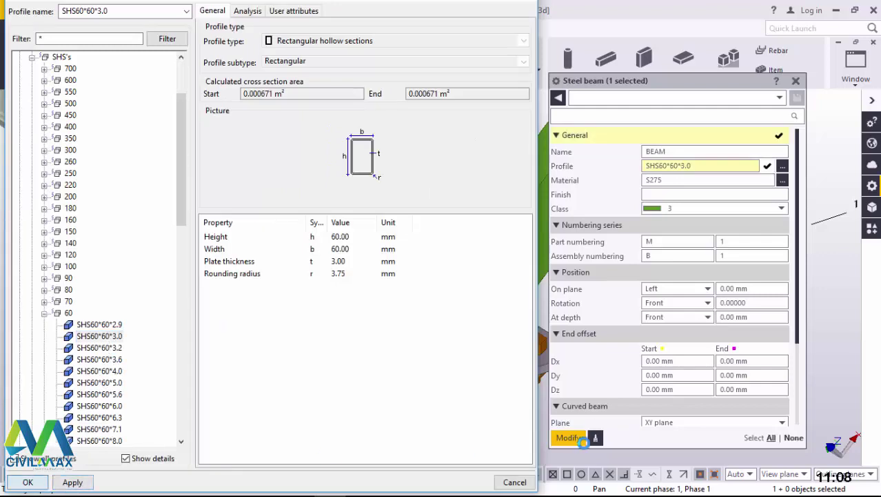
click(568, 439)
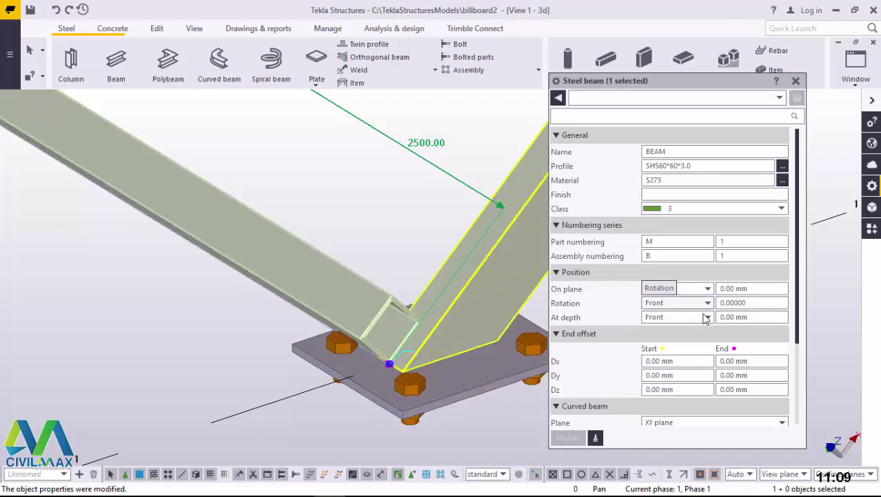
Set the hollow-section beam's depth position to Middle with a 20 mm offset.
click(706, 318)
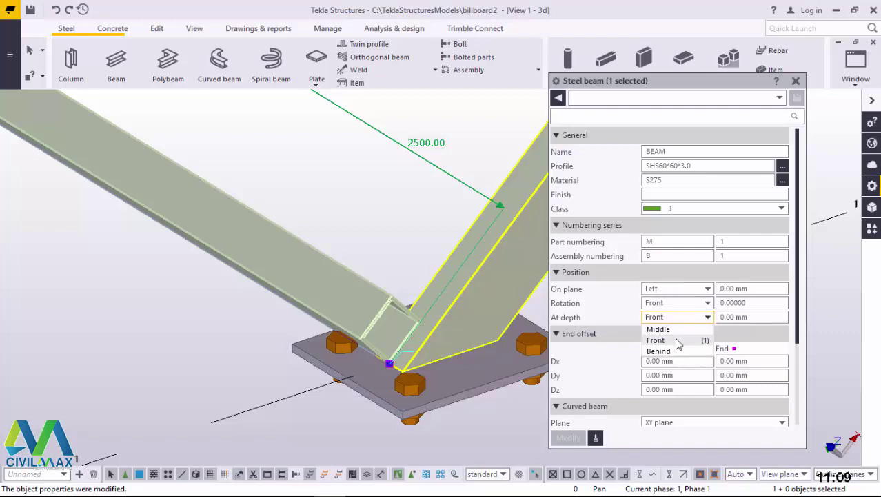
click(676, 340)
click(568, 440)
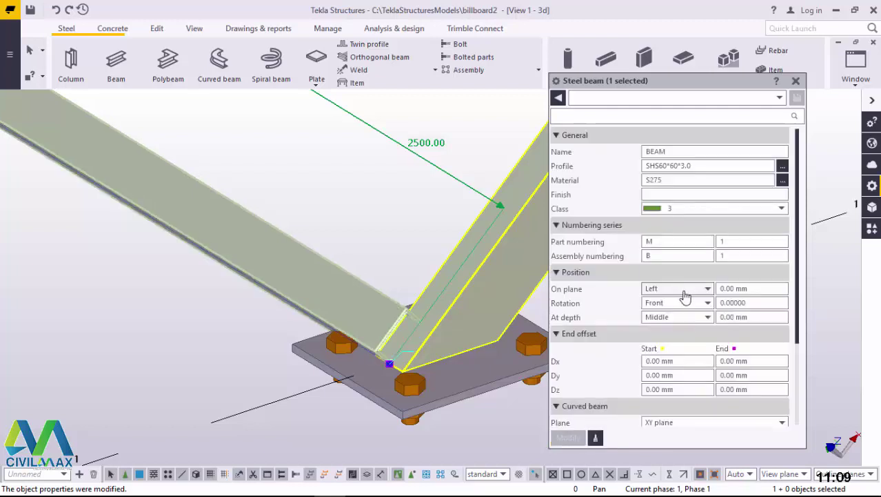
click(757, 317)
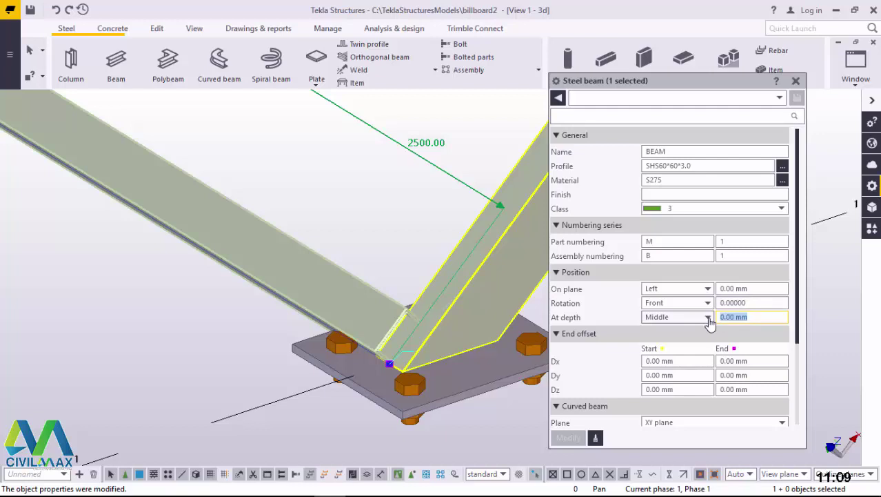
text(20)
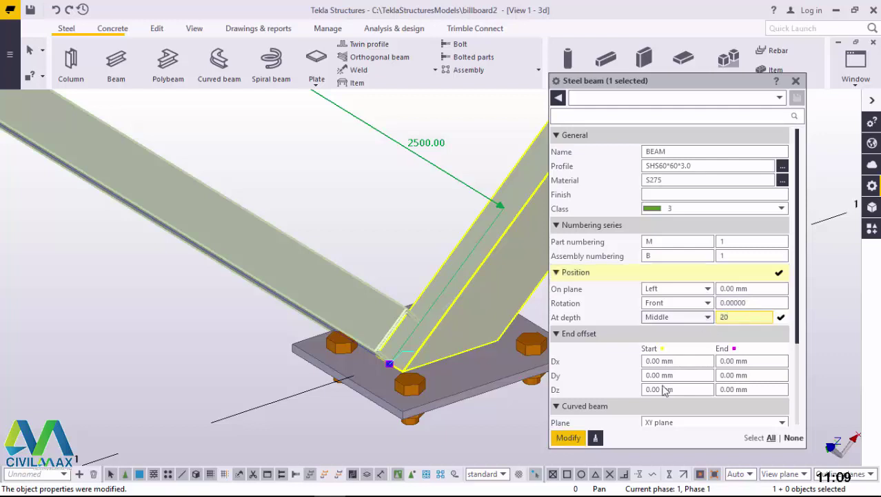
click(568, 439)
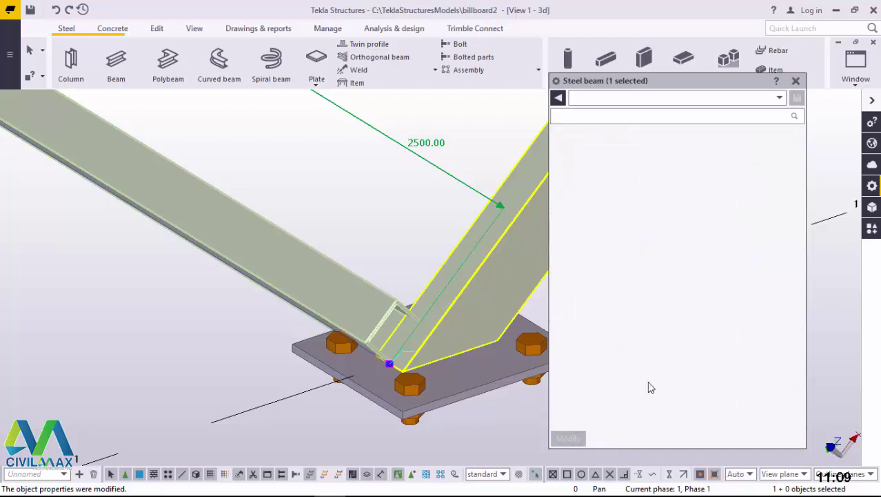
Set the hollow-section beam's depth offset to -20 mm and apply the modification.
click(752, 319)
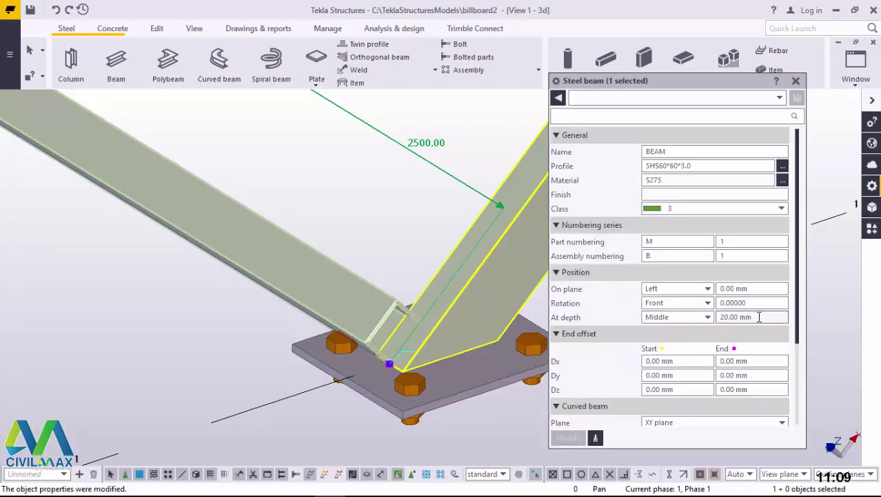
text(-)
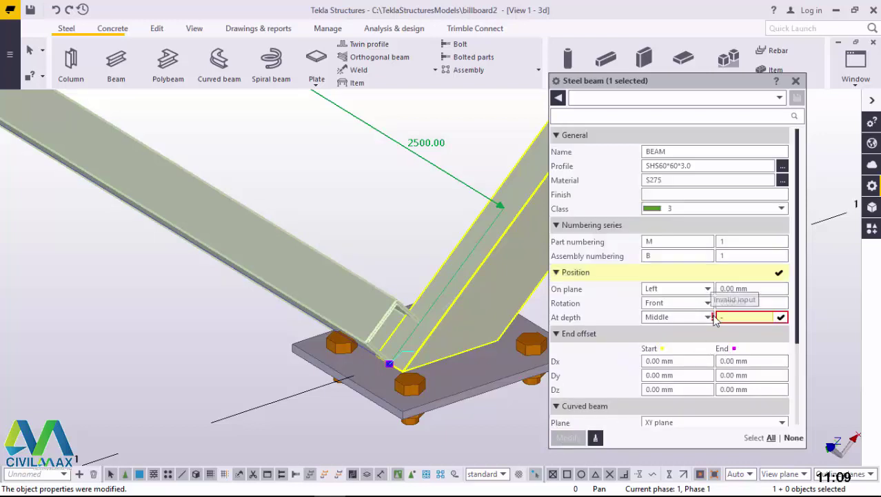
text(20)
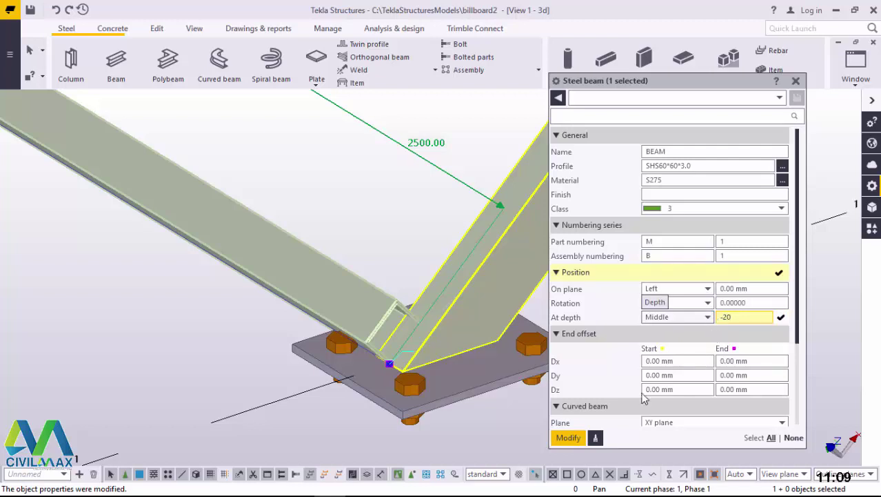
click(568, 439)
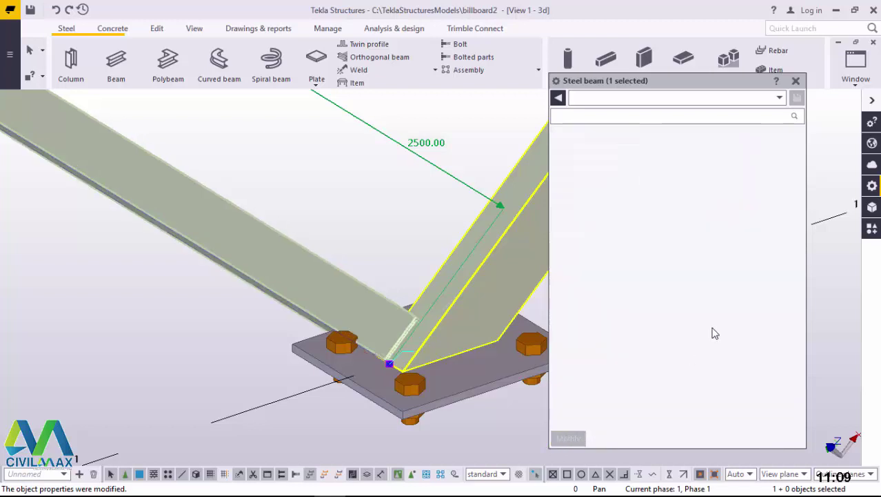
Set the hollow-section beam's depth offset to -30 mm, apply it and close the beam properties.
double_click(729, 316)
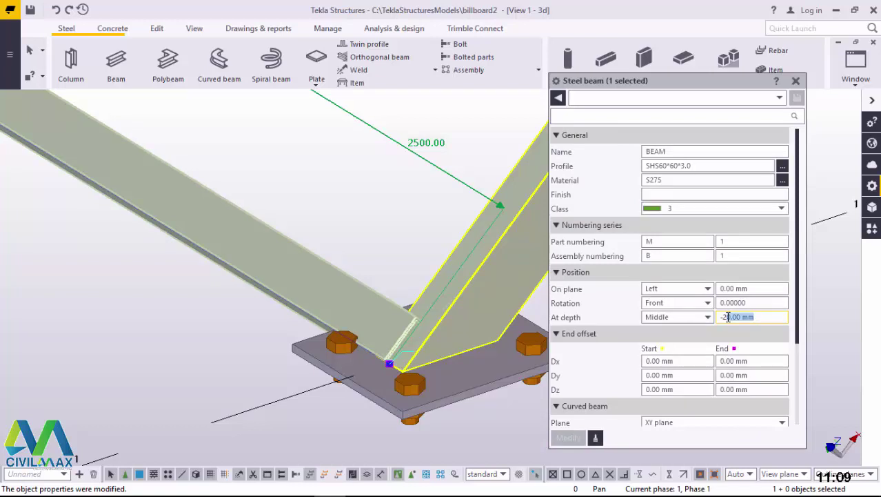
key(BackSpace)
text(30)
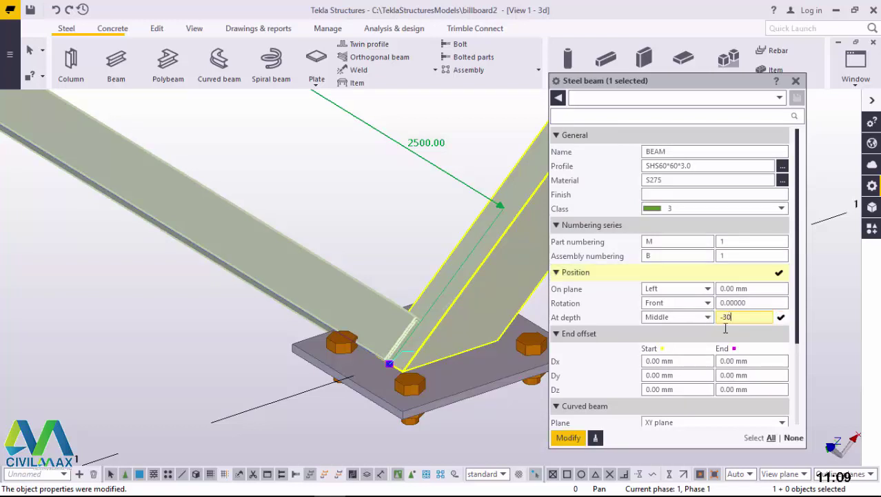
click(570, 438)
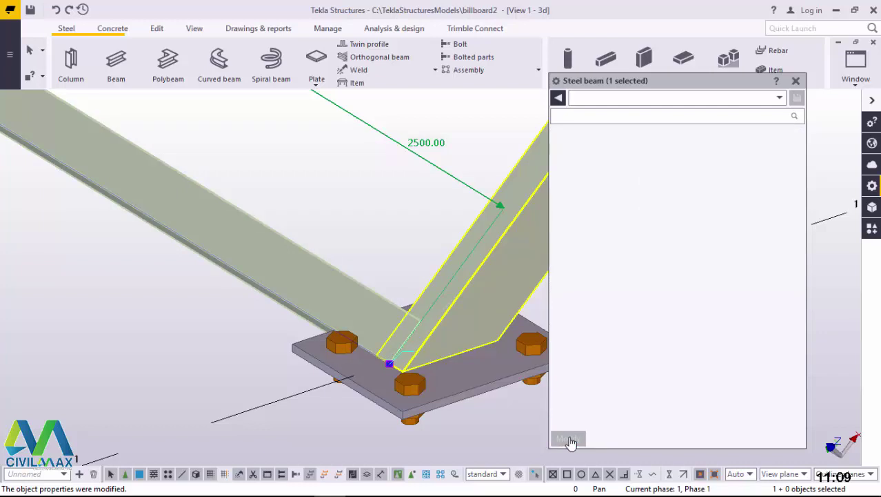
click(796, 81)
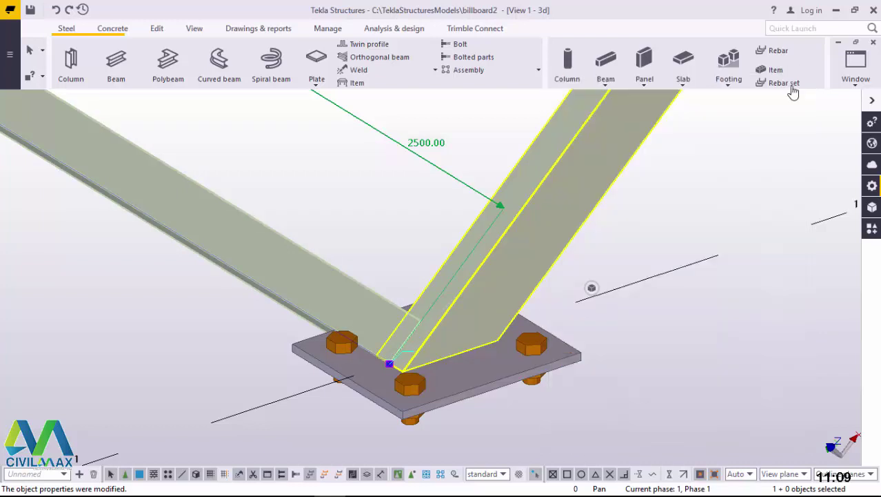
Move the hollow-section beam linearly by 600 mm in dX, up along the inclined braces between grid lines 1 and 2.
right_click(282, 157)
mouse_move(359, 268)
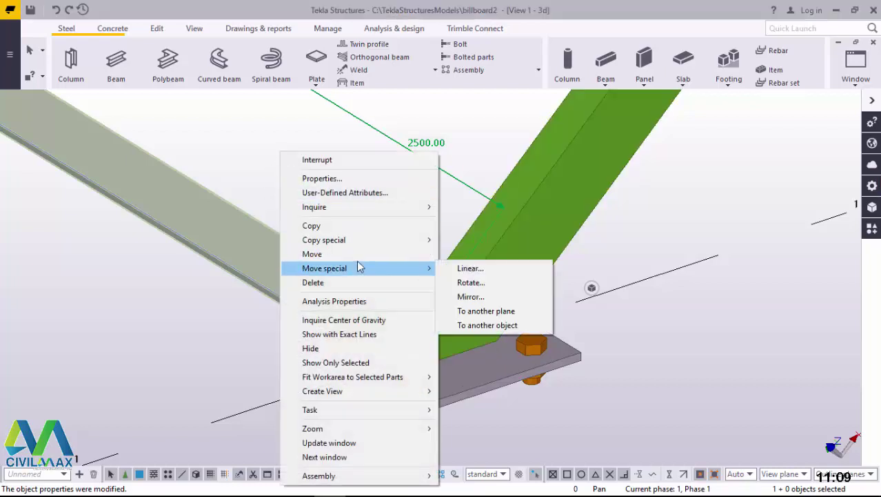
mouse_move(361, 247)
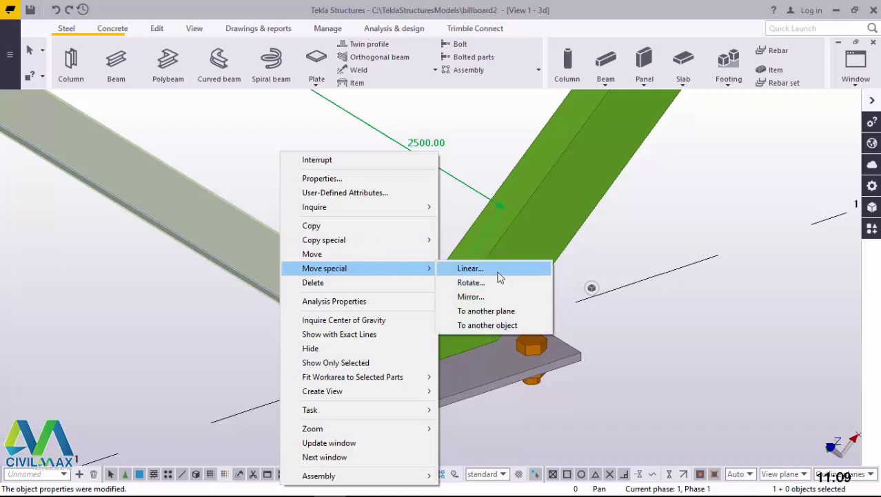
click(485, 269)
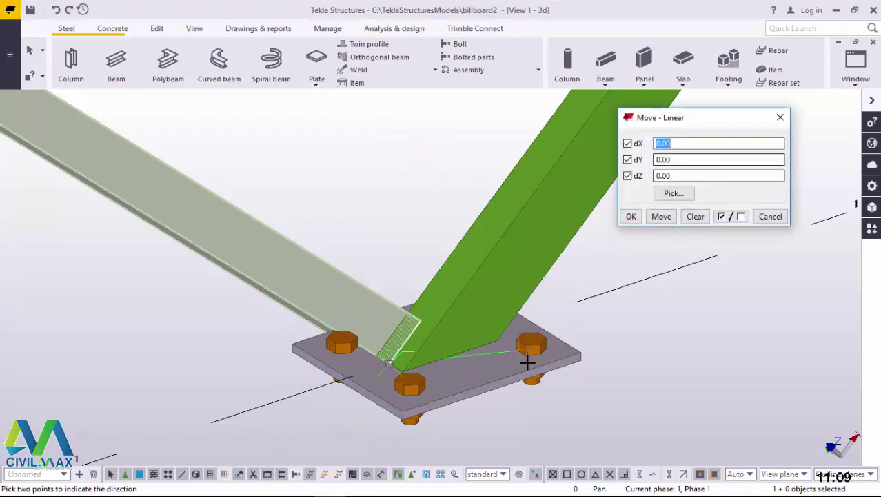
scroll(519, 374, down, 2)
scroll(519, 373, down, 4)
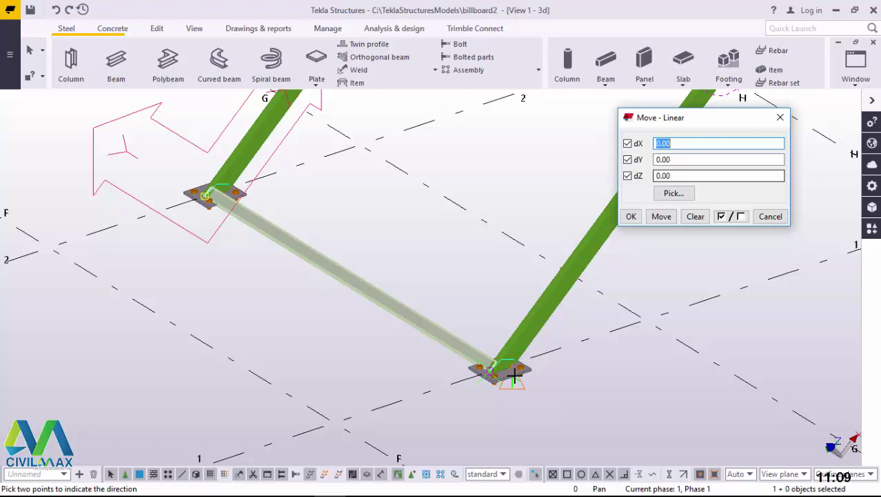
scroll(514, 373, down, 2)
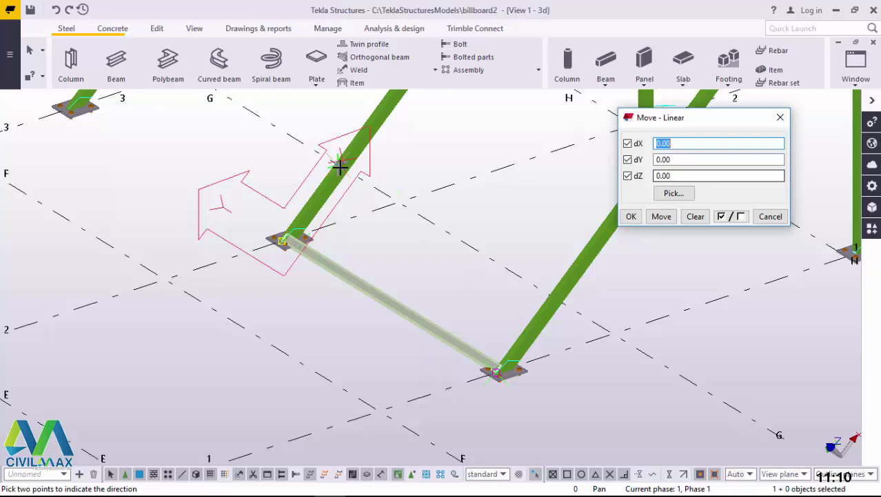
scroll(341, 164, up, 3)
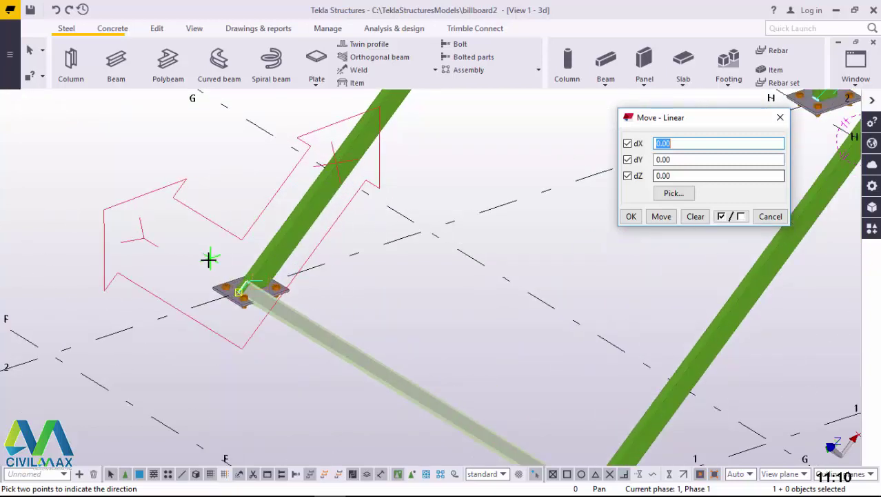
scroll(209, 259, down, 1)
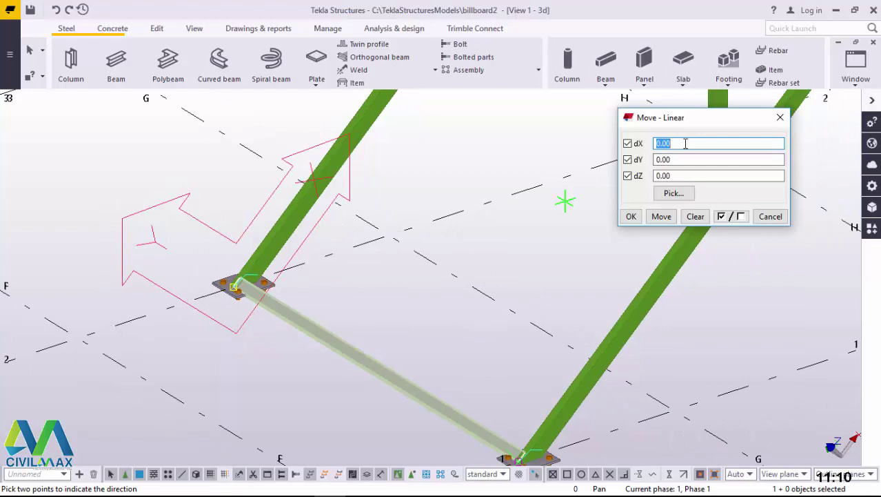
text(60)
click(662, 216)
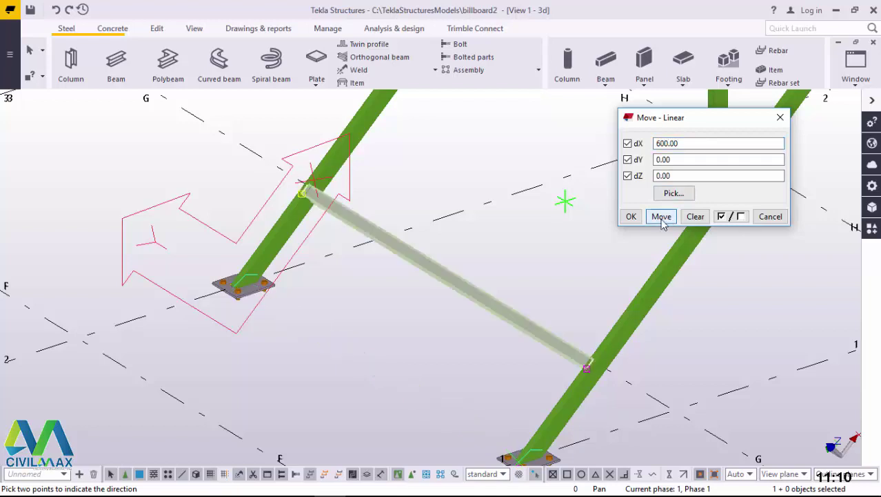
scroll(236, 361, down, 5)
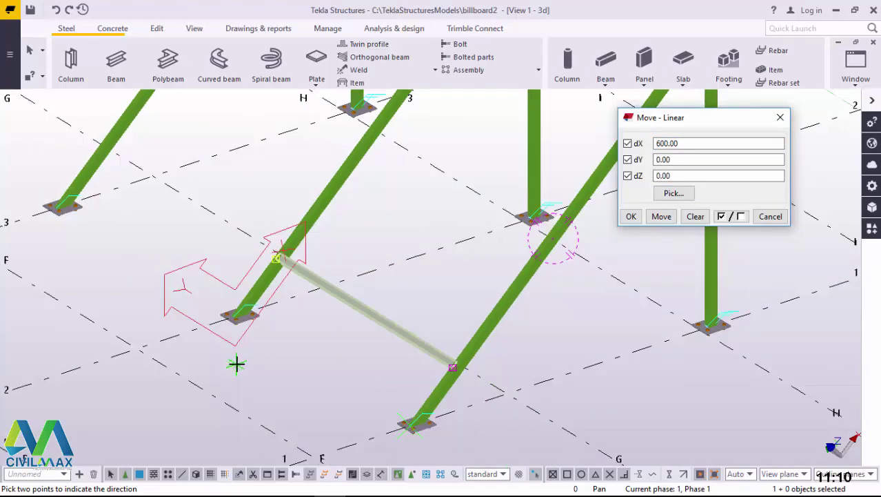
scroll(239, 363, down, 1)
scroll(202, 335, down, 2)
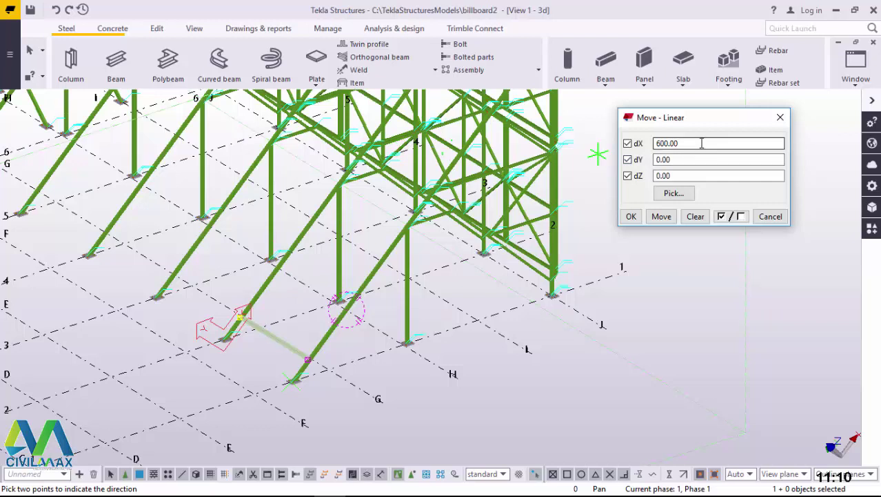
drag(702, 143, 656, 144)
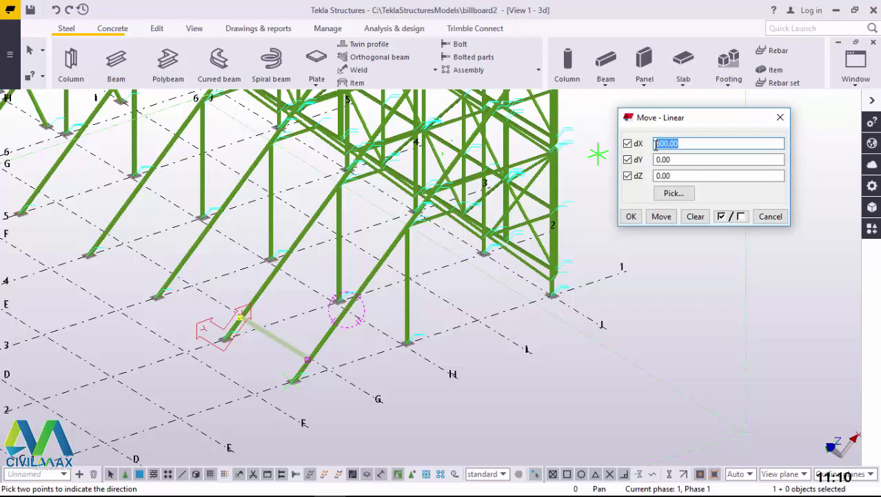
text(1200)
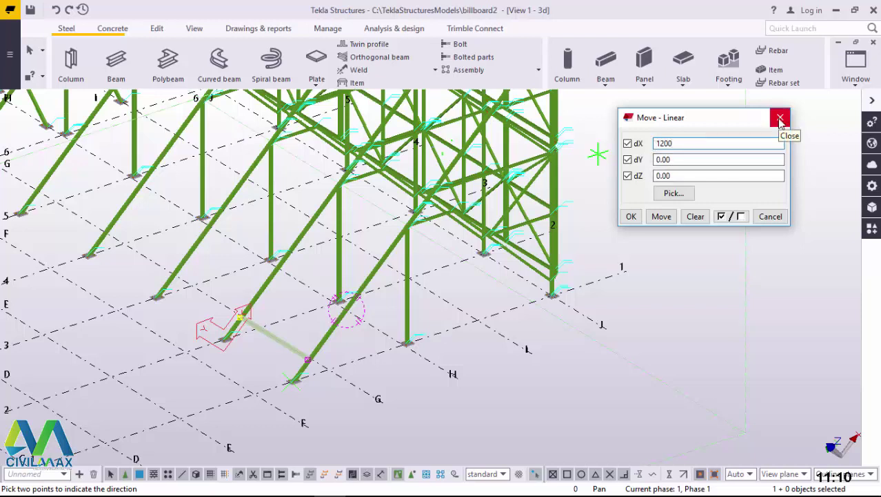
click(780, 120)
right_click(732, 119)
click(767, 128)
Make 4 linear copies of the beam up the inclined braces with dX 1200 mm and dZ 0, then end the command.
right_click(652, 127)
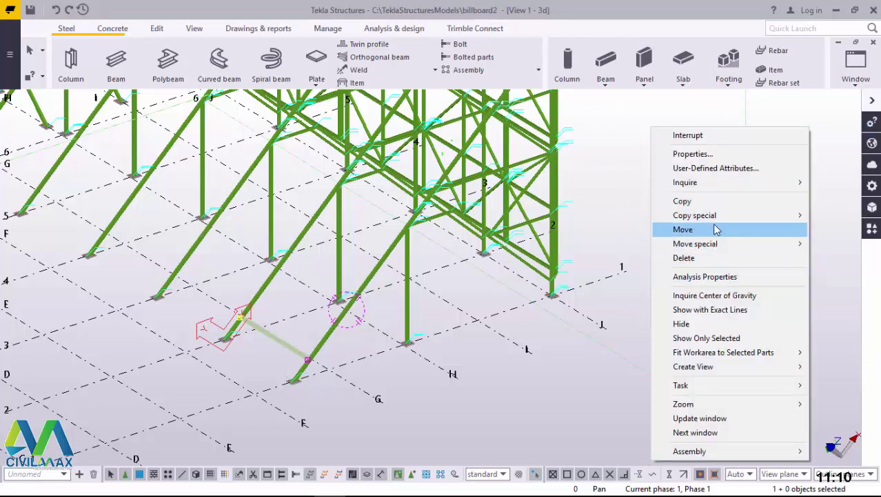
mouse_move(718, 215)
click(622, 214)
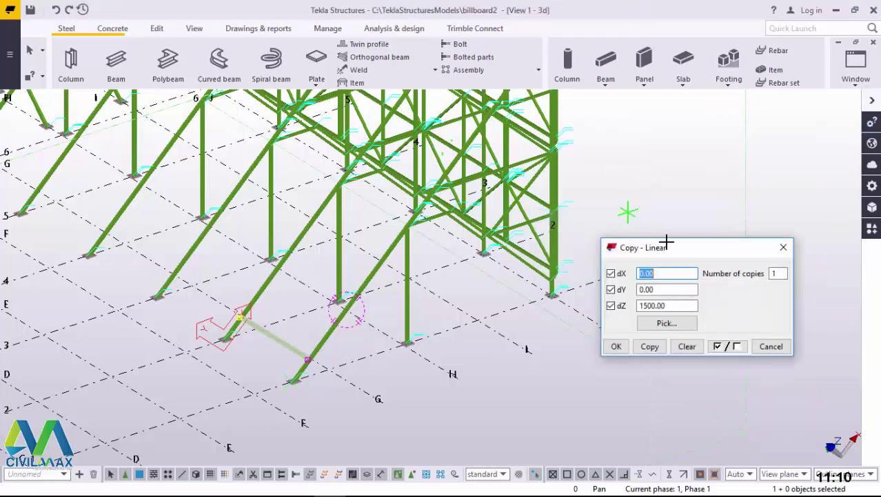
drag(674, 309, 619, 315)
text(0)
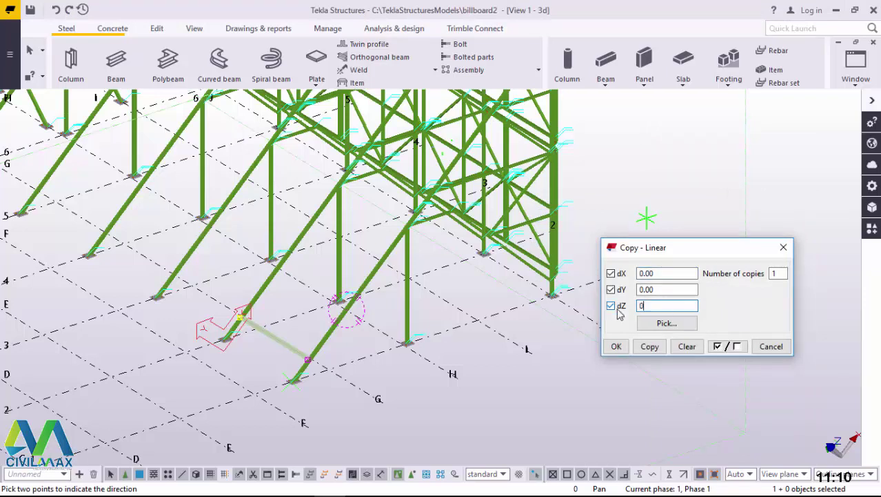
drag(663, 273, 623, 270)
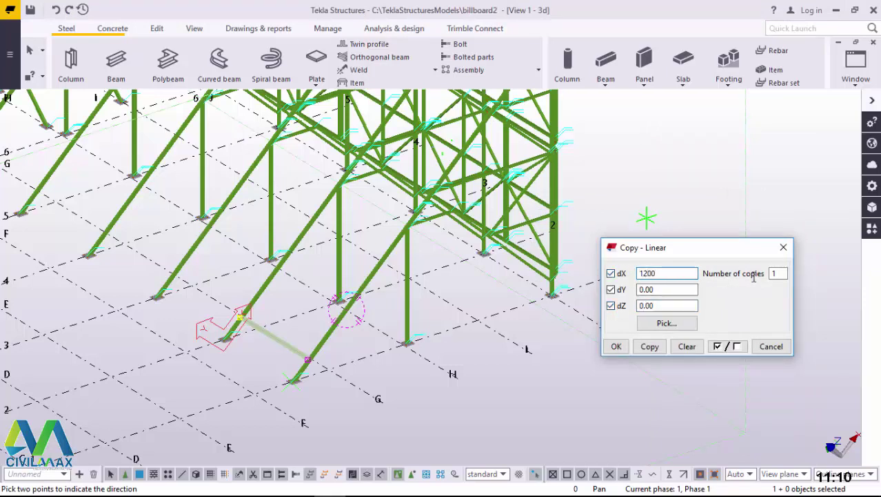
text(1200)
drag(785, 274, 767, 273)
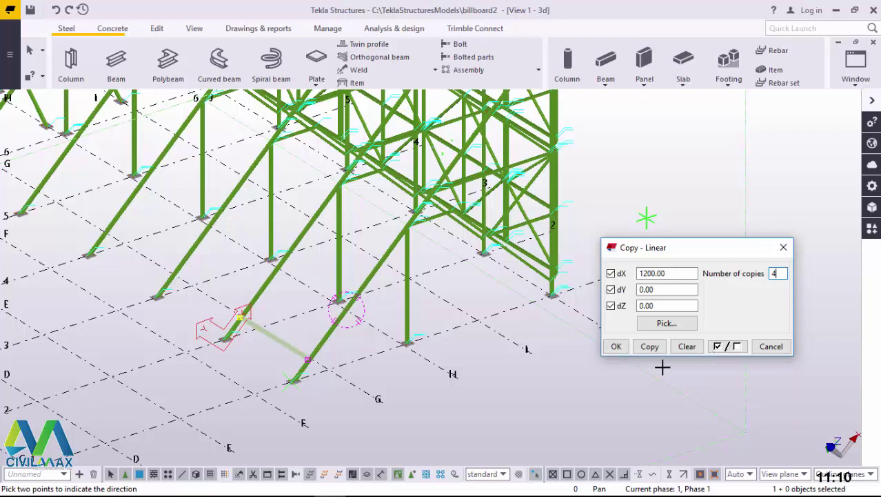
click(651, 346)
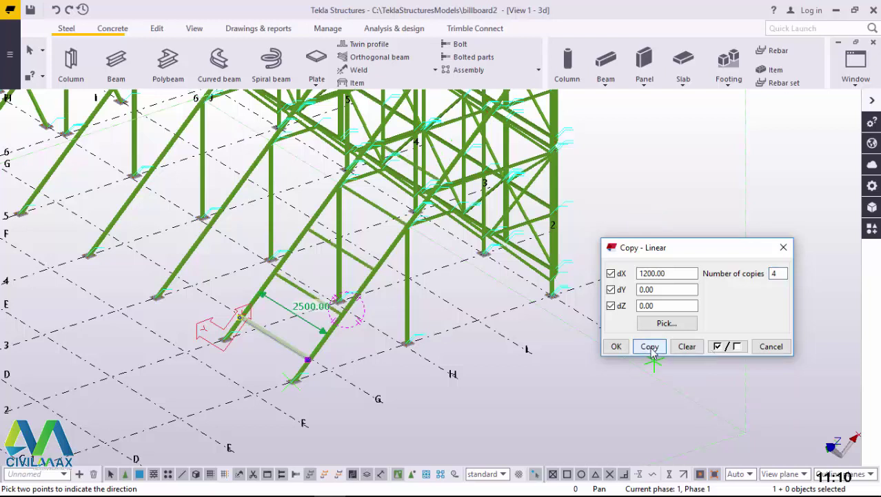
click(617, 346)
right_click(651, 196)
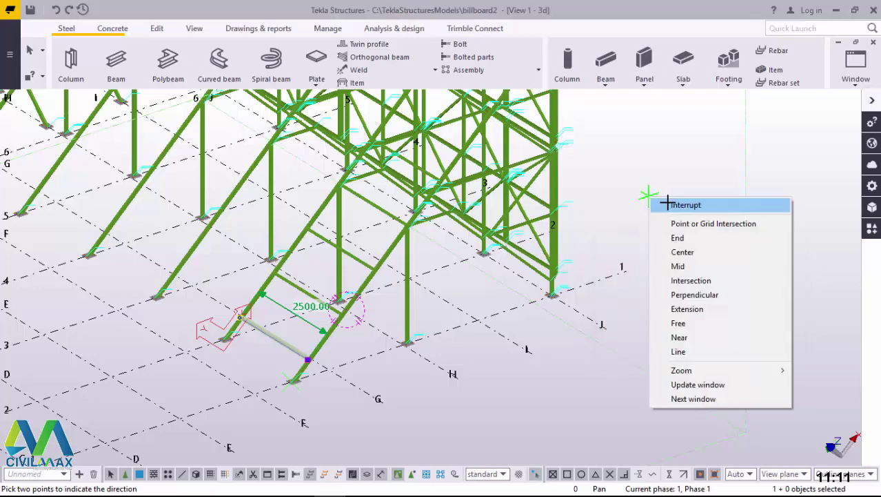
click(669, 203)
Make 3 linear copies of the uppermost tie beam up the inclined braces with dX 1200 mm, then end the command.
scroll(443, 280, down, 3)
scroll(418, 224, up, 1)
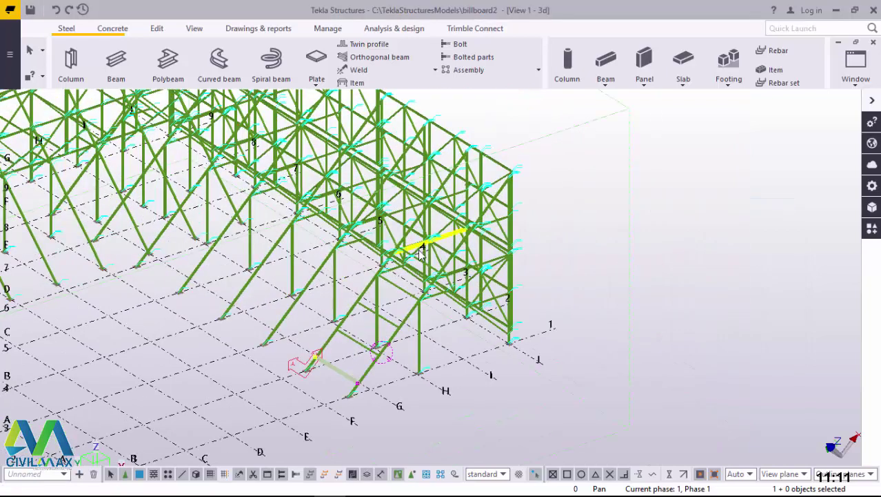
ctrl+middle_drag(424, 247, 676, 201)
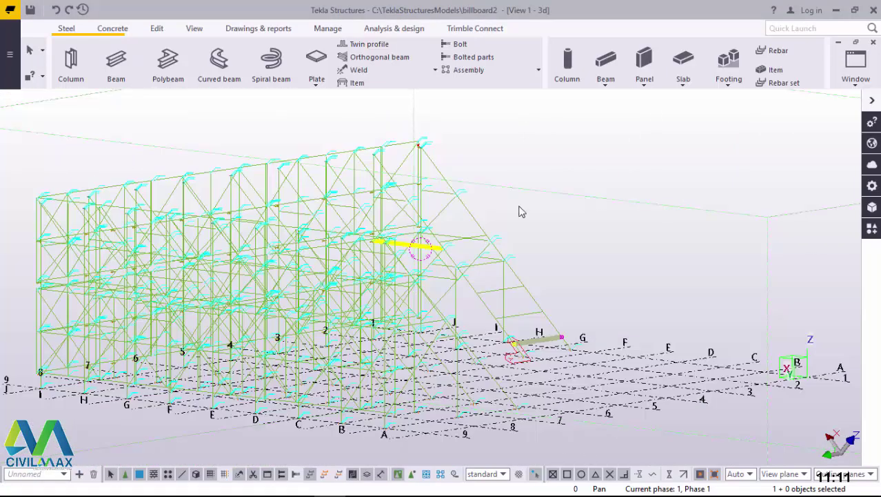
scroll(511, 207, up, 5)
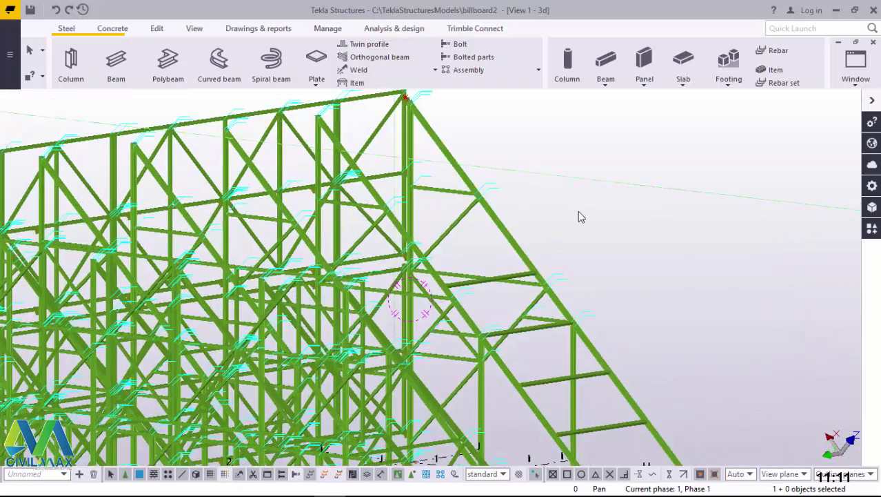
scroll(579, 213, up, 3)
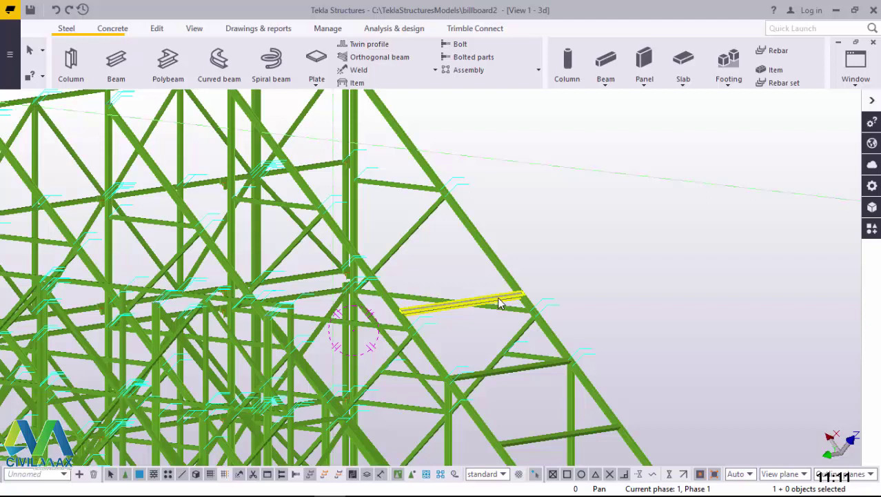
scroll(500, 303, up, 2)
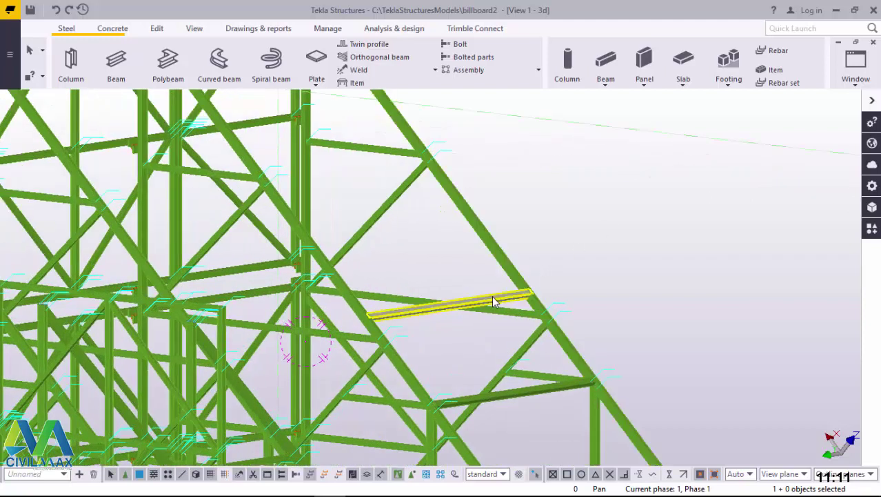
click(494, 301)
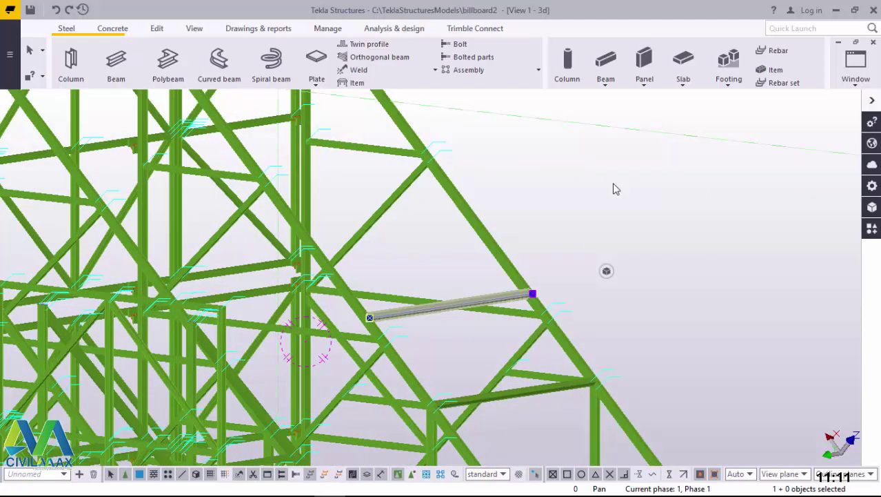
right_click(614, 183)
mouse_move(669, 253)
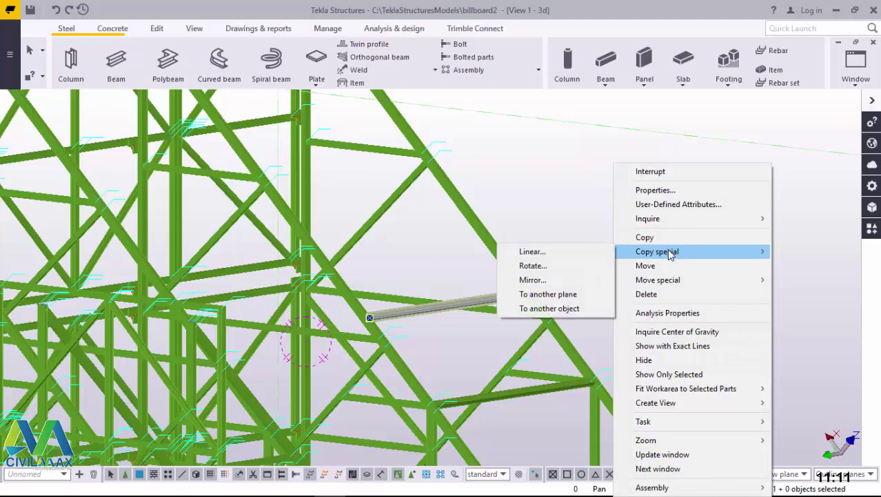
click(577, 253)
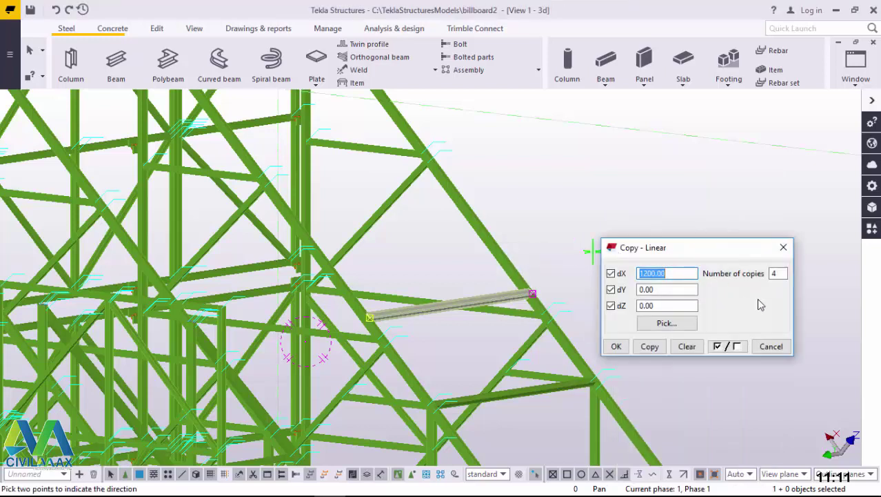
click(773, 274)
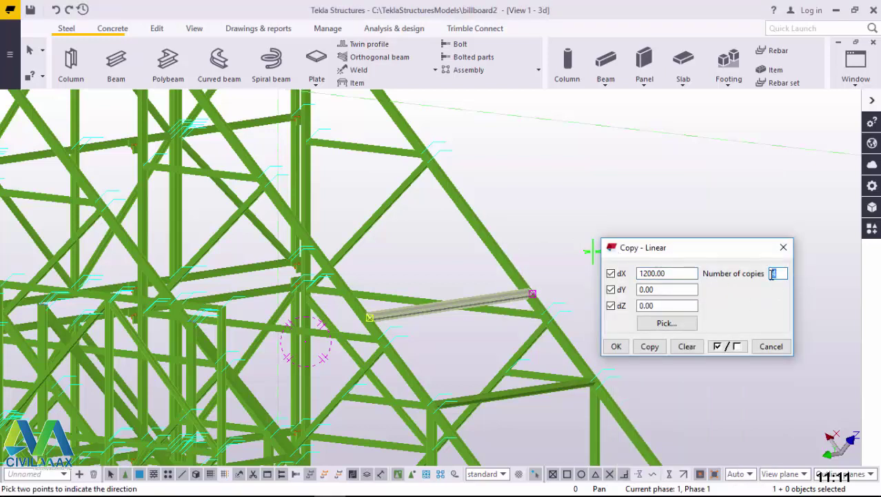
scroll(410, 315, down, 3)
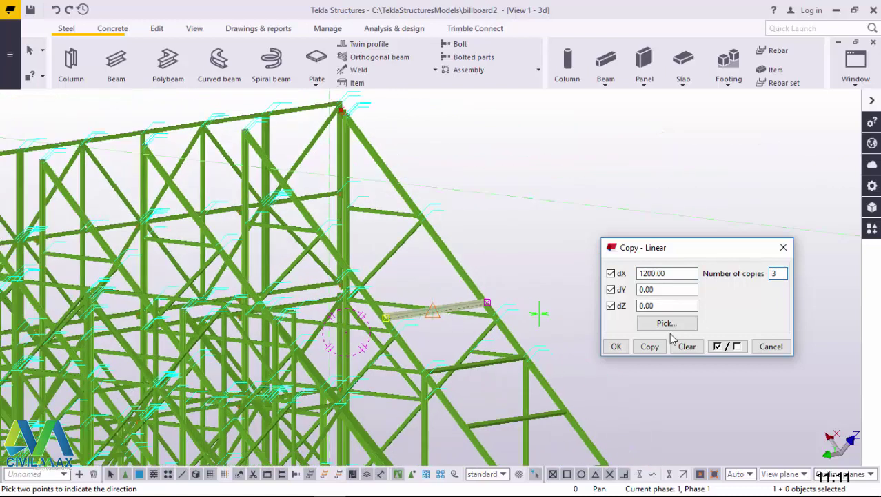
click(652, 349)
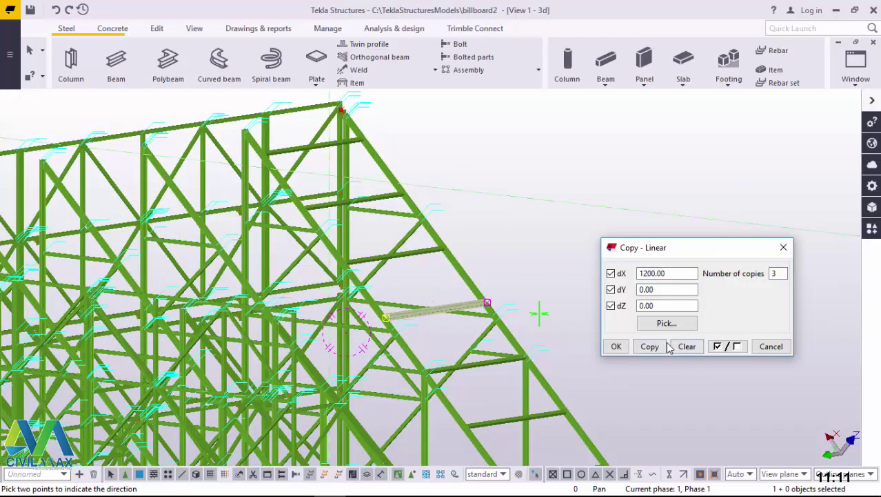
click(616, 347)
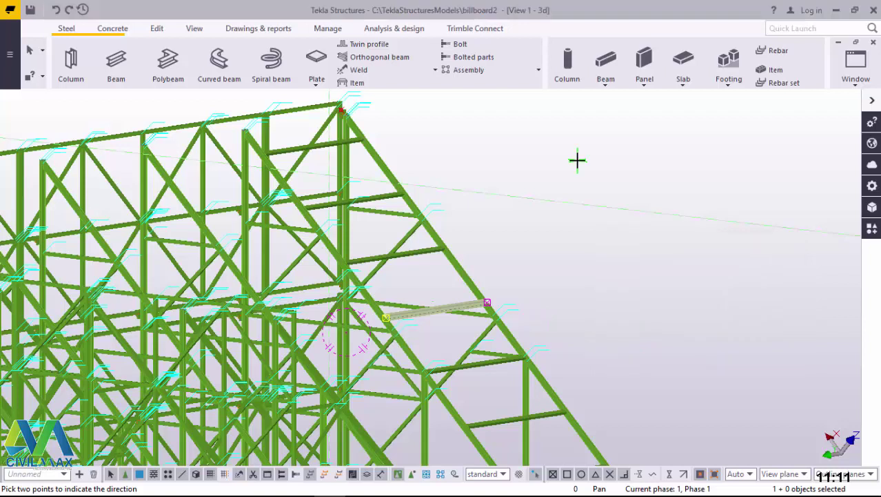
double_click(604, 195)
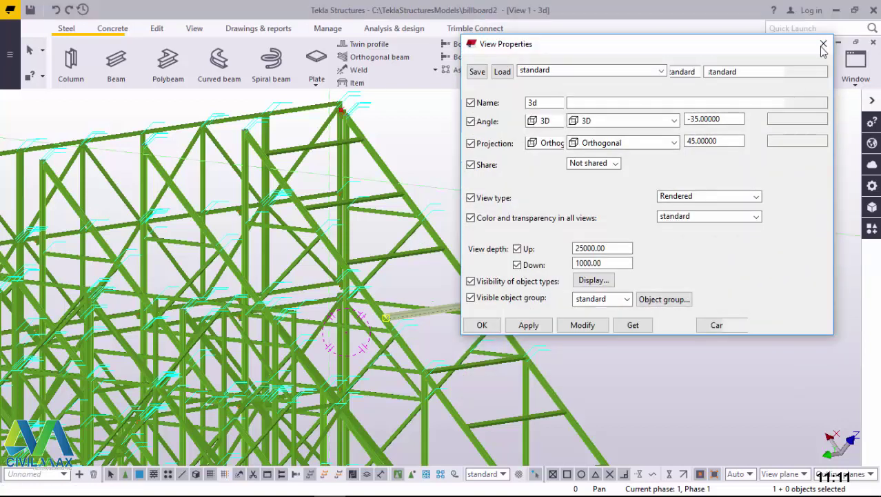
click(822, 44)
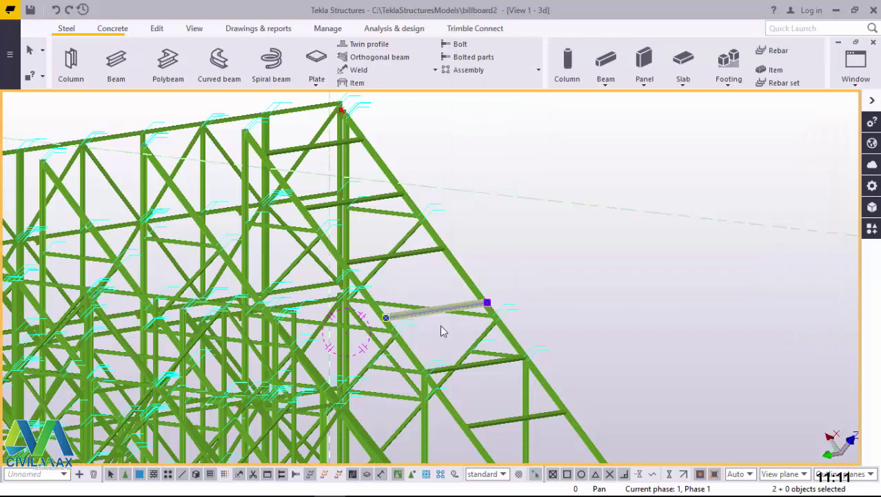
Select the four upper tie beams between the inclined braces on grid lines 1 and 2.
ctrl+middle_drag(440, 325, 402, 324)
scroll(614, 272, down, 4)
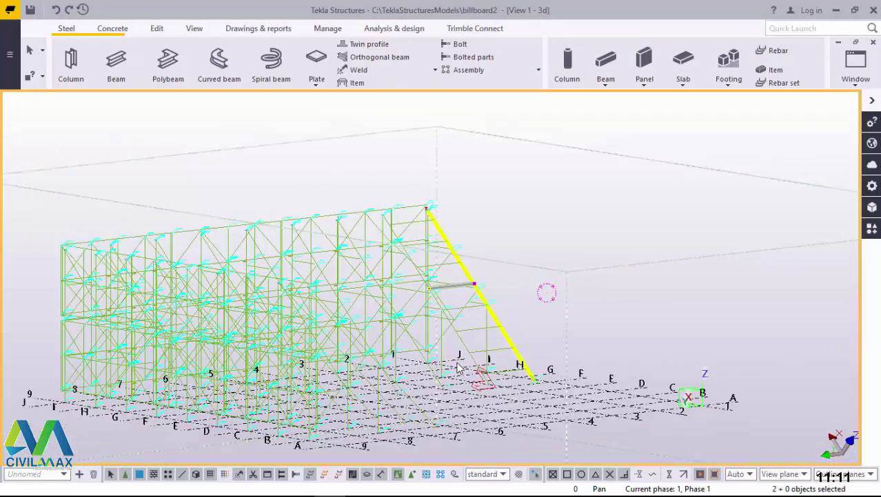
ctrl+middle_drag(461, 352, 254, 383)
scroll(600, 269, up, 3)
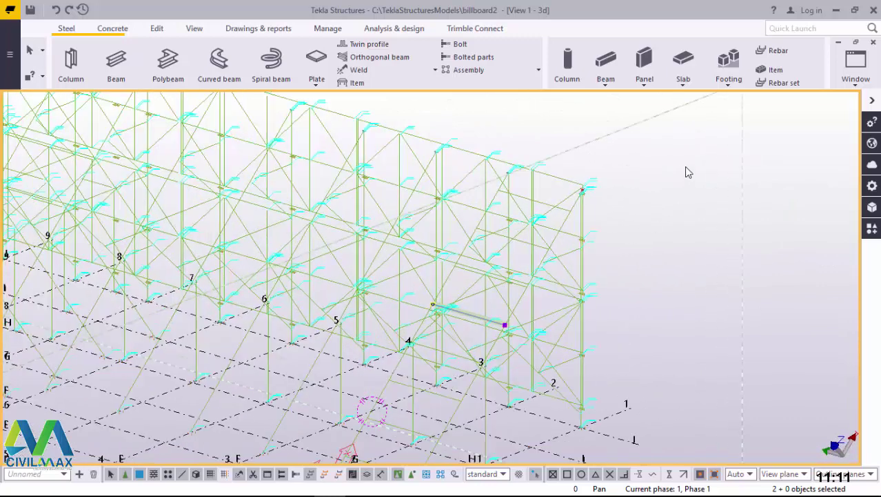
scroll(522, 209, up, 3)
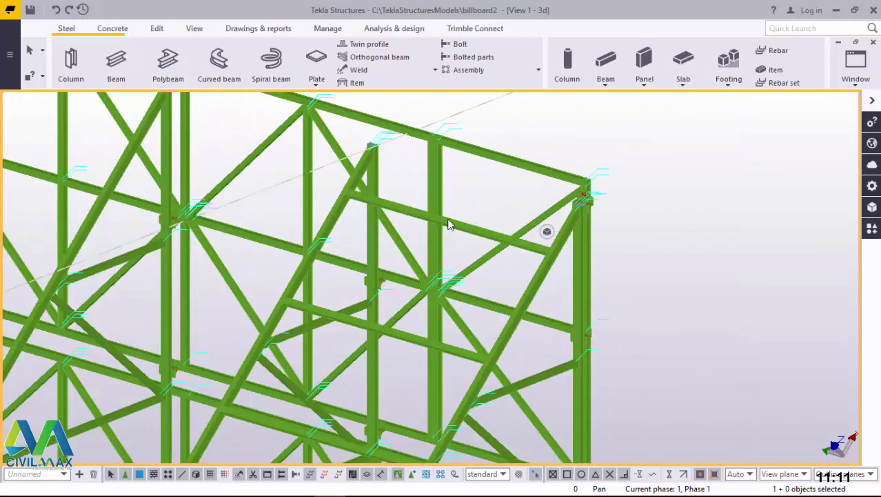
click(448, 221)
scroll(667, 166, down, 1)
scroll(667, 166, down, 2)
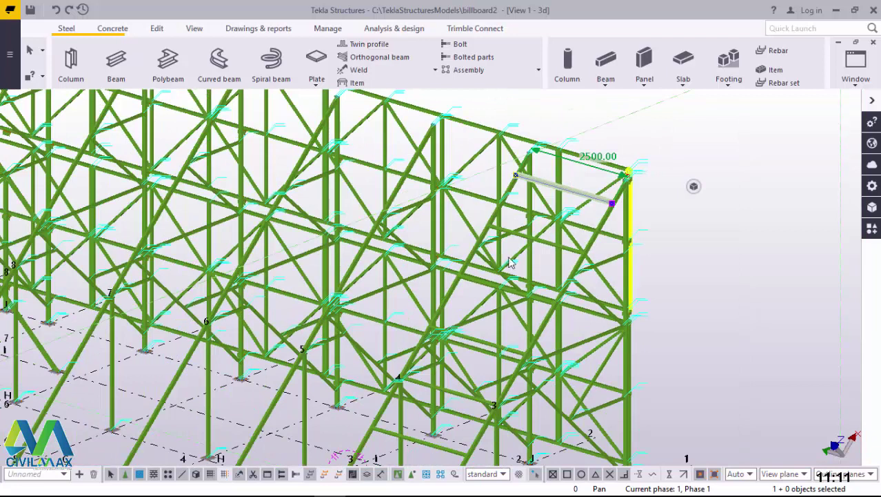
scroll(525, 289, up, 3)
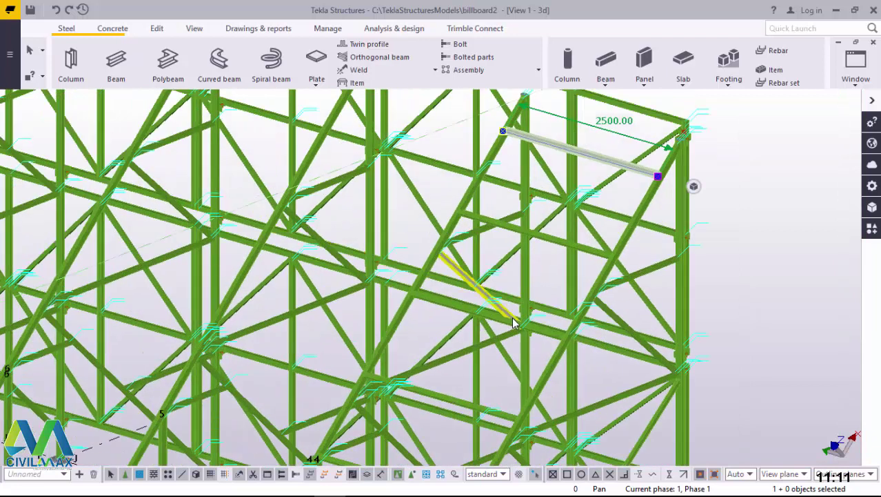
ctrl+click(512, 226)
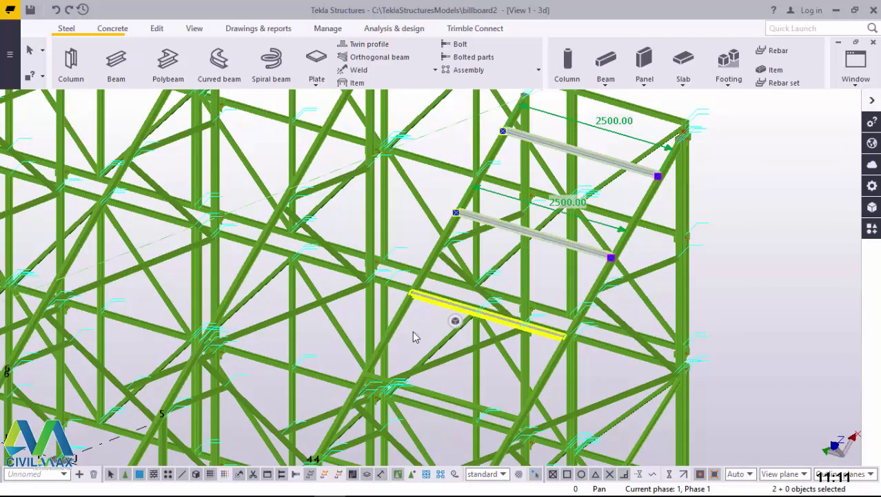
ctrl+click(418, 296)
ctrl+click(455, 411)
scroll(695, 162, down, 2)
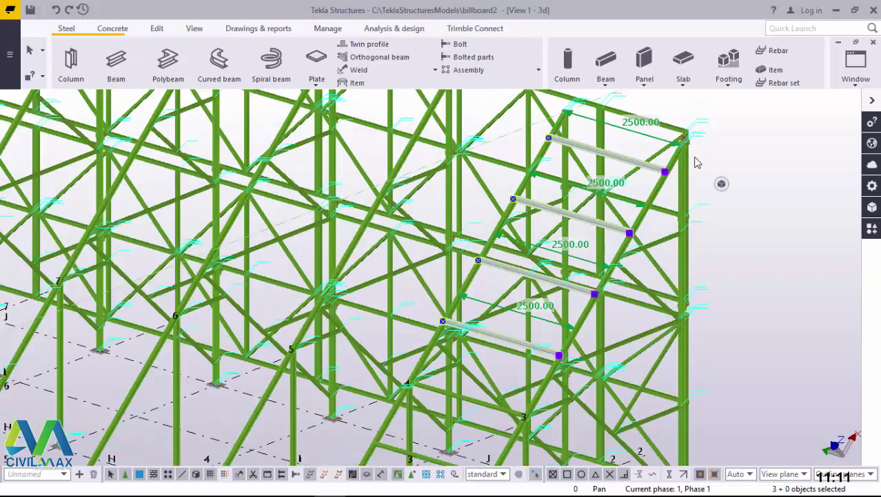
Add the four lower tie beams between the same braces to the selection.
scroll(695, 162, down, 2)
scroll(545, 285, up, 2)
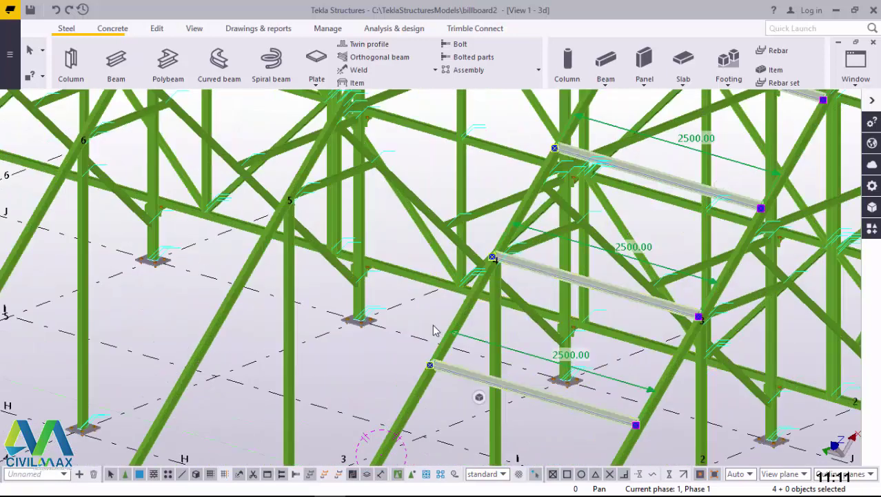
scroll(433, 325, down, 5)
scroll(443, 406, up, 3)
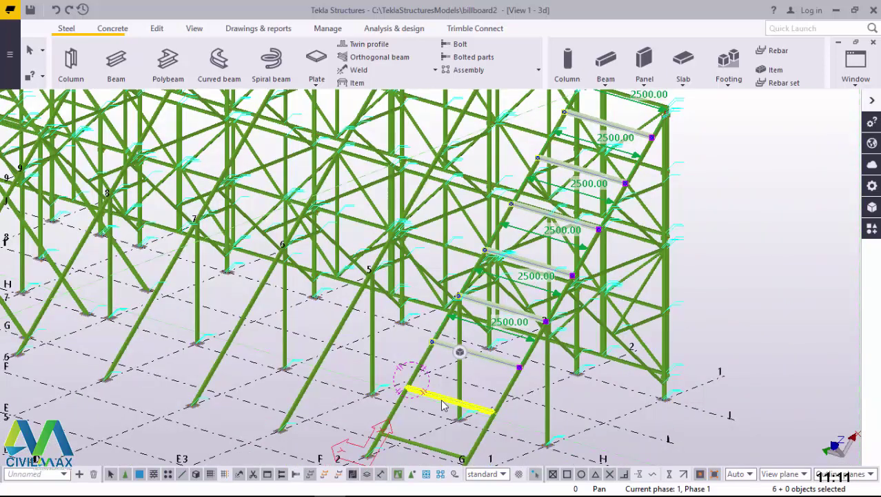
scroll(483, 335, down, 2)
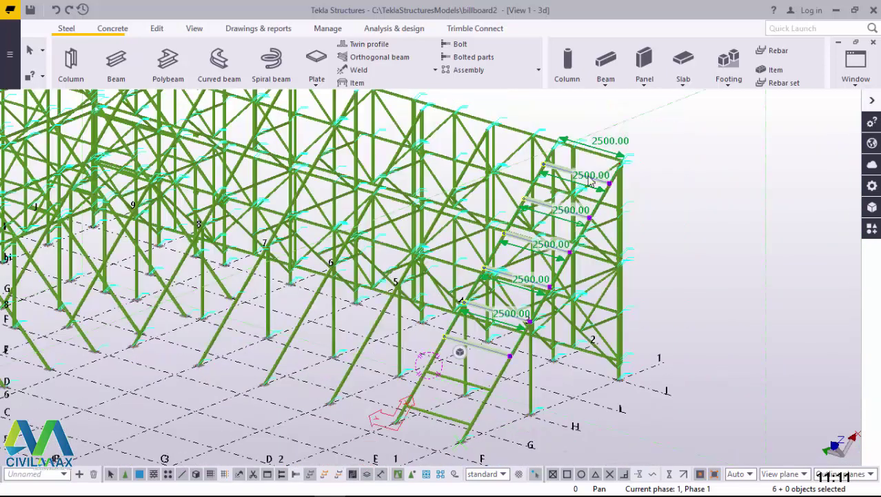
scroll(461, 383, up, 3)
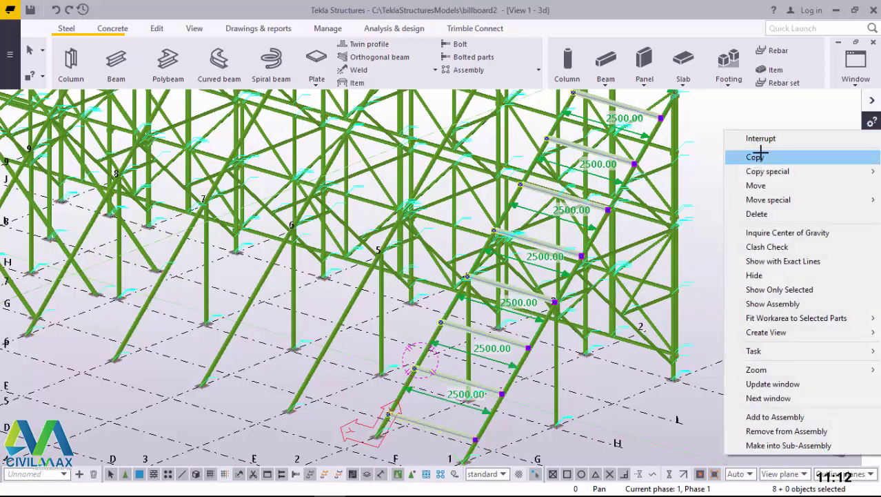
Copy the selected tie beams 5000 mm along the frame onto the next pair of inclined braces.
click(758, 156)
scroll(373, 413, up, 5)
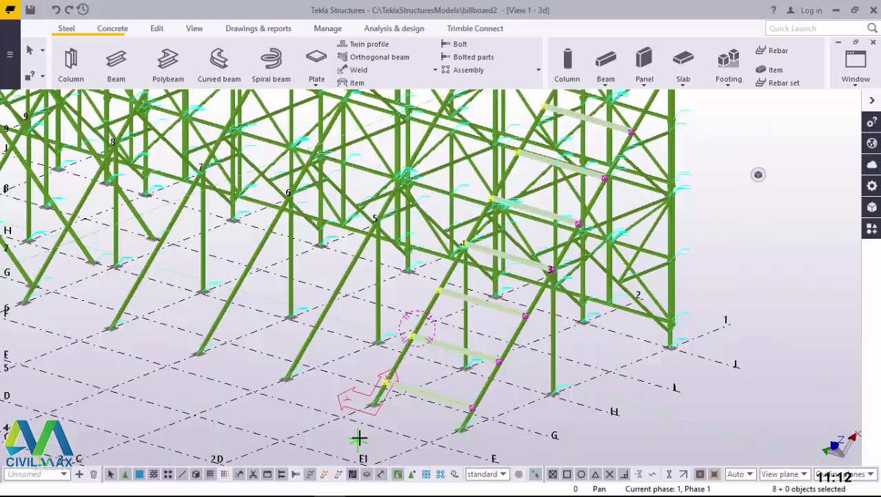
scroll(382, 429, up, 1)
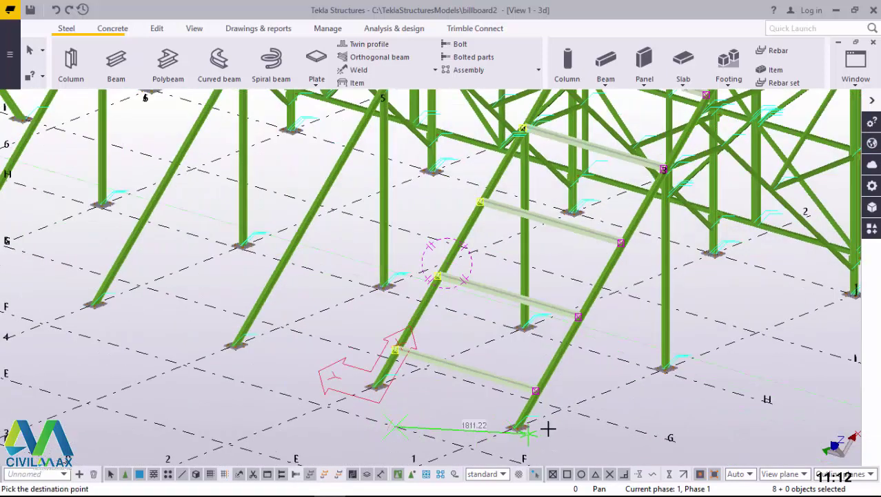
scroll(547, 429, down, 3)
scroll(417, 295, up, 2)
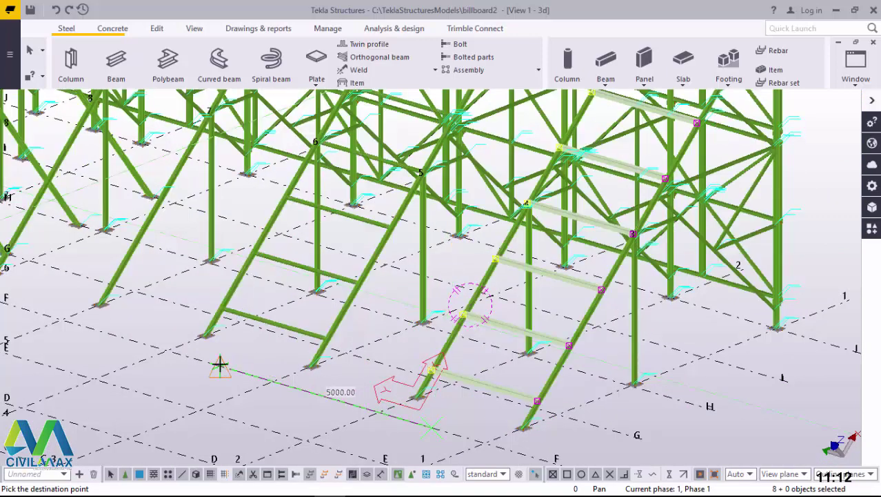
Copy the same tie beams 10000 mm from the base point onto the following pair of inclined braces, then end the command.
scroll(541, 399, down, 4)
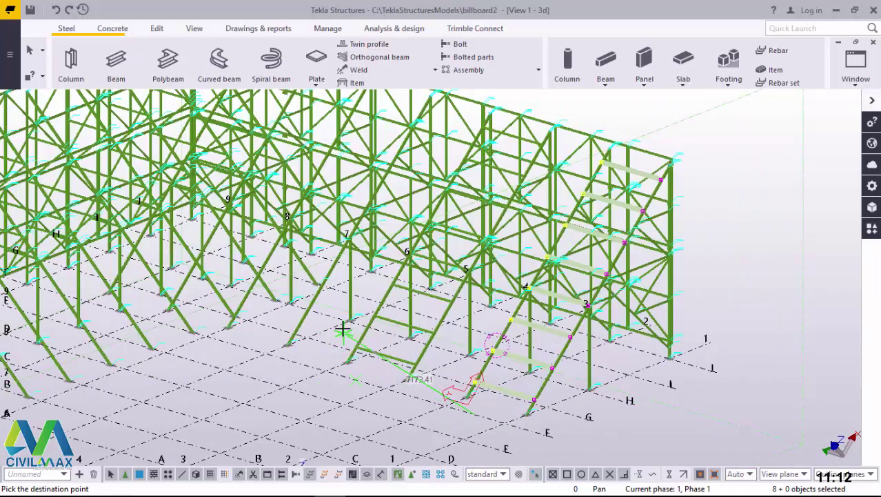
scroll(241, 336, up, 3)
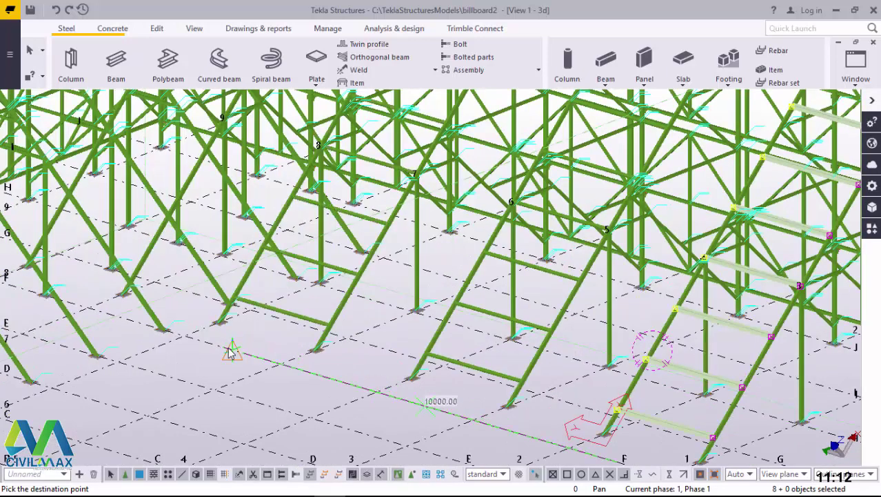
scroll(407, 345, down, 4)
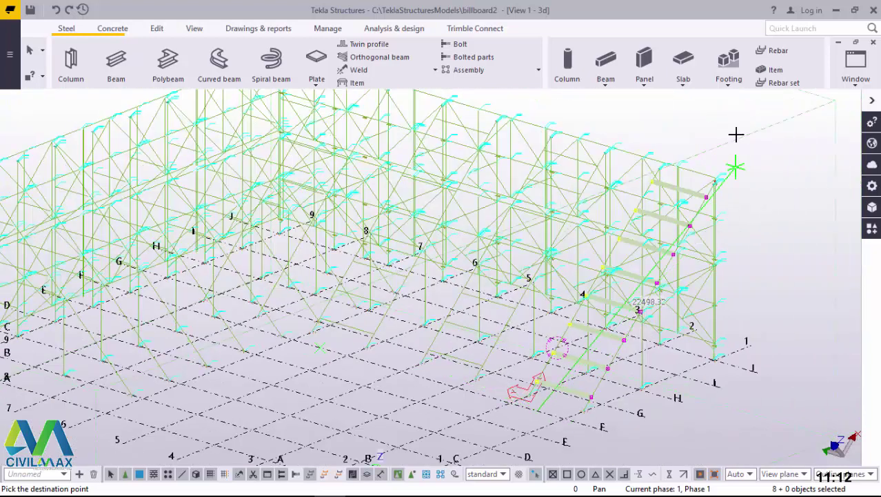
right_click(691, 110)
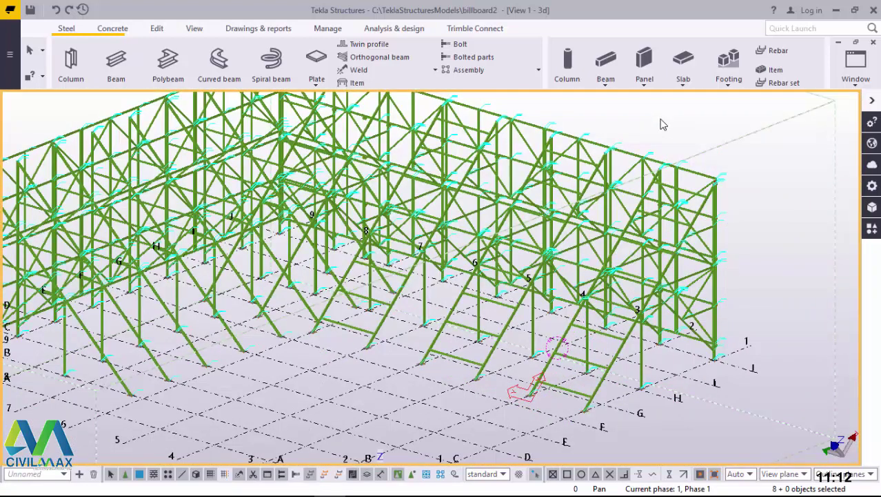
scroll(660, 124, up, 2)
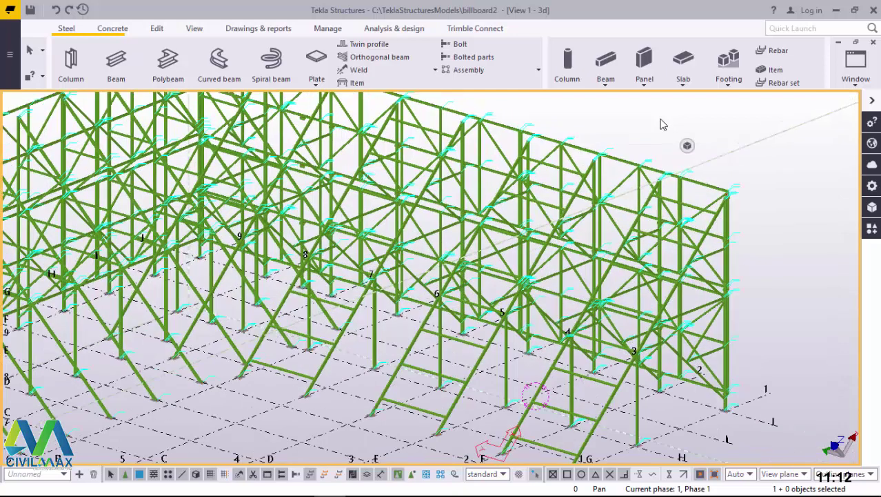
ctrl+middle_drag(574, 338, 544, 346)
scroll(544, 345, up, 4)
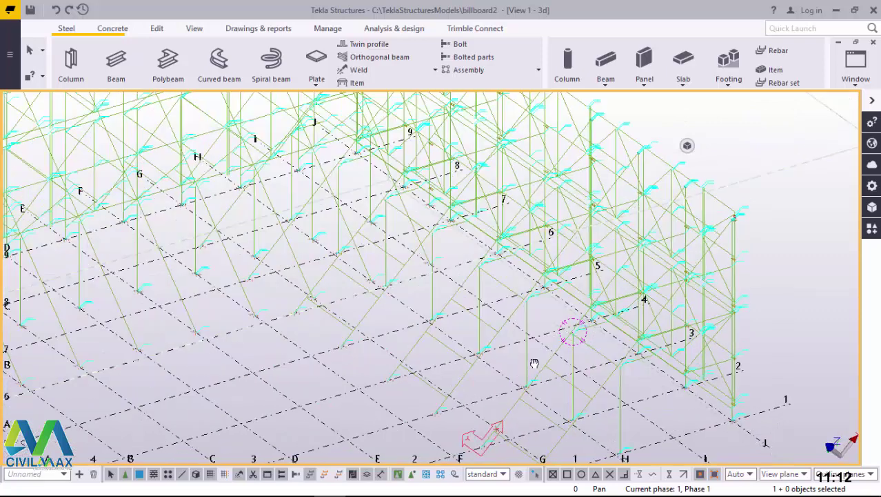
scroll(537, 354, up, 2)
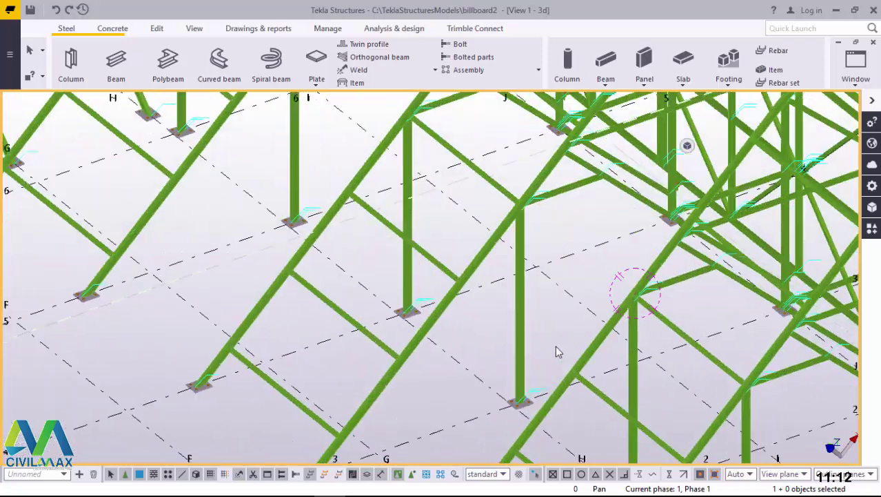
Examine the copied tie beams between the inclined braces and the overall billboard frame from several sides.
ctrl+middle_drag(555, 344, 541, 320)
scroll(357, 303, down, 5)
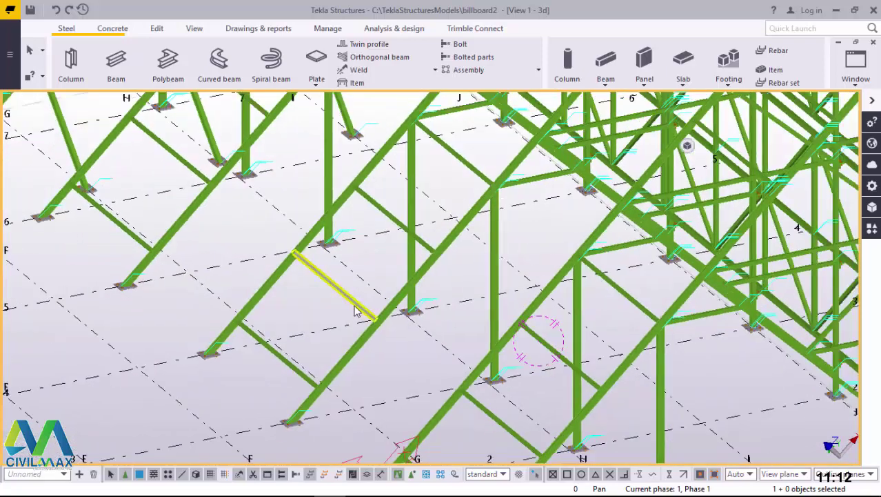
middle_drag(476, 318, 340, 224)
scroll(390, 213, up, 4)
scroll(414, 255, down, 3)
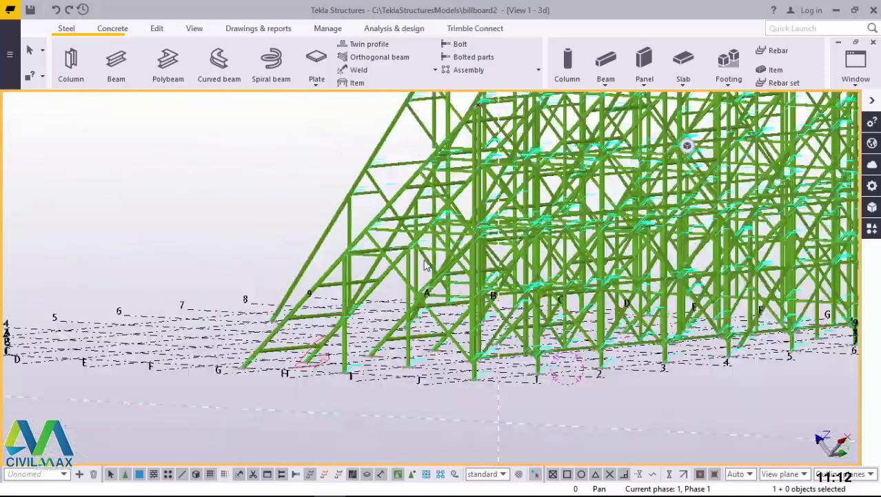
ctrl+middle_drag(414, 255, 340, 299)
scroll(340, 298, down, 5)
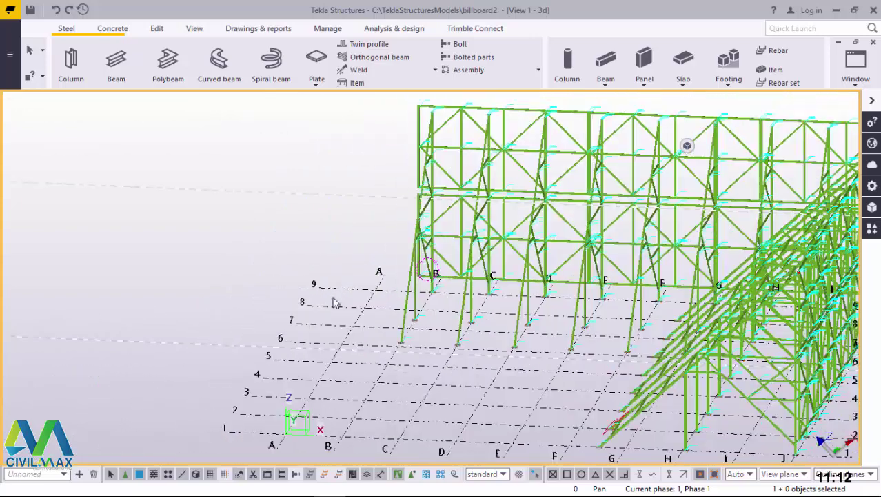
scroll(559, 316, up, 5)
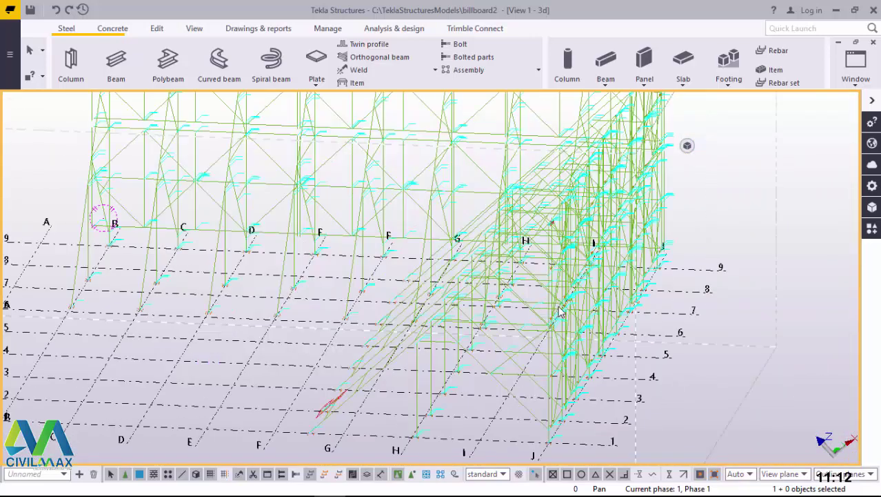
mouse_move(626, 316)
ctrl+middle_down()
mouse_move(659, 320)
mouse_move(638, 324)
ctrl+middle_up()
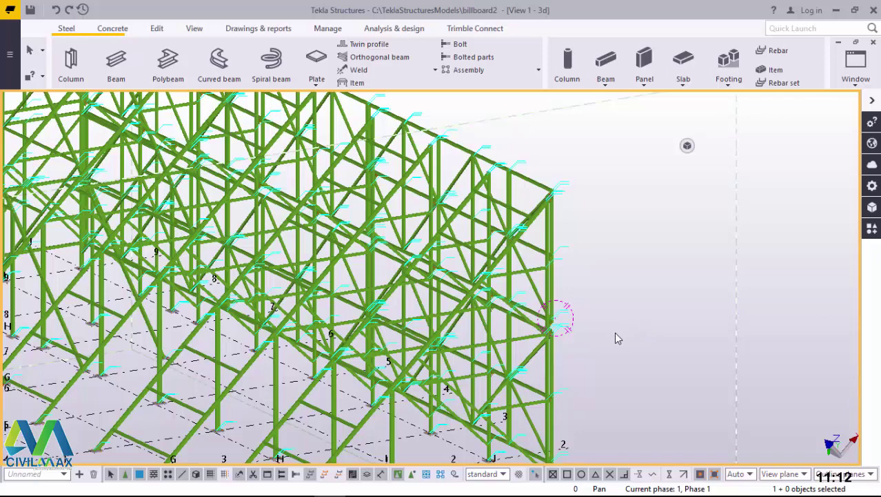
Inspect the bolted angle connections between the end column and the billboard face framing at mid-height.
ctrl+middle_drag(614, 332, 556, 331)
scroll(556, 331, up, 8)
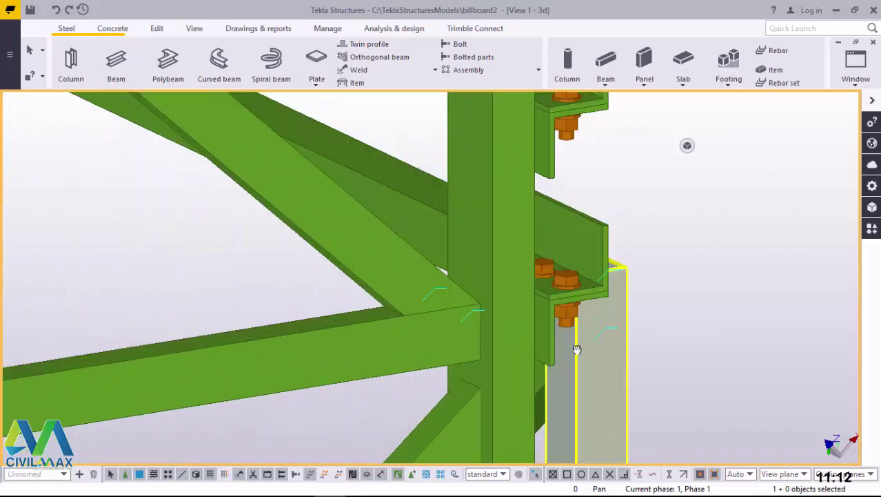
scroll(561, 345, down, 8)
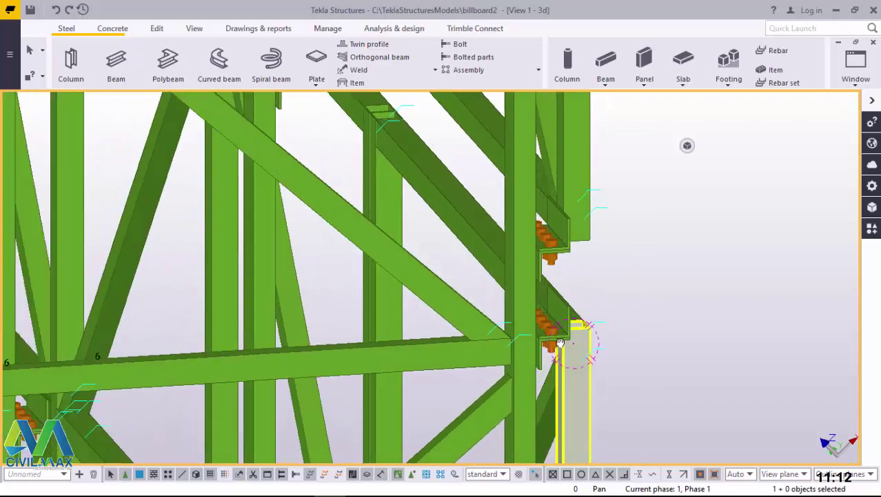
ctrl+middle_drag(551, 326, 405, 328)
scroll(556, 241, up, 3)
scroll(585, 301, down, 6)
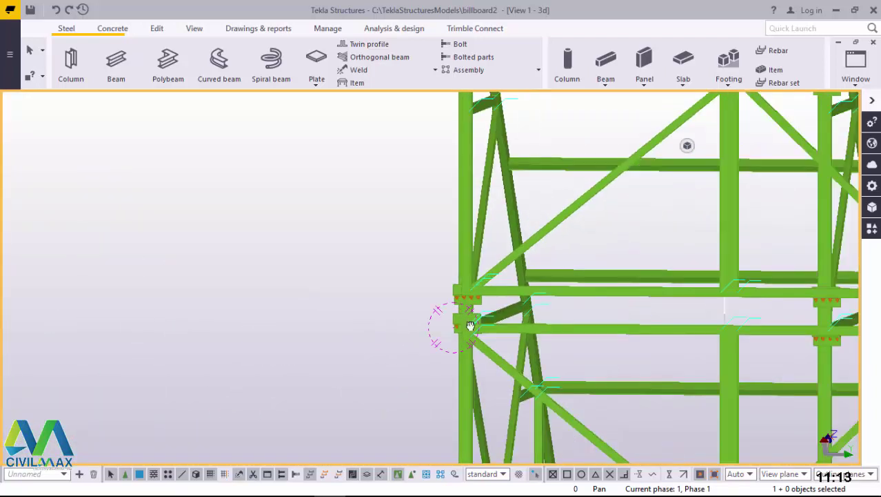
ctrl+middle_drag(470, 326, 369, 329)
scroll(746, 331, up, 4)
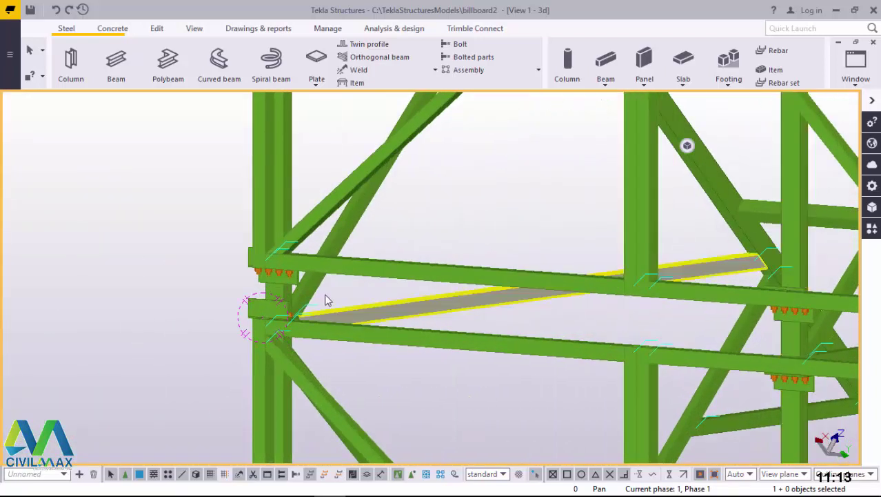
Examine the two parallel horizontal face beams and their bolted supports where the upper and lower billboard panels meet.
scroll(614, 345, down, 6)
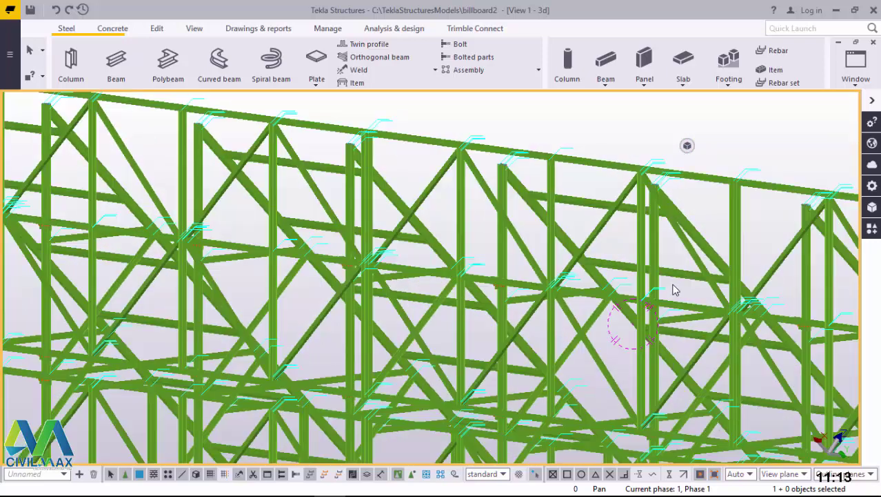
scroll(675, 290, down, 3)
scroll(384, 337, down, 1)
scroll(317, 317, up, 5)
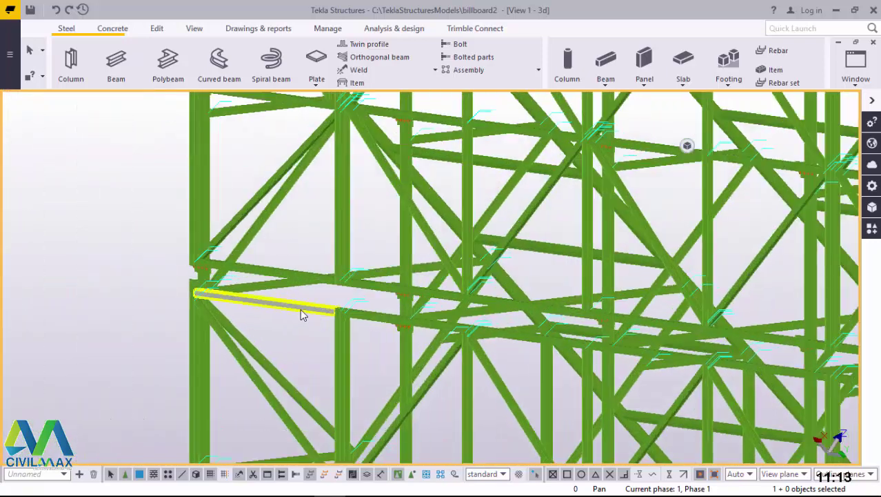
scroll(300, 314, up, 3)
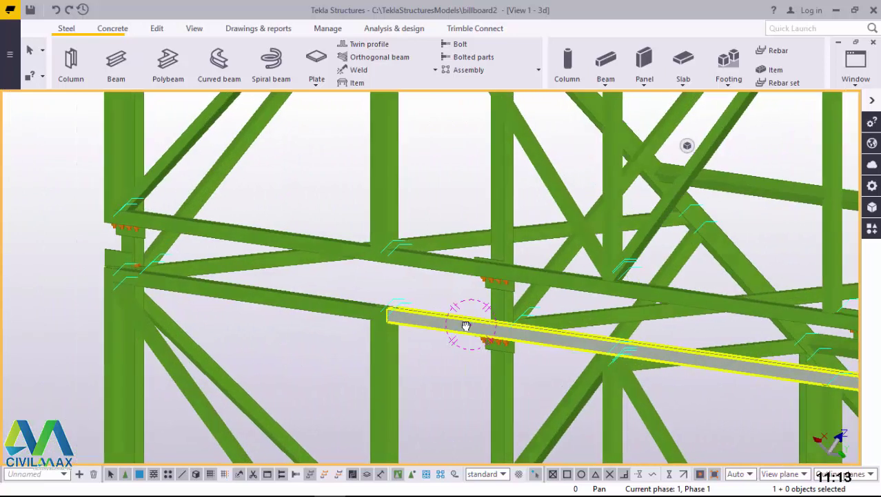
ctrl+middle_drag(466, 326, 444, 343)
scroll(496, 284, up, 4)
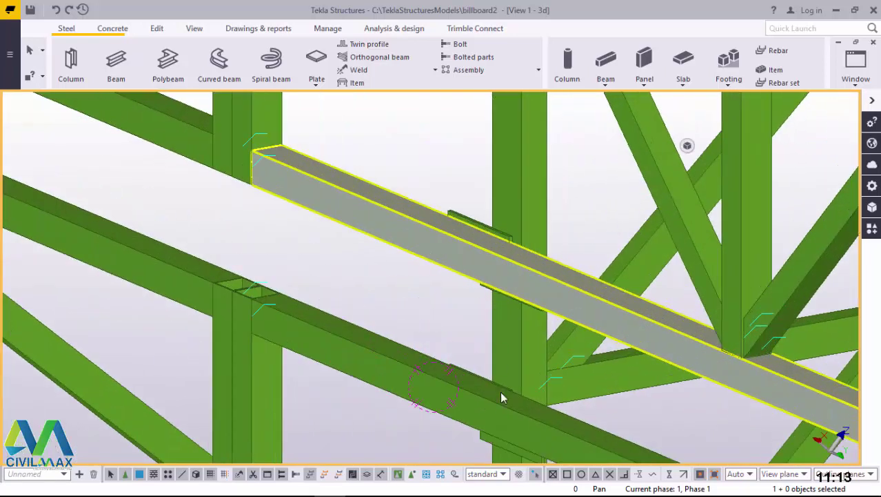
ctrl+middle_drag(512, 418, 542, 371)
scroll(629, 313, down, 5)
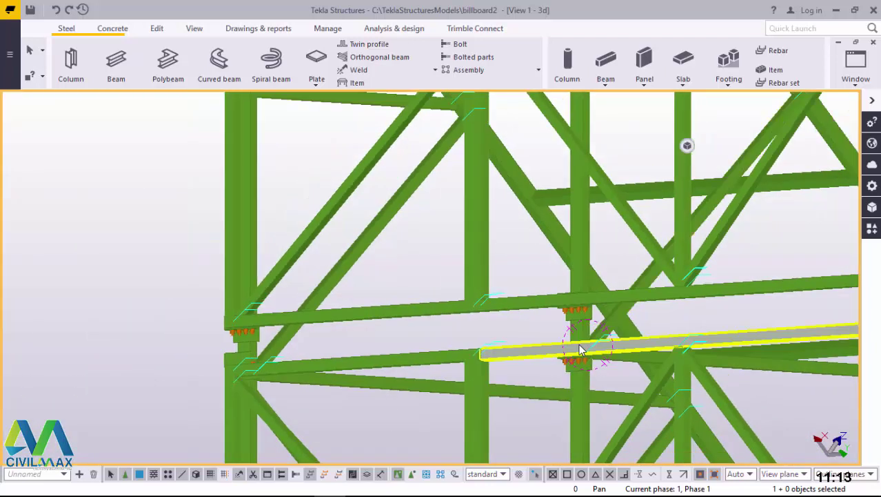
ctrl+middle_drag(579, 350, 571, 387)
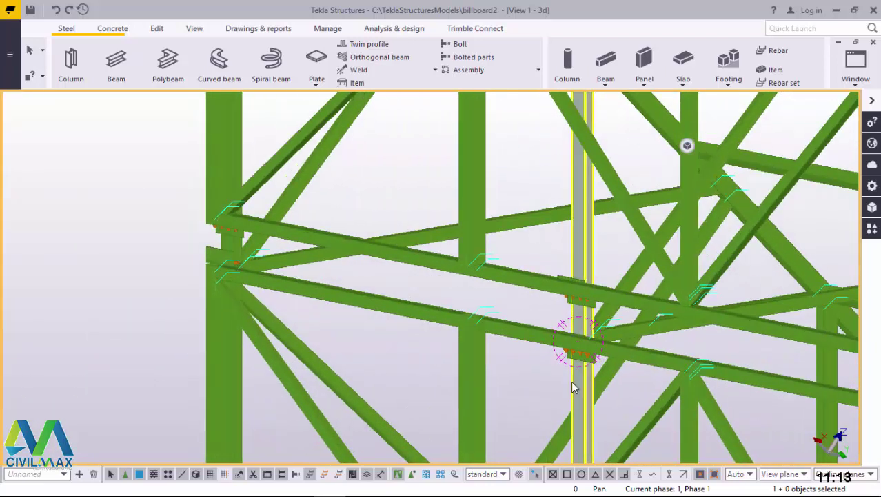